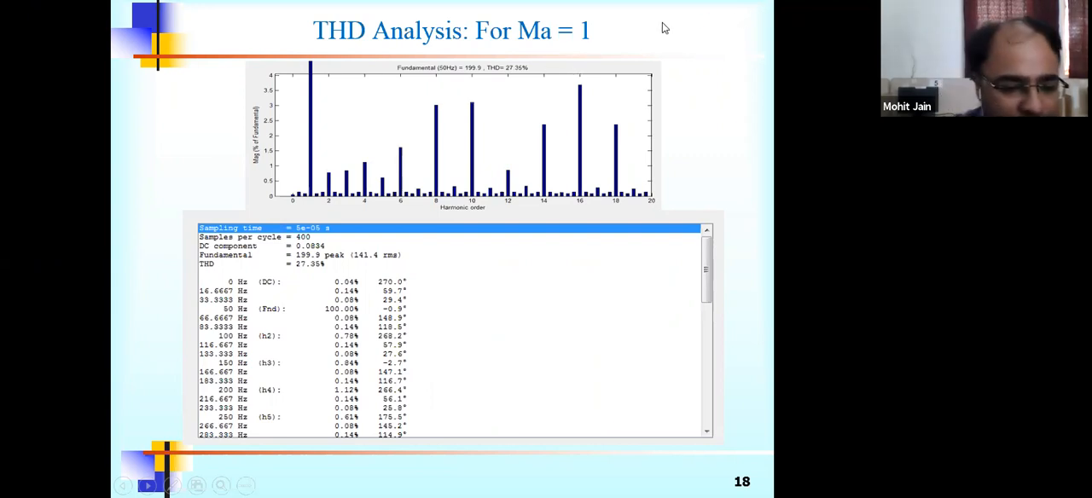
End the slide show, switch to MATLAB R2013a and open the Simulink Library Browser.
key("super")
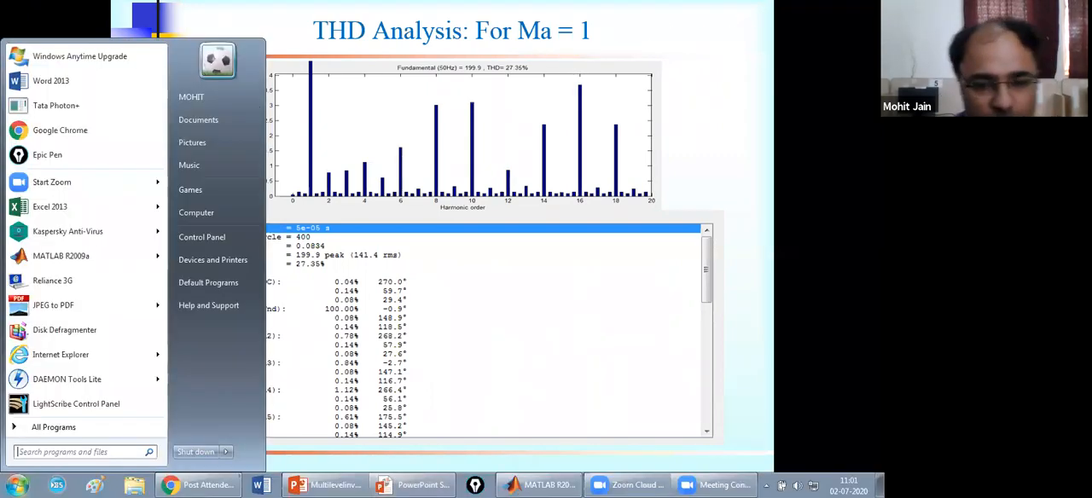
key("Escape")
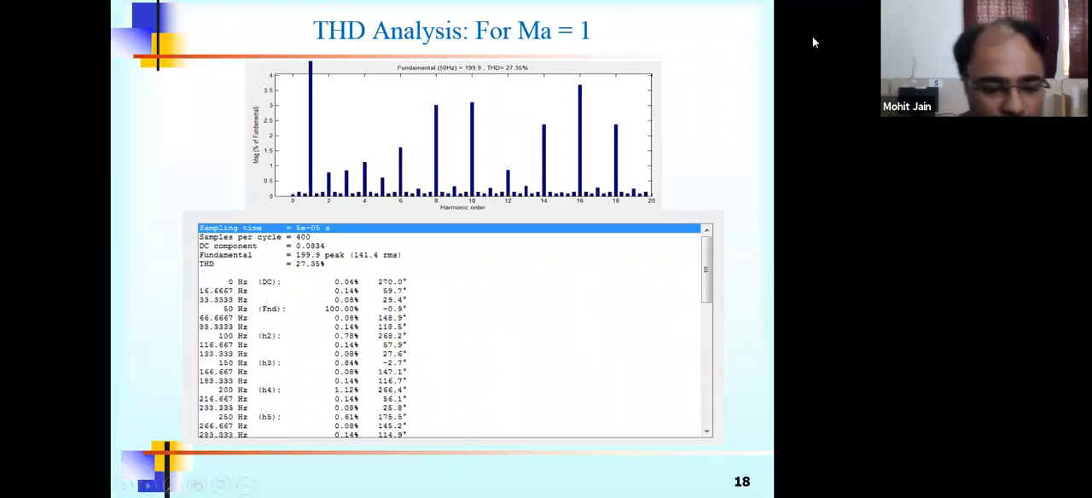
key("Escape")
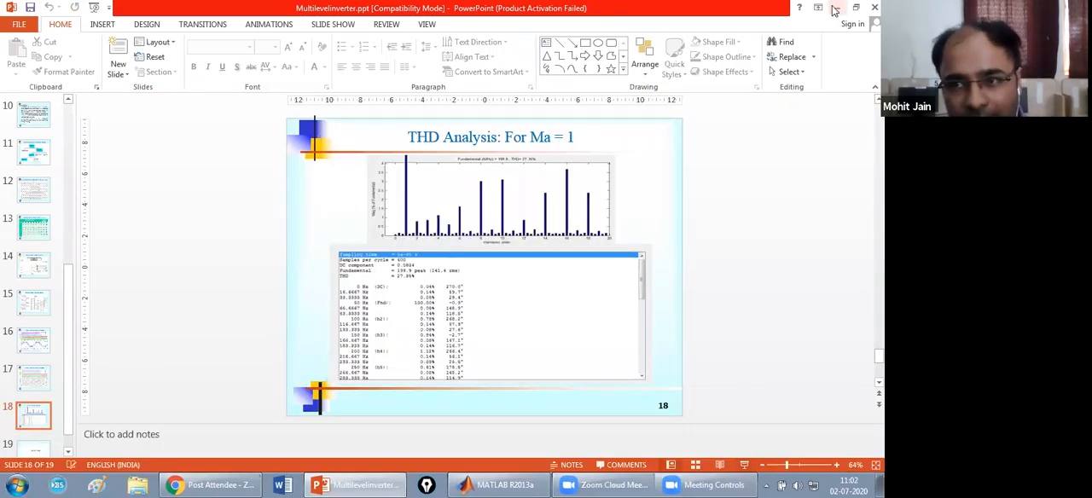
left_click(835, 8)
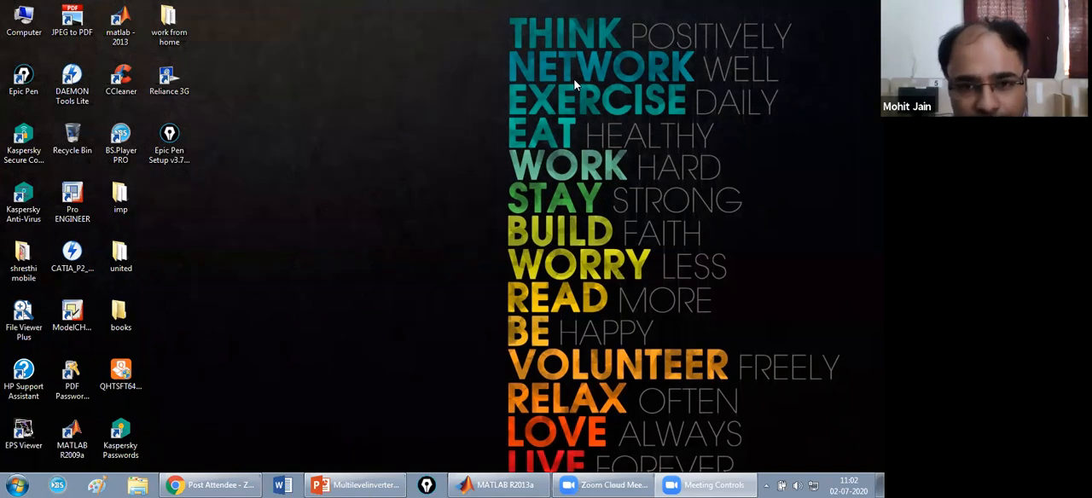
left_click(507, 484)
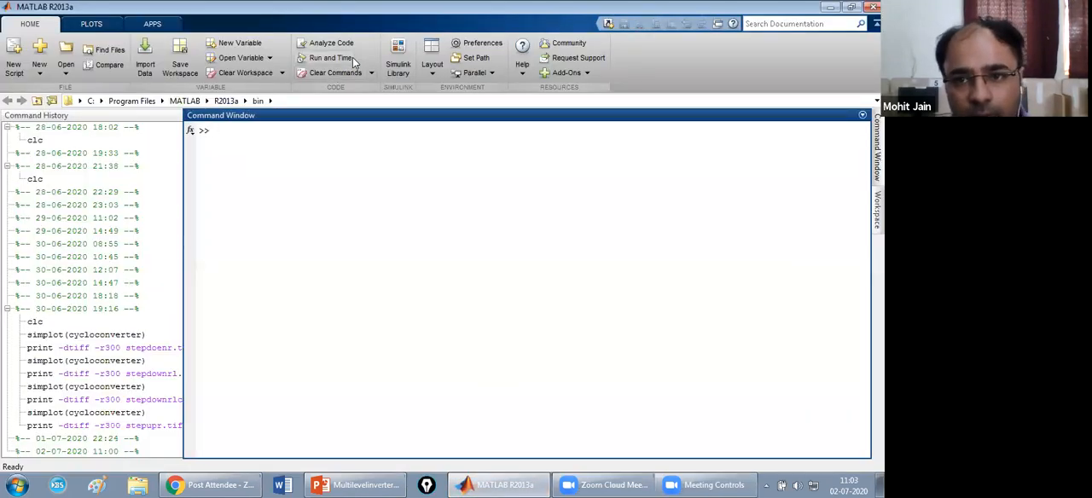
left_click(227, 132)
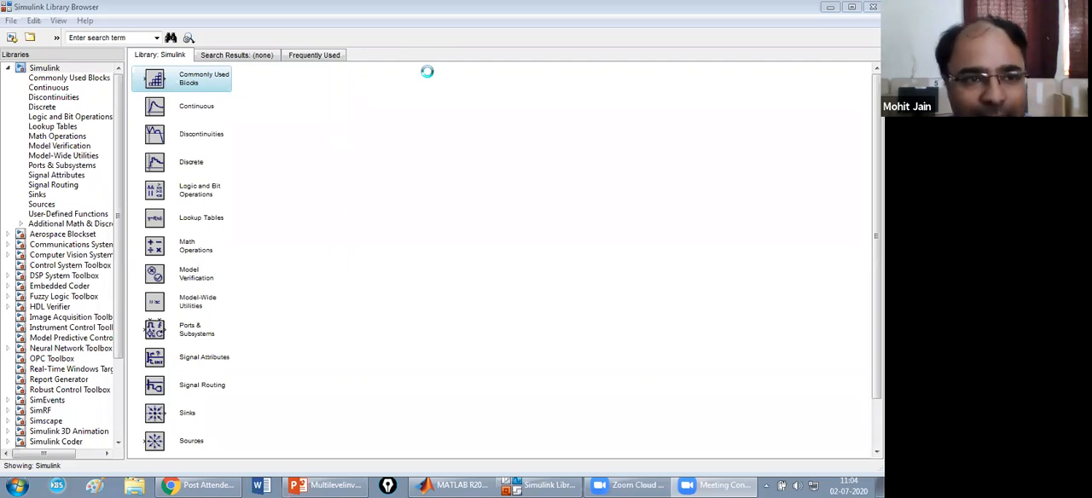
Set MATLAB's current folder to Multilevel Inverter, inside Matlab Summer Training in the personal documents folder on drive F:.
left_click(448, 485)
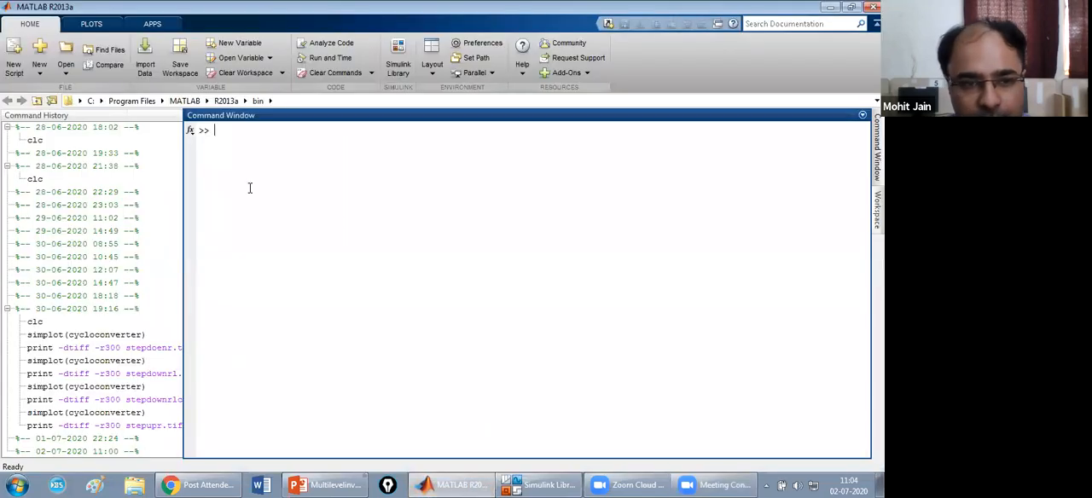
left_click(79, 100)
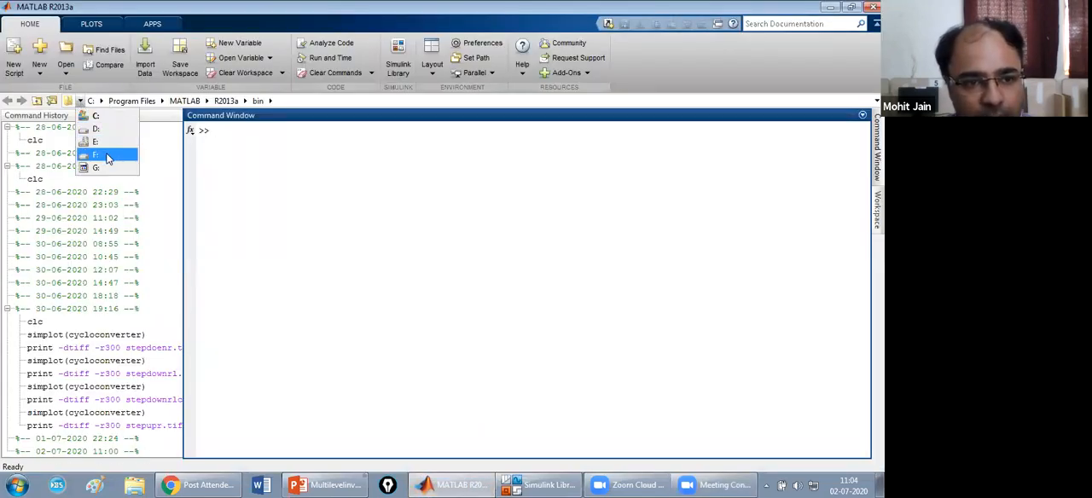
left_click(108, 159)
left_click(100, 102)
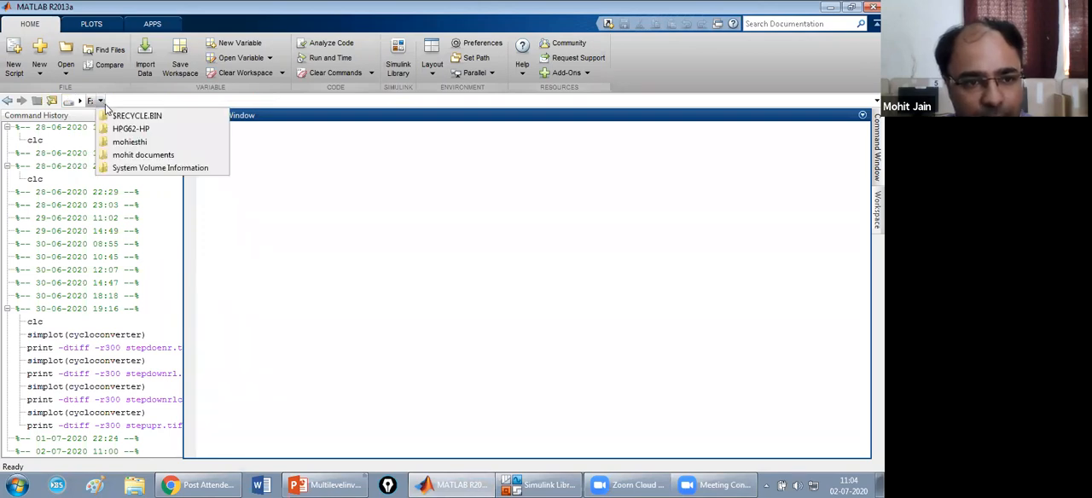
left_click(141, 154)
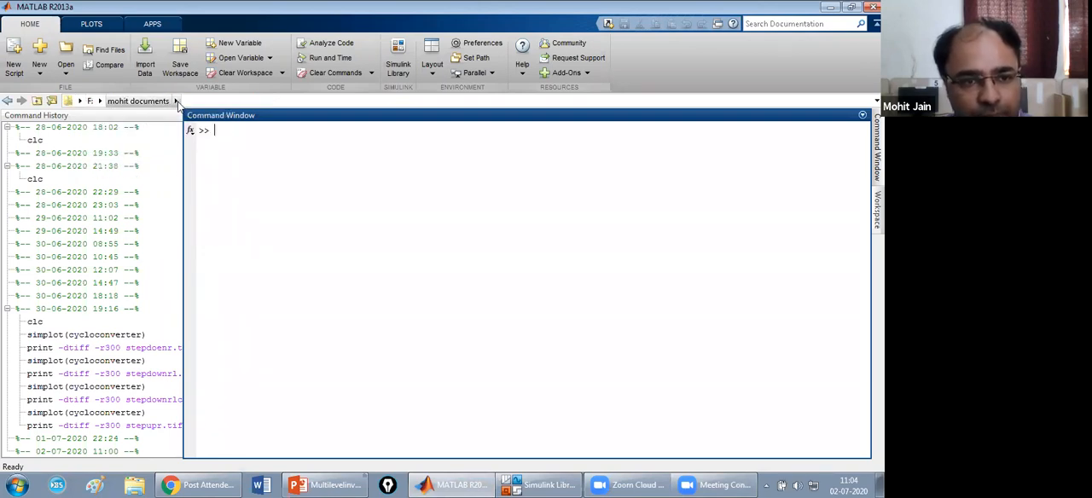
left_click(175, 100)
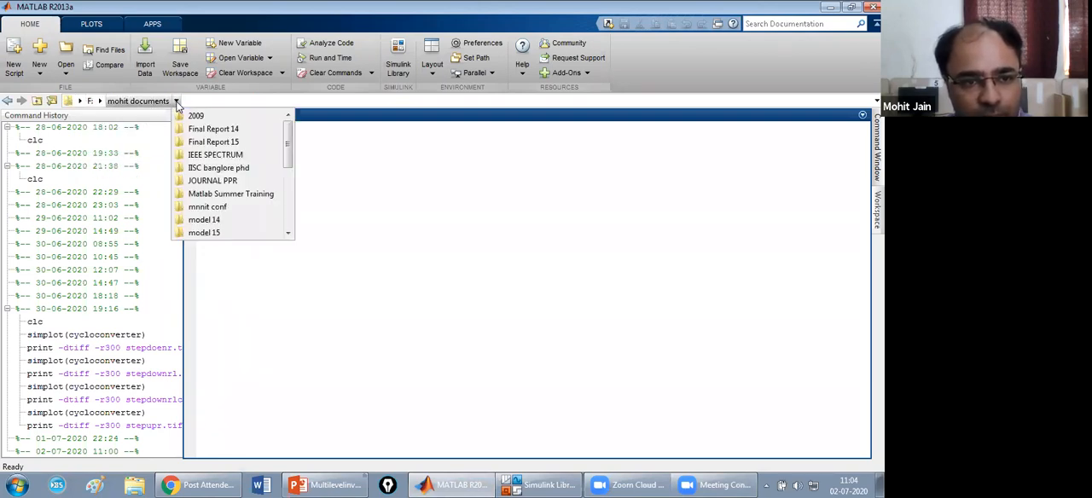
left_click(232, 195)
left_click(277, 101)
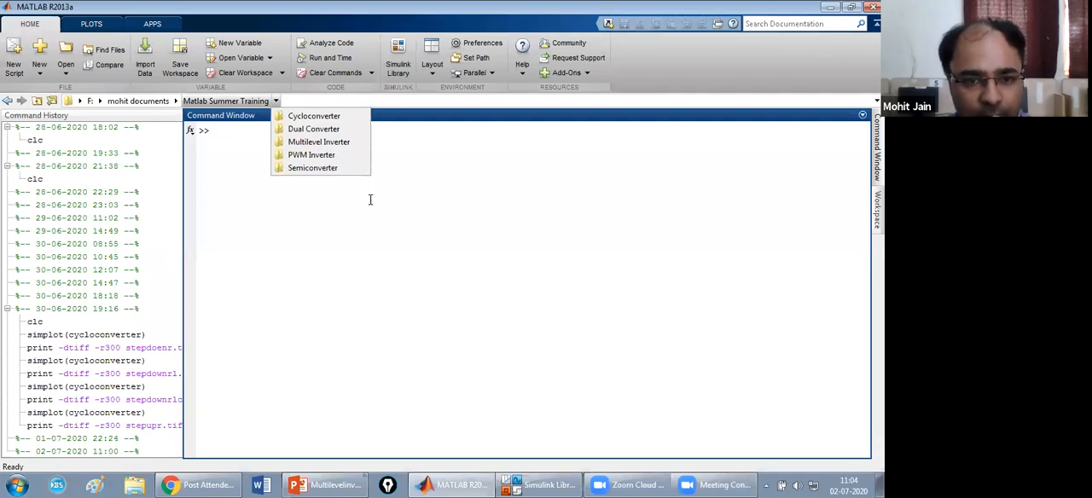
left_click(320, 142)
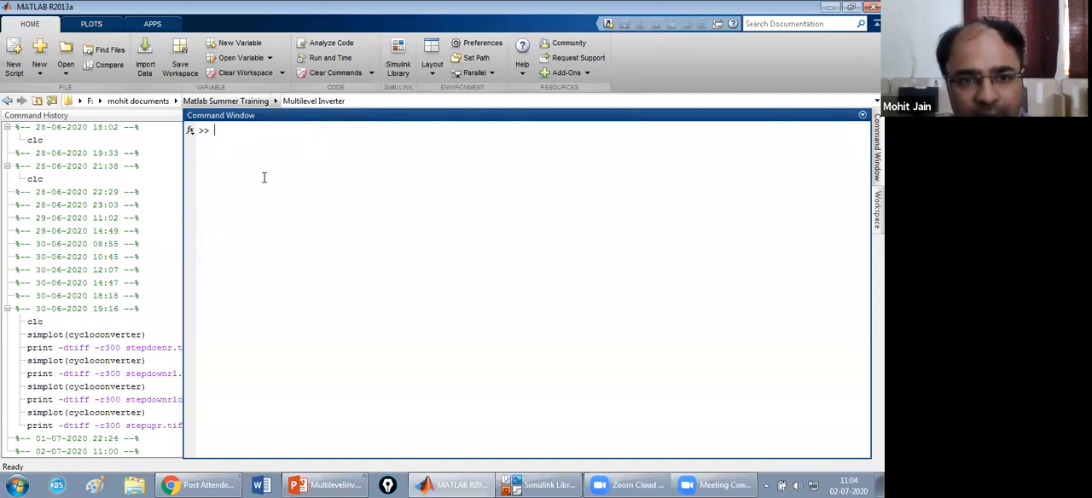
Return to the Simulink Library Browser and display the Power Electronics blocks of SimPowerSystems under Simscape.
left_click(552, 485)
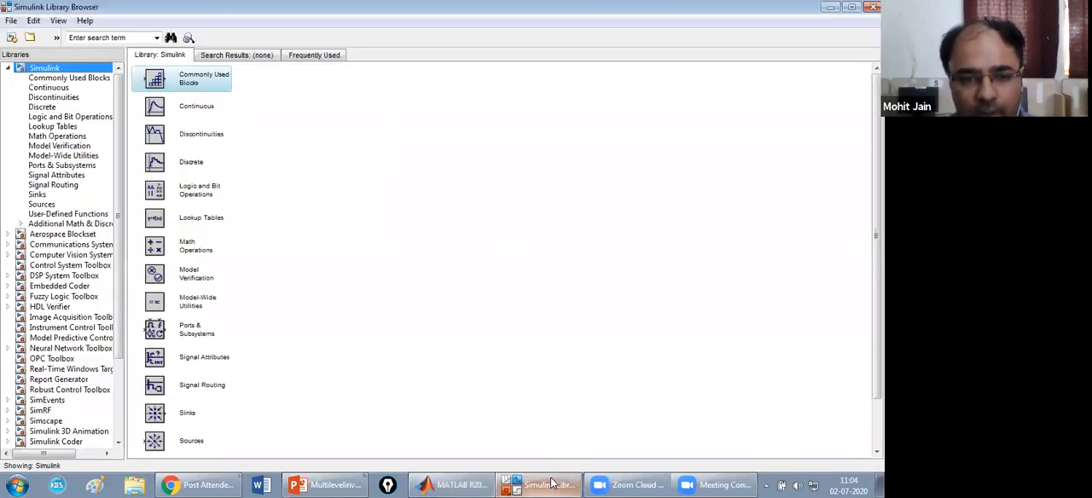
left_click(133, 37)
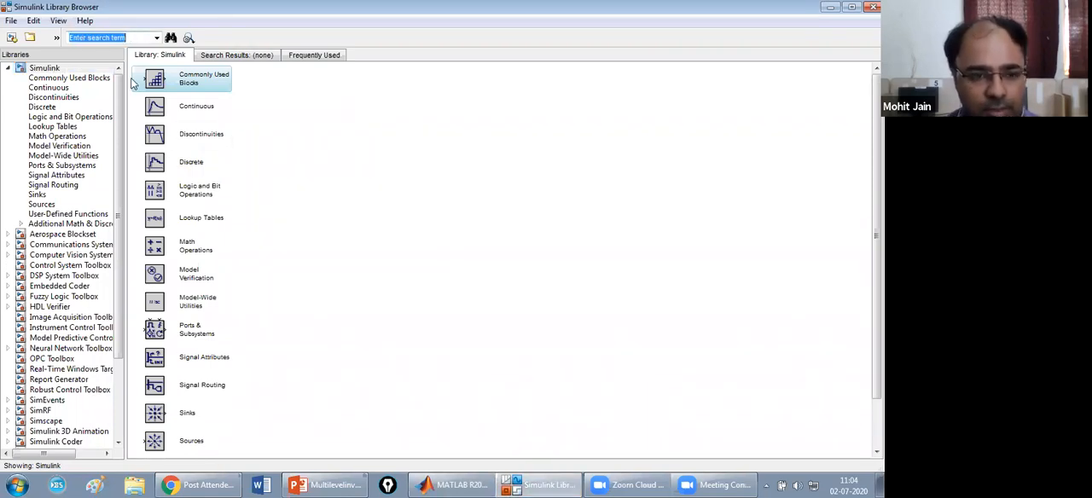
left_click_drag(119, 219, 121, 397)
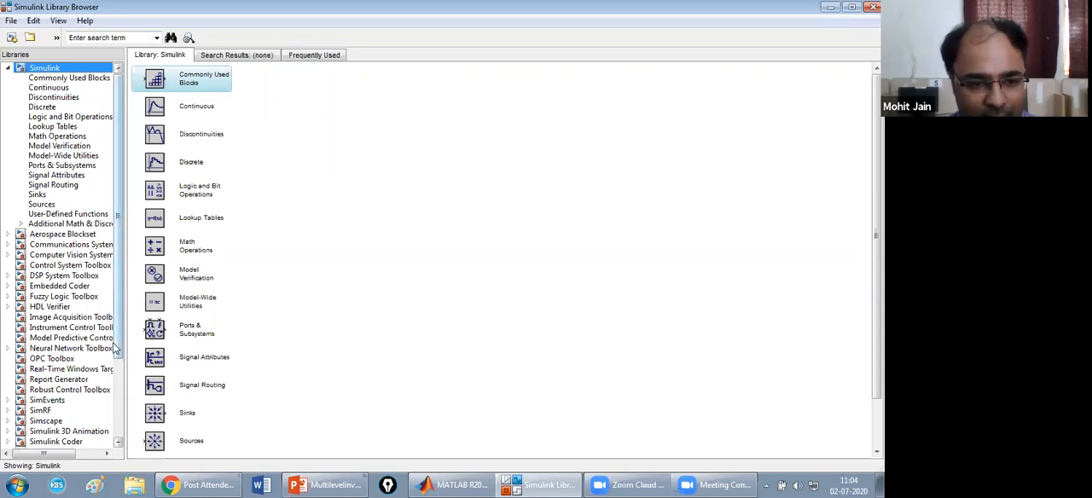
left_click_drag(117, 344, 126, 463)
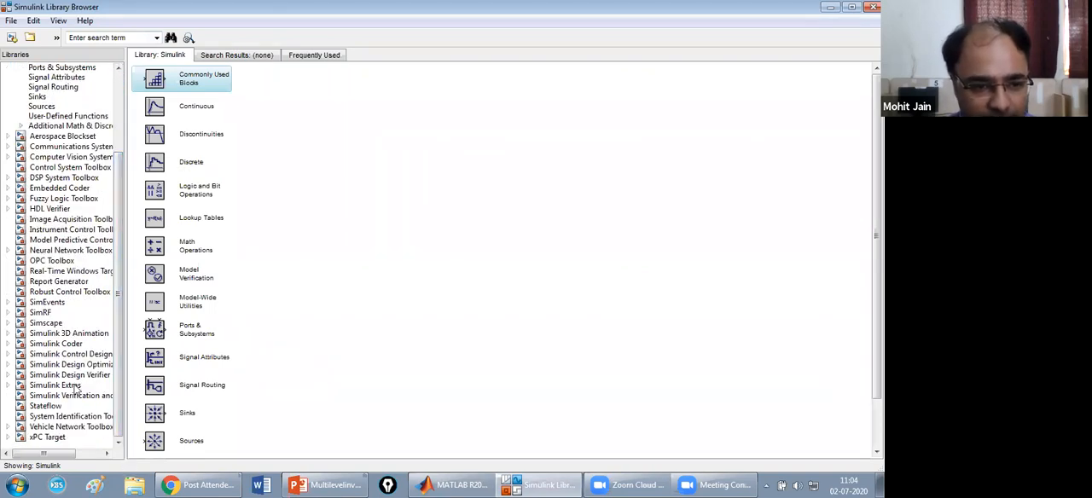
left_click(9, 323)
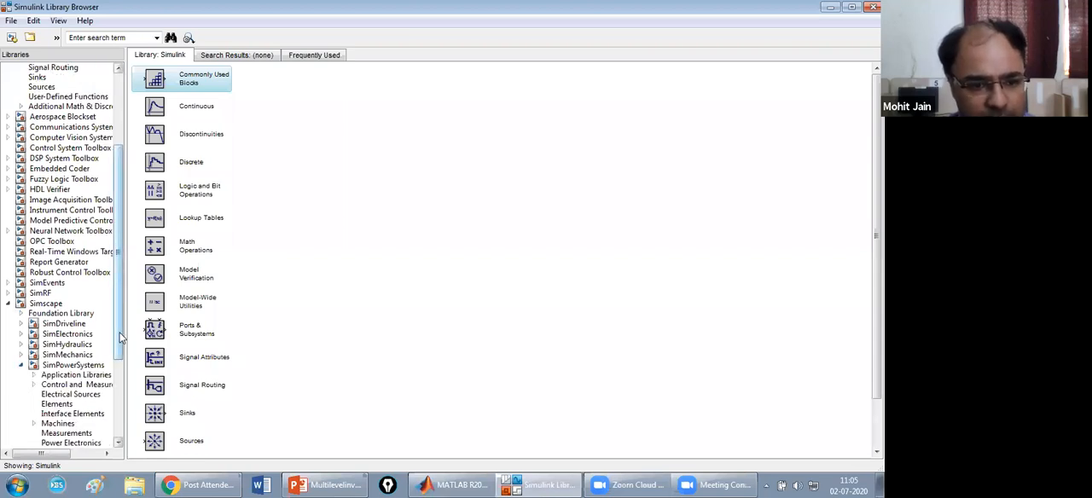
scroll(120, 337, "down", 4)
left_click(78, 321)
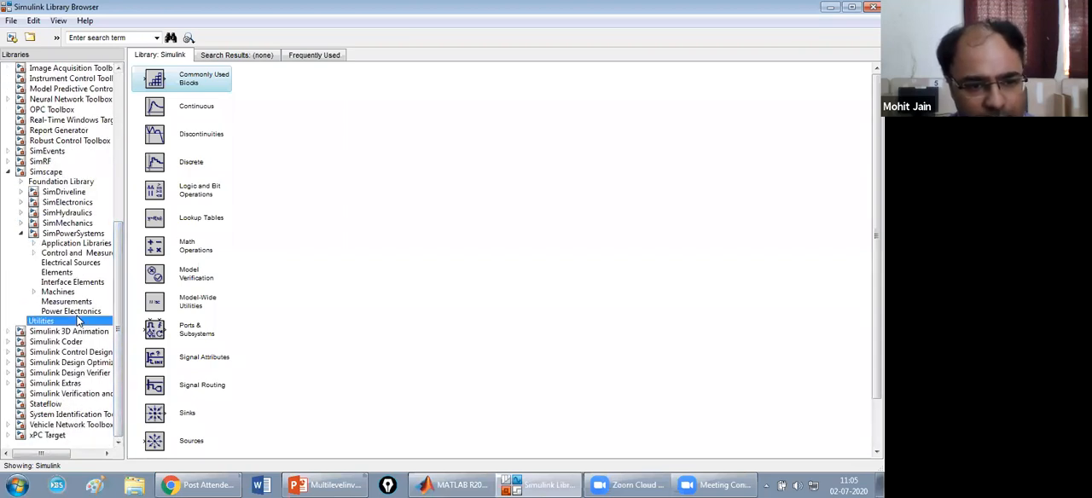
left_click(78, 312)
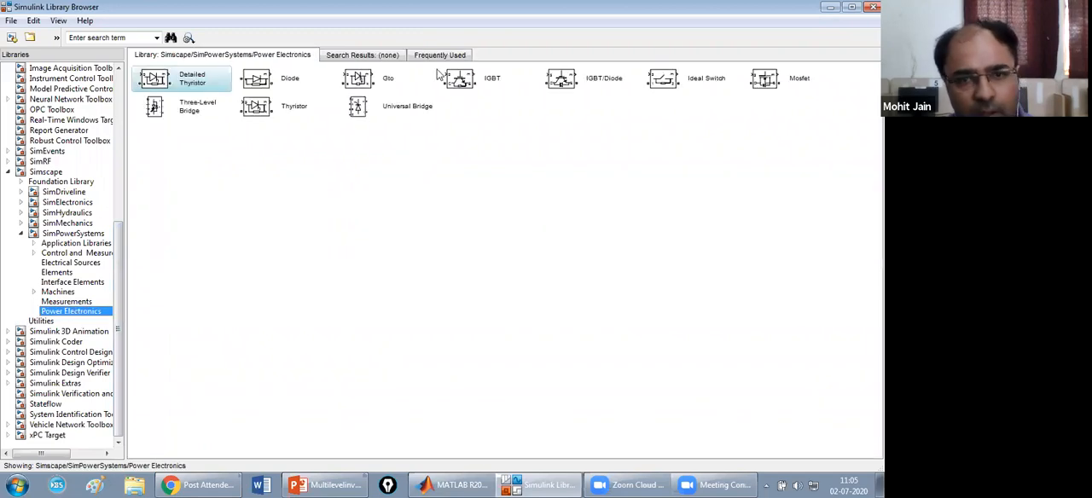
Add the IGBT/Diode block to a new model.
right_click(577, 80)
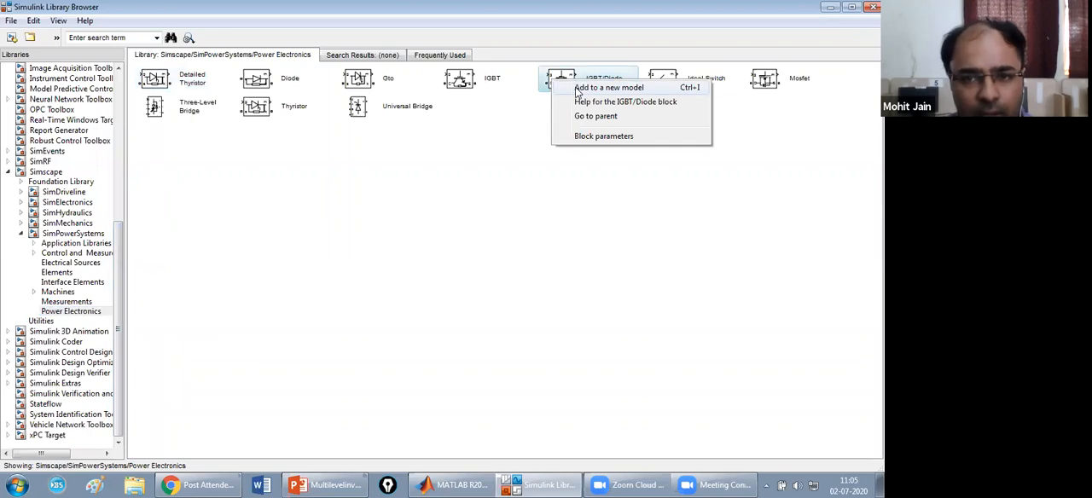
left_click(577, 87)
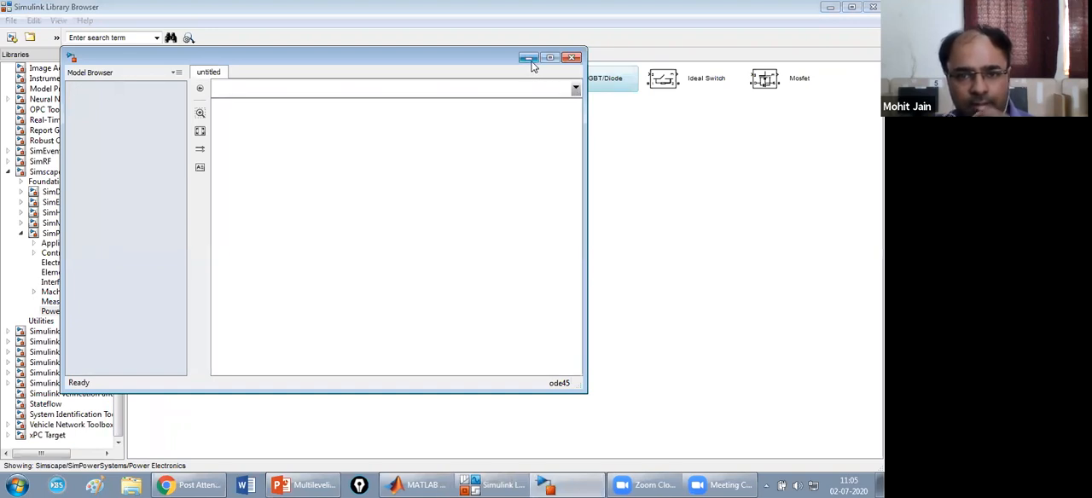
left_click(529, 59)
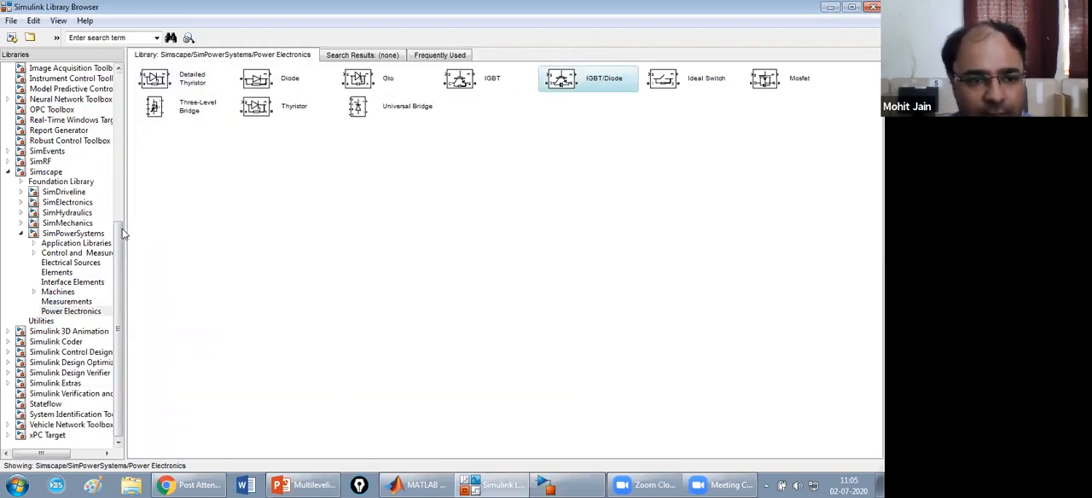
Add the Current Measurement block from the SimPowerSystems Measurements library to the model and select the Voltage Measurement block.
left_click(65, 303)
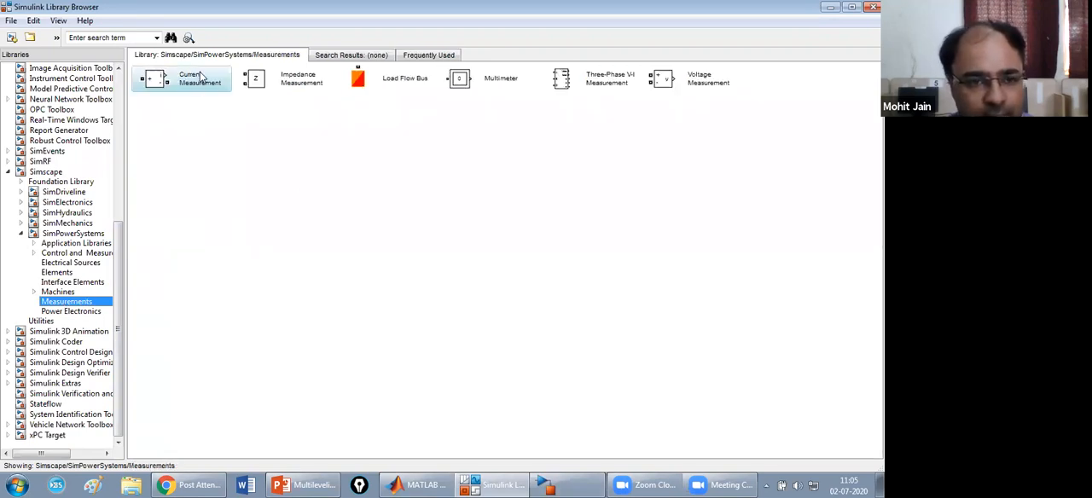
right_click(202, 77)
left_click(210, 89)
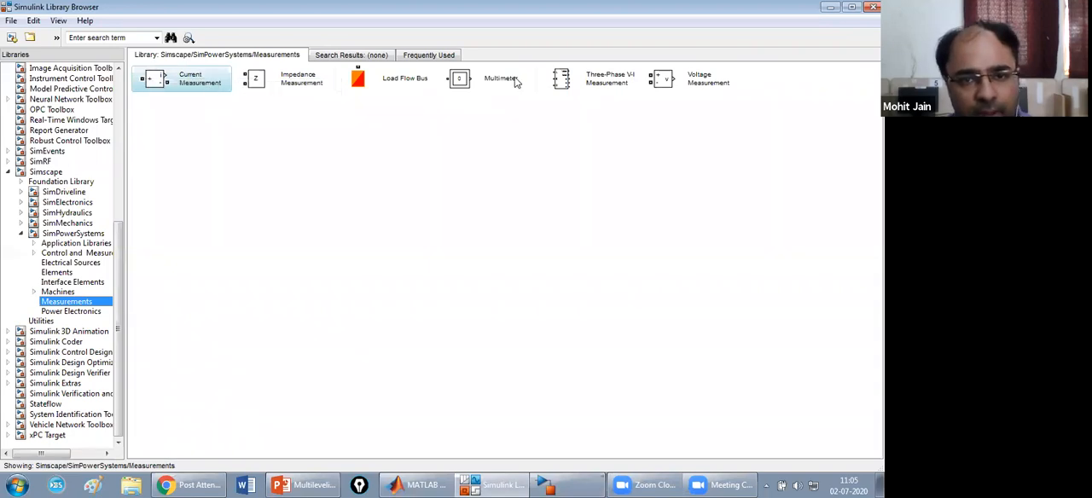
left_click(672, 81)
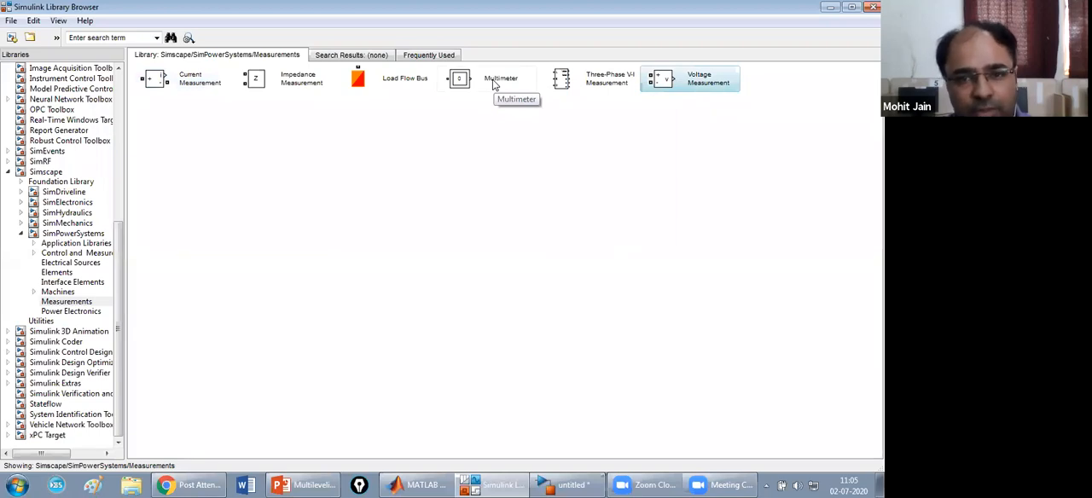
right_click(682, 90)
key("Escape")
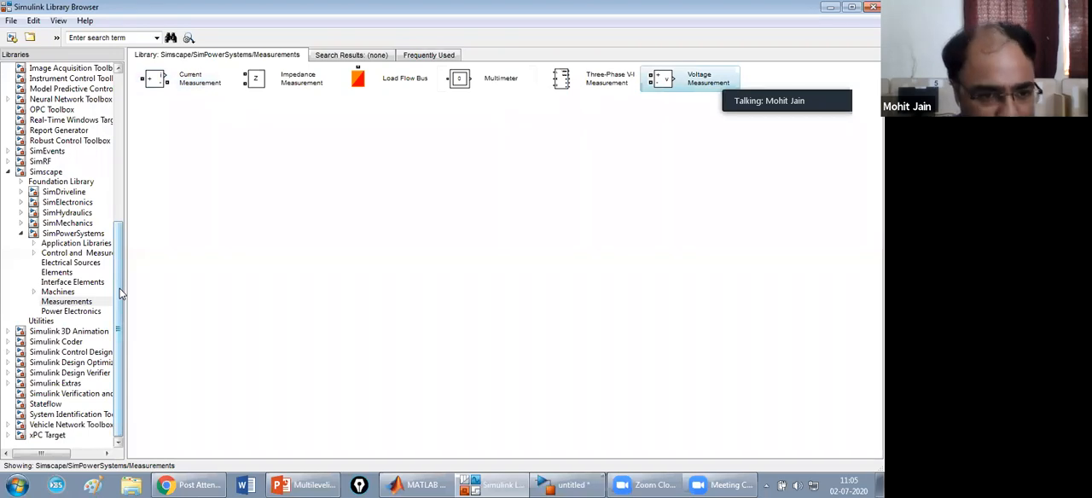
Add the Series RLC Branch block from the SimPowerSystems Elements library to the untitled model.
left_click(68, 293)
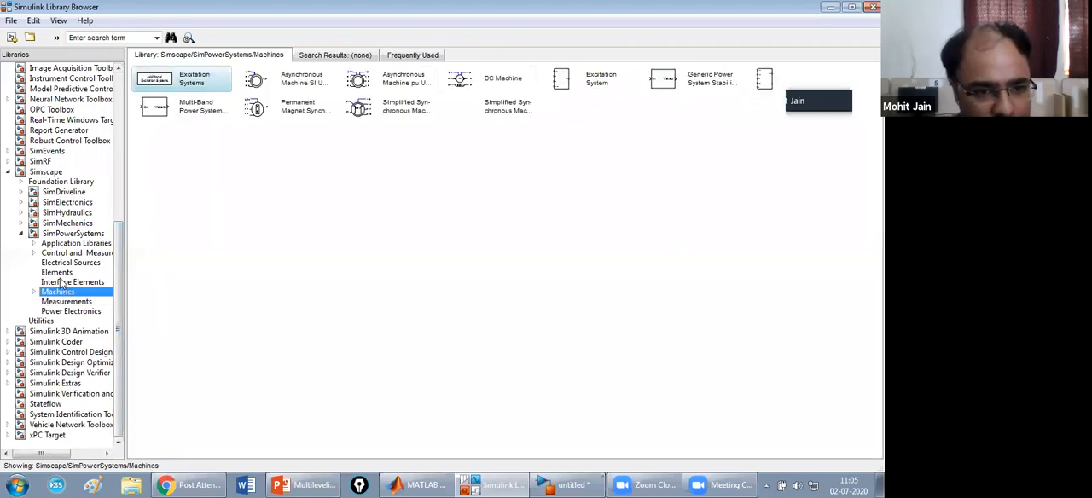
left_click(61, 274)
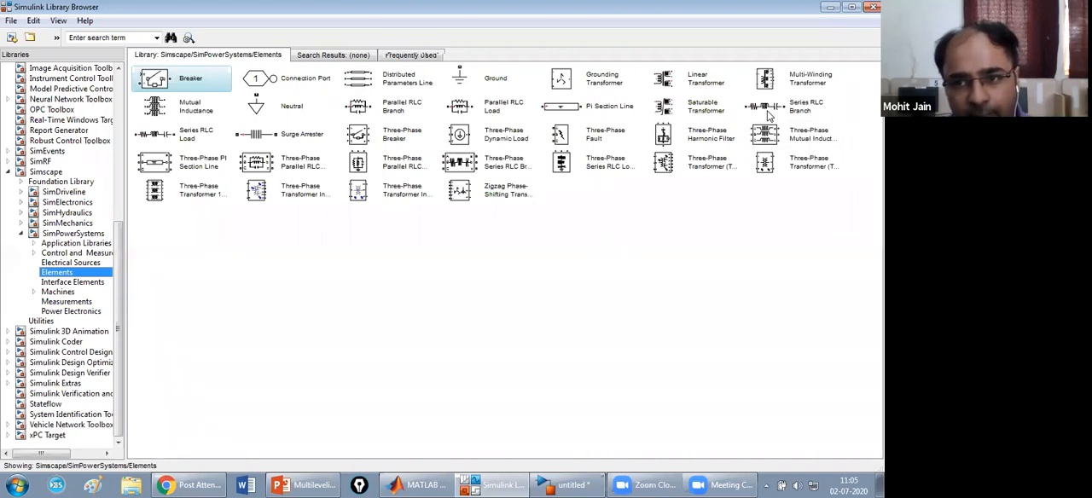
right_click(767, 111)
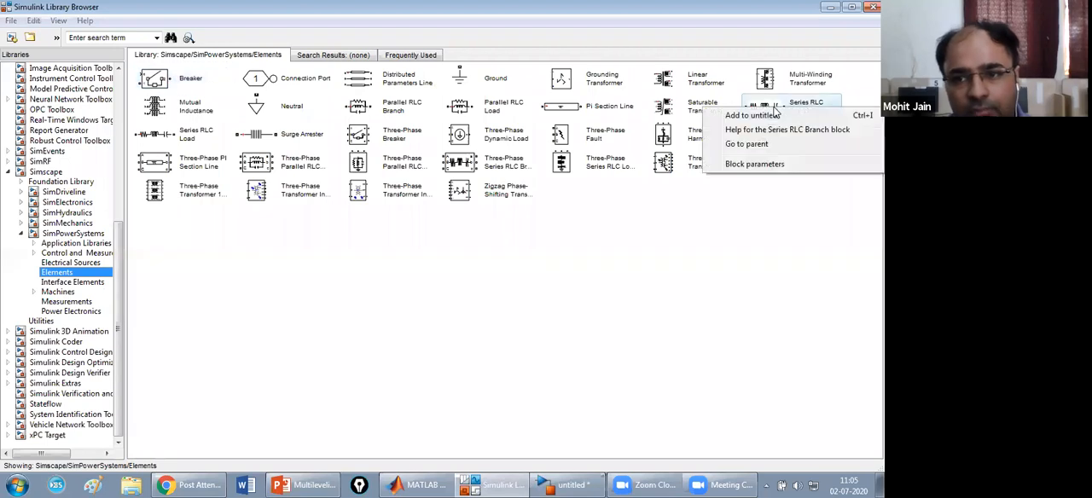
left_click(754, 121)
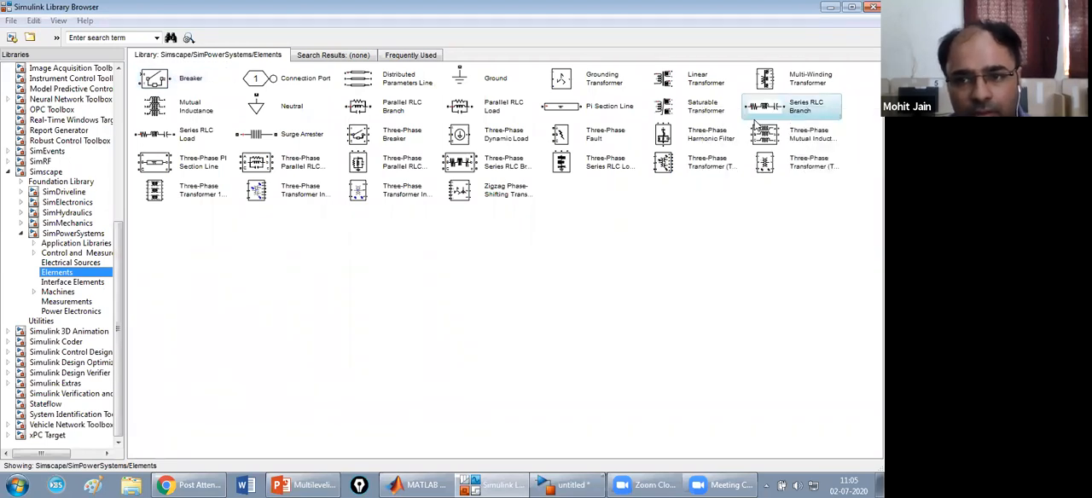
Add the DC Voltage Source block from the SimPowerSystems Electrical Sources library to the untitled model.
left_click(74, 263)
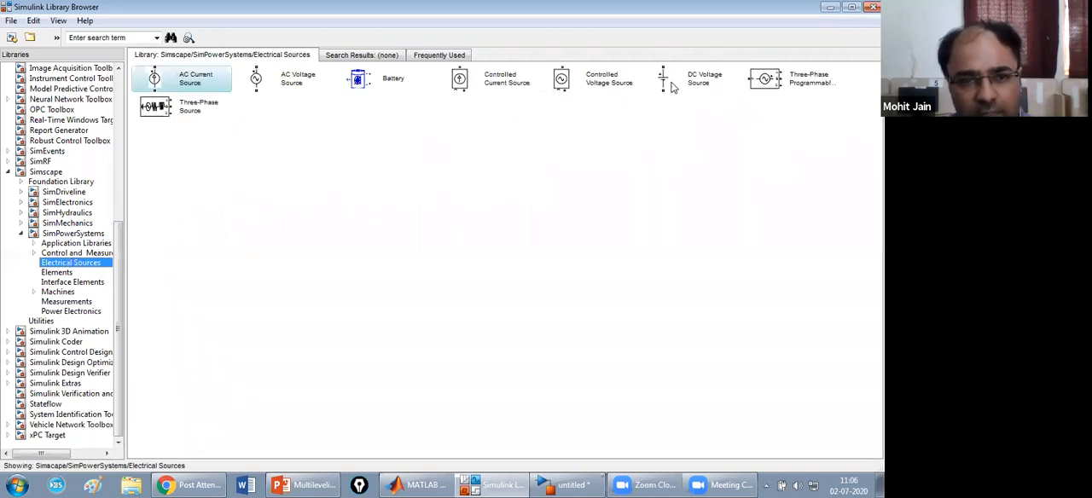
left_click(671, 86)
right_click(658, 81)
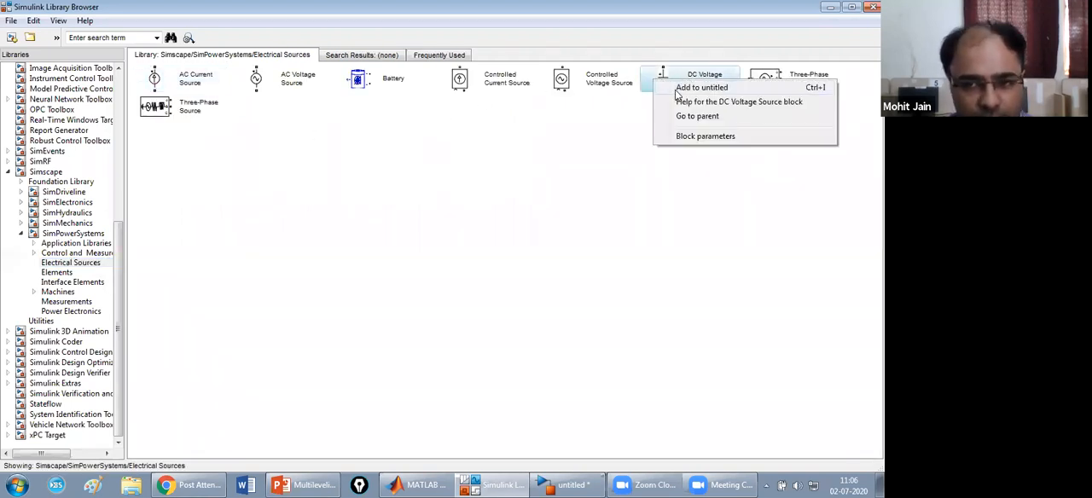
left_click(700, 88)
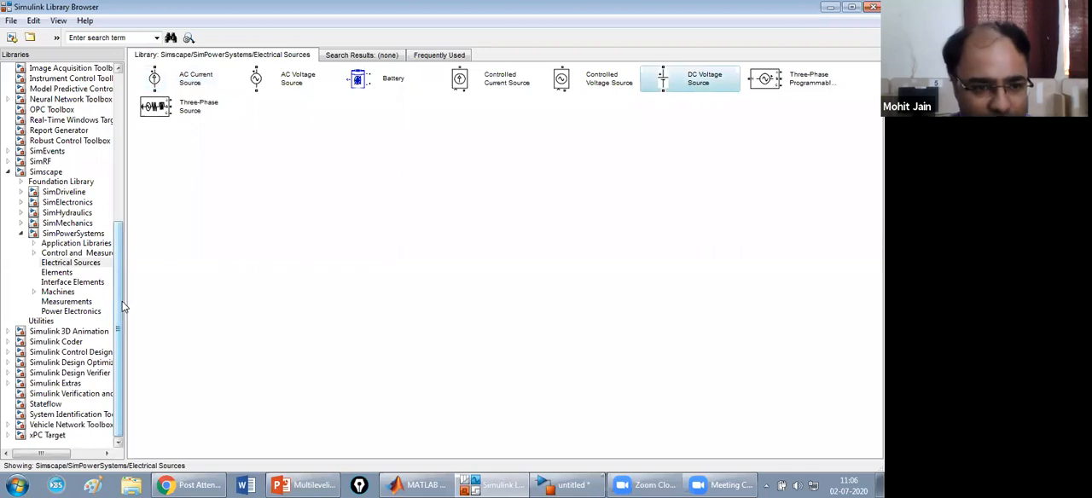
left_click_drag(120, 303, 119, 174)
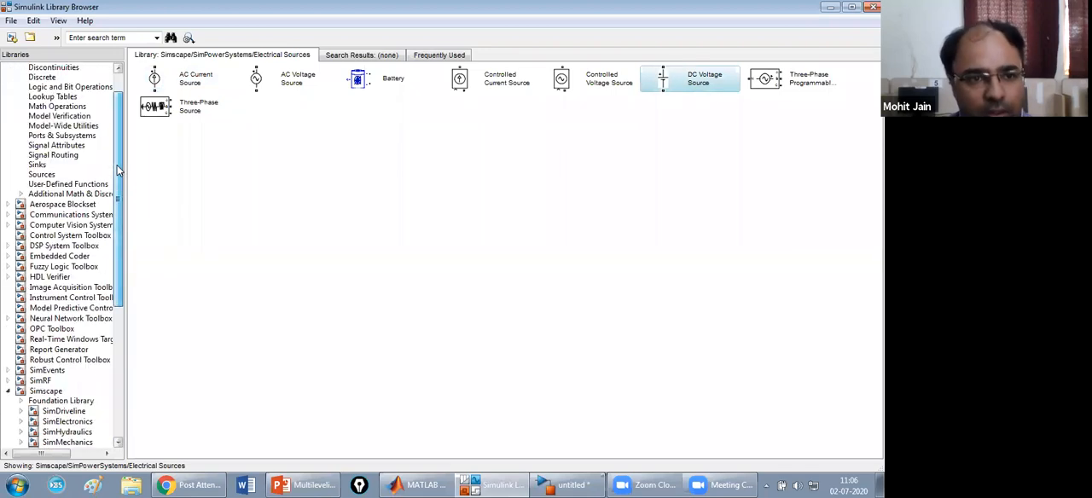
Search the block library for "powergui" and add the powergui block to the untitled model.
left_click(126, 37)
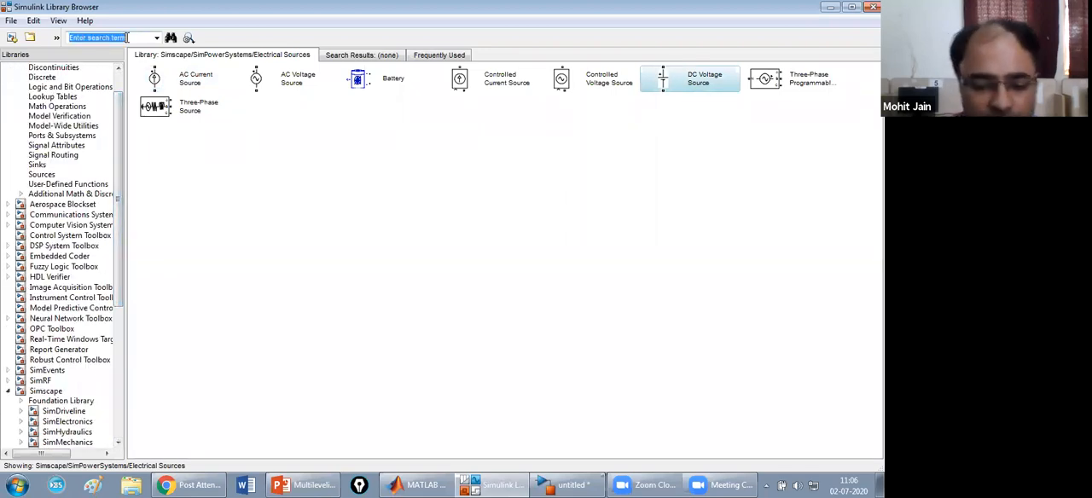
type("powergui")
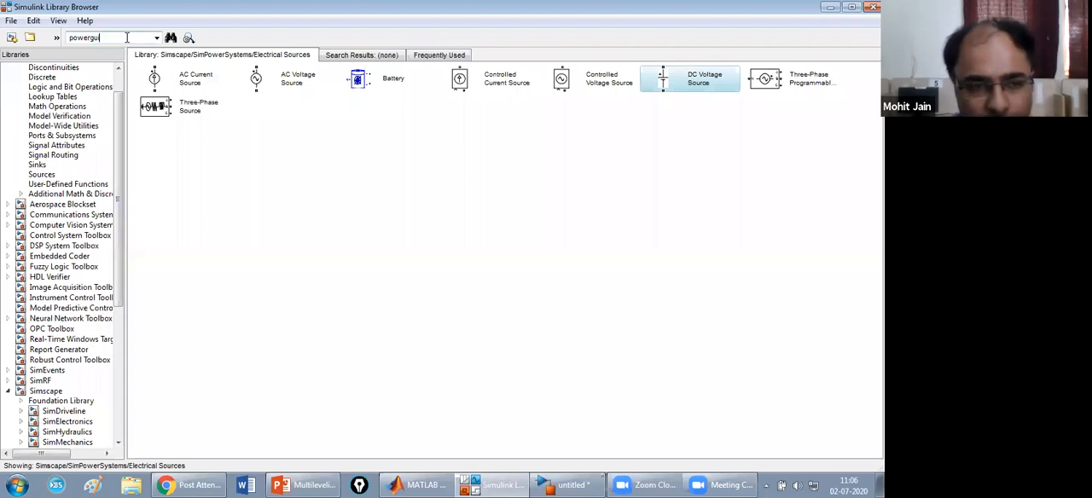
key("Return")
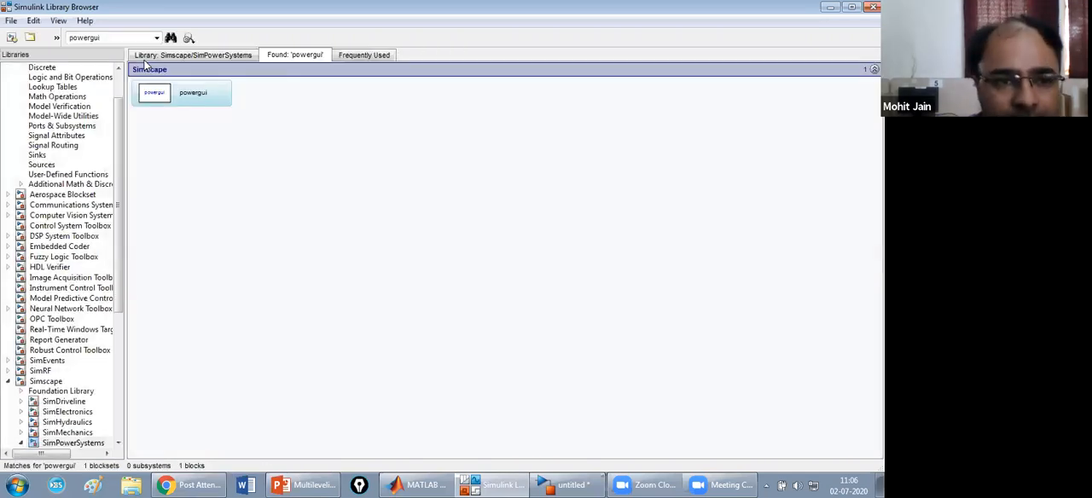
right_click(192, 99)
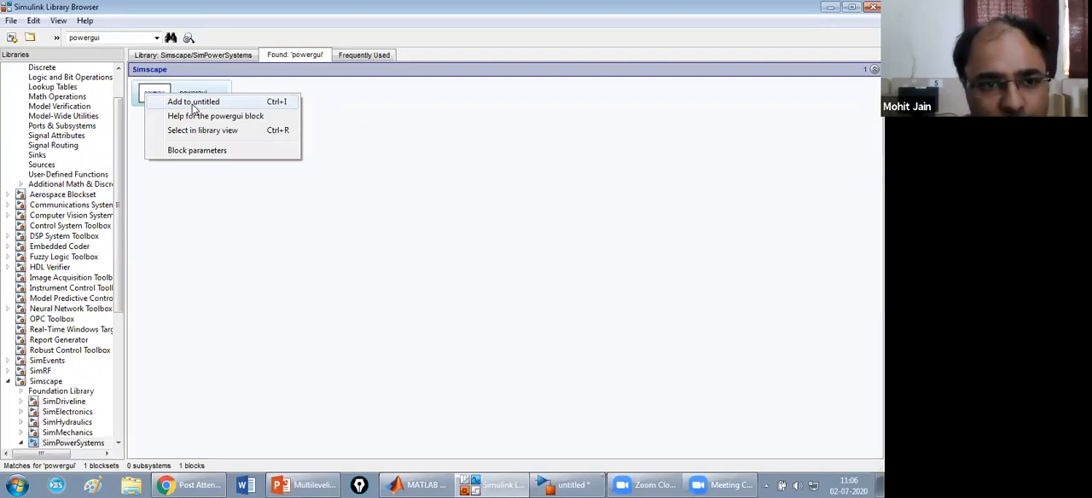
left_click(179, 102)
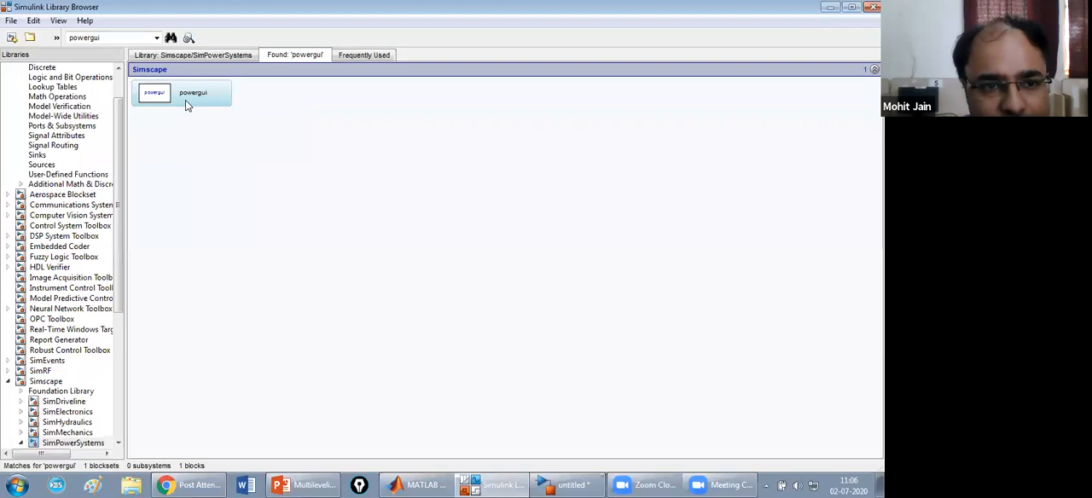
Search the block library for "relational" and add the Relational Operator block to the untitled model.
left_click_drag(120, 115, 120, 81)
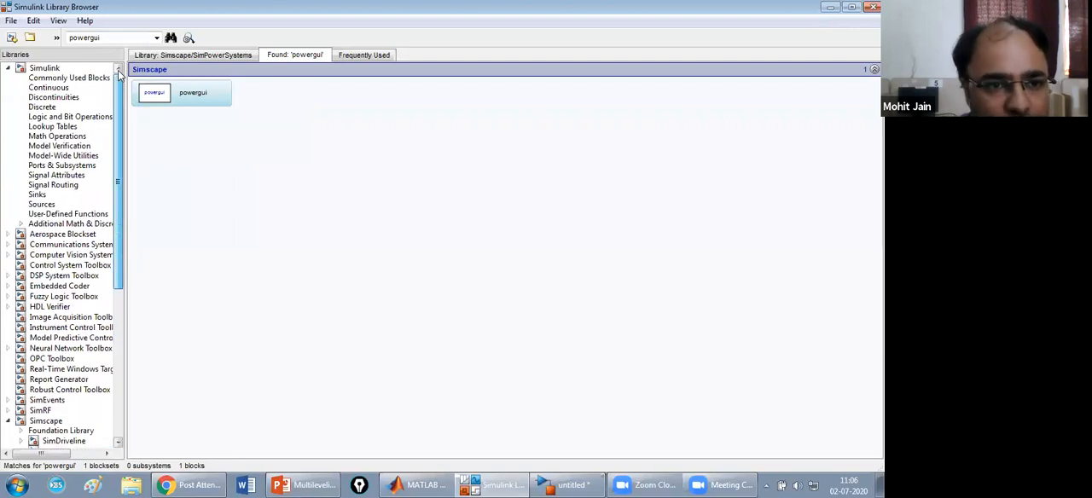
double_click(108, 36)
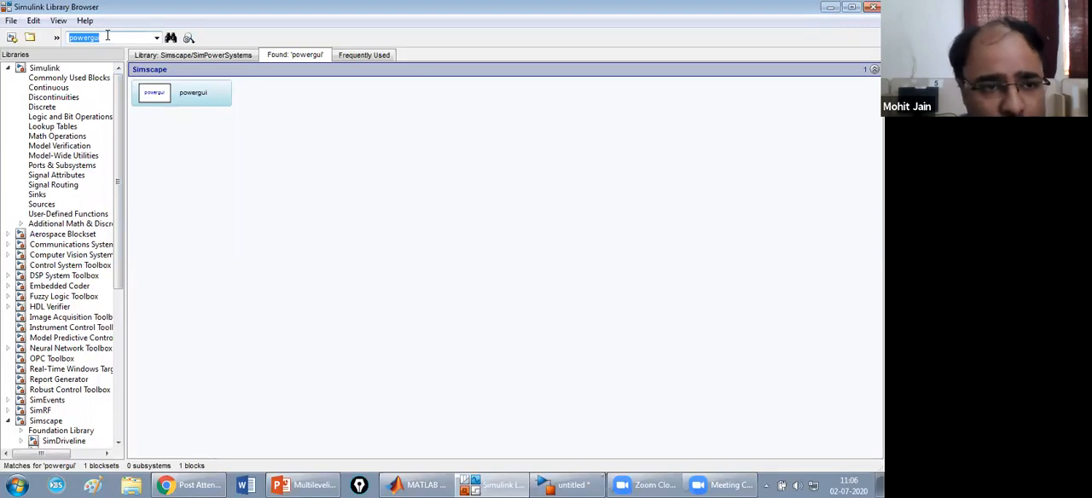
type("relational")
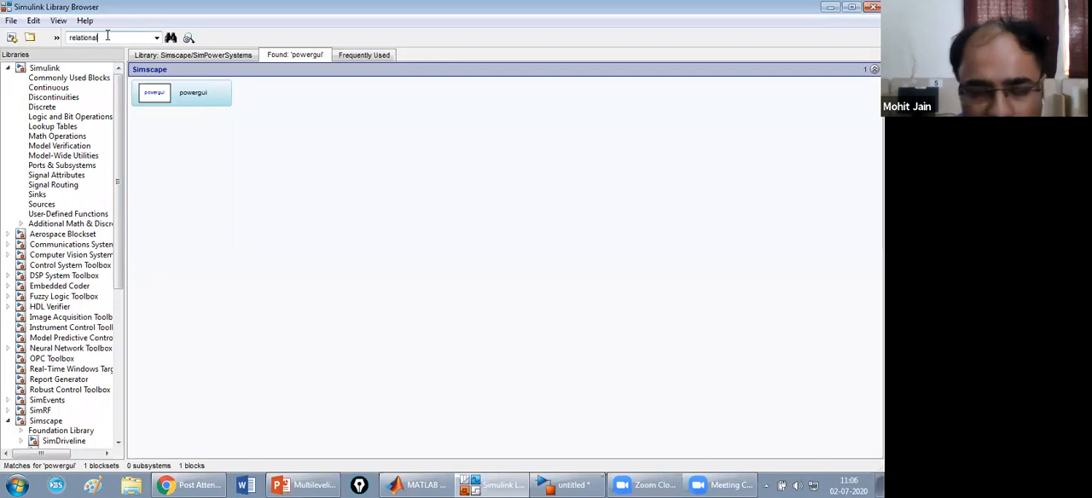
key("Return")
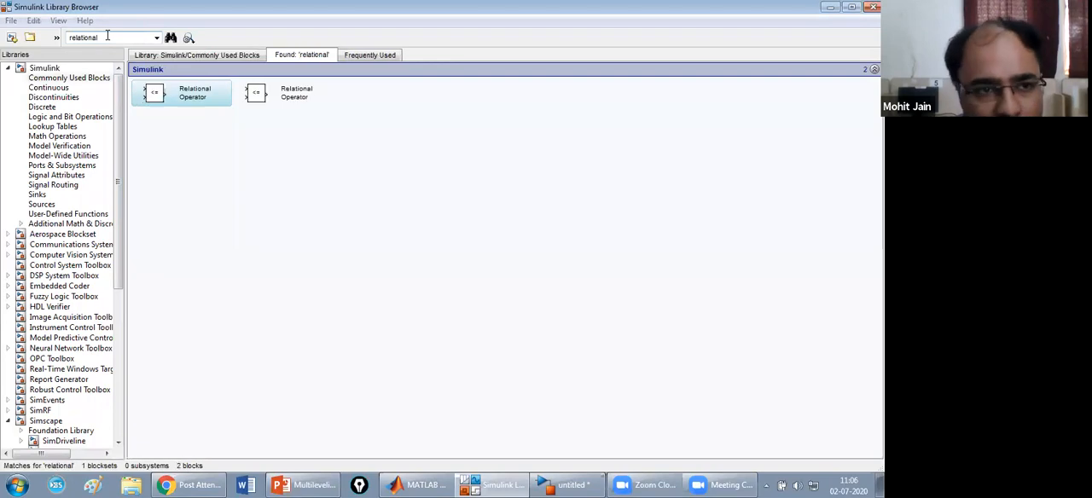
right_click(191, 96)
key("Escape")
Search the block library for "LOGICAL" and add the Logical Operator block to the untitled model.
left_click(104, 37)
type("logical")
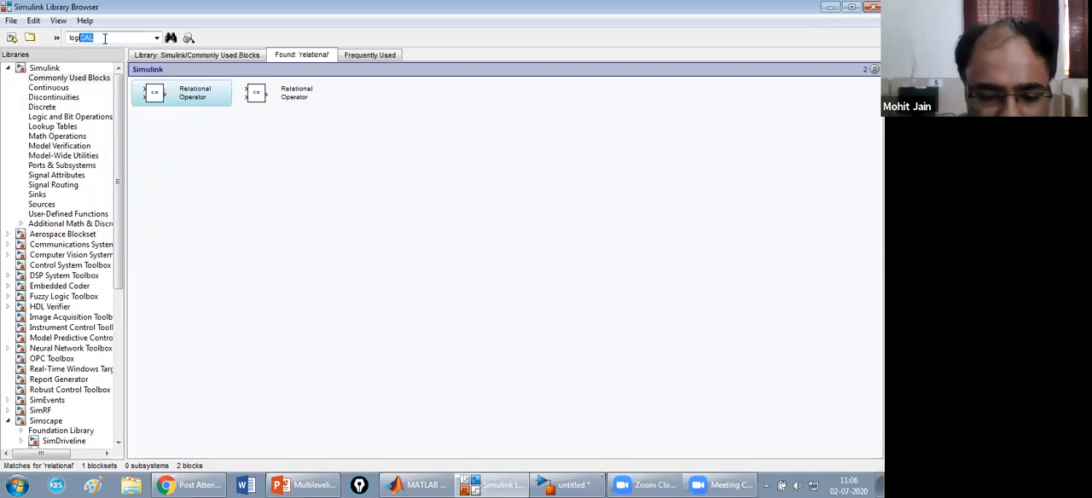
key("Return")
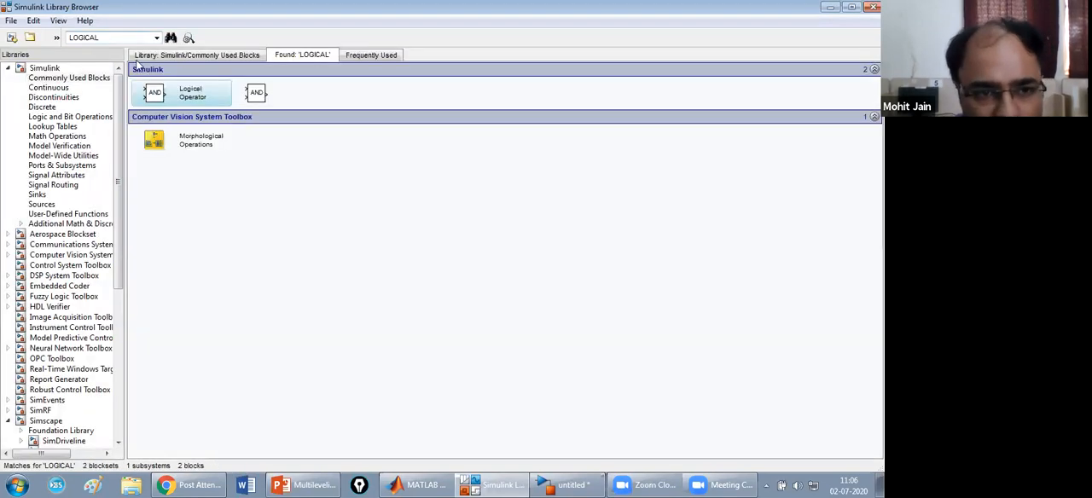
right_click(182, 96)
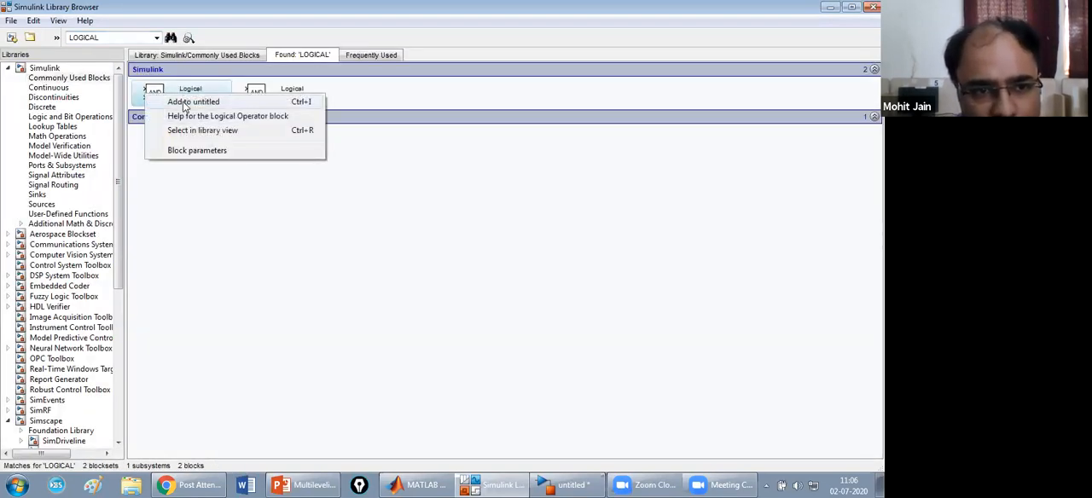
key("Escape")
Search the block library for "mux" and add the Mux block from Signal Routing to the untitled model.
double_click(103, 40)
type("m")
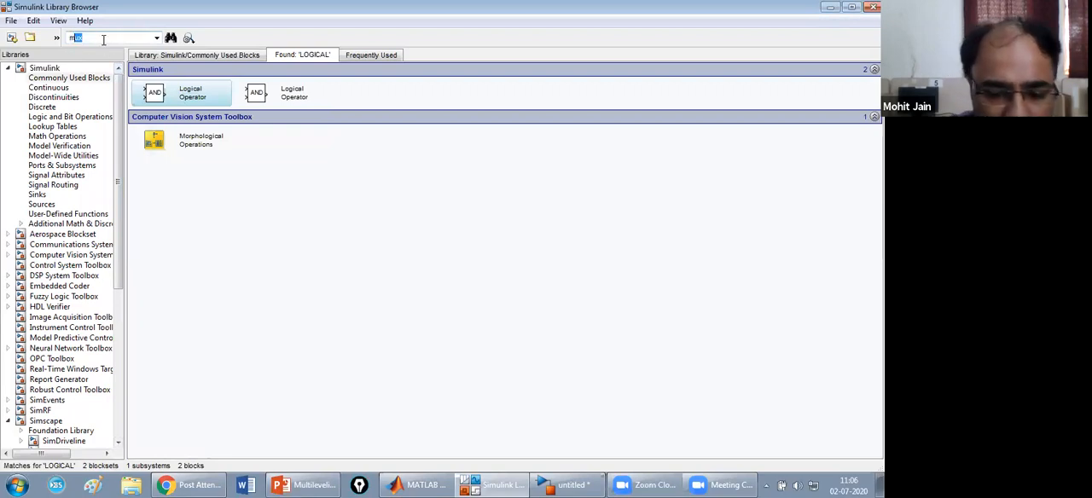
type("ux")
key("Return")
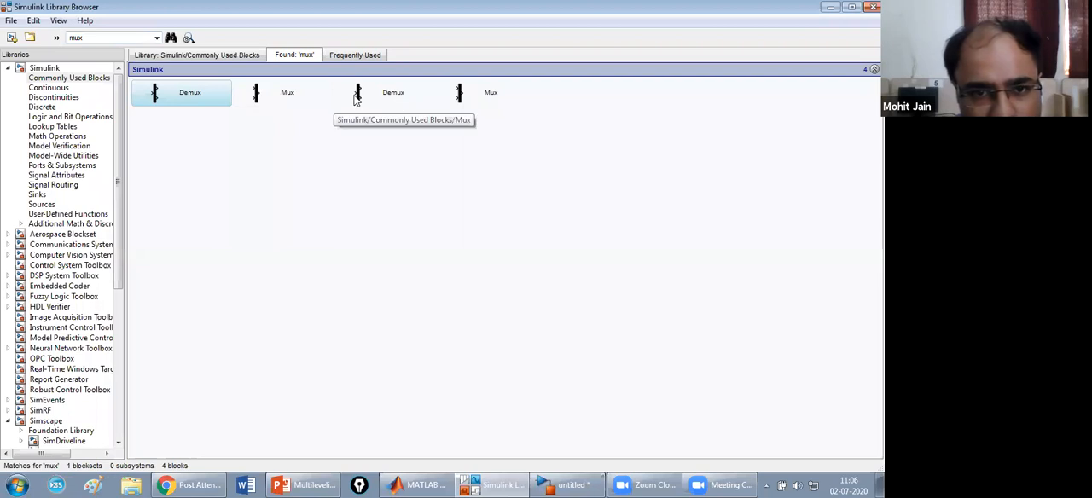
right_click(467, 99)
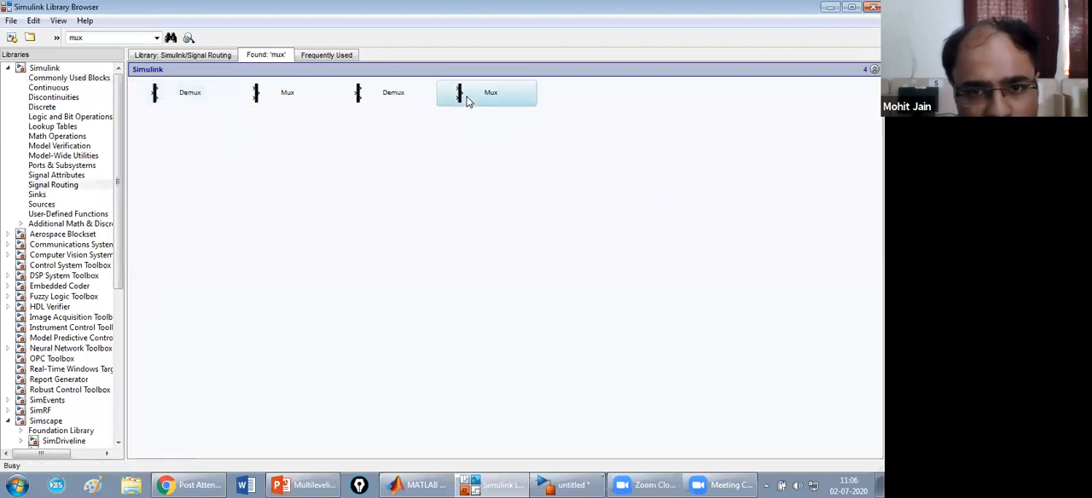
left_click(475, 107)
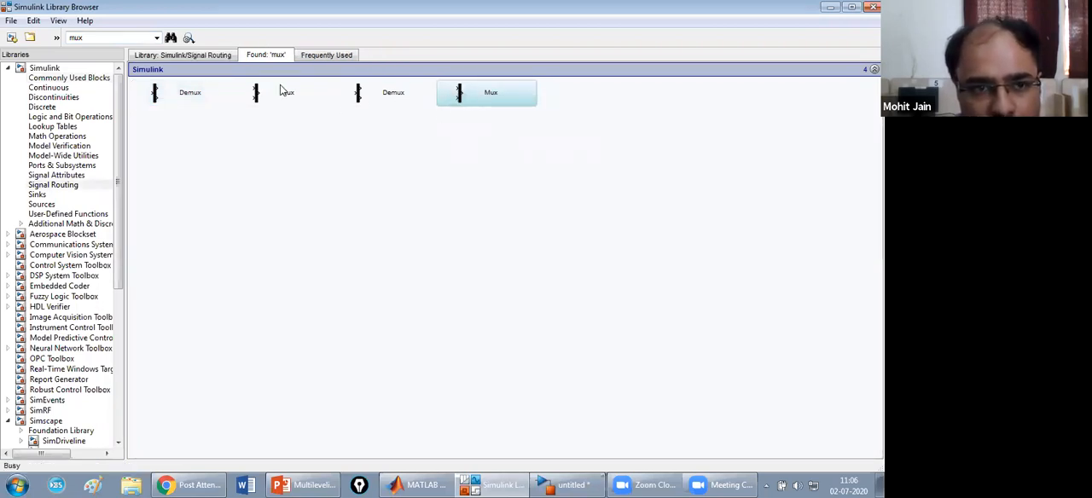
Search the block library for "scope" and add the Simulink Scope block to the untitled model.
double_click(87, 37)
type("scope")
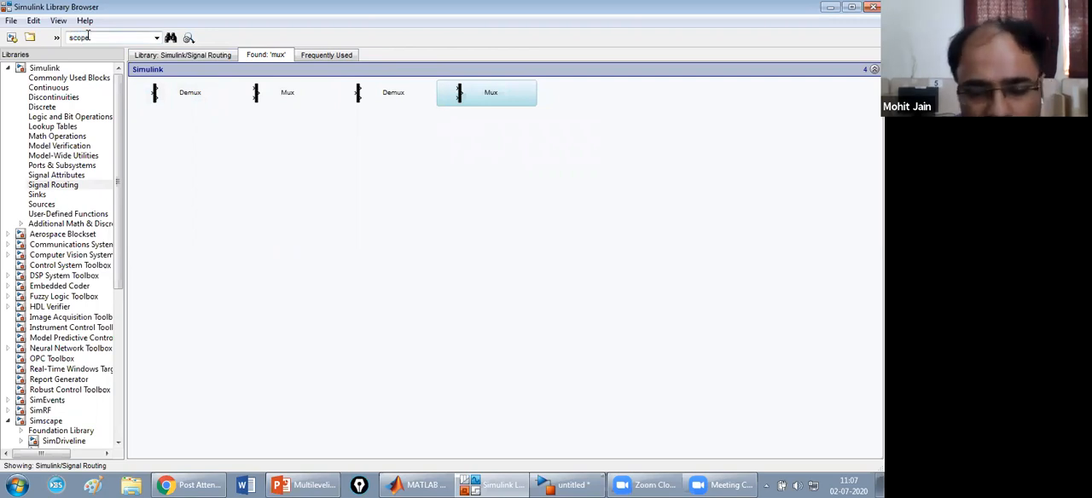
key("Return")
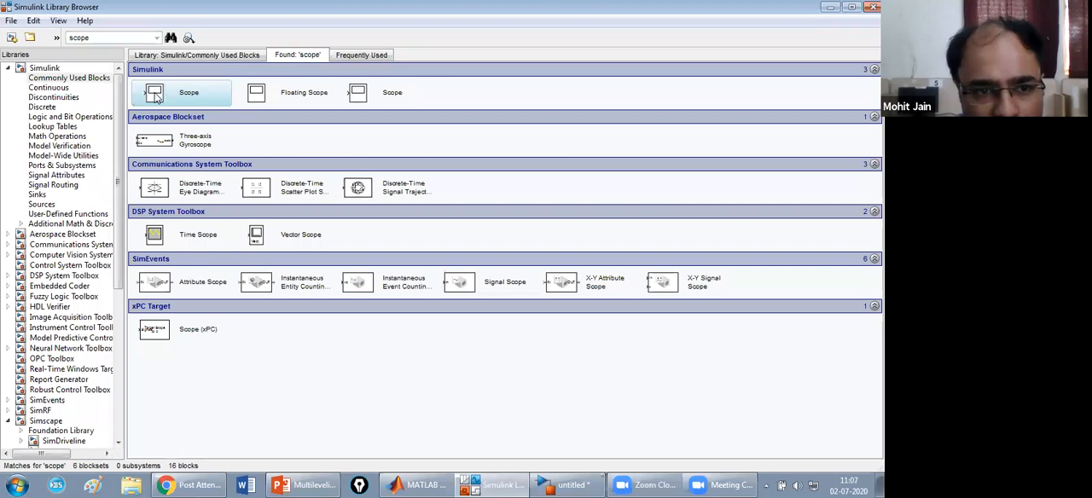
right_click(156, 97)
left_click(171, 103)
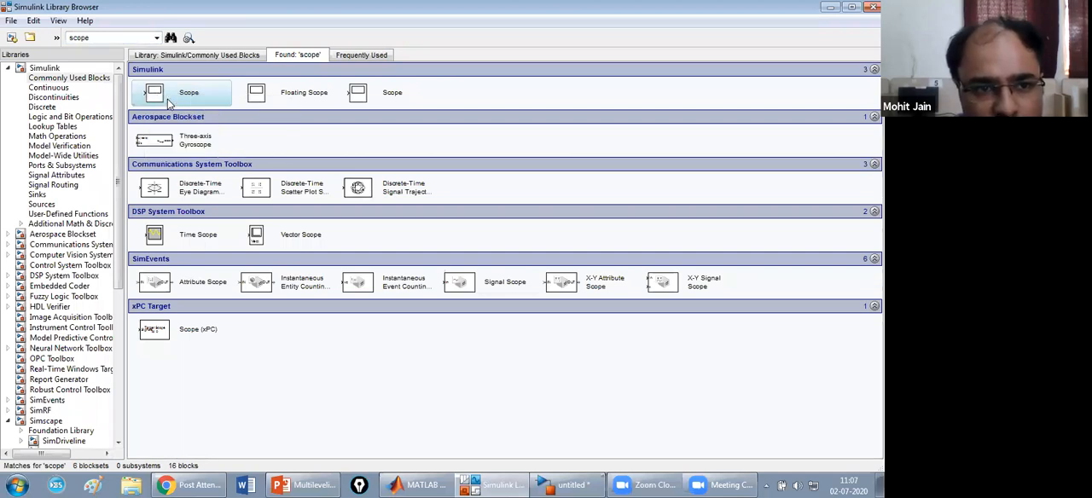
Search the block library for "goto" and add the Goto block to the untitled model.
double_click(101, 37)
type("gain")
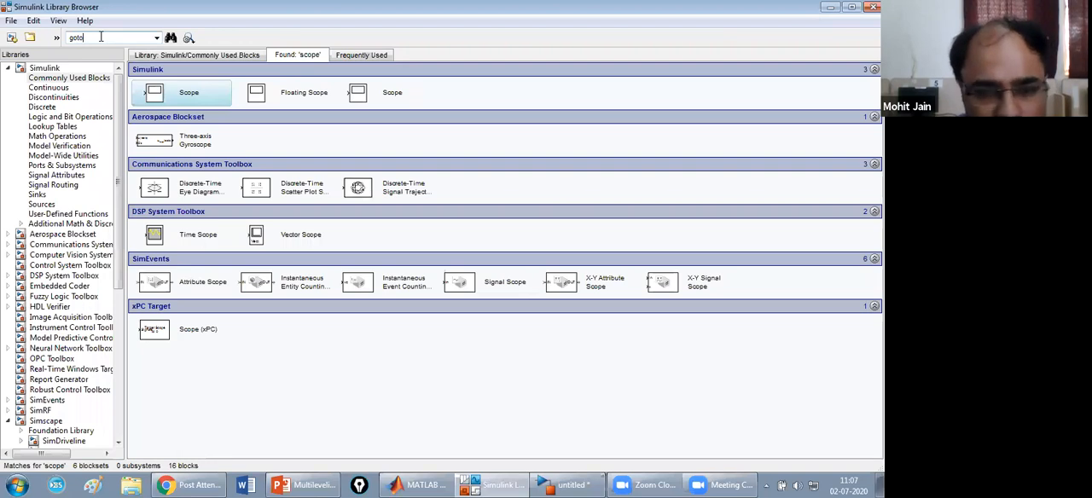
key("Return")
right_click(168, 86)
left_click(176, 100)
Search the block library for "from" and add the Simulink From block to the untitled model.
double_click(99, 39)
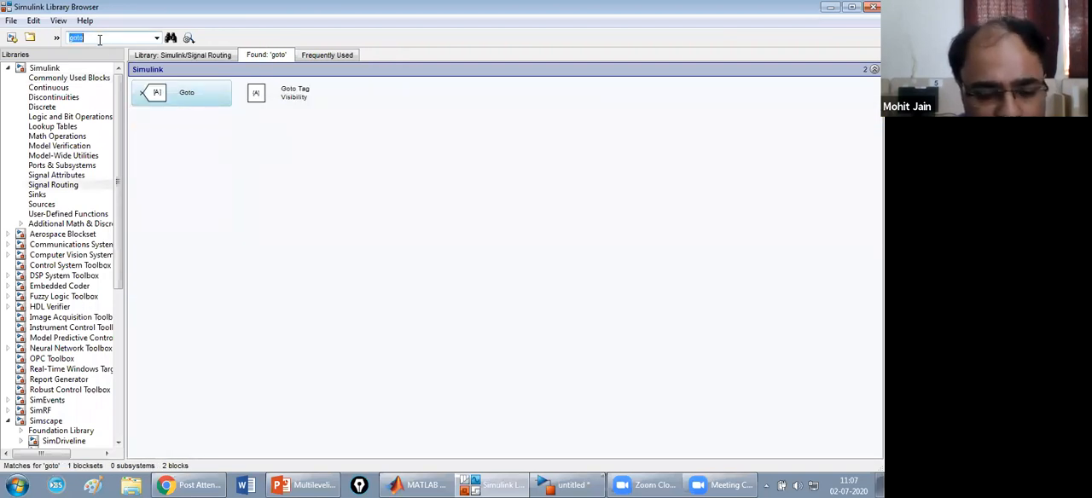
type("from")
key("Return")
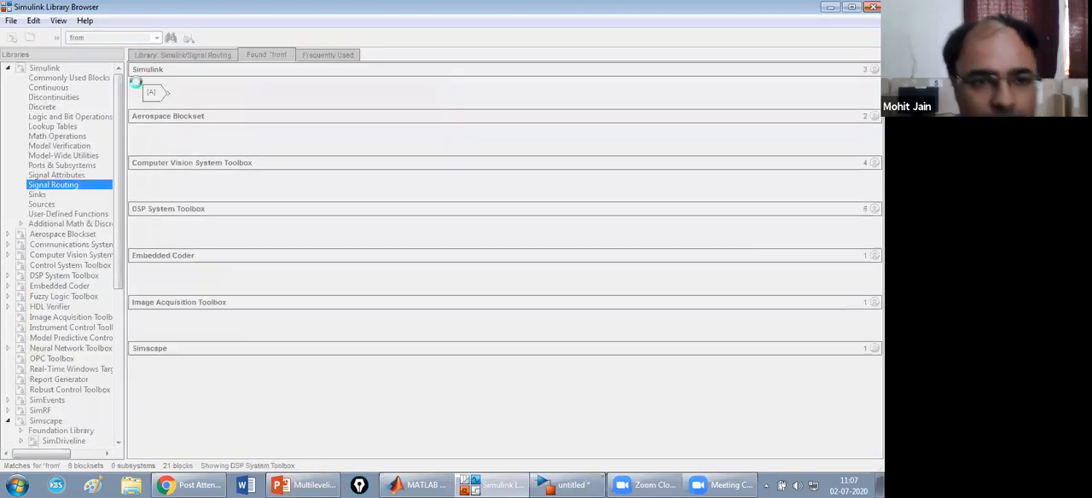
right_click(171, 94)
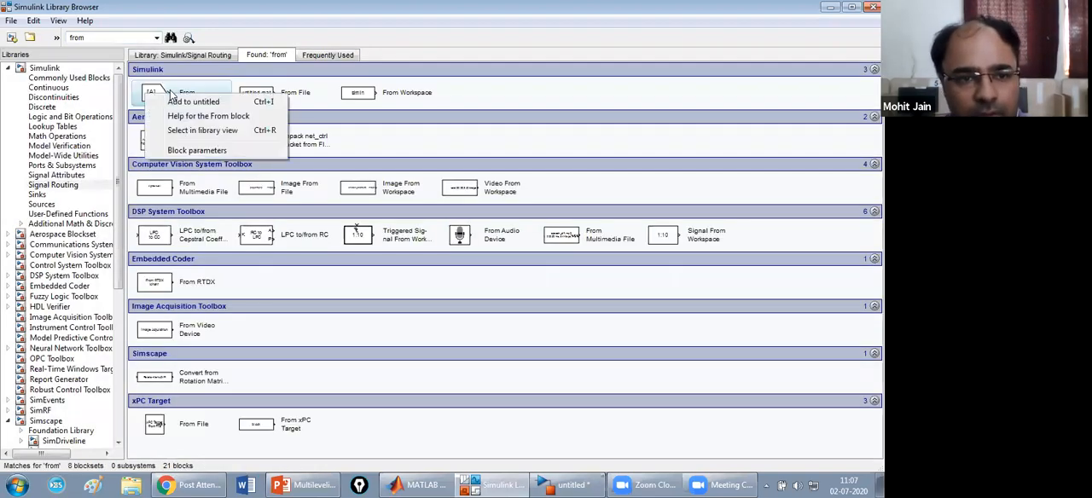
left_click(181, 103)
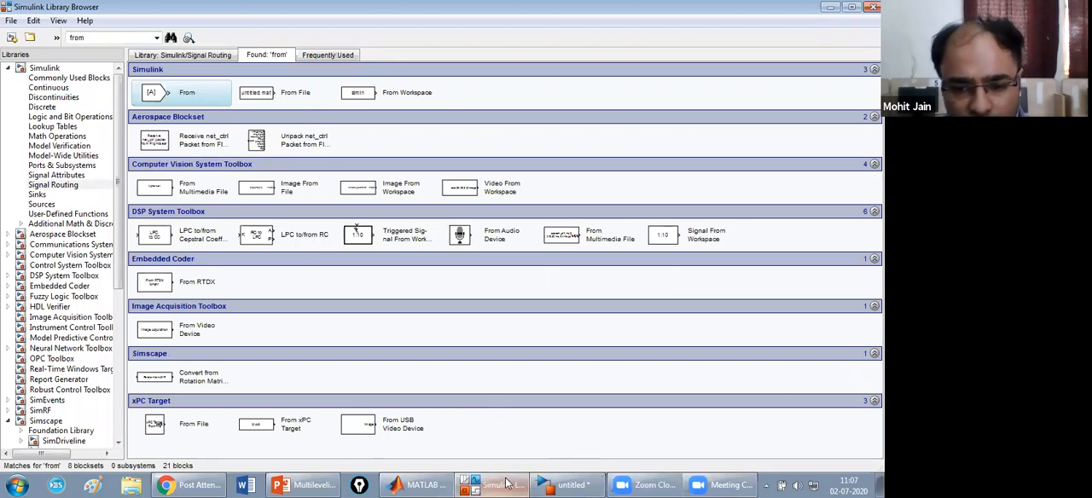
Bring up the untitled model window, maximize it and collapse its Model Browser.
left_click(572, 483)
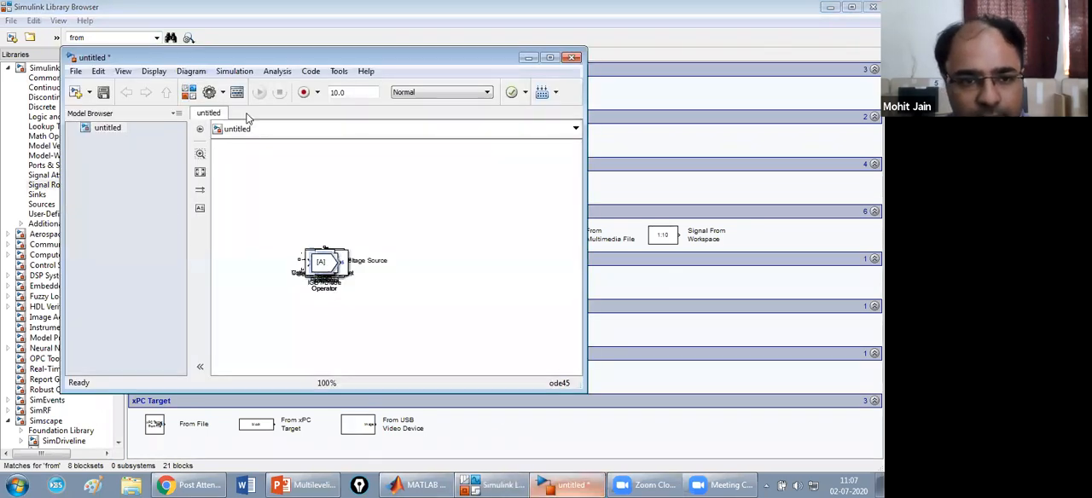
left_click(550, 58)
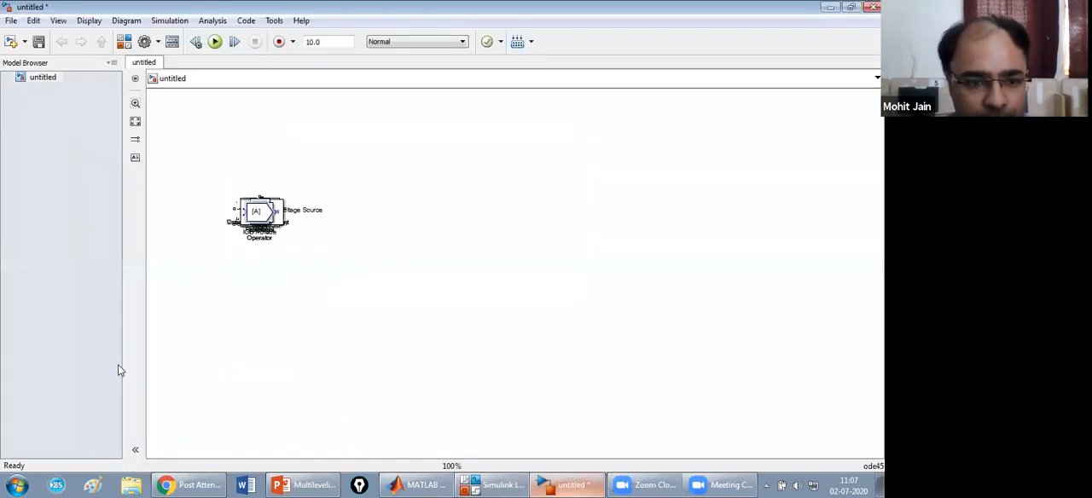
left_click(136, 453)
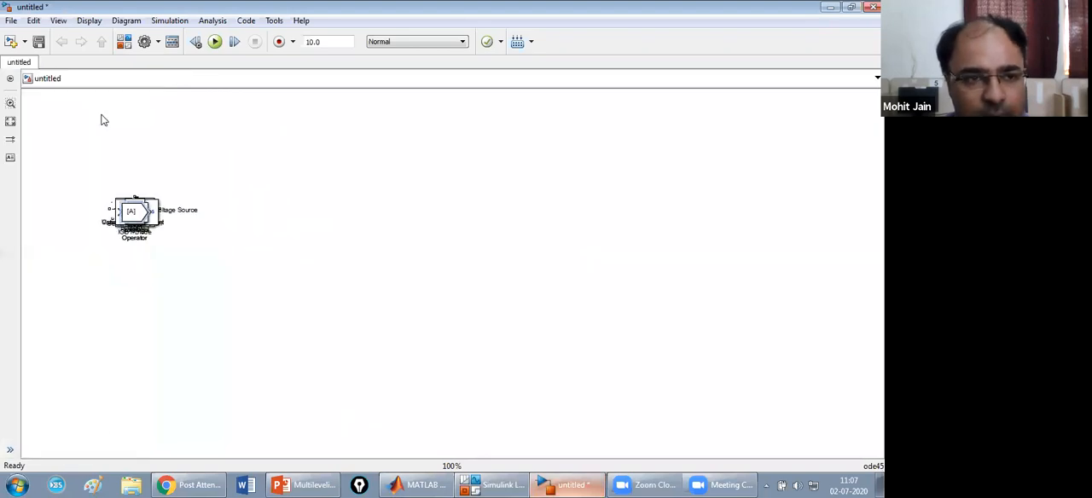
Save the untitled model as MLI_BatchIII.slx in the Multilevel Inverter folder.
left_click(12, 21)
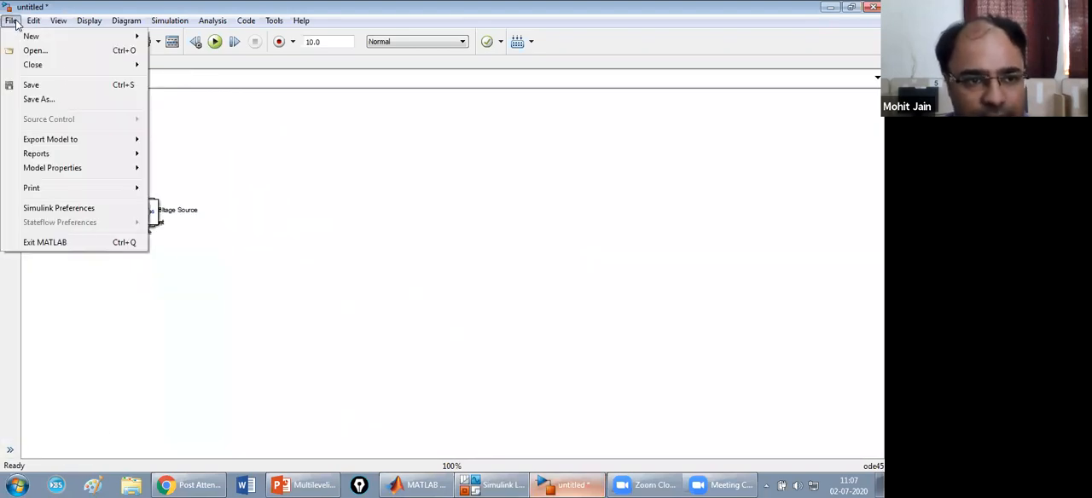
left_click(71, 103)
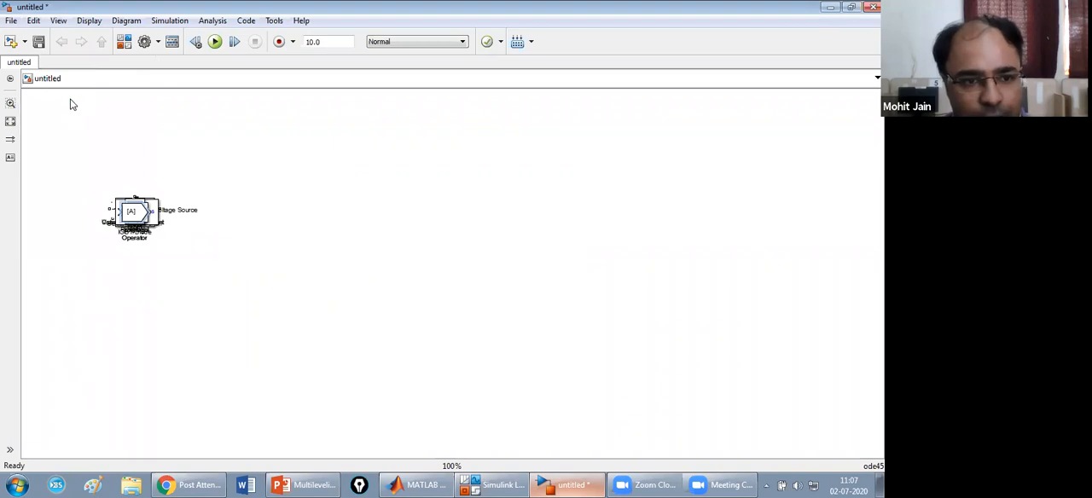
left_click(118, 258)
key("BackSpace")
key("BackSpace")
key("BackSpace")
key("BackSpace")
key("BackSpace")
key("BackSpace")
key("BackSpace")
key("BackSpace")
type("MLI")
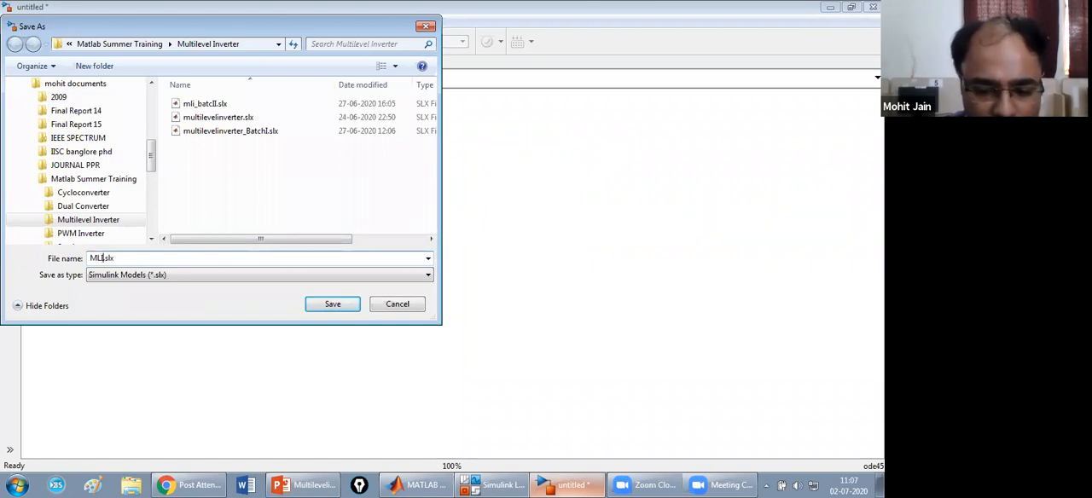
type("_B")
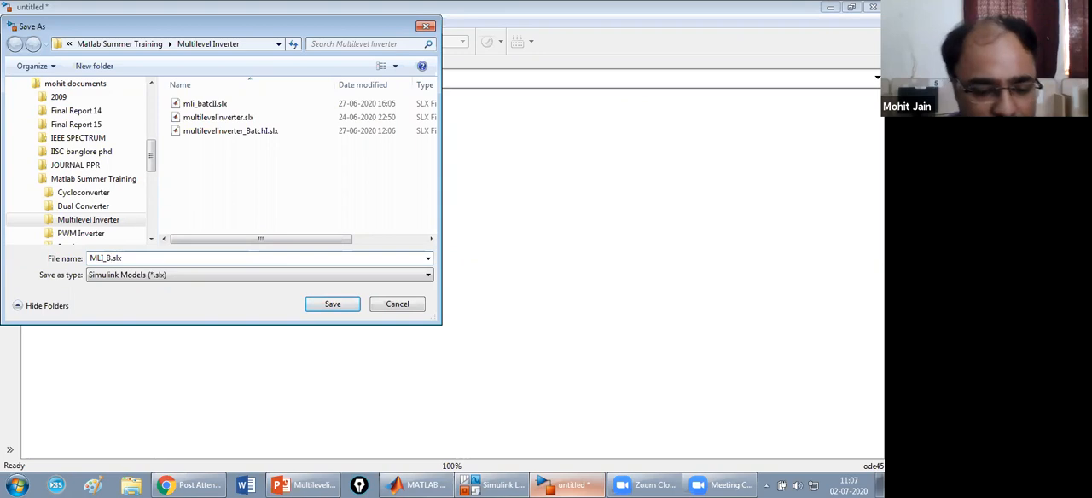
type("atch")
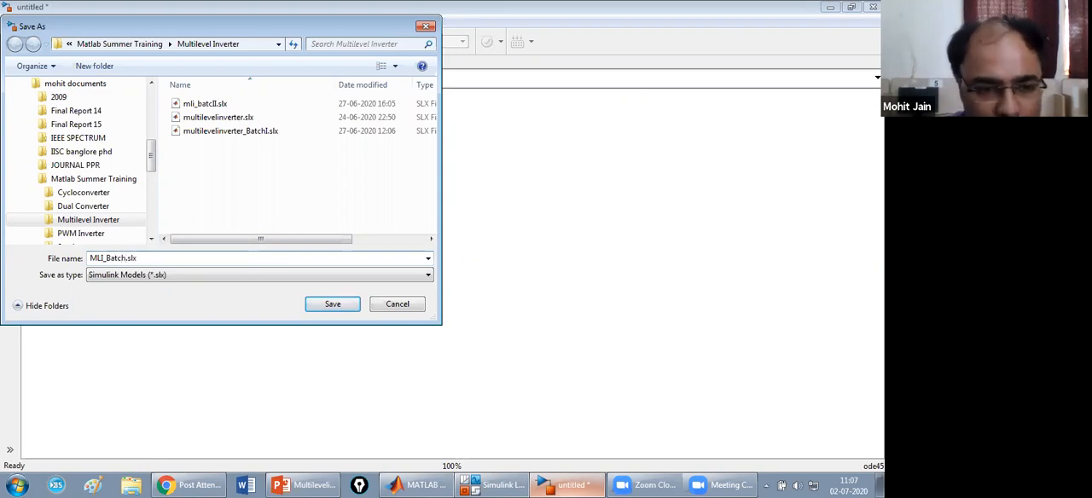
type("III")
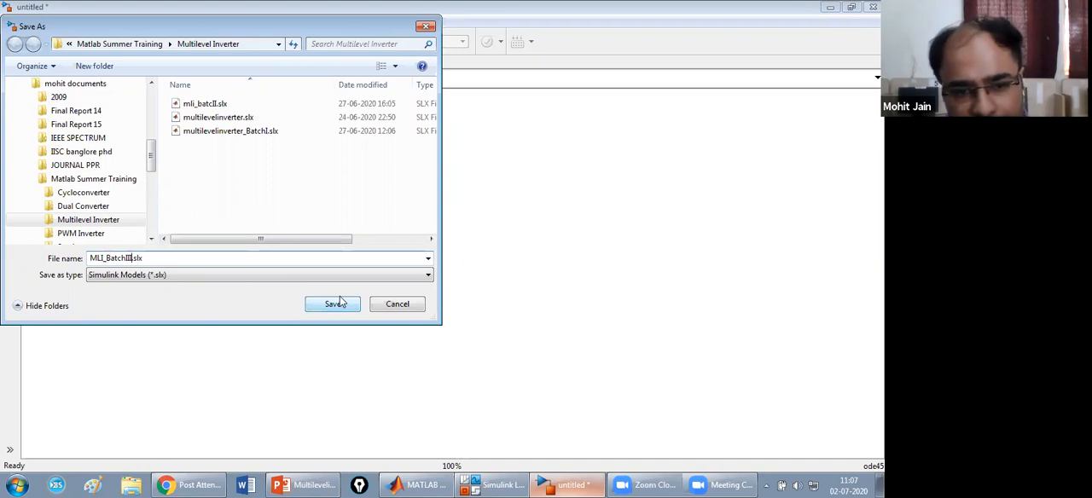
left_click(338, 305)
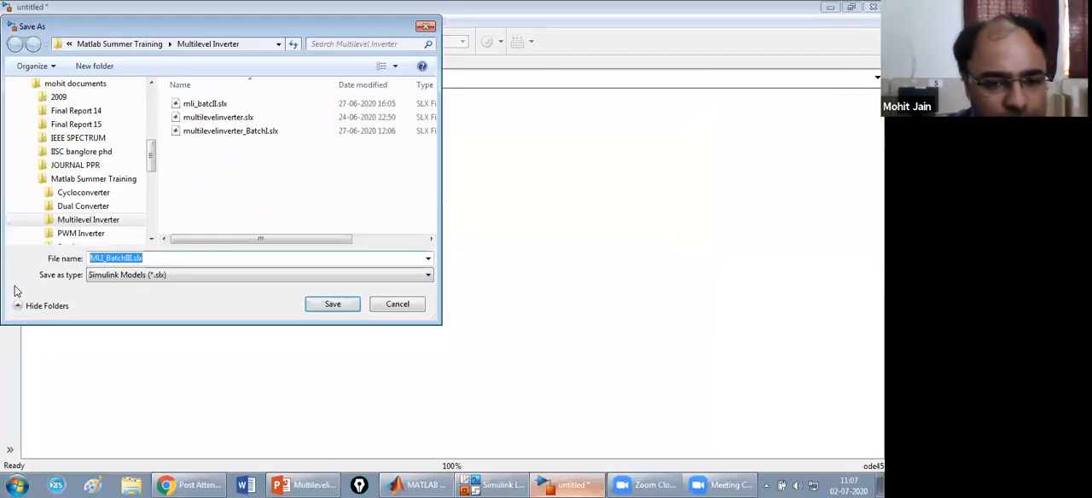
left_click(333, 305)
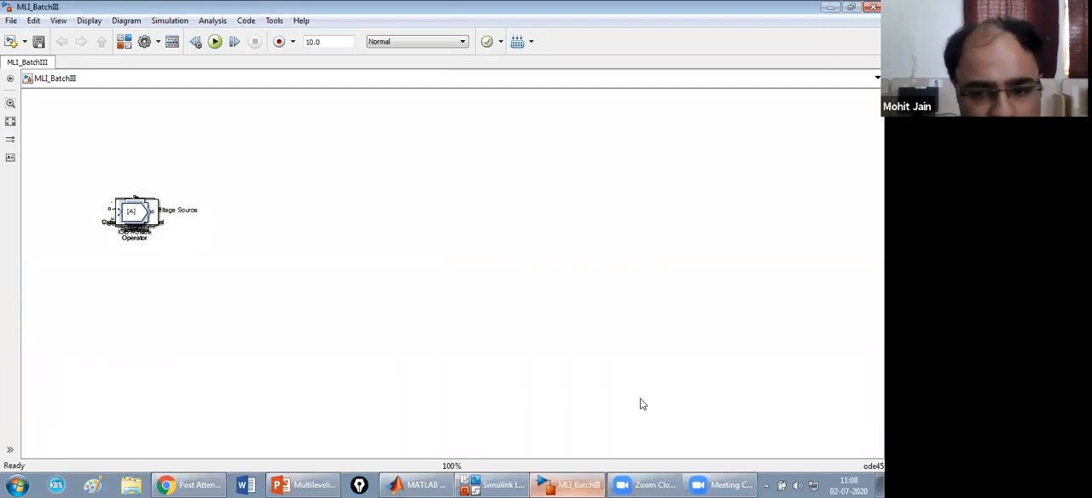
Pull the From, Goto, powergui and Scope blocks out of the stacked pile and spread them across the canvas.
left_click_drag(138, 217, 348, 126)
left_click(140, 212)
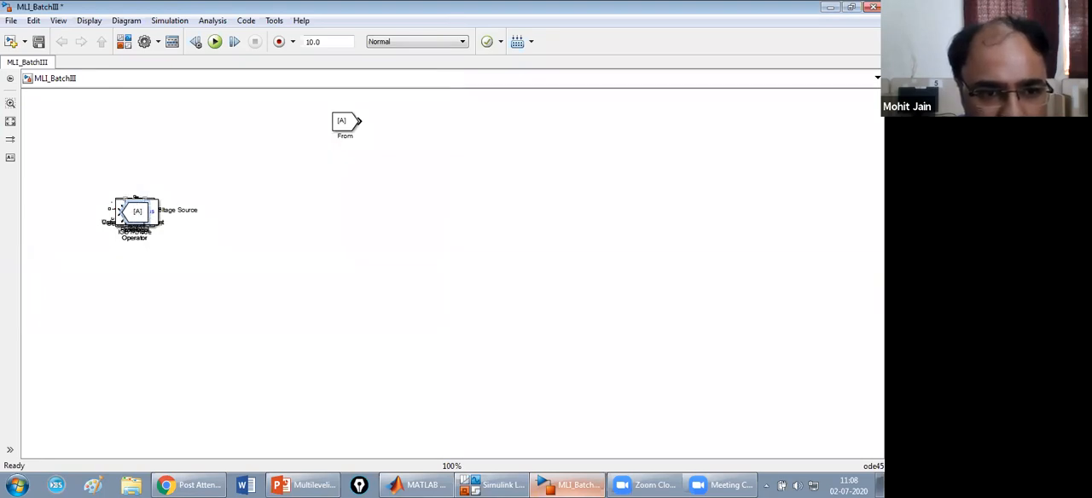
left_click_drag(141, 223, 204, 150)
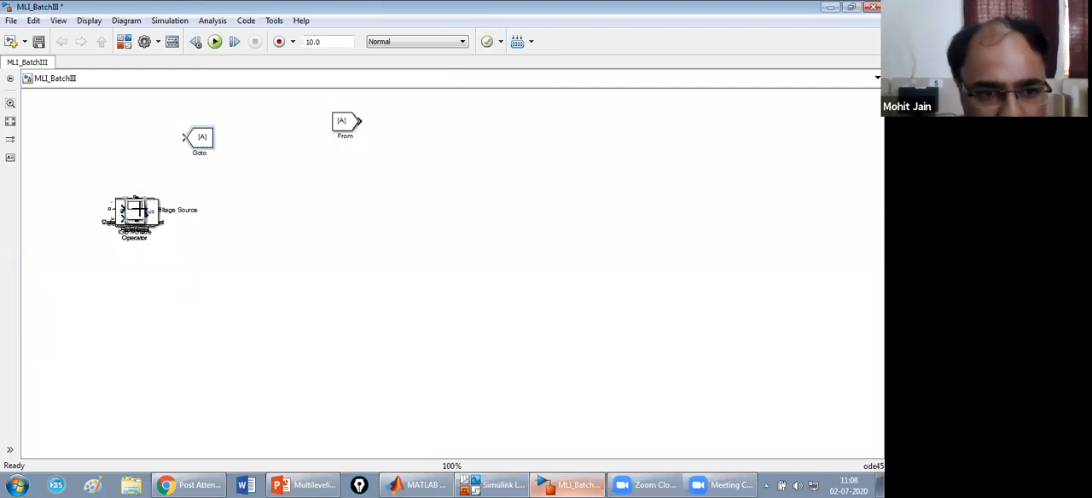
left_click_drag(153, 218, 394, 177)
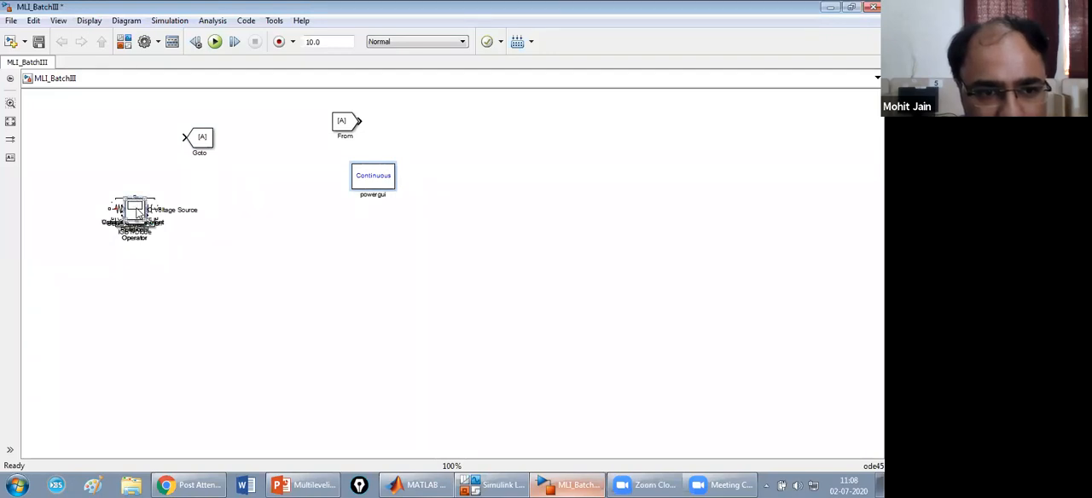
left_click(139, 212)
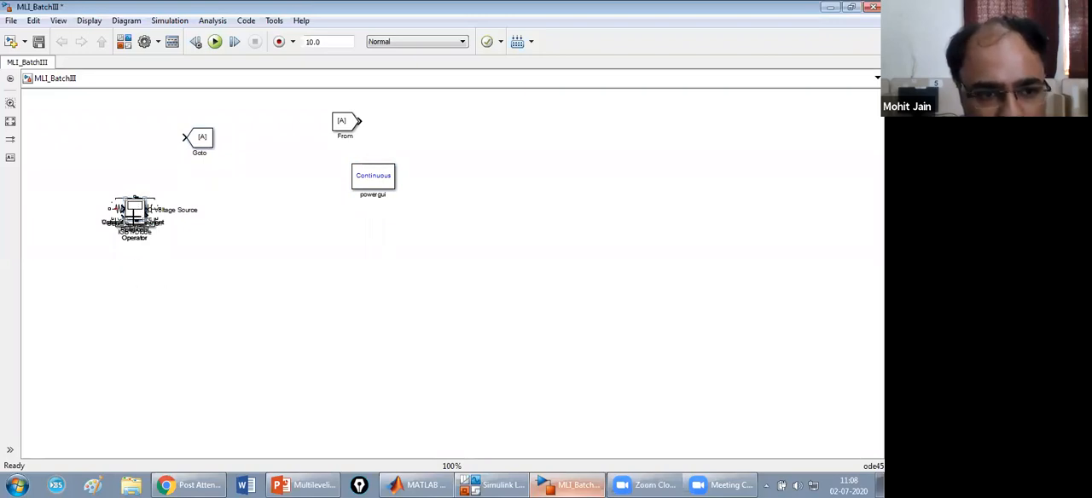
left_click_drag(134, 206, 237, 157)
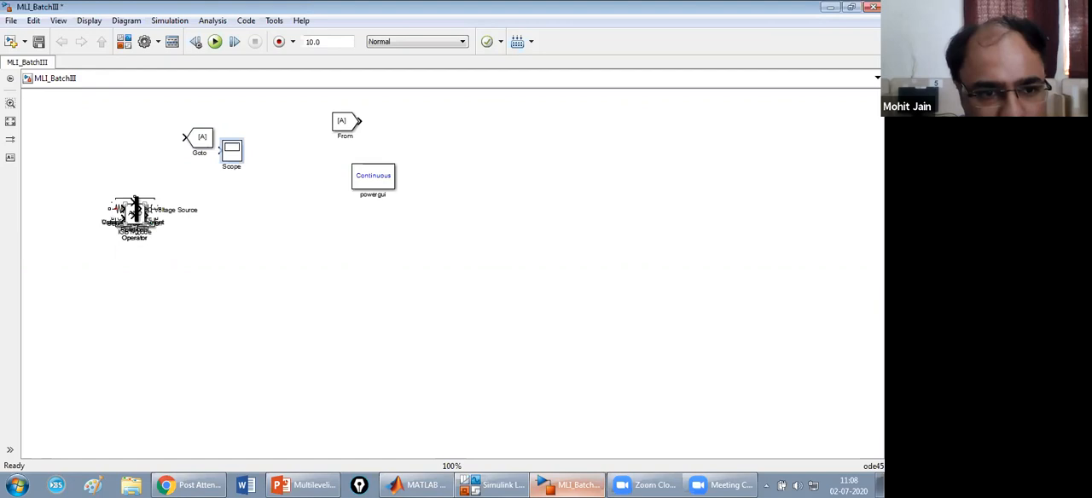
Separate the Mux, Logical Operator and Relational Operator blocks from the stacked pile, undoing any stray connection line.
left_click_drag(136, 207, 300, 184)
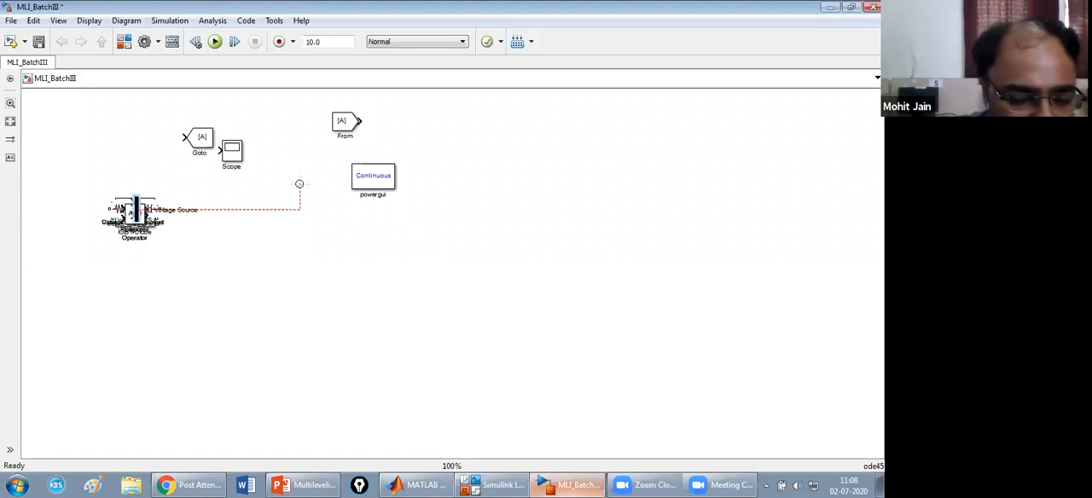
key("ctrl+z")
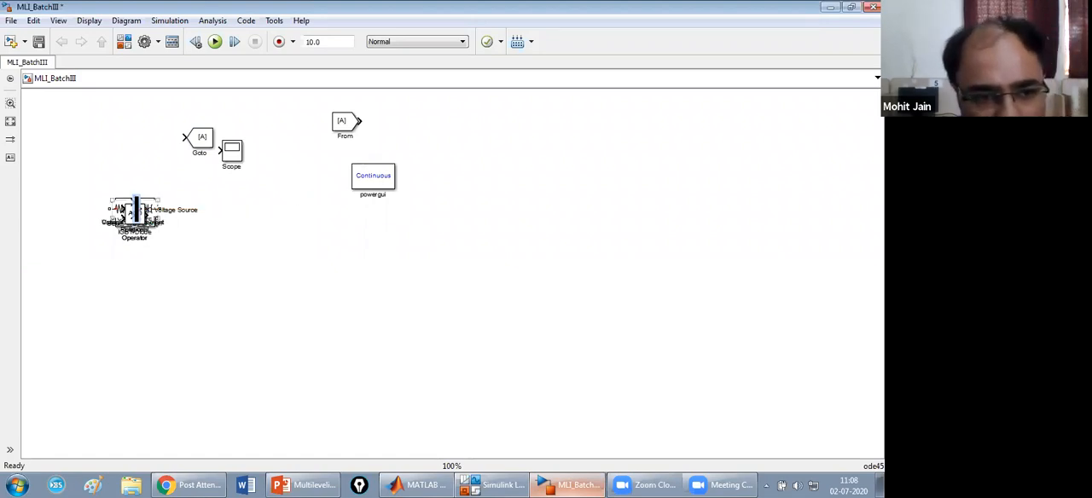
left_click_drag(135, 211, 321, 271)
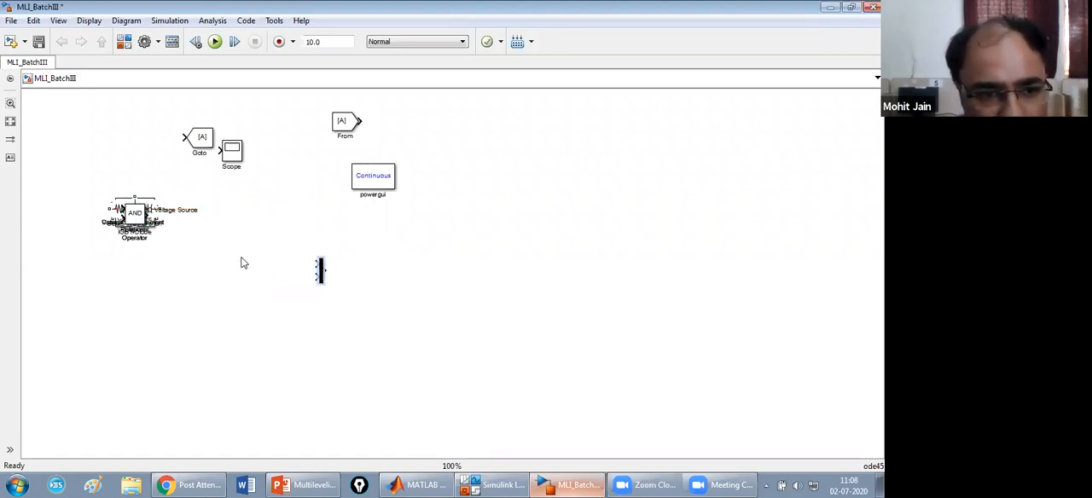
left_click_drag(137, 213, 109, 370)
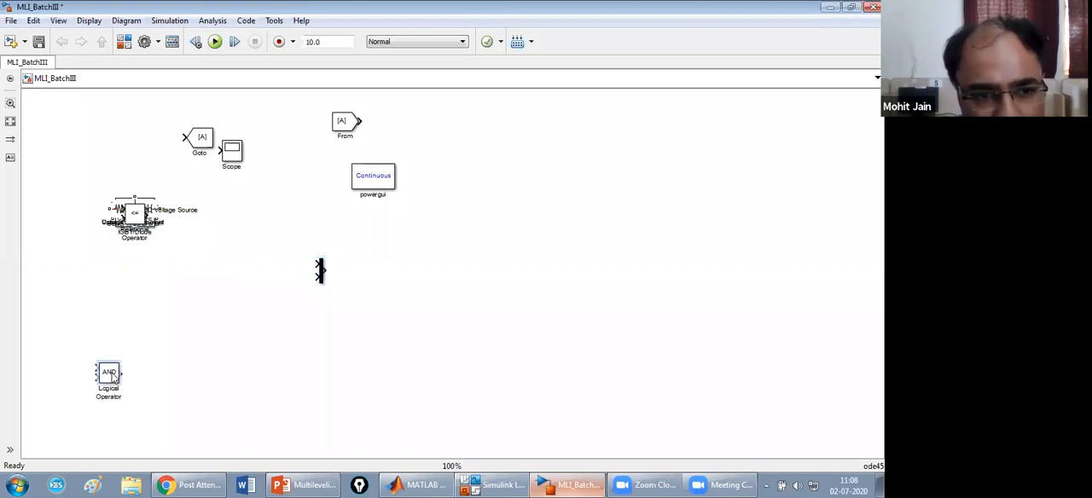
left_click_drag(134, 220, 397, 220)
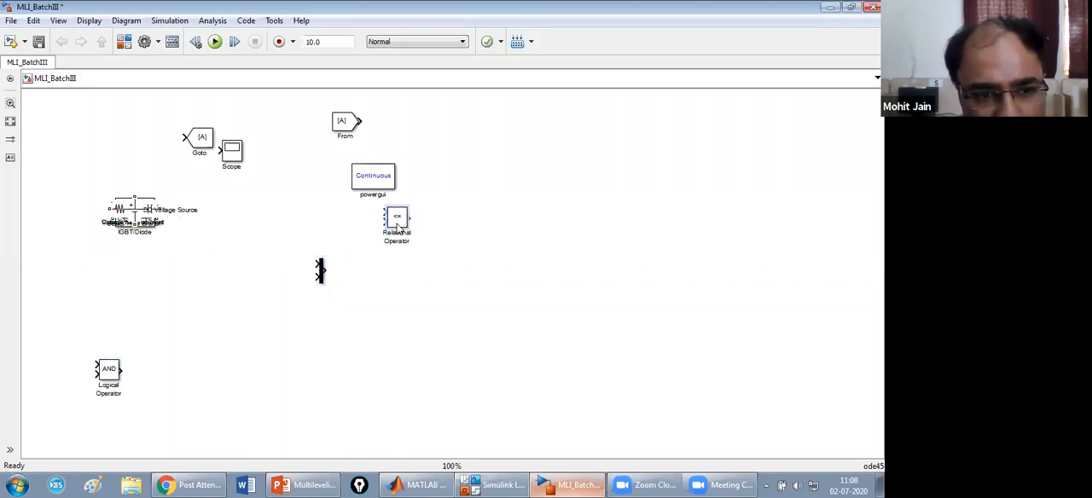
Spread out the remaining stacked blocks: DC Voltage Source, Series RLC Branch, Voltage Measurement, Current Measurement and IGBT/Diode.
left_click_drag(135, 216, 354, 261)
left_click_drag(136, 213, 295, 305)
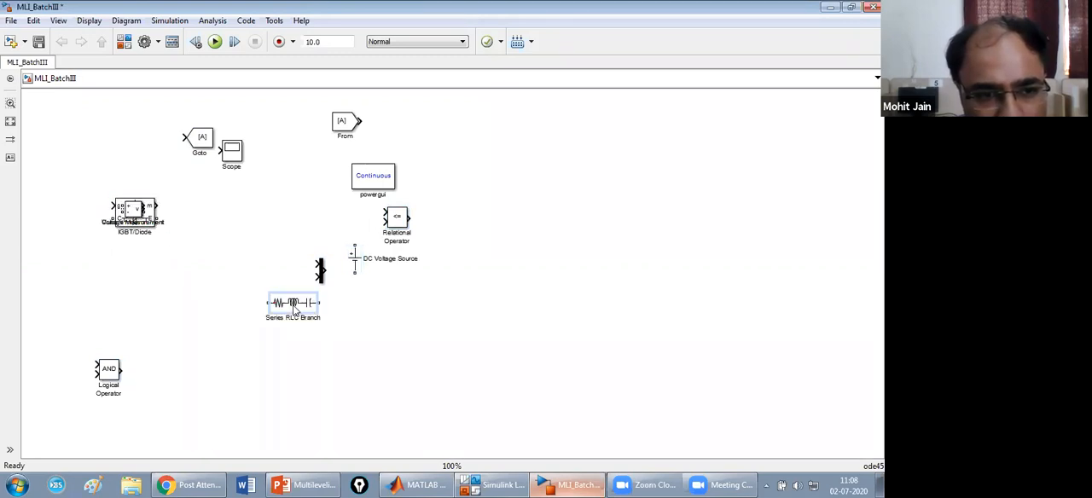
left_click_drag(141, 205, 291, 204)
left_click_drag(135, 210, 154, 95)
left_click_drag(136, 215, 211, 280)
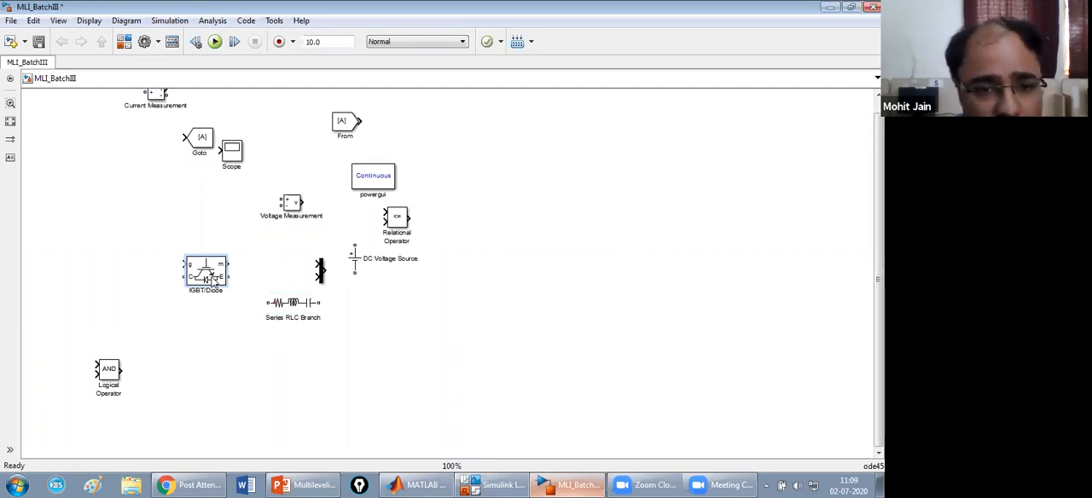
Move the Series RLC Branch and the other scattered blocks, except Logical Operator and Current Measurement, toward the right side of the model.
left_click(578, 189)
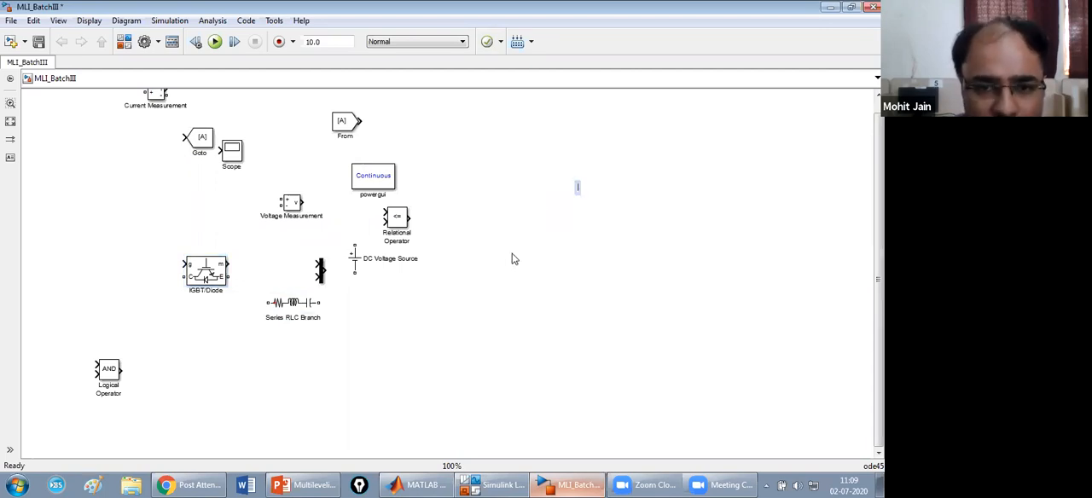
left_click(287, 312)
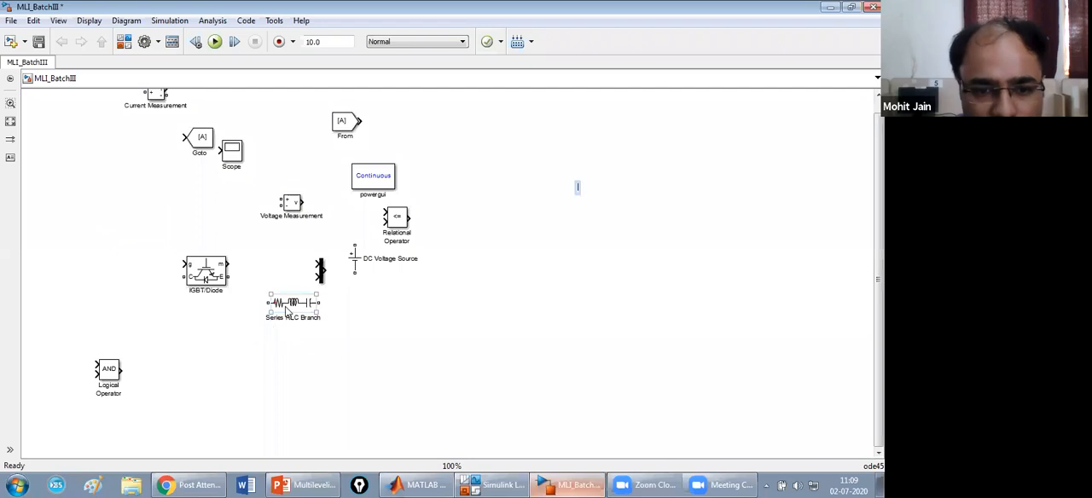
left_click_drag(287, 311, 562, 291)
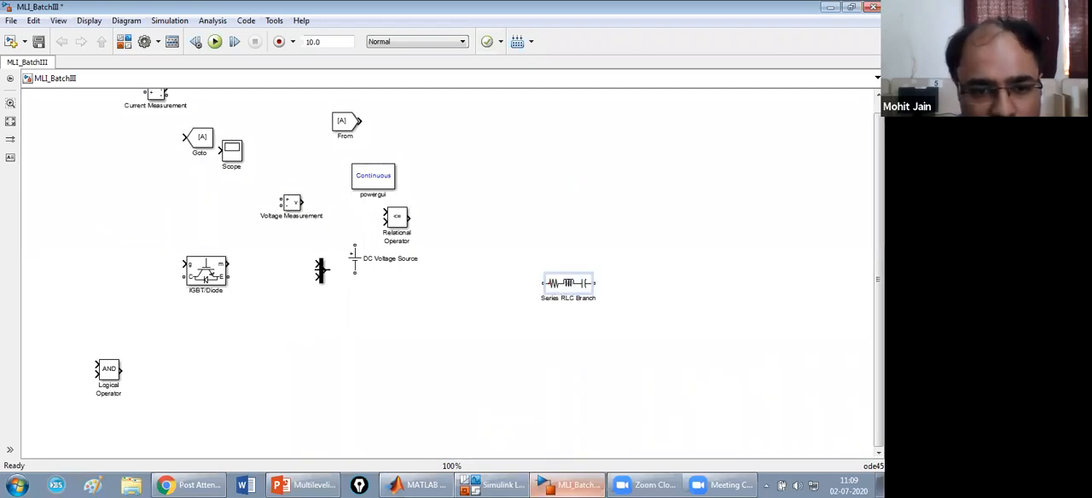
left_click(325, 270)
left_click(187, 137)
left_click_drag(171, 125, 603, 325)
left_click_drag(382, 179, 739, 237)
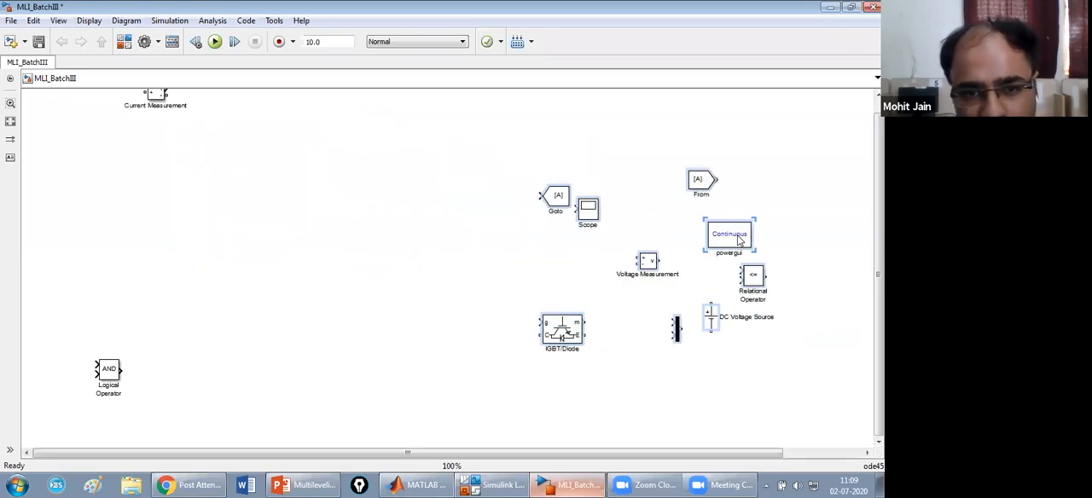
Place Current Measurement beside the Goto block, powergui in the model's upper-left area and IGBT/Diode in the cleared space below it.
left_click_drag(155, 98, 481, 219)
left_click_drag(736, 234, 158, 97)
left_click_drag(572, 335, 267, 191)
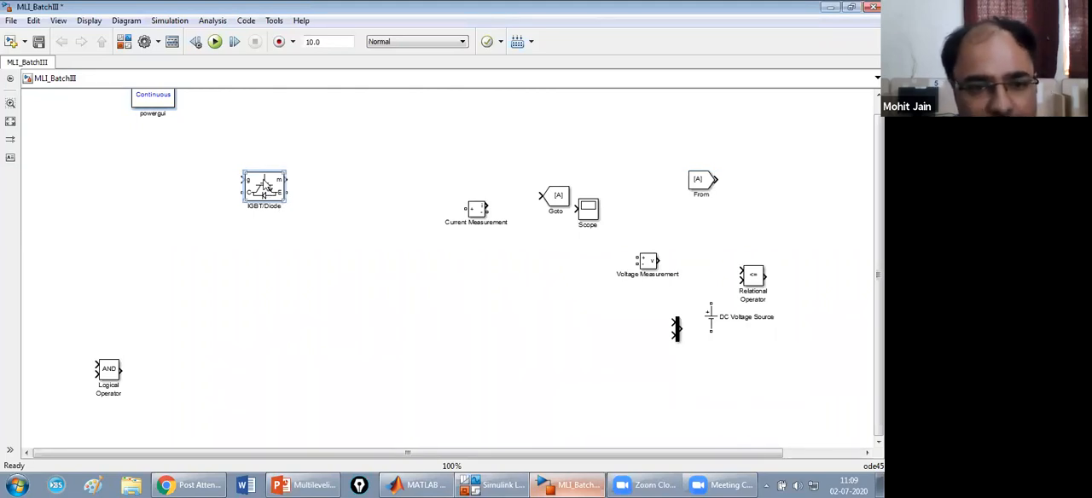
Disable the Show measurement port option in the IGBT/Diode block parameters and apply the change.
double_click(264, 186)
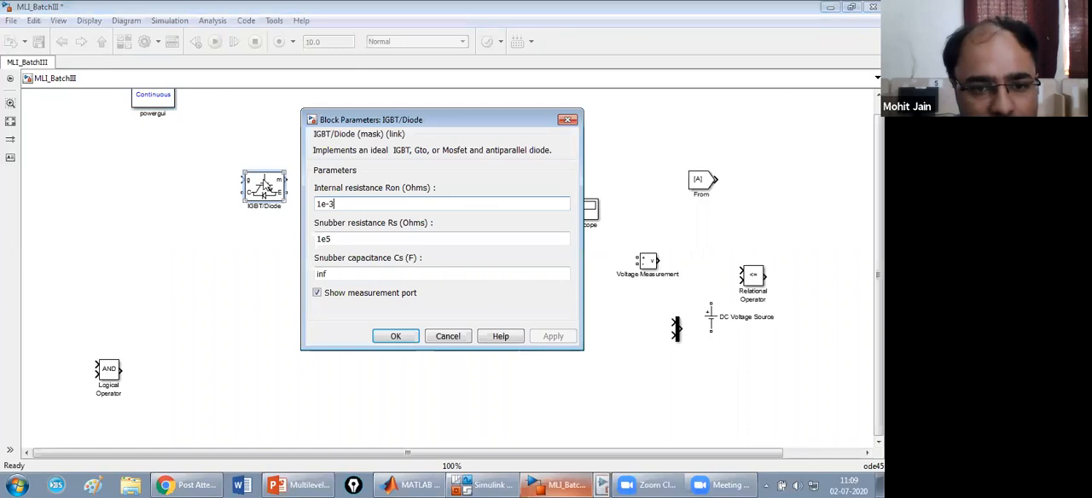
left_click(317, 295)
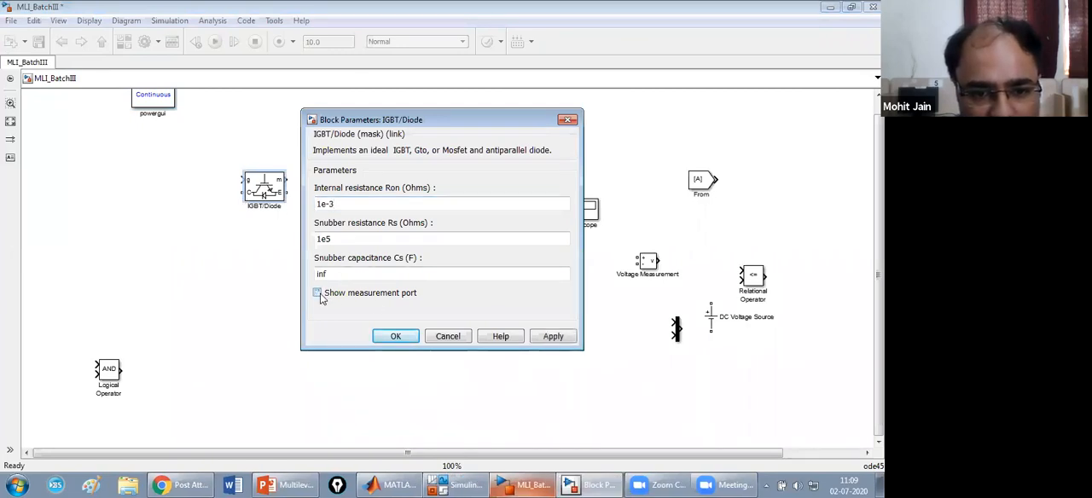
left_click(556, 338)
left_click(395, 336)
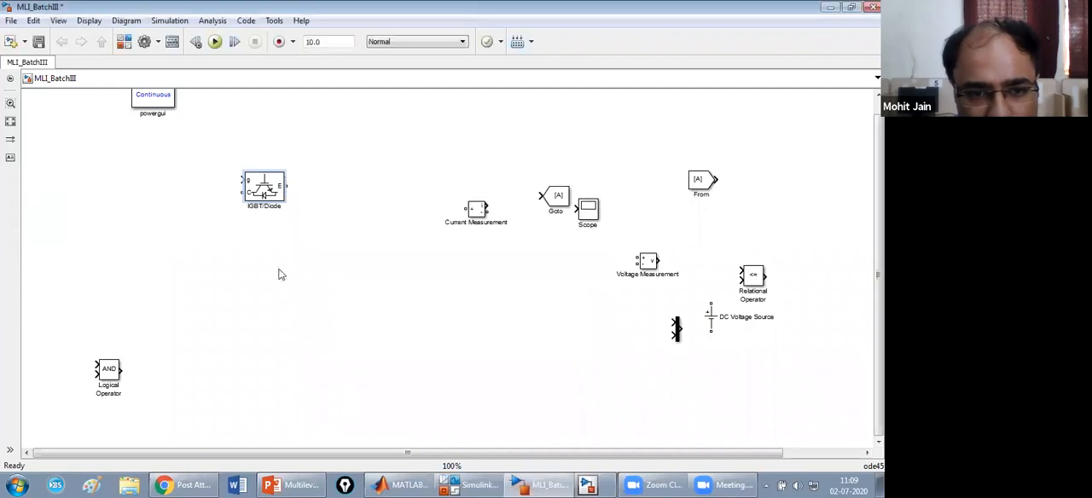
Rename the IGBT/Diode block as S11, rotate it 90 degrees clockwise and shift it slightly left.
left_click(283, 209)
key("BackSpace")
key("BackSpace")
key("BackSpace")
key("BackSpace")
key("BackSpace")
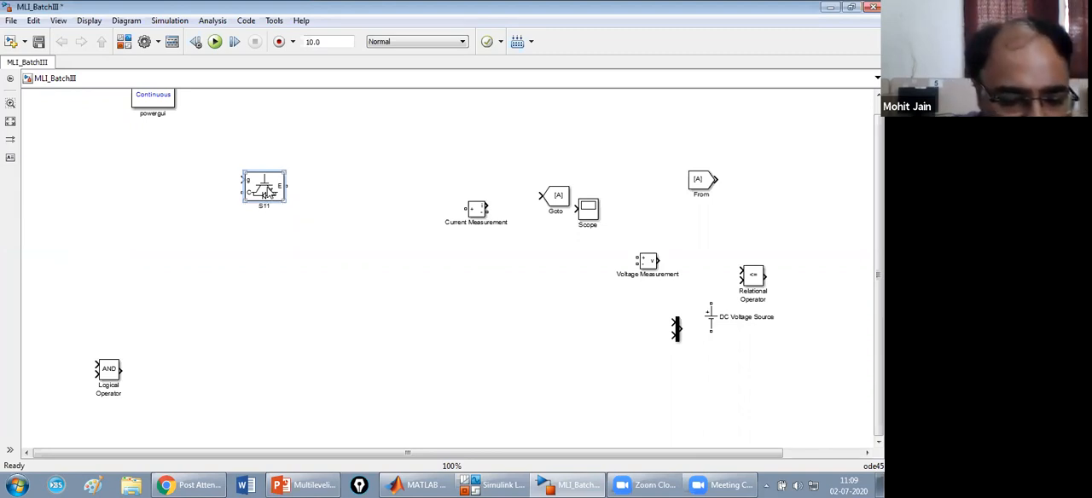
key("ctrl+r")
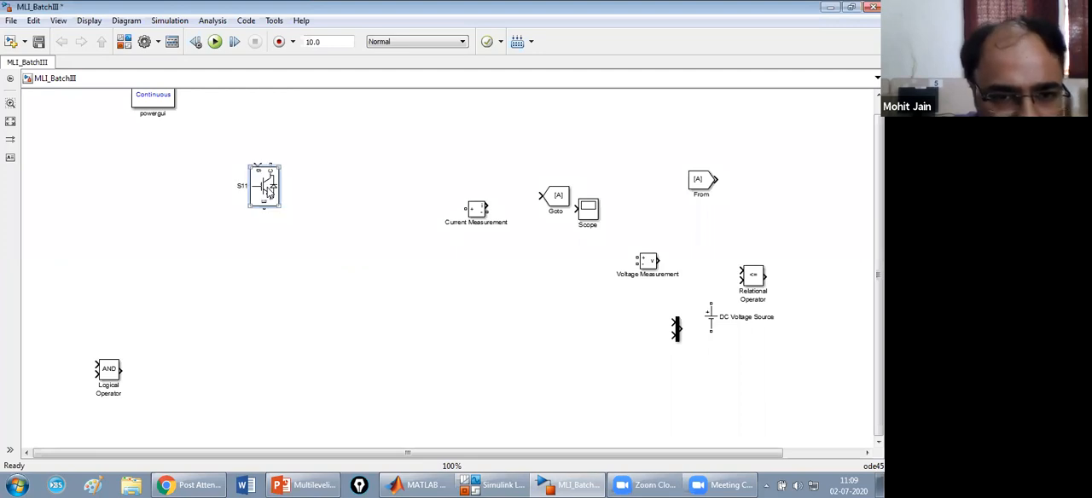
left_click_drag(269, 192, 226, 196)
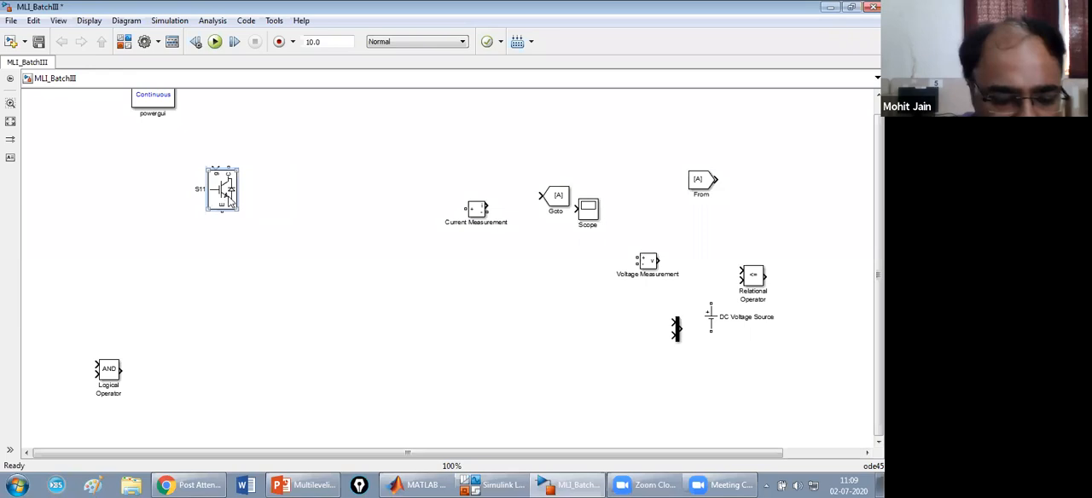
Make three copies of switch S11 and arrange the four switches in a two-by-two H-bridge layout.
left_click_drag(229, 198, 322, 223)
key("ctrl+v")
key("ctrl+v")
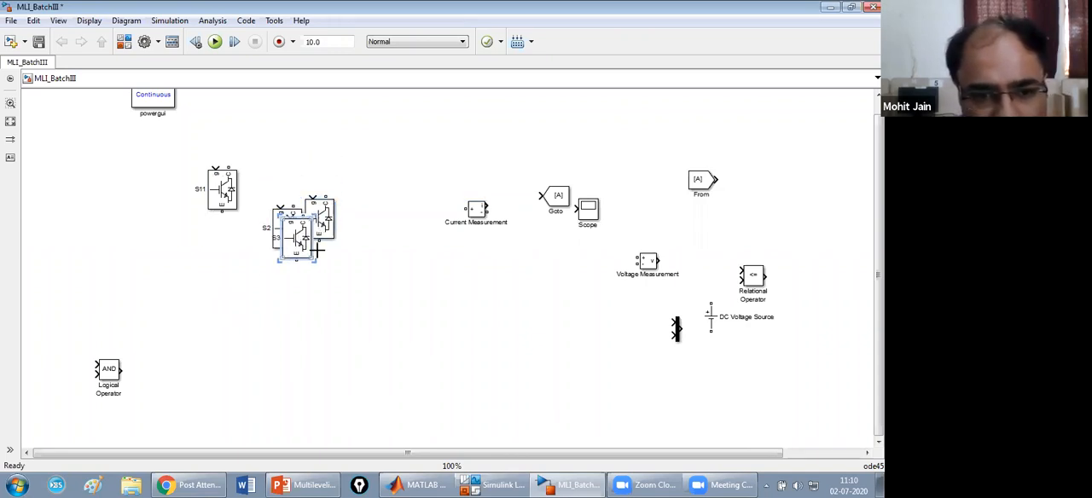
left_click_drag(295, 248, 184, 314)
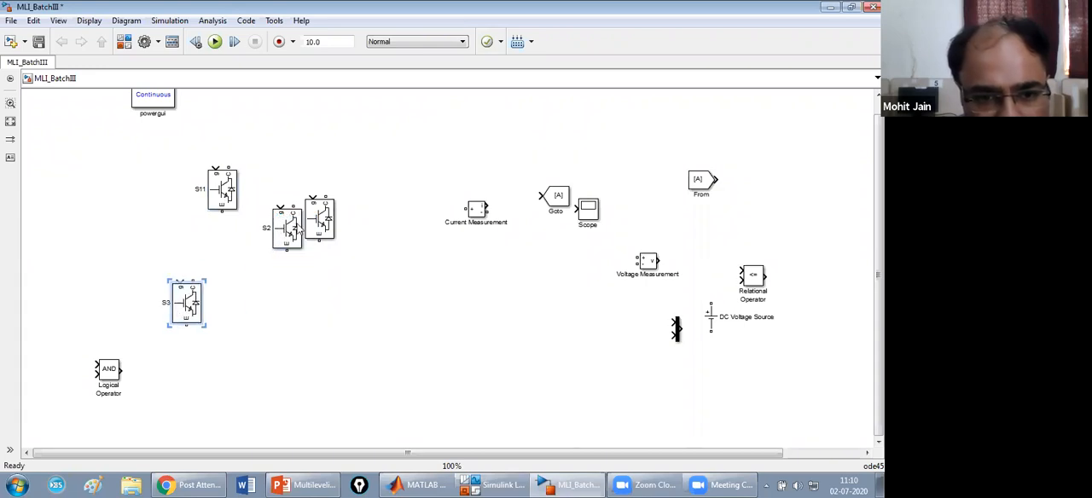
left_click_drag(292, 239, 356, 363)
left_click_drag(317, 223, 317, 195)
left_click_drag(190, 309, 225, 323)
left_click_drag(342, 339, 322, 302)
Rename the three copied switches as S13 (upper right), S14 (lower right) and S12 (lower left).
left_click(304, 192)
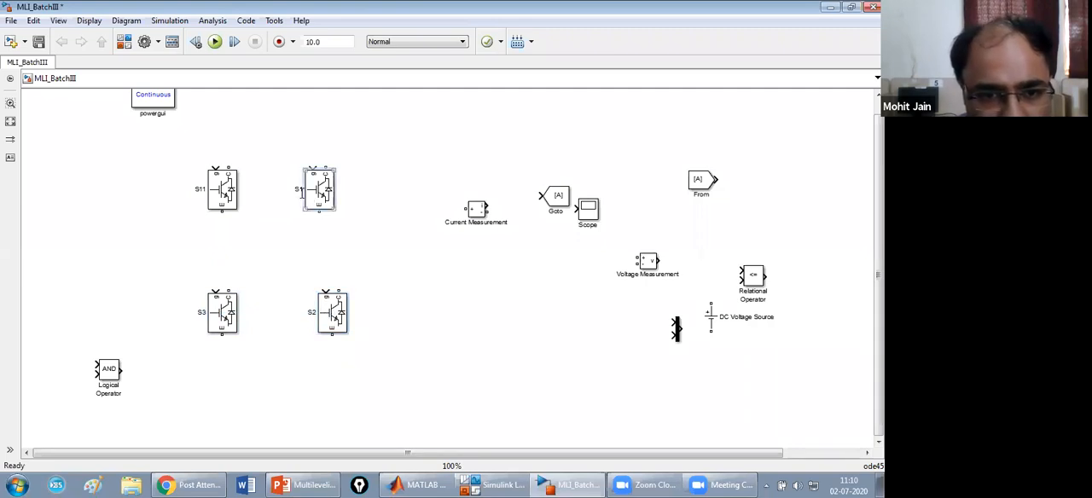
left_click(314, 314)
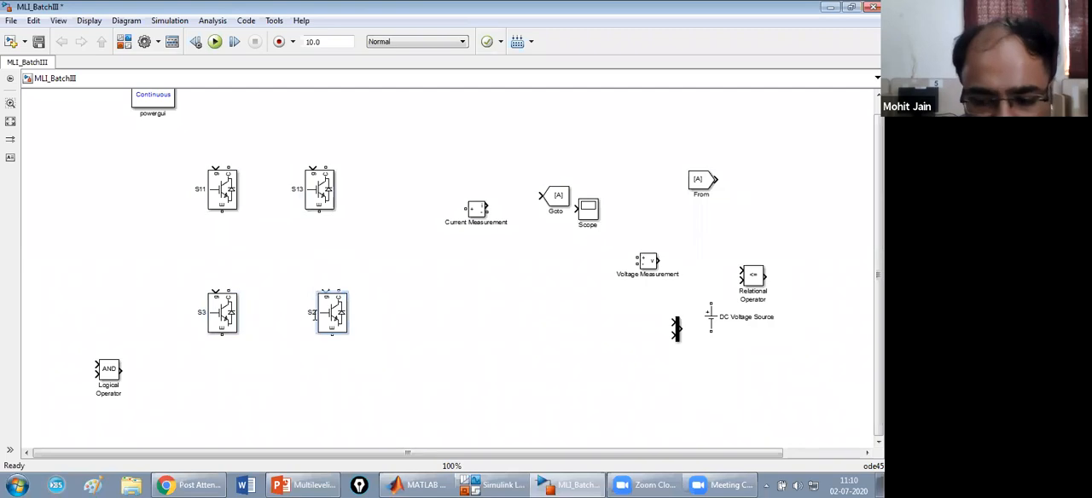
left_click(205, 313)
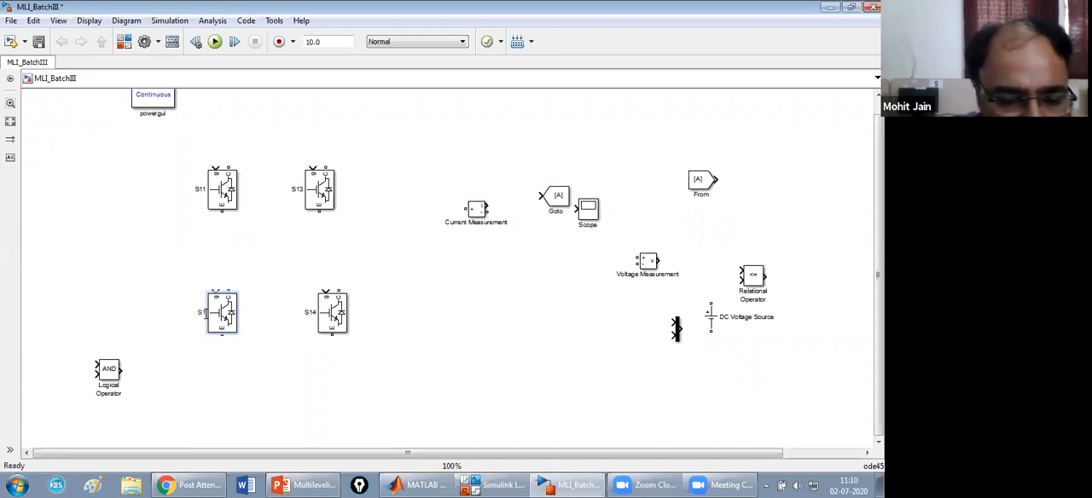
left_click(393, 323)
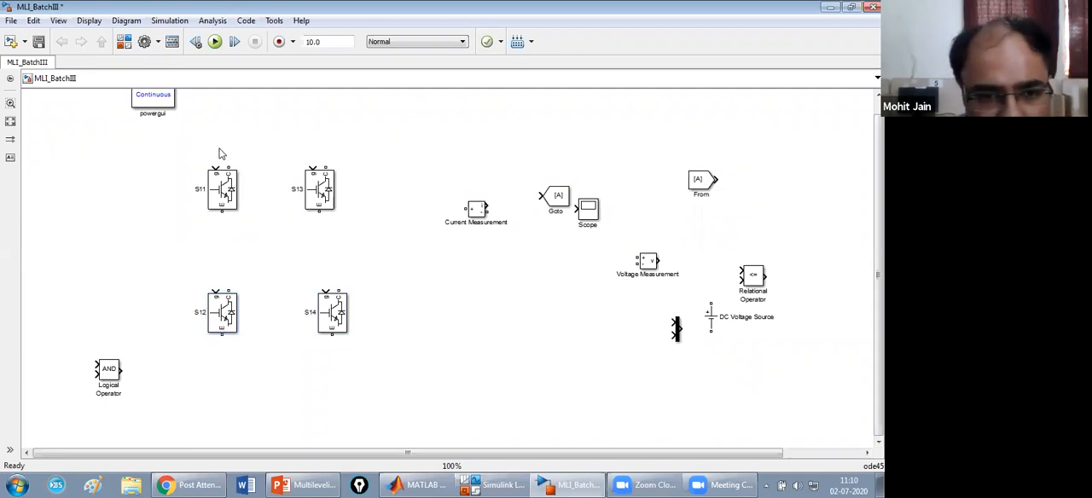
Duplicate the four-switch bridge, place the copy directly below the original and nudge S12 slightly right.
left_click_drag(183, 157, 361, 336)
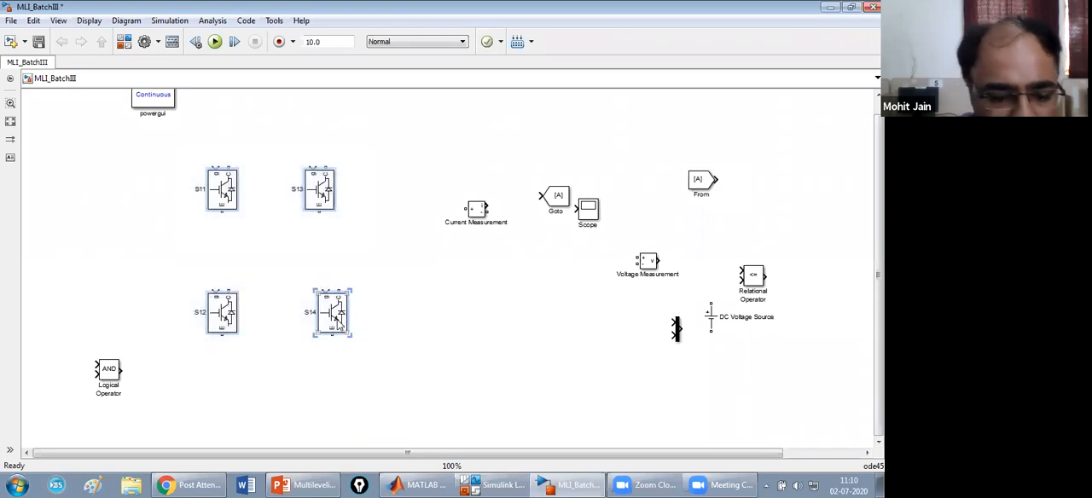
left_click(259, 427)
key("ctrl+v")
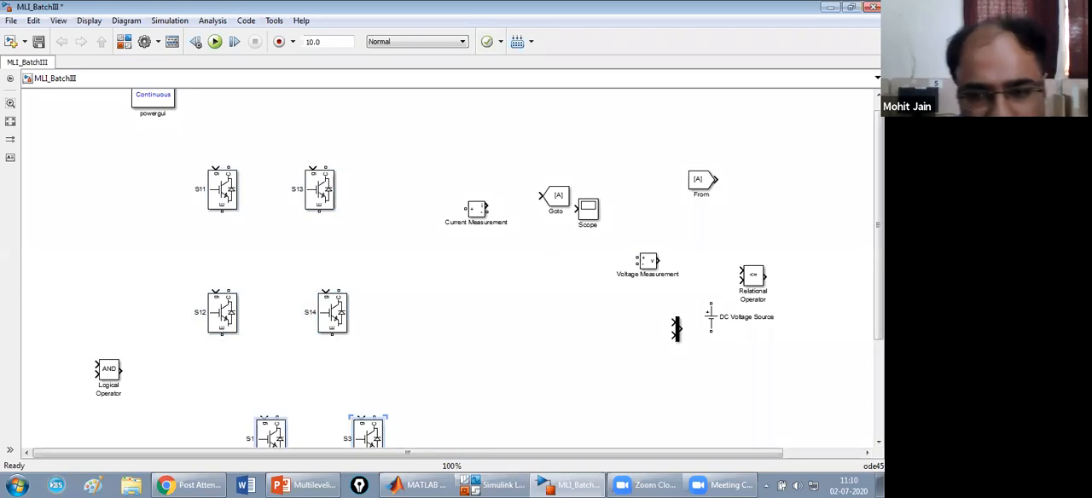
scroll(344, 298, "down", 3)
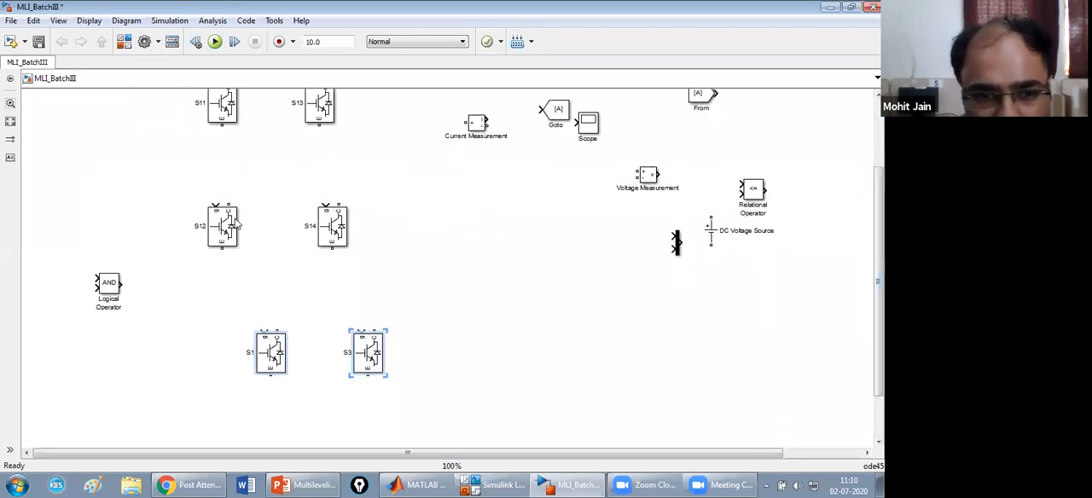
left_click_drag(237, 223, 243, 224)
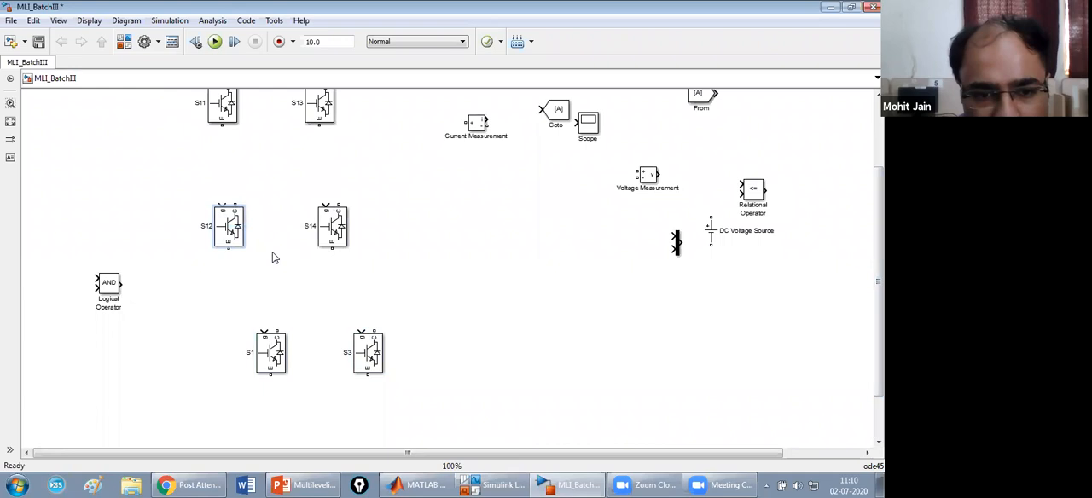
left_click_drag(879, 358, 879, 398)
left_click_drag(219, 253, 346, 376)
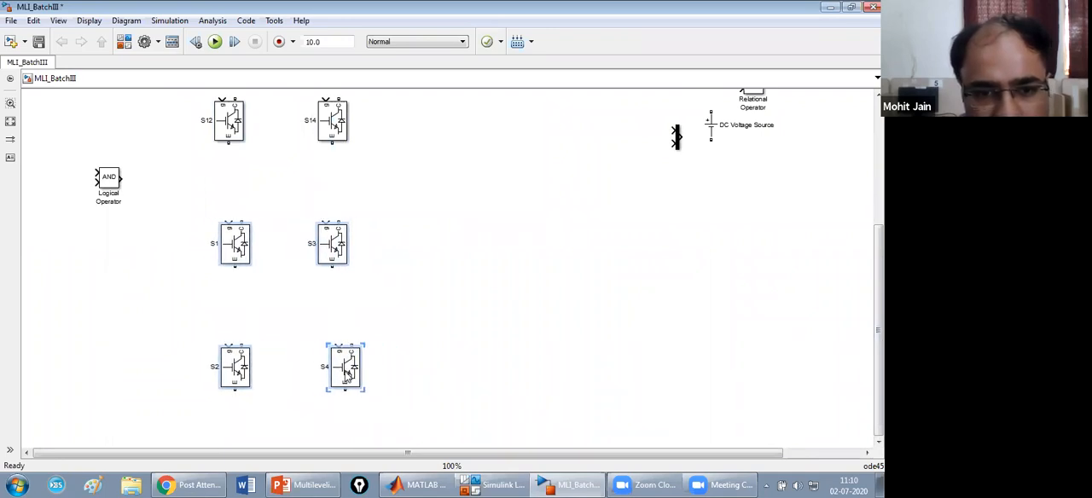
left_click(452, 295)
Place the 100 V DC Voltage Source beside the upper bridge and paste a copy of it beside the lower bridge.
left_click(54, 23)
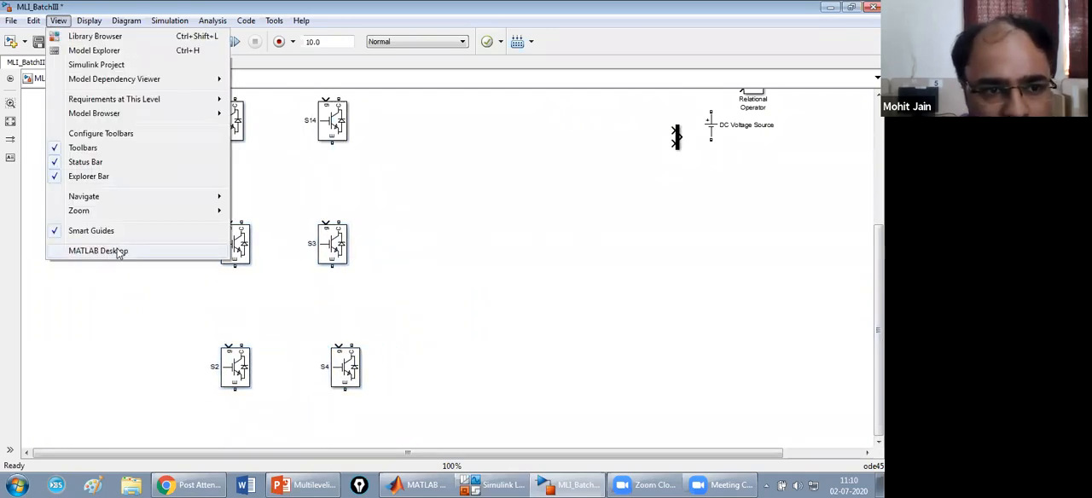
mouse_move(127, 212)
left_click(282, 258)
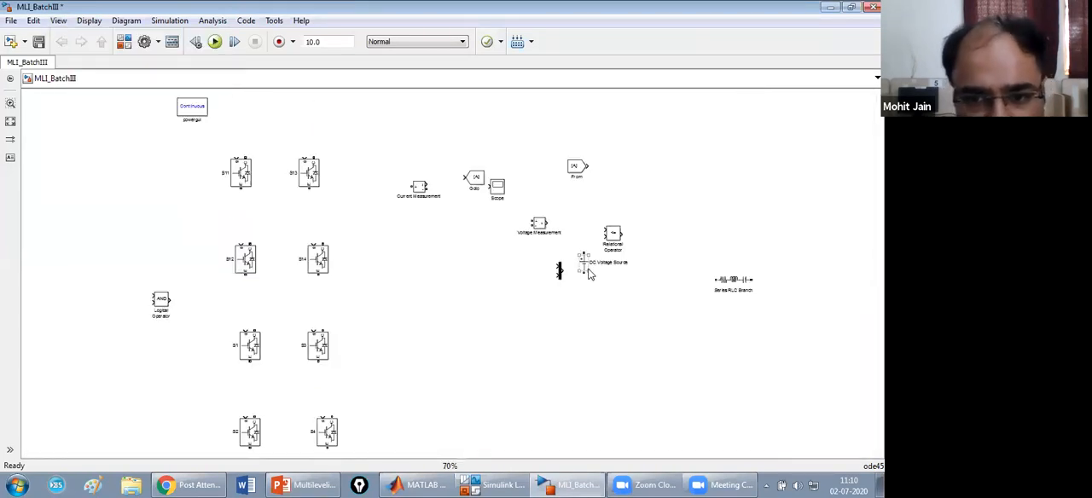
left_click_drag(584, 264, 145, 223)
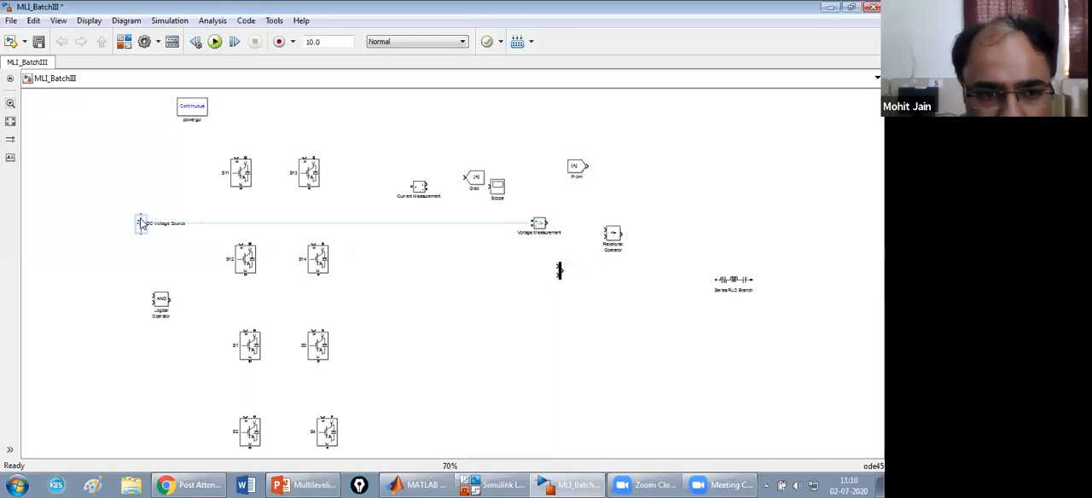
double_click(143, 224)
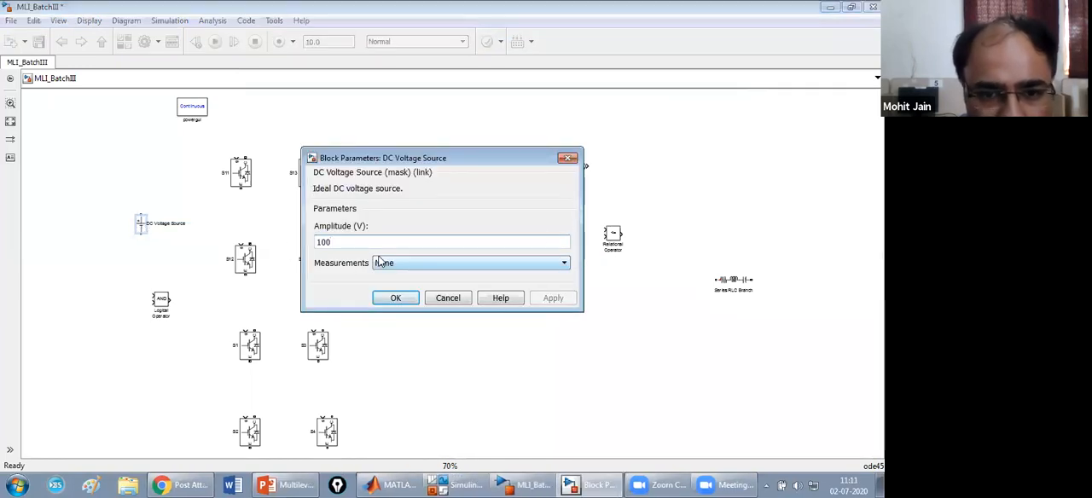
left_click(397, 304)
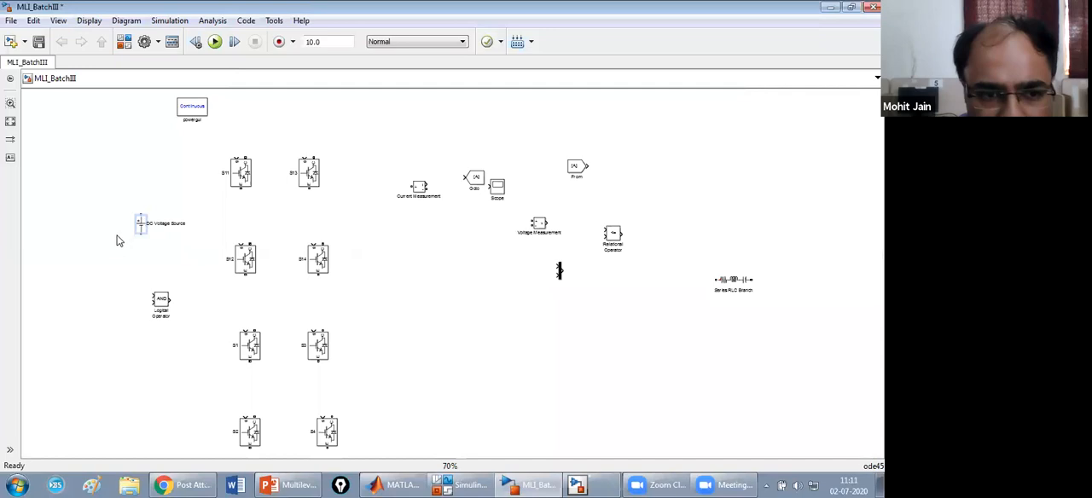
left_click(148, 395)
key("ctrl+v")
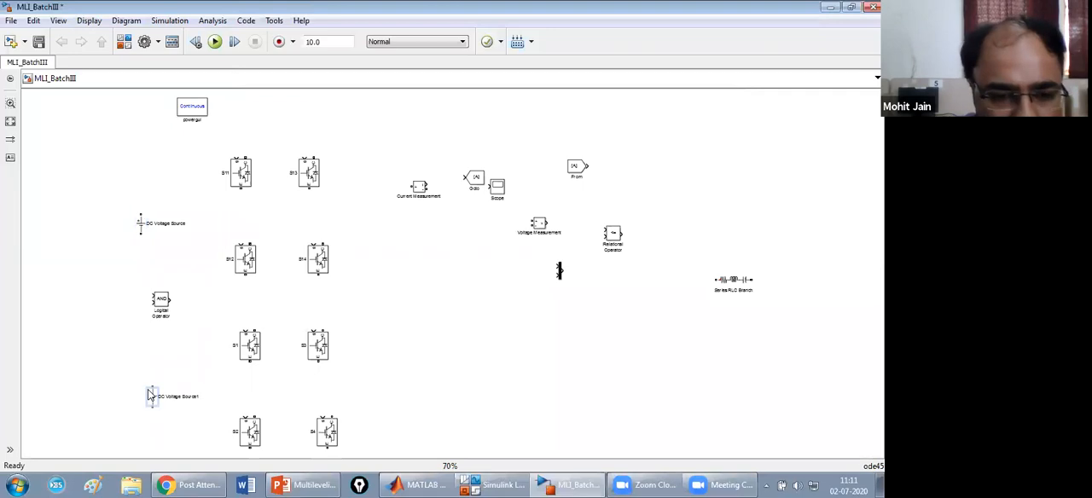
Move the measurement, signal-routing and logic blocks well clear to the right, and place the Series RLC Branch vertically between them and the bridges.
left_click_drag(161, 305, 483, 275)
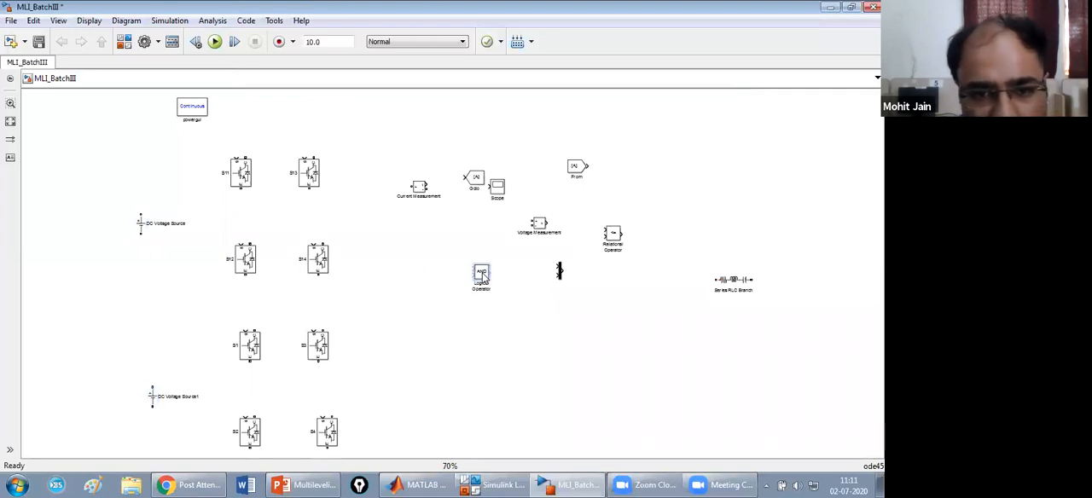
left_click(736, 288)
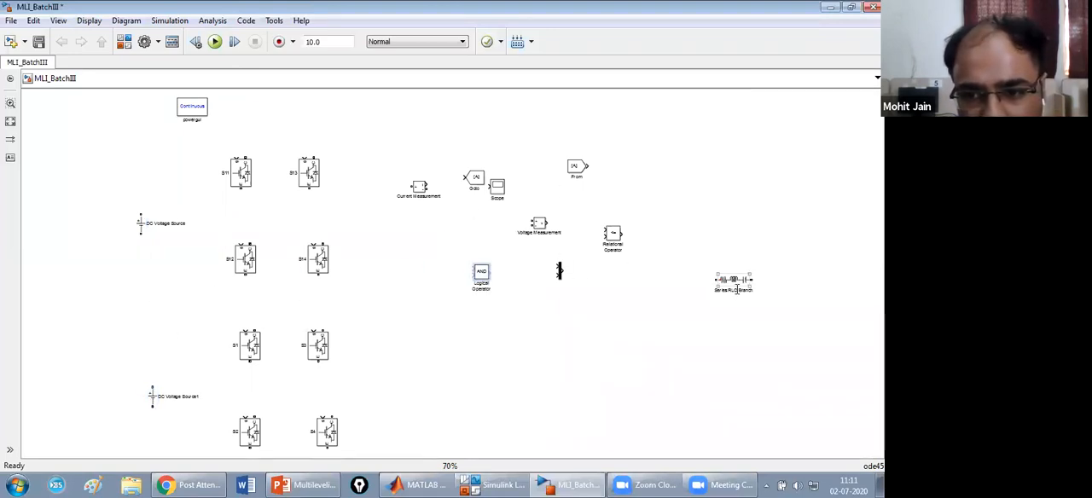
left_click_drag(738, 288, 451, 338)
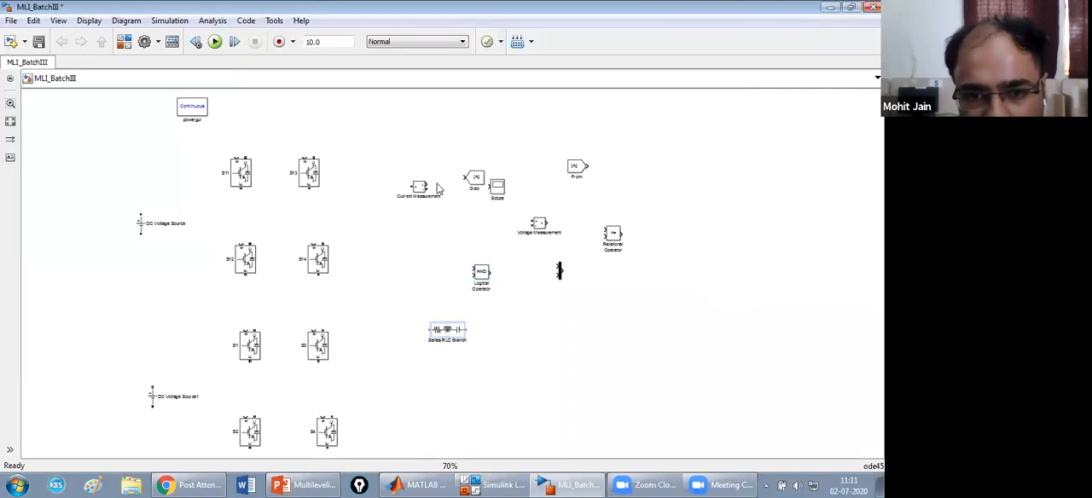
left_click_drag(373, 148, 657, 290)
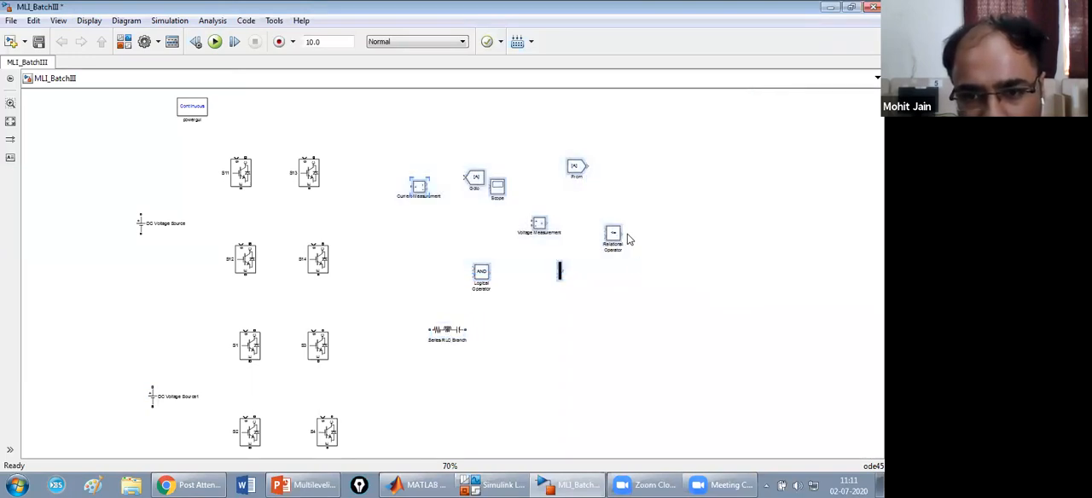
left_click_drag(614, 235, 862, 232)
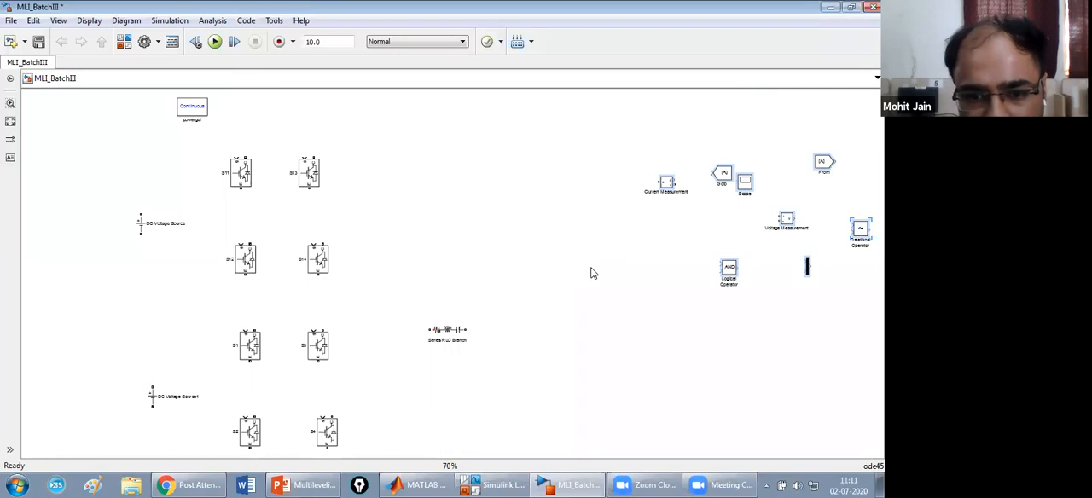
left_click_drag(450, 332, 500, 234)
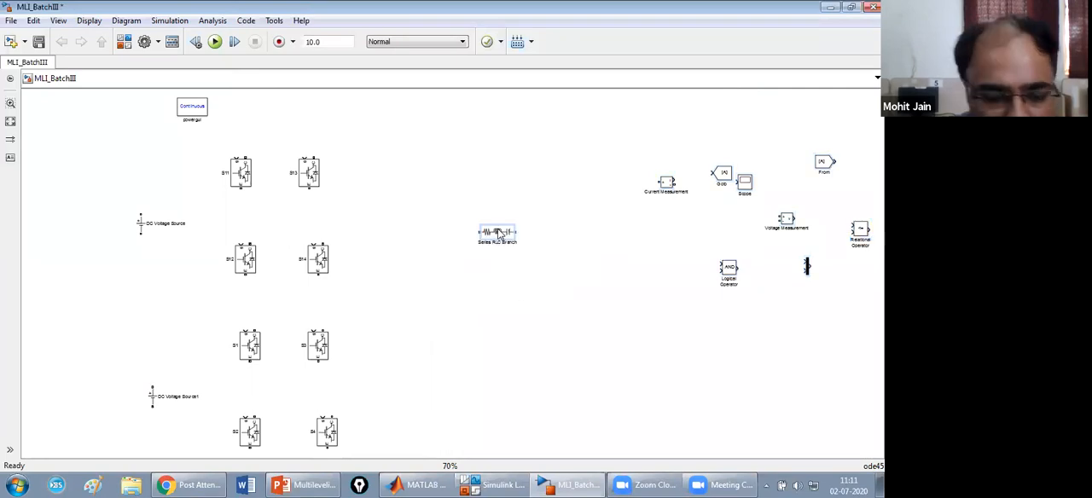
key("ctrl+r")
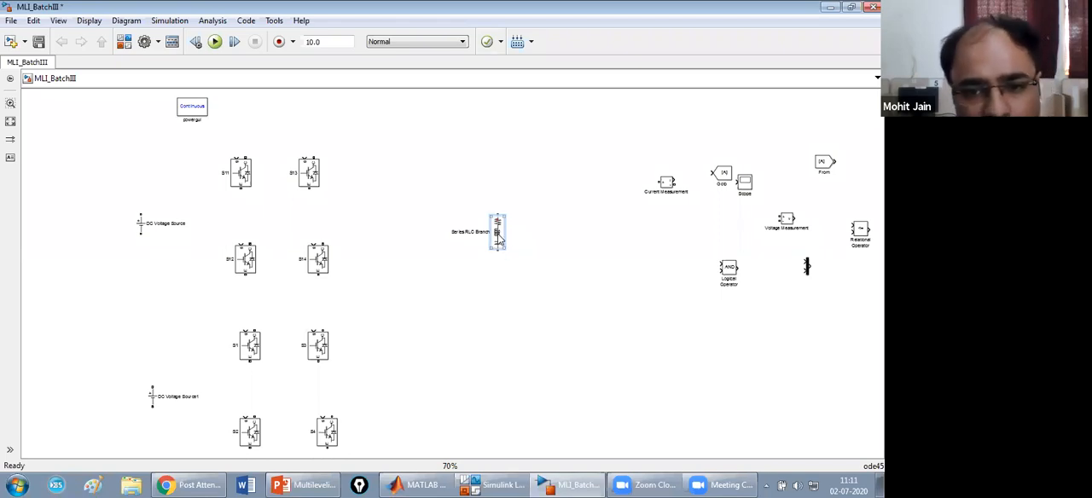
Configure the Series RLC Branch as an RL load with resistance 20 ohms and inductance 20e-3 H.
double_click(499, 235)
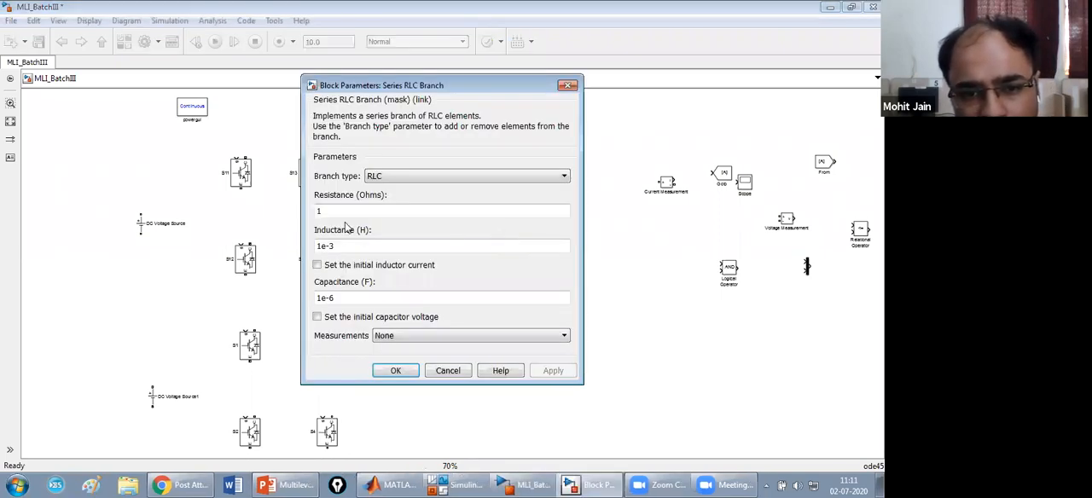
double_click(318, 211)
left_click(388, 178)
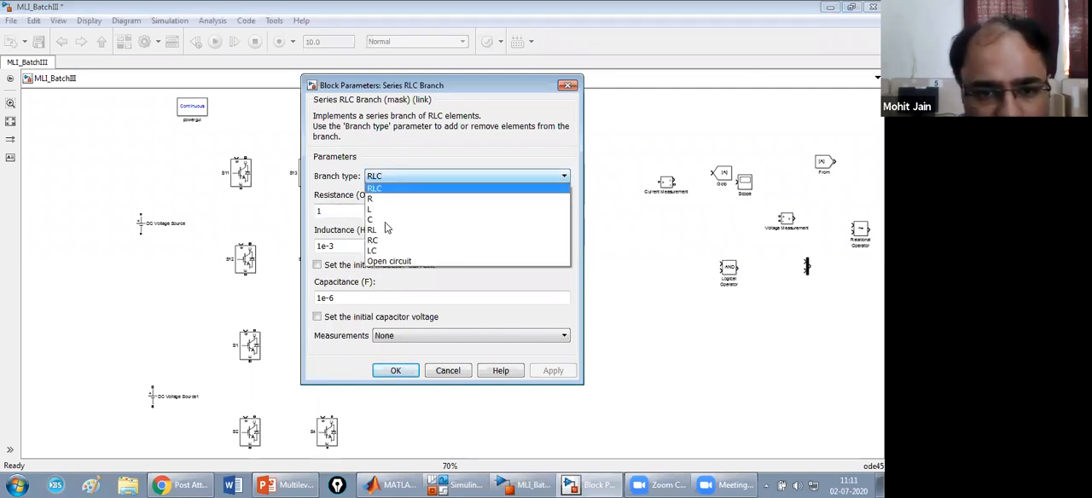
left_click(381, 231)
type("20")
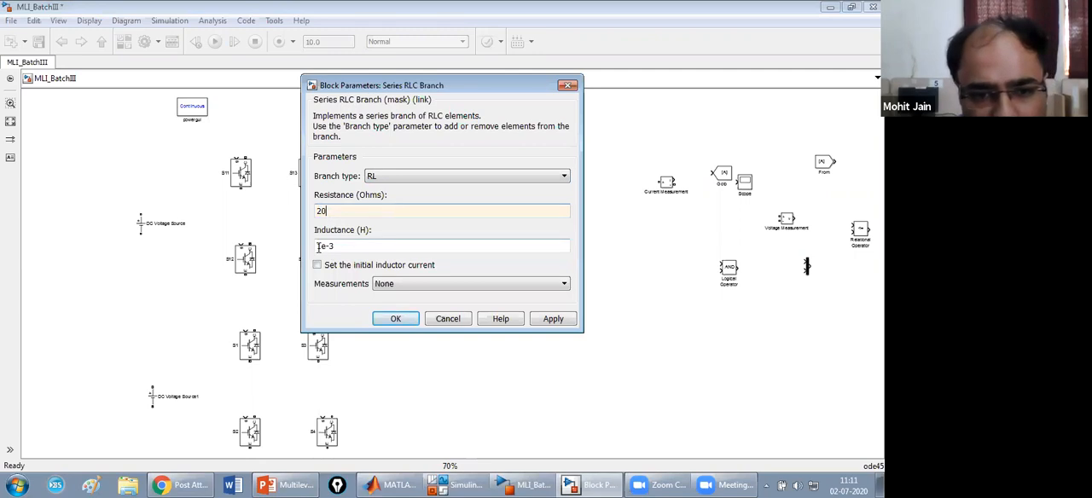
double_click(320, 246)
key("BackSpace")
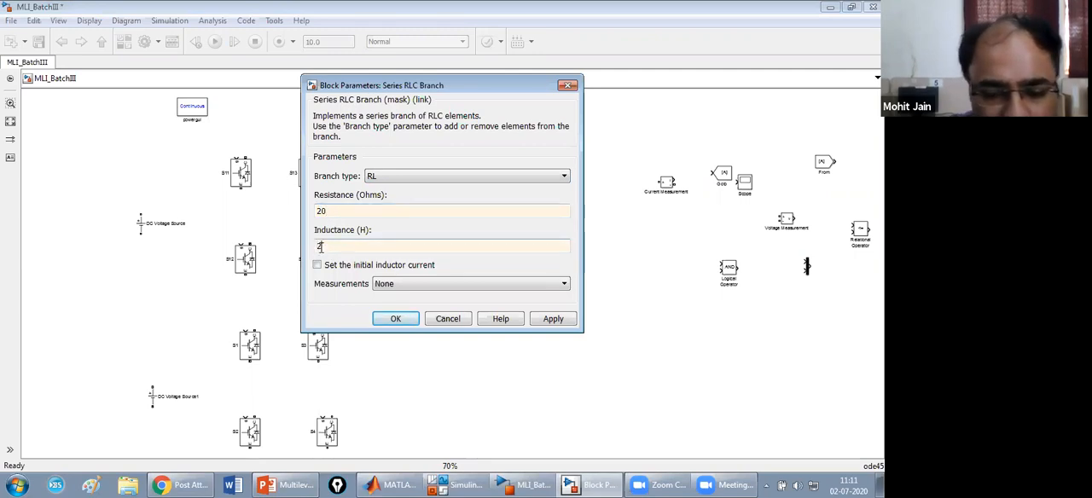
type("20")
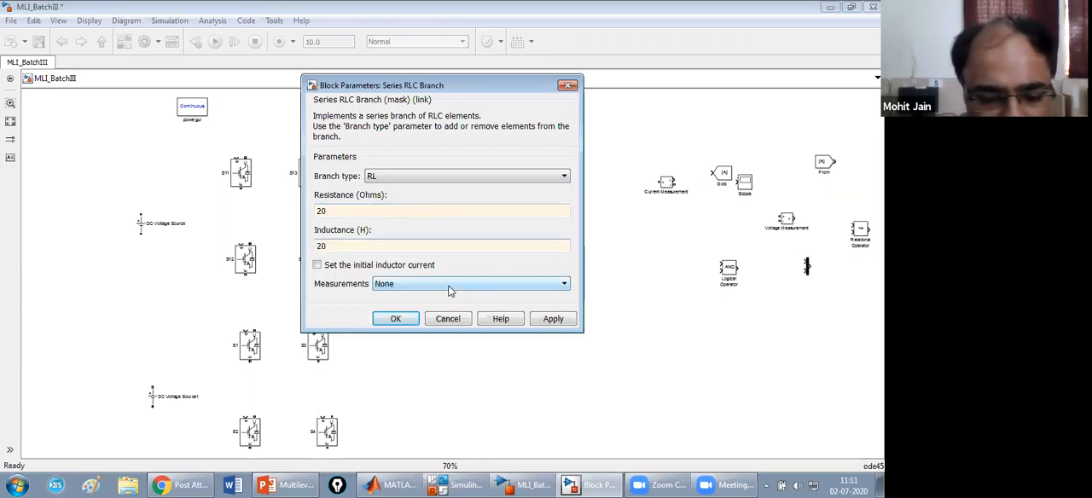
key("ctrl+z")
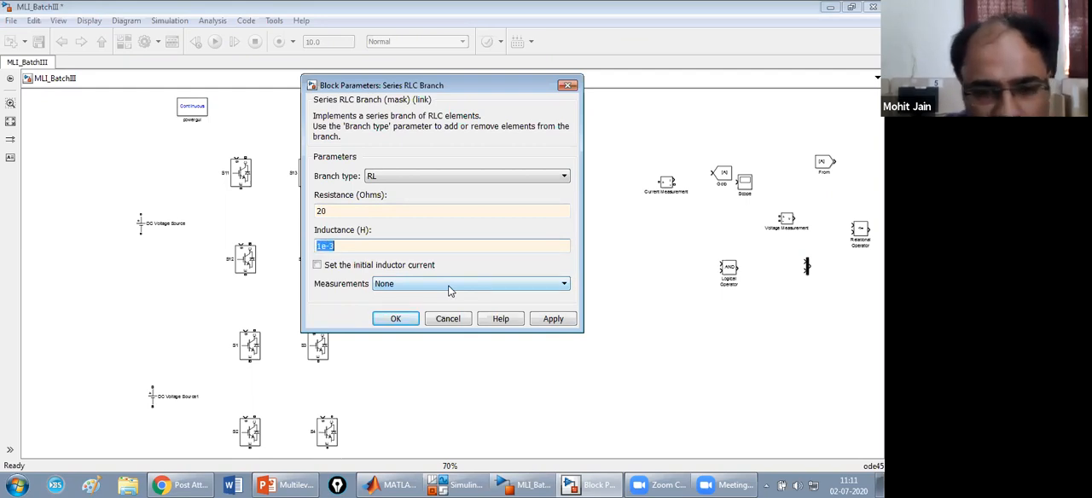
left_click(557, 319)
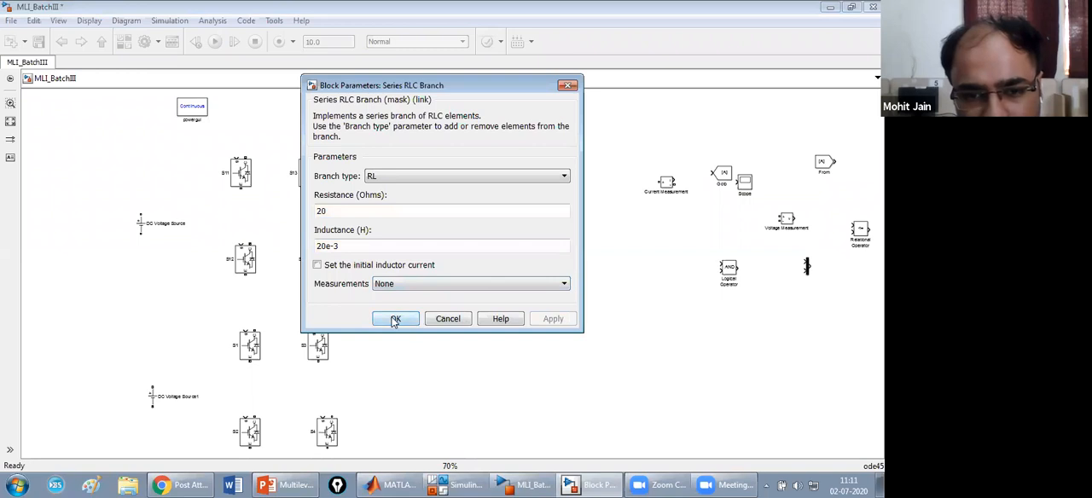
left_click(396, 320)
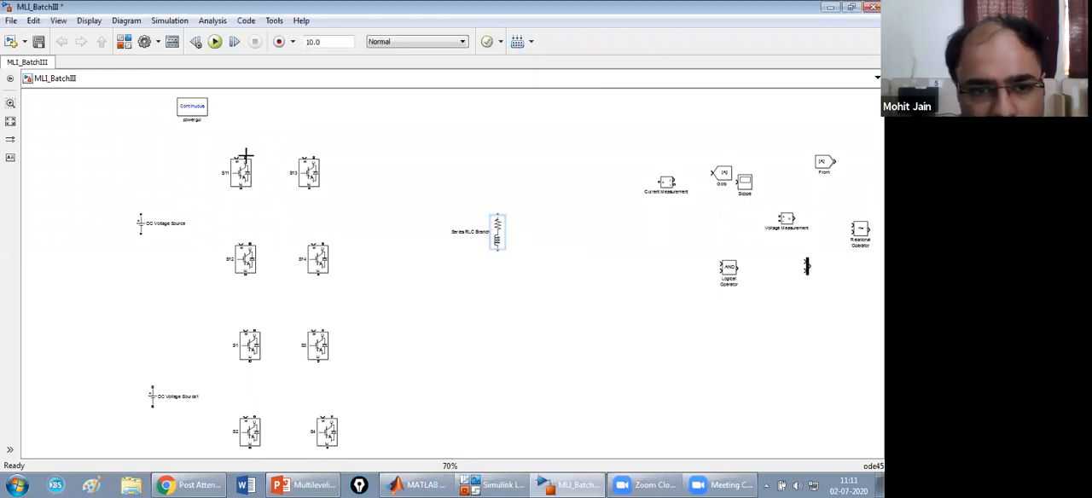
Wire switches S11, S13, S12 and S14 into the upper H-bridge and move the RL load slightly down and left.
left_click_drag(246, 155, 313, 159)
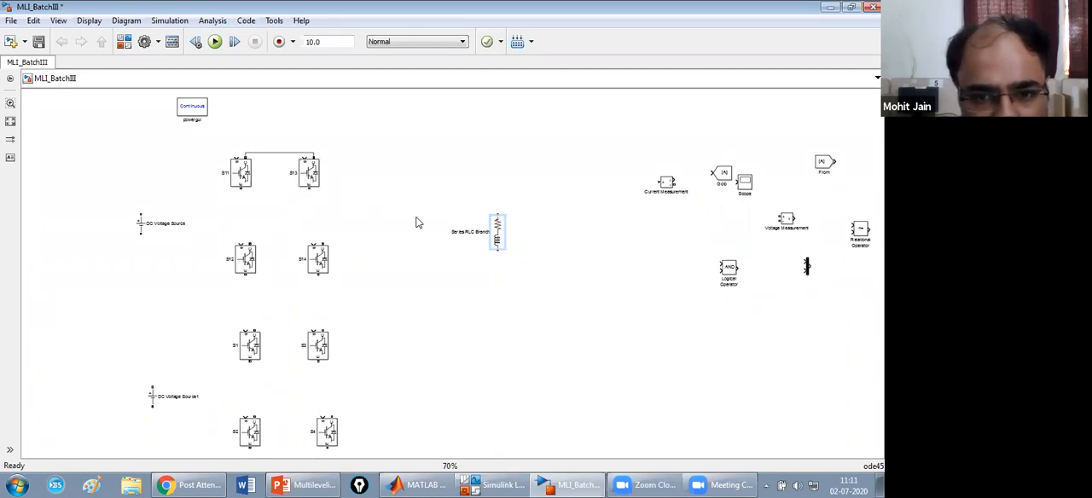
left_click_drag(500, 241, 476, 287)
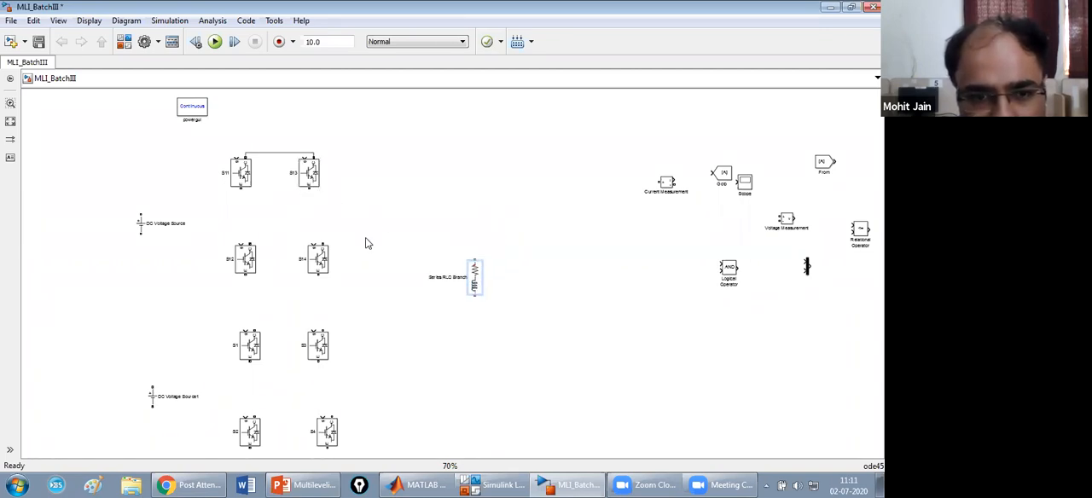
left_click_drag(241, 189, 248, 245)
left_click_drag(310, 187, 322, 248)
left_click_drag(245, 277, 318, 276)
Join the collectors of S1 and S3, wire S1 to S2 and S3 to S4 in the lower bridge, and save the model.
left_click_drag(252, 326, 326, 331)
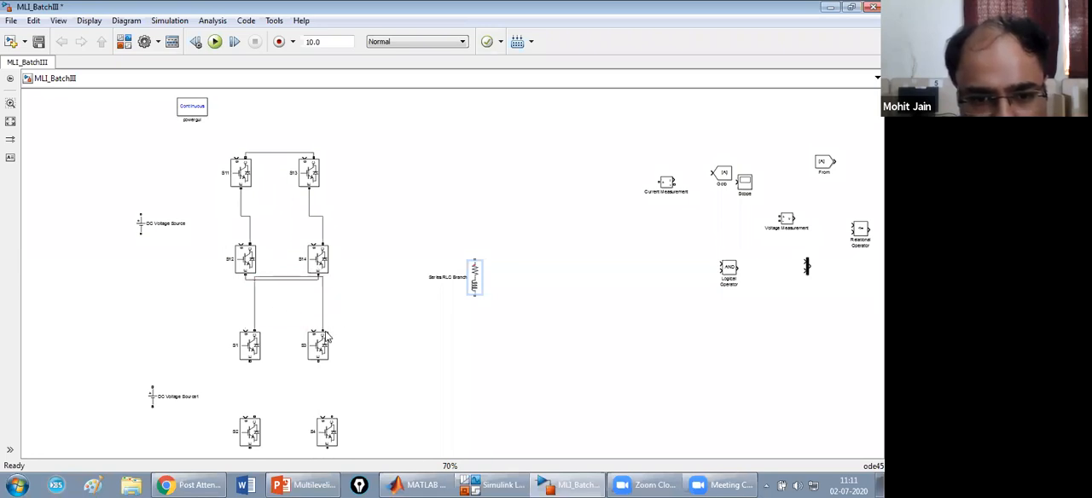
left_click_drag(291, 281, 295, 312)
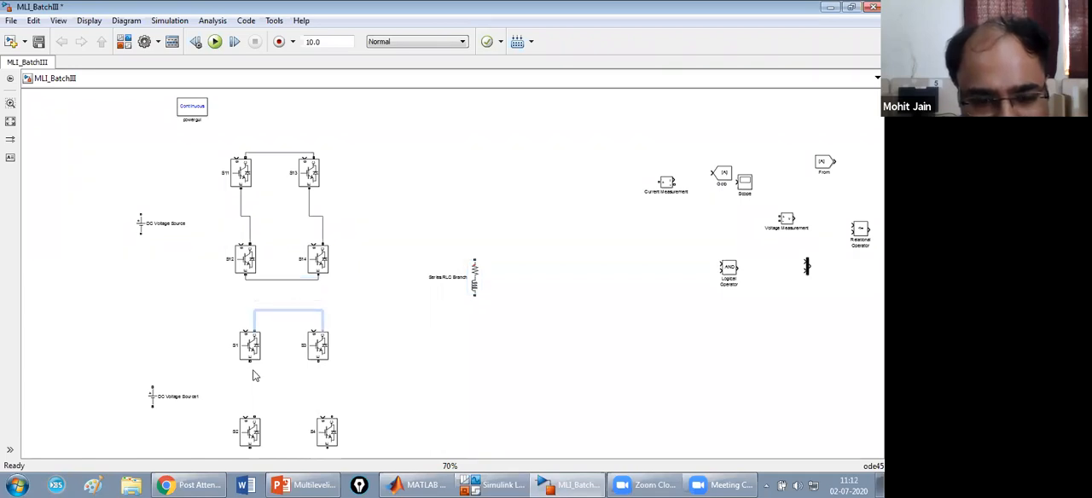
left_click_drag(250, 360, 252, 419)
left_click_drag(317, 360, 333, 420)
key("ctrl+s")
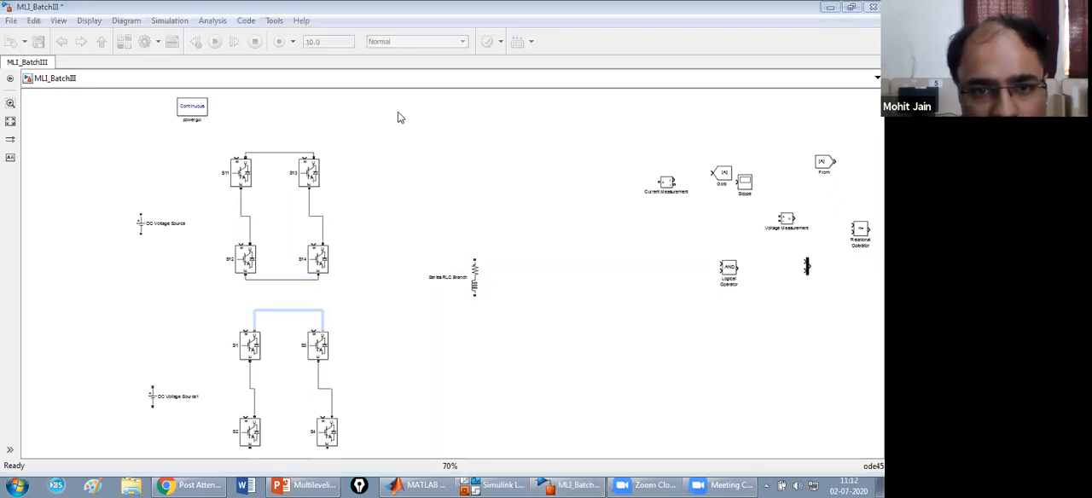
Nudge the RL load left and connect the upper DC Voltage Source to the top and bottom rails of the upper H-bridge.
left_click_drag(478, 286, 454, 280)
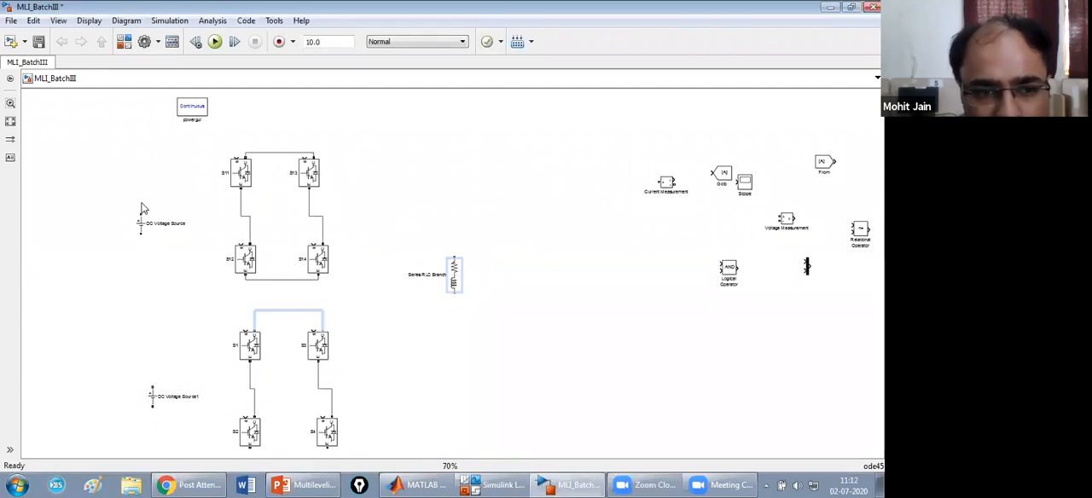
left_click_drag(142, 207, 245, 152)
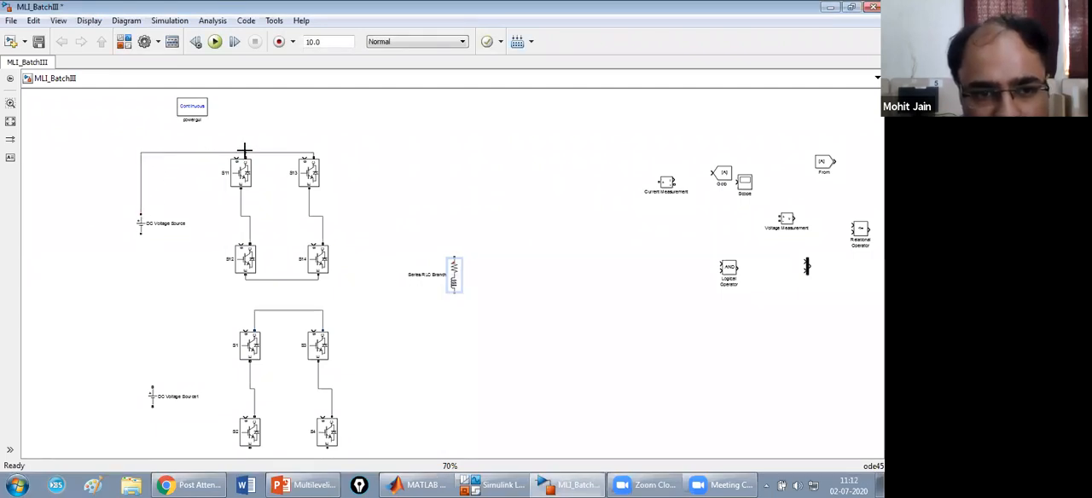
left_click_drag(140, 233, 243, 278)
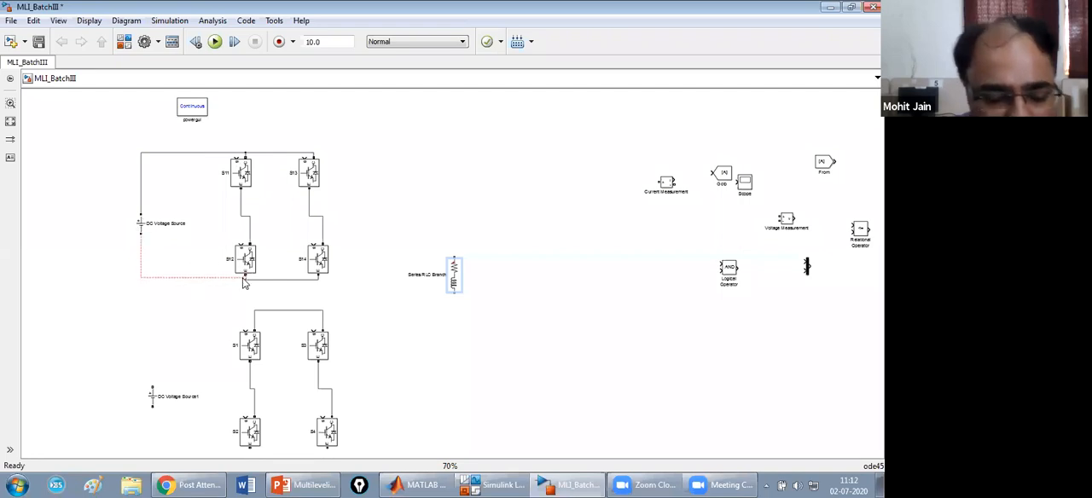
key("ctrl+z")
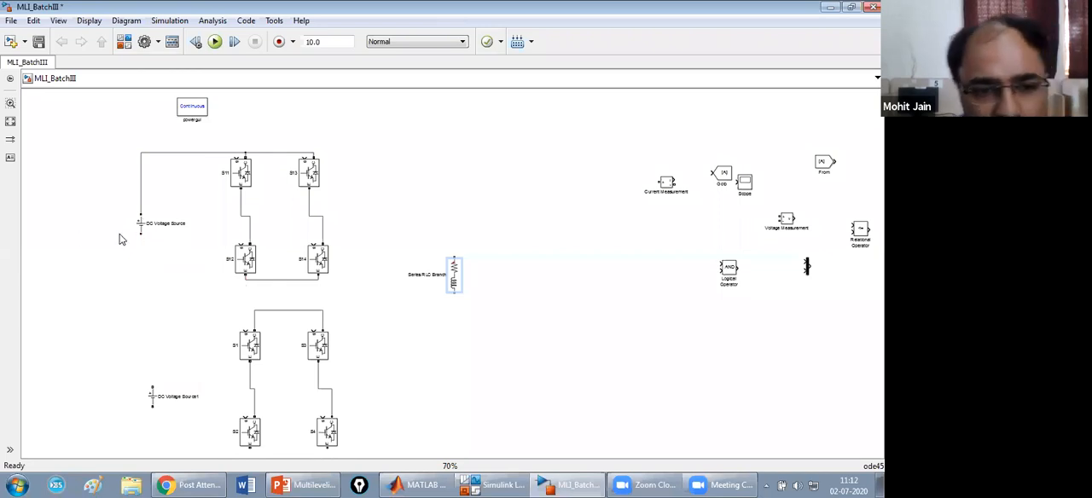
left_click_drag(142, 240, 249, 278)
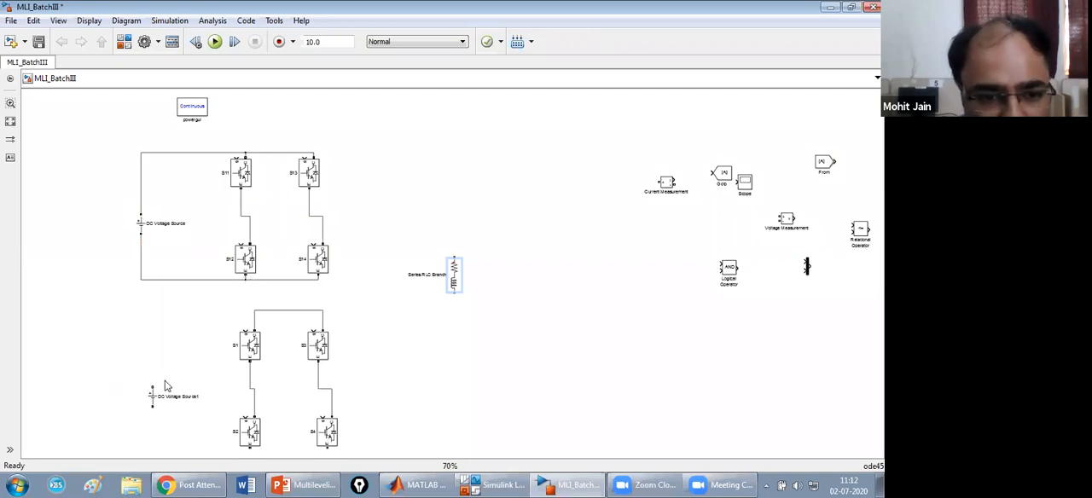
Connect the lower DC Voltage Source across the lower H-bridge and join the emitters of S2 and S4 into its bottom rail.
left_click_drag(152, 384, 254, 311)
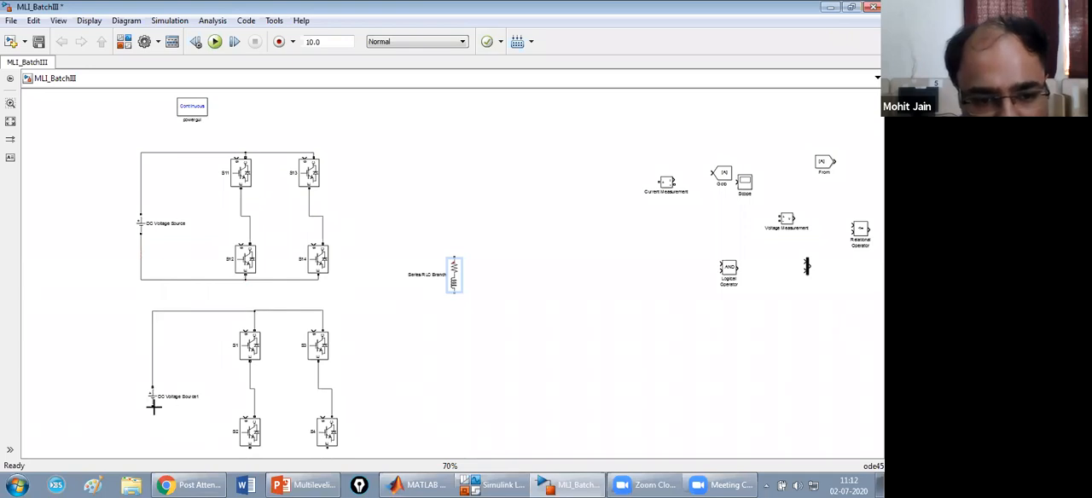
left_click_drag(154, 407, 251, 412)
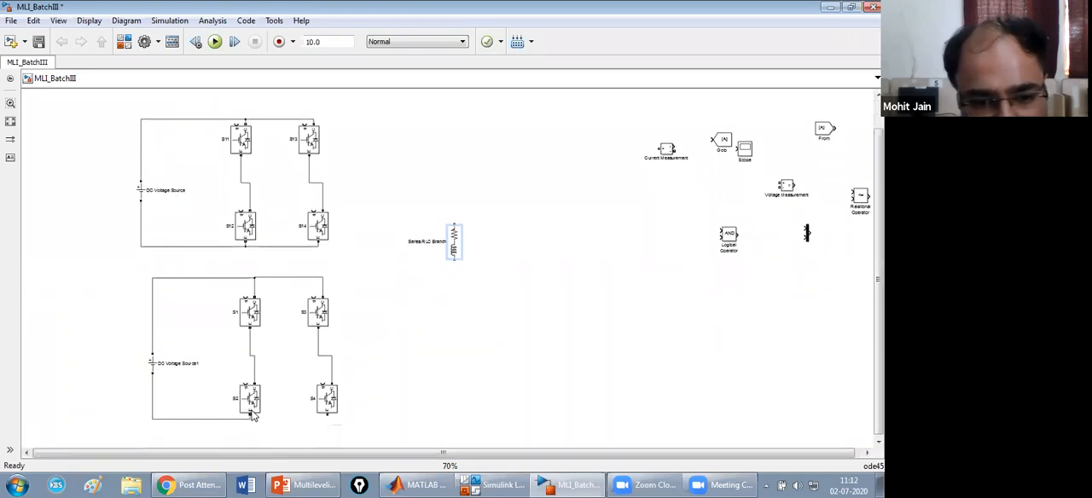
left_click_drag(326, 416, 247, 420)
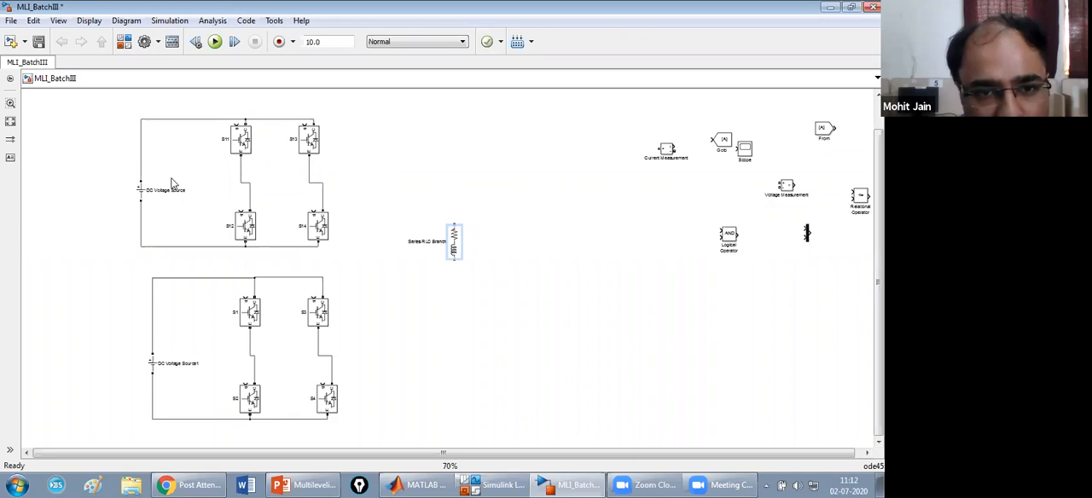
Wire the Current Measurement between the S11–S12 midpoint and the load's upper end, and connect the load's lower end to the S3–S4 midpoint.
left_click_drag(667, 151, 238, 165)
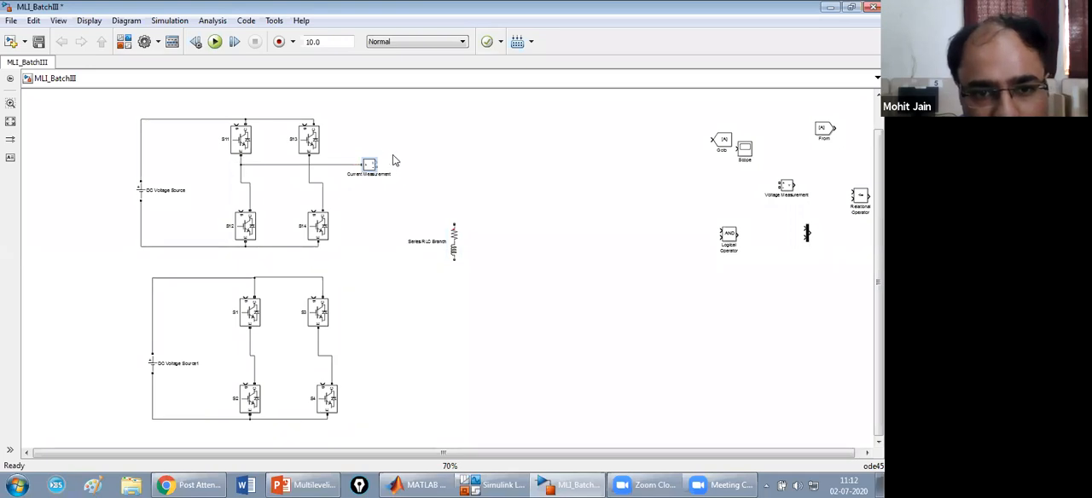
mouse_move(377, 167)
left_mouse_down()
mouse_move(450, 210)
mouse_move(454, 223)
left_mouse_up()
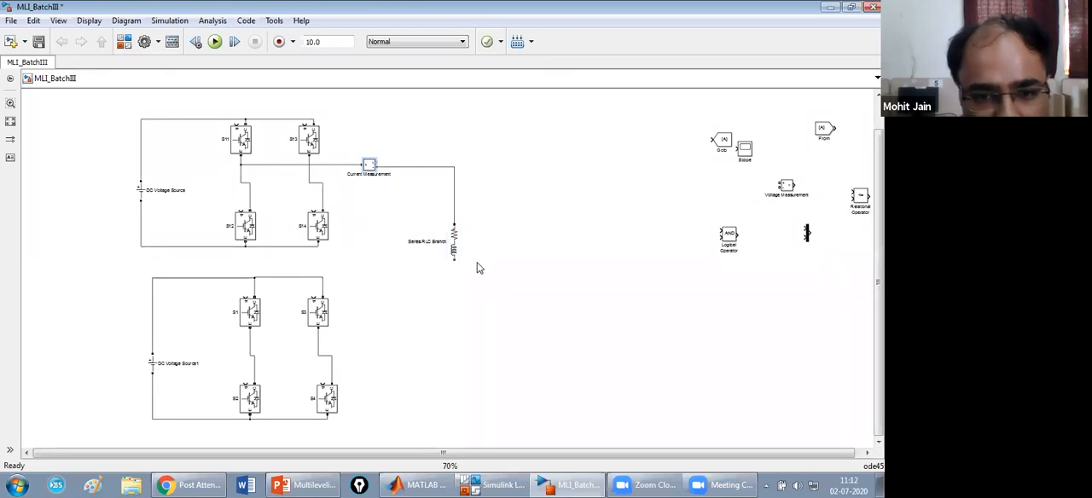
left_click_drag(454, 258, 332, 367)
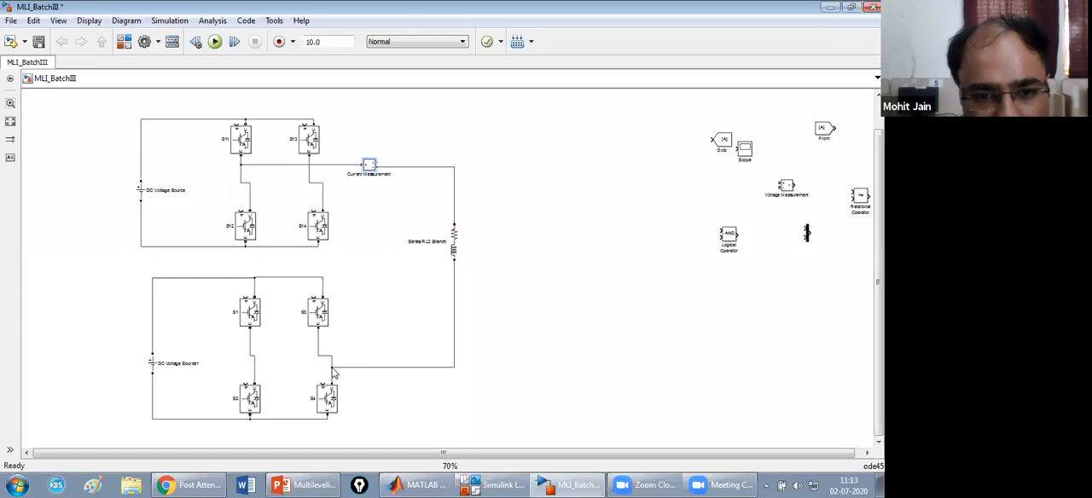
Replace the S13–S14 wire with a link from S14's collector to the S1–S2 midpoint, tidy its route, and reconnect S13's emitter to it.
left_click(324, 196)
key("Delete")
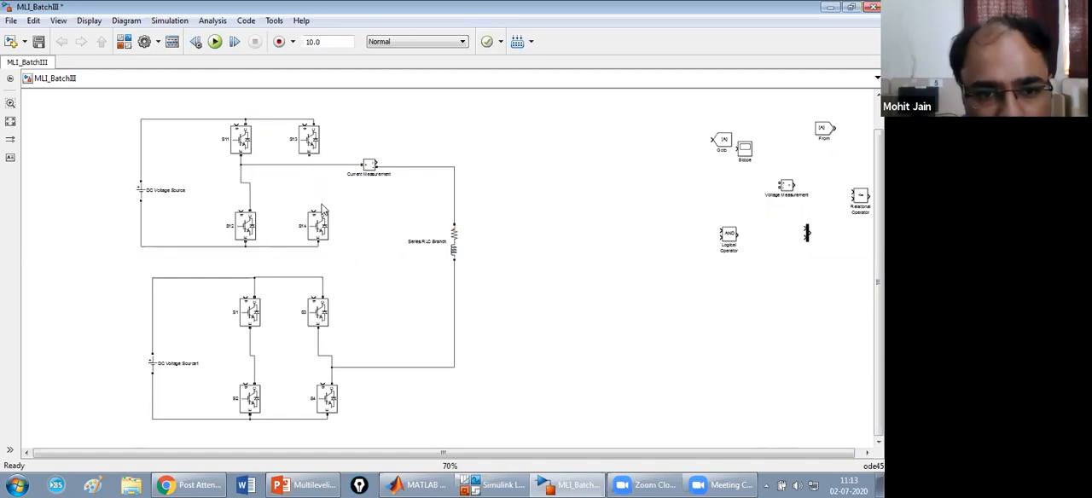
left_click_drag(322, 207, 249, 348)
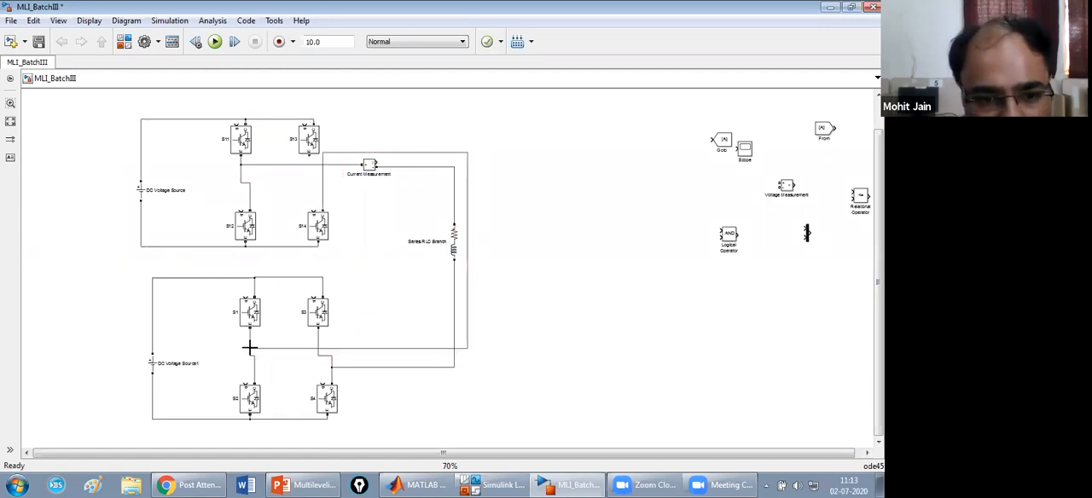
left_click_drag(467, 295, 367, 310)
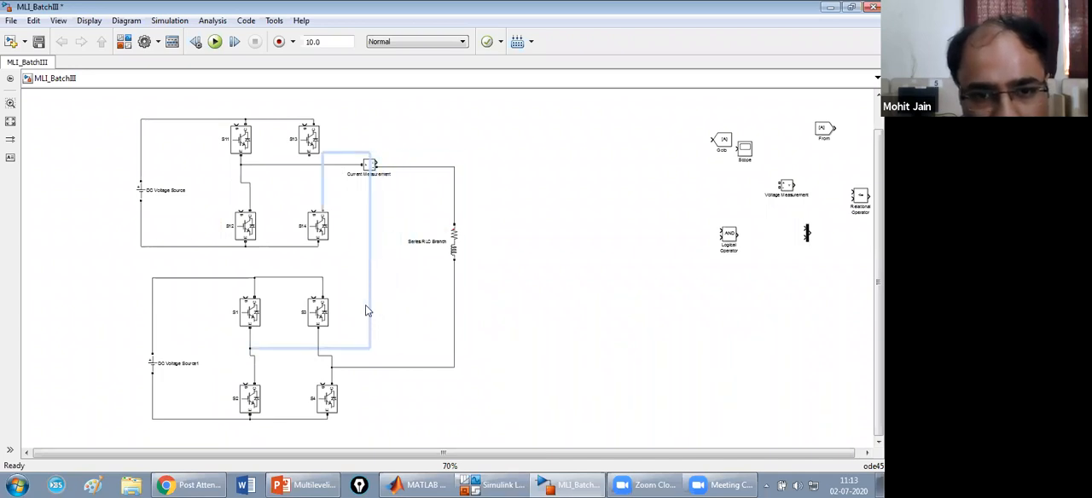
left_click(352, 168)
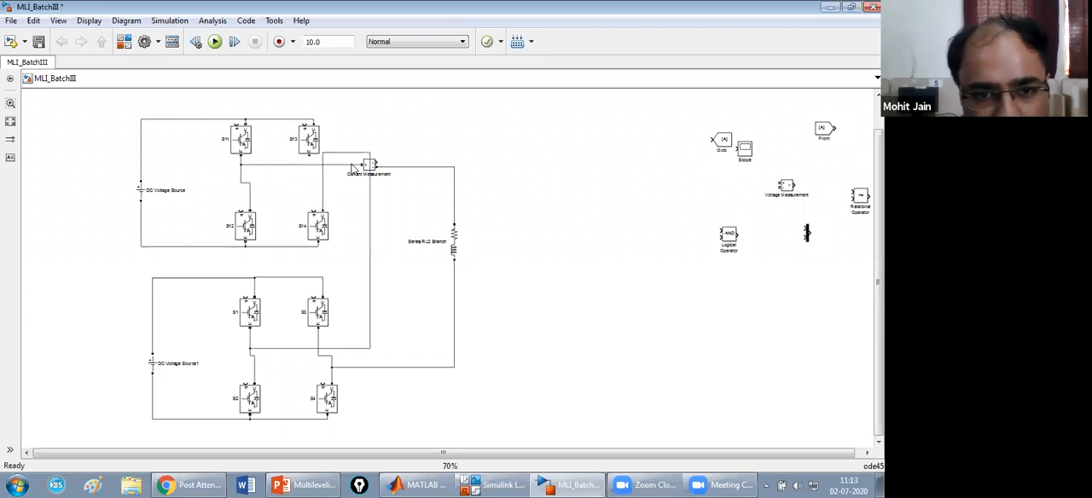
left_click_drag(354, 156, 355, 194)
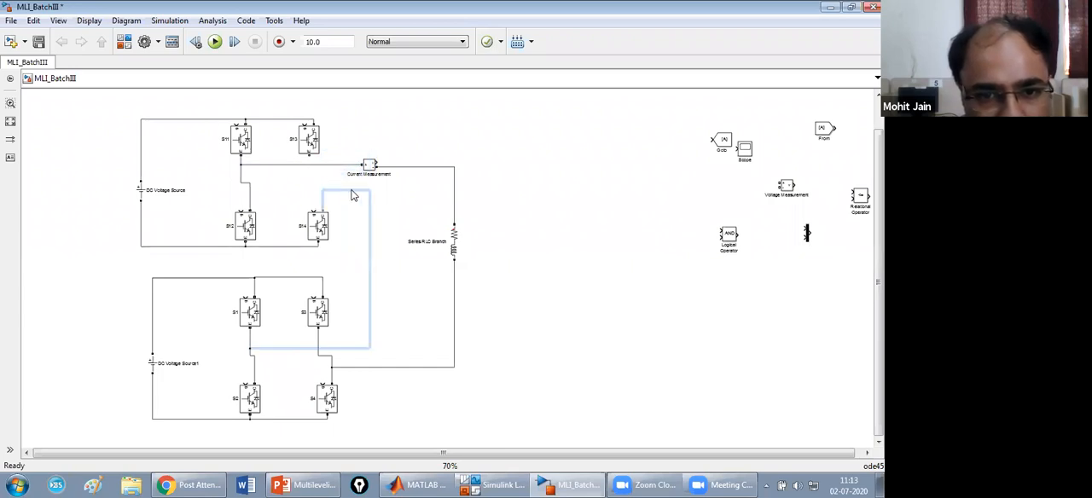
left_click_drag(309, 154, 323, 191)
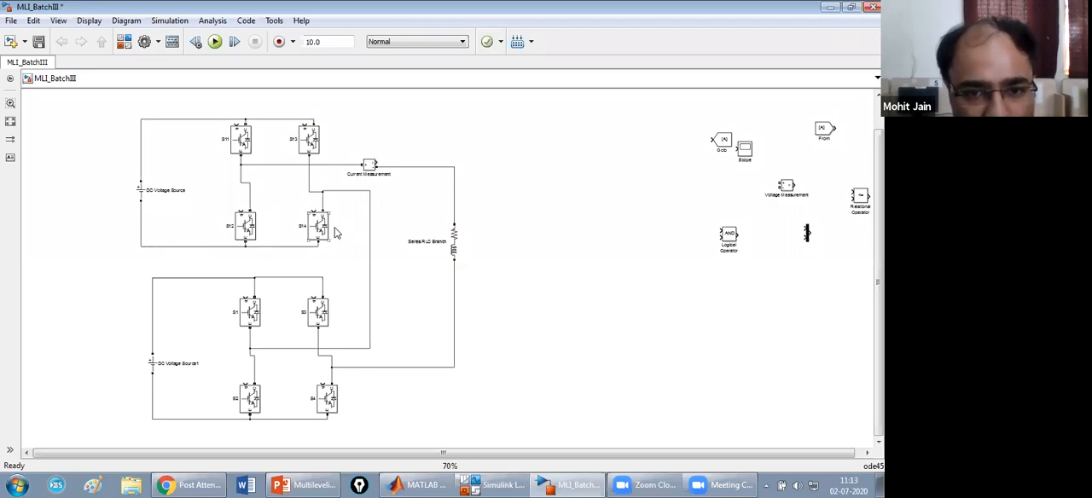
Rename the Series RLC Branch as RL LOAD and connect the Voltage Measurement block across it.
left_click(450, 245)
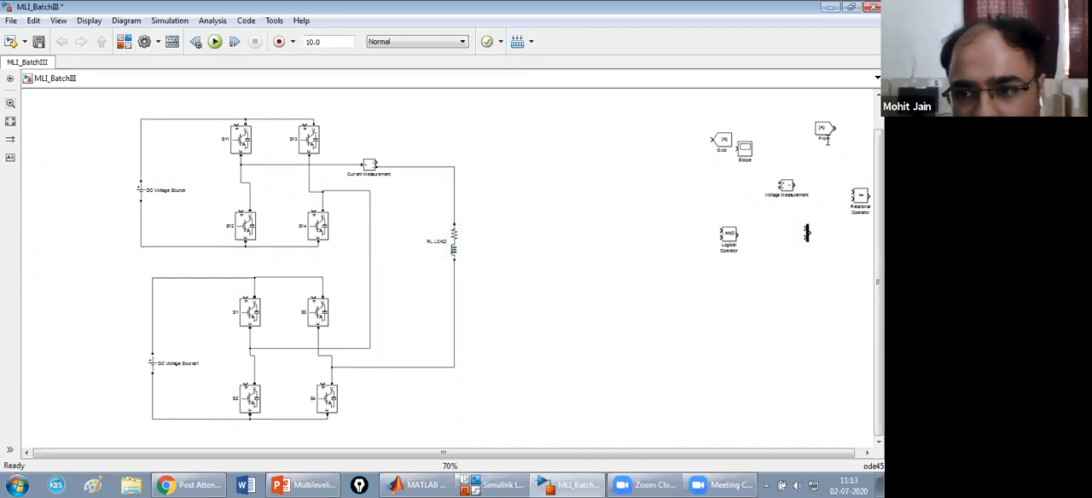
left_click_drag(784, 188, 491, 235)
left_click_drag(486, 193, 454, 193)
left_click_drag(499, 245, 455, 270)
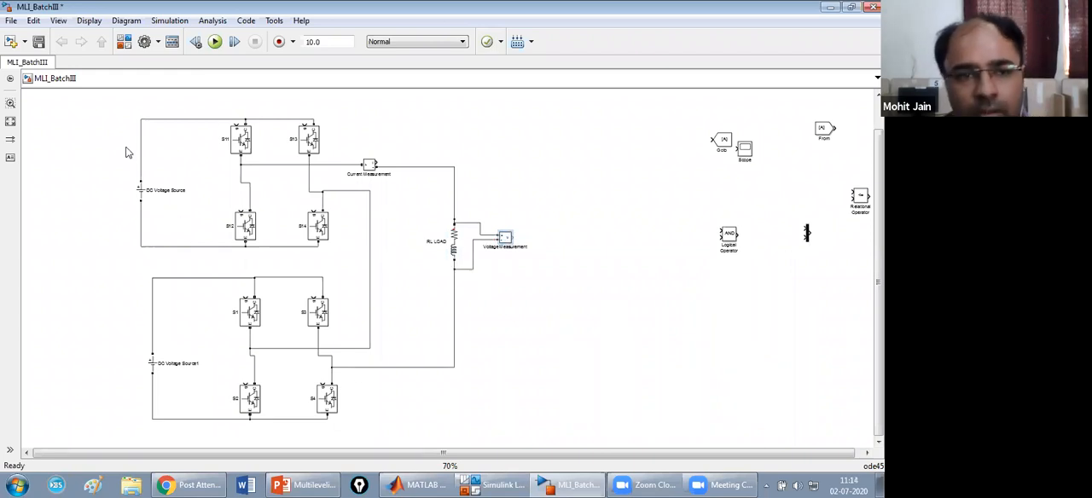
Move the Relational Operator block to just above and left of the Logical Operator block.
left_click_drag(551, 455, 794, 442)
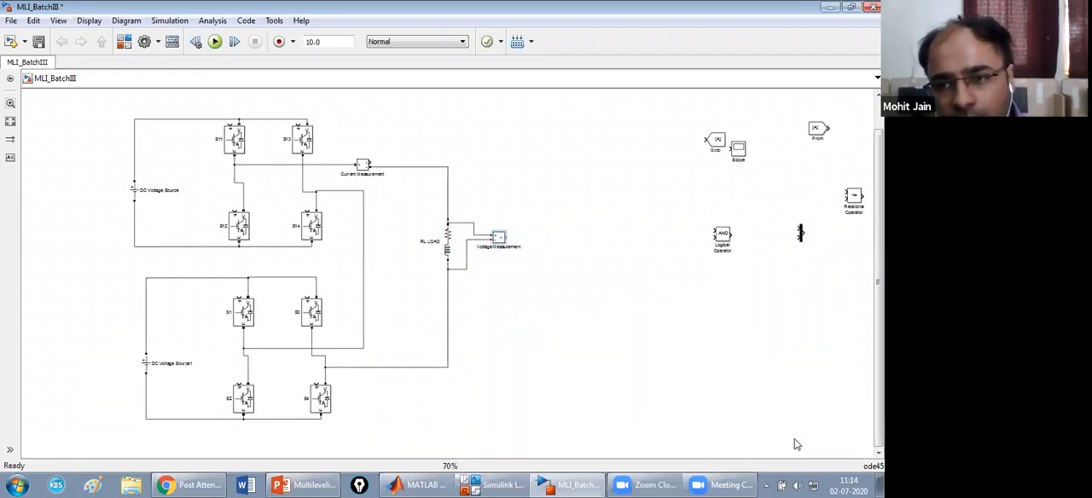
left_click(11, 21)
left_click(58, 21)
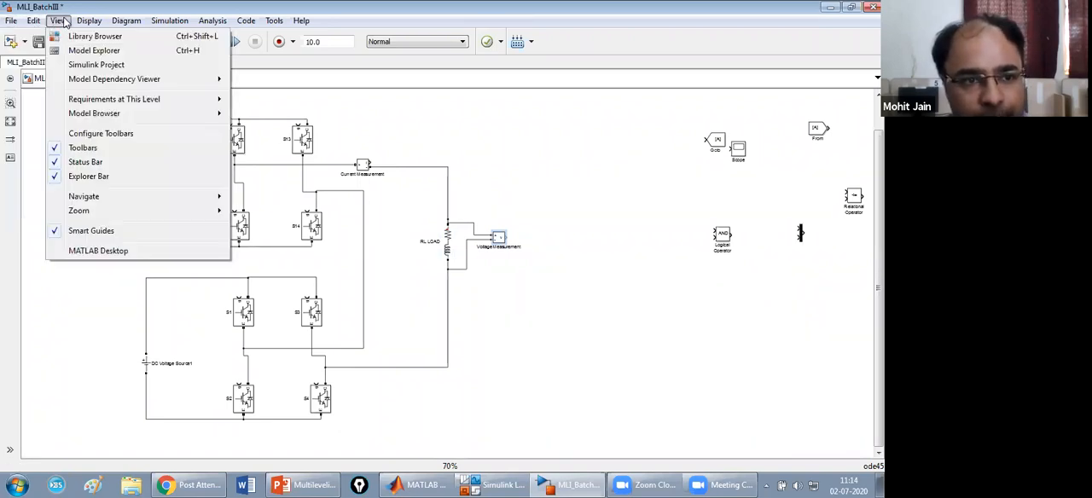
mouse_move(193, 211)
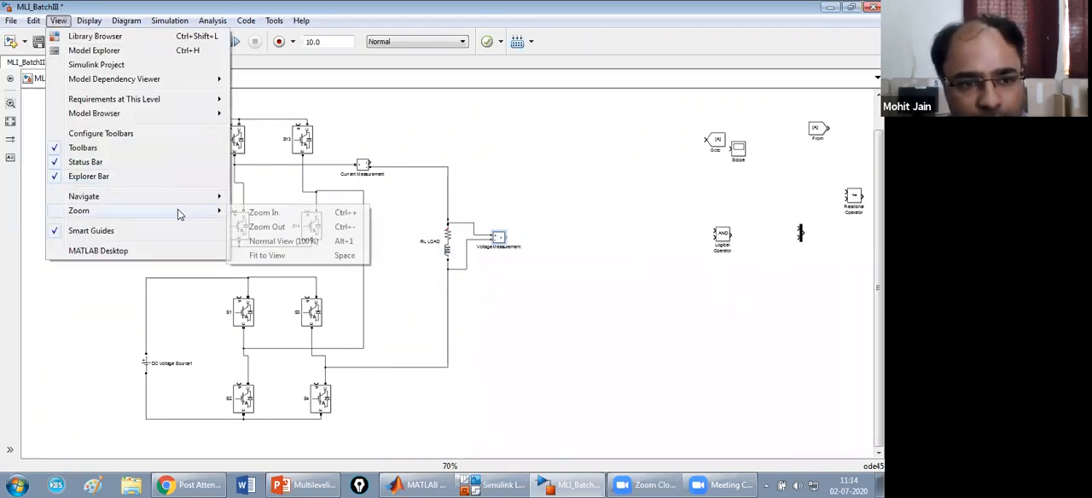
left_click(281, 242)
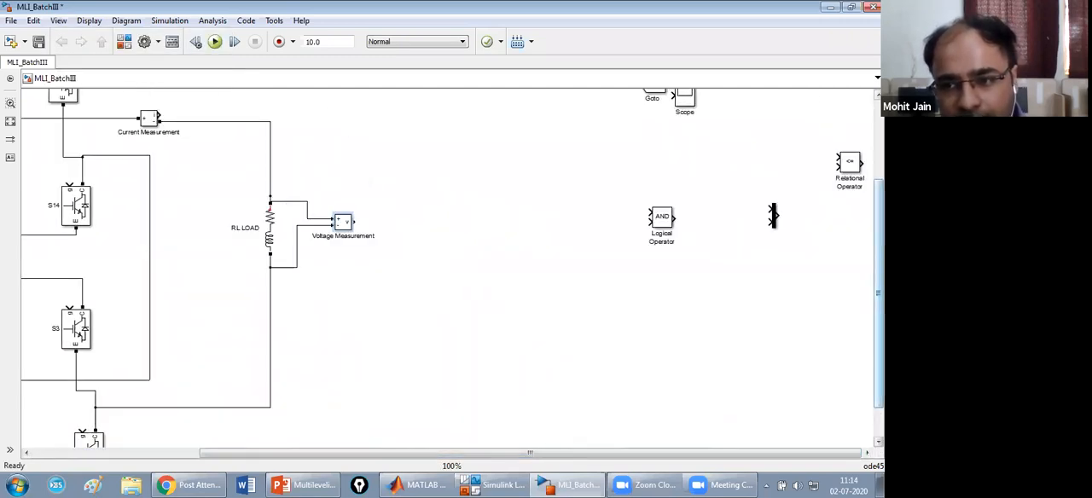
scroll(858, 272, "up", 3)
left_click_drag(849, 284, 634, 306)
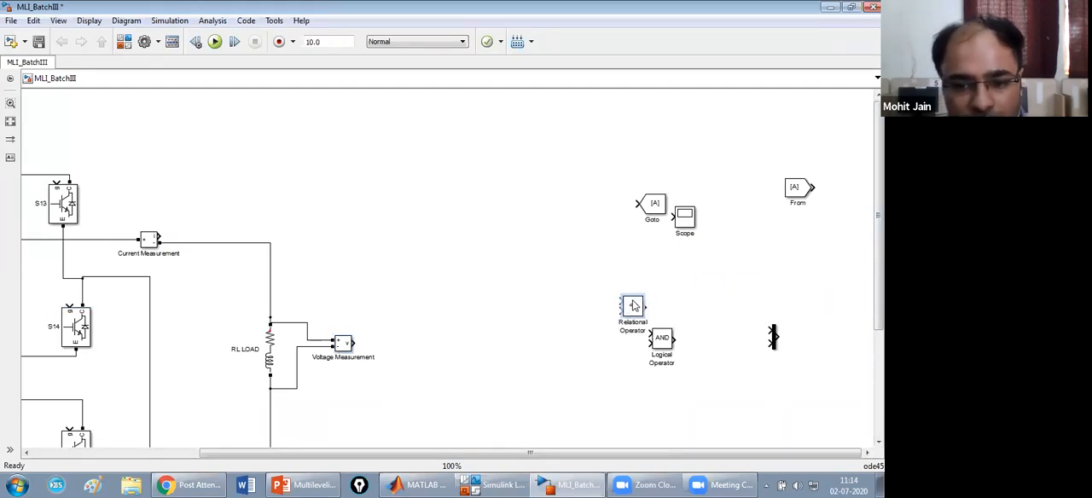
Search the Simulink library for sine and add the Simulink Sine Wave source to MLI_BatchIII.
left_click(509, 485)
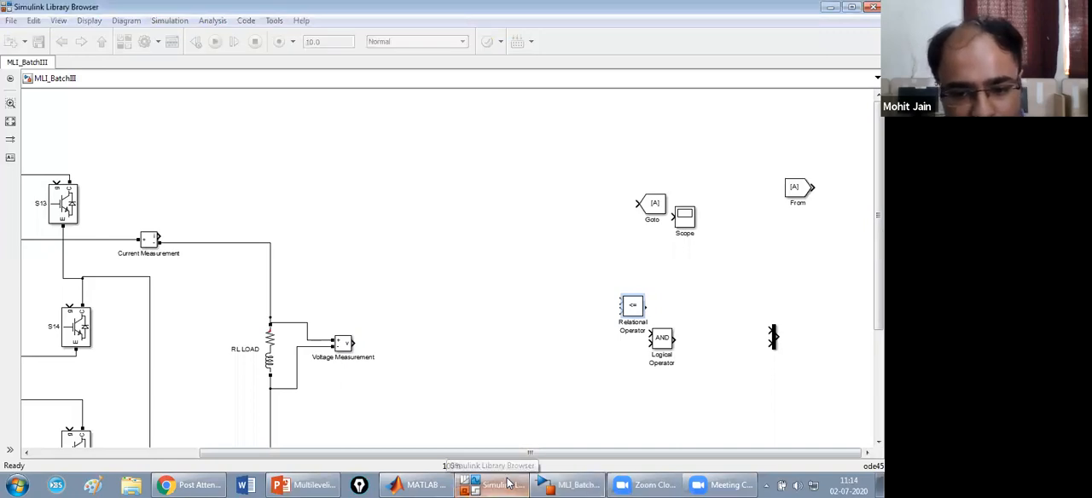
double_click(88, 33)
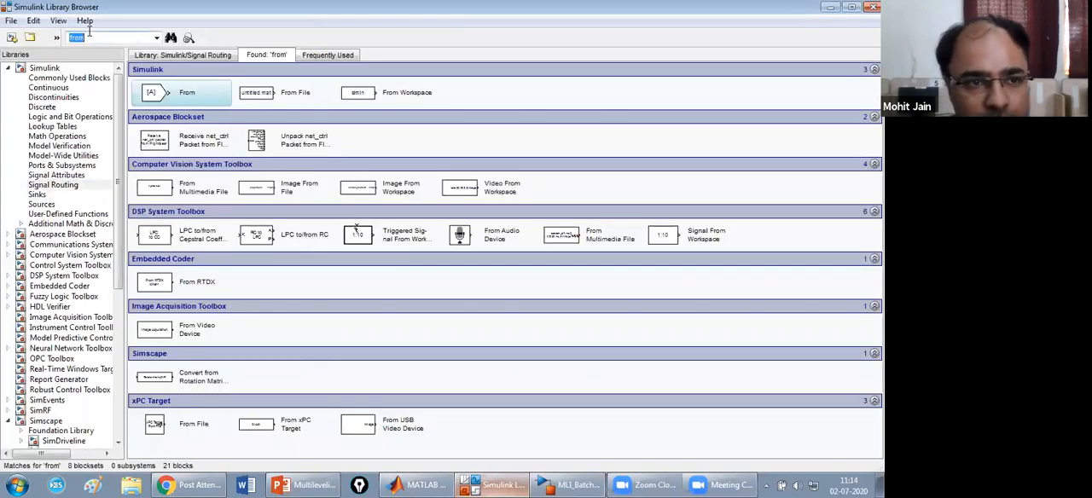
type("sine")
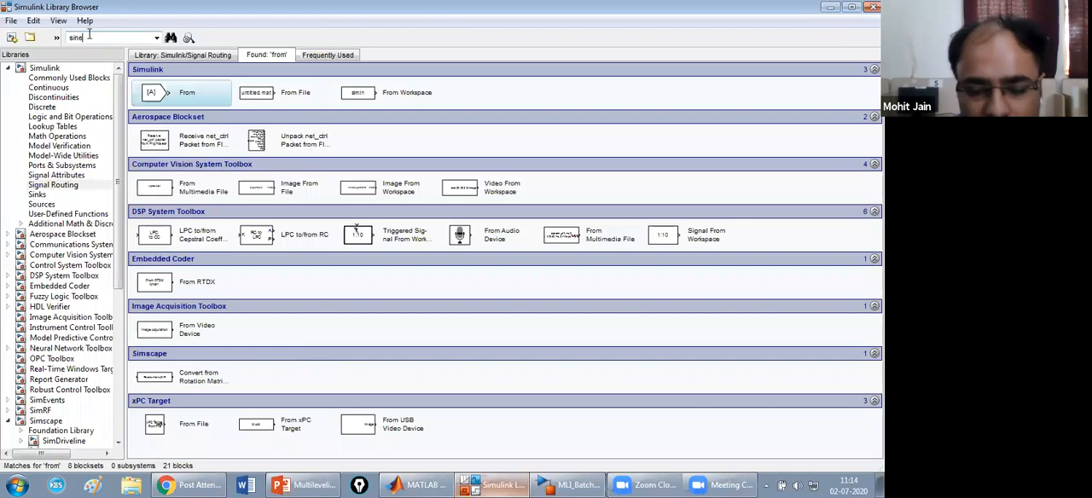
key("Return")
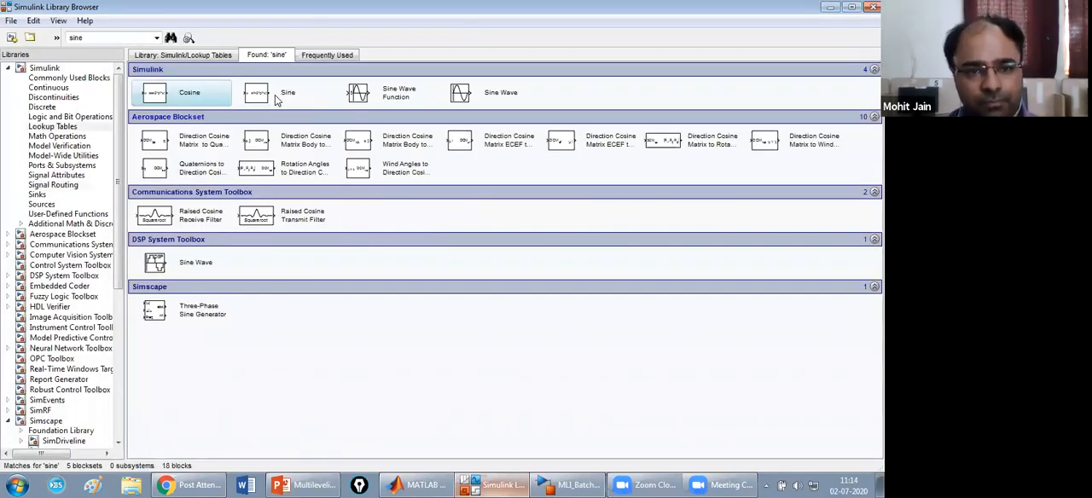
left_click(493, 99)
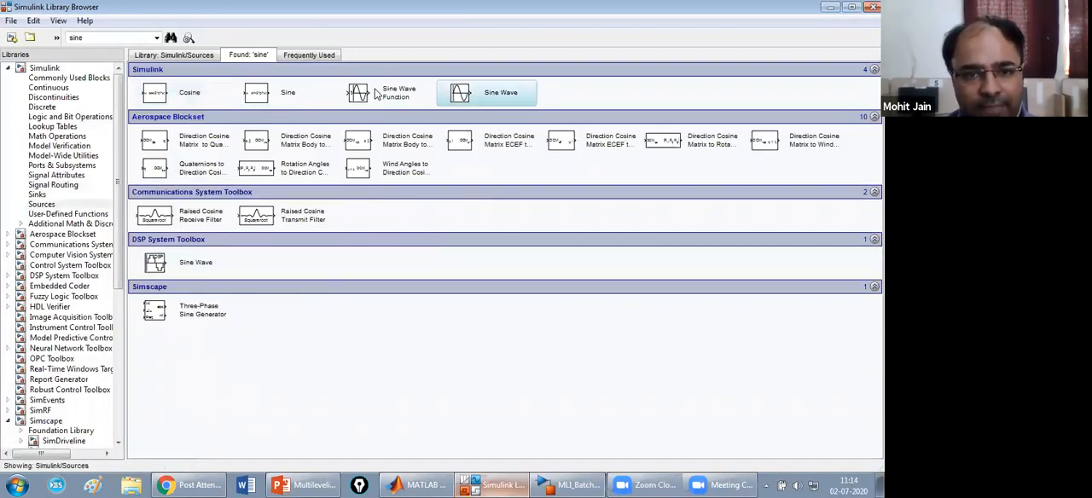
right_click(472, 99)
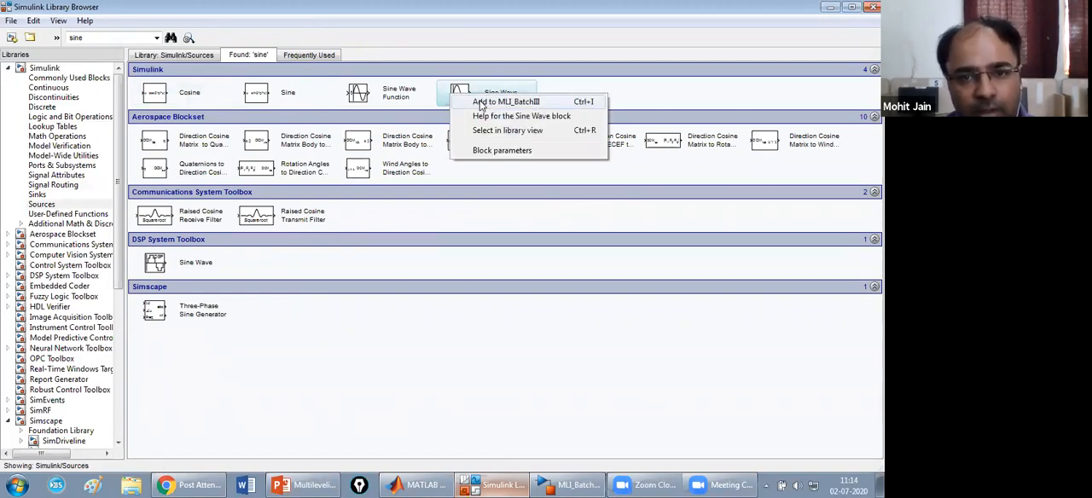
left_click(482, 105)
Search the library for repeating and add the Repeating Sequence block to MLI_BatchIII.
double_click(76, 38)
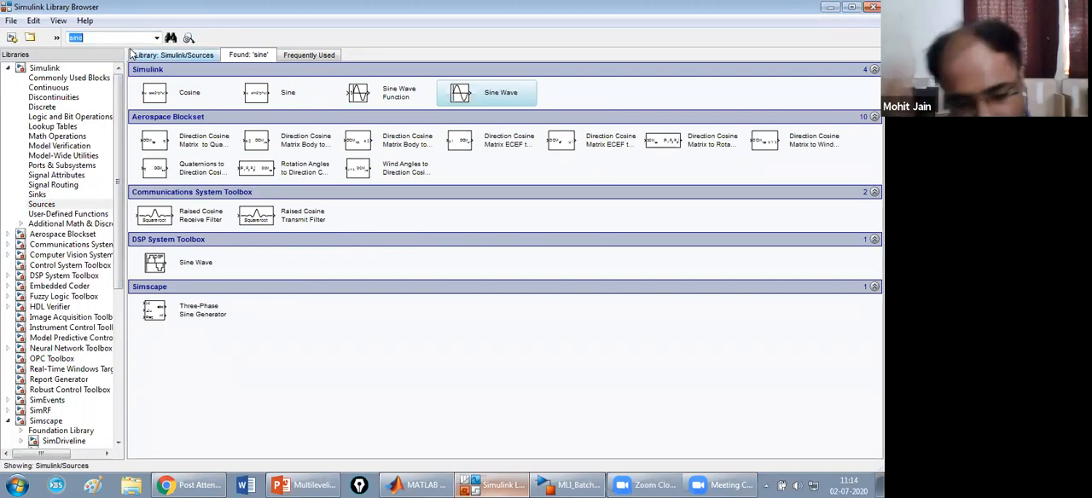
type("REPEAT")
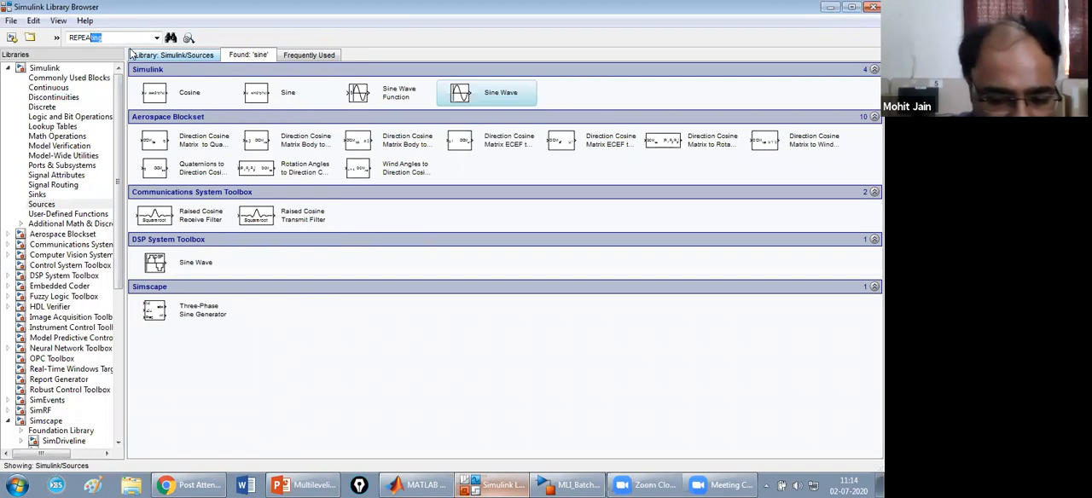
type("ING")
key("Return")
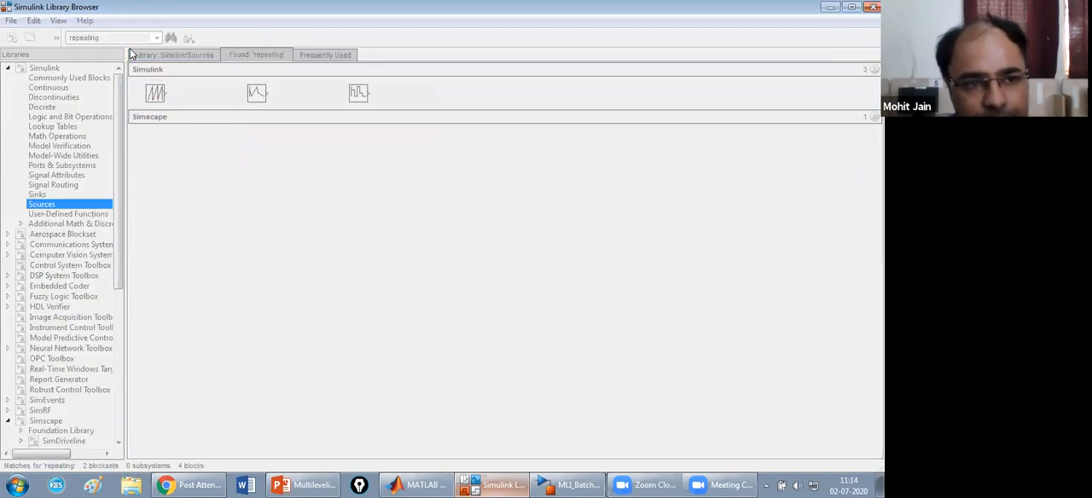
right_click(175, 100)
left_click(185, 101)
Return to the model and separate the two stacked sources, placing the Sine Wave directly above the Repeating Sequence.
left_click(601, 484)
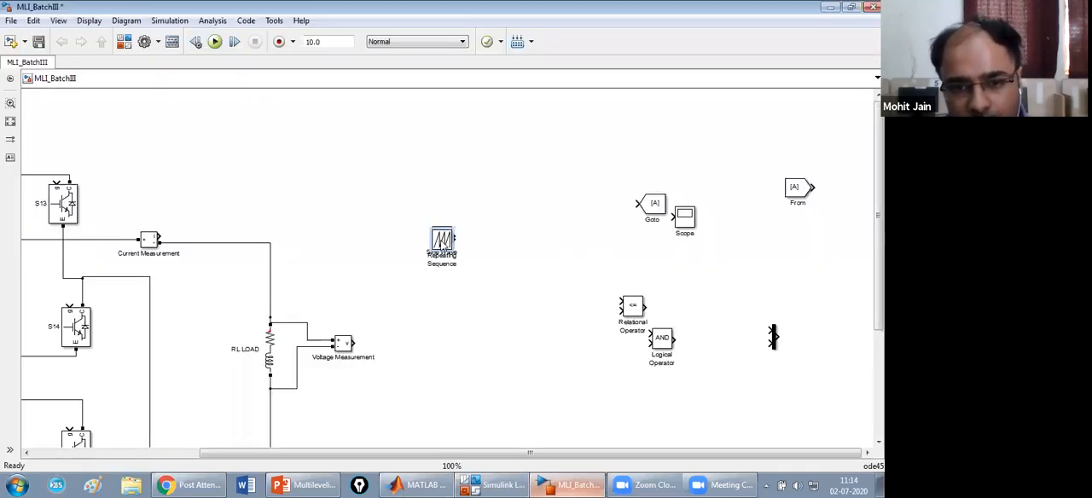
left_click_drag(442, 244, 442, 346)
left_click_drag(443, 241, 445, 210)
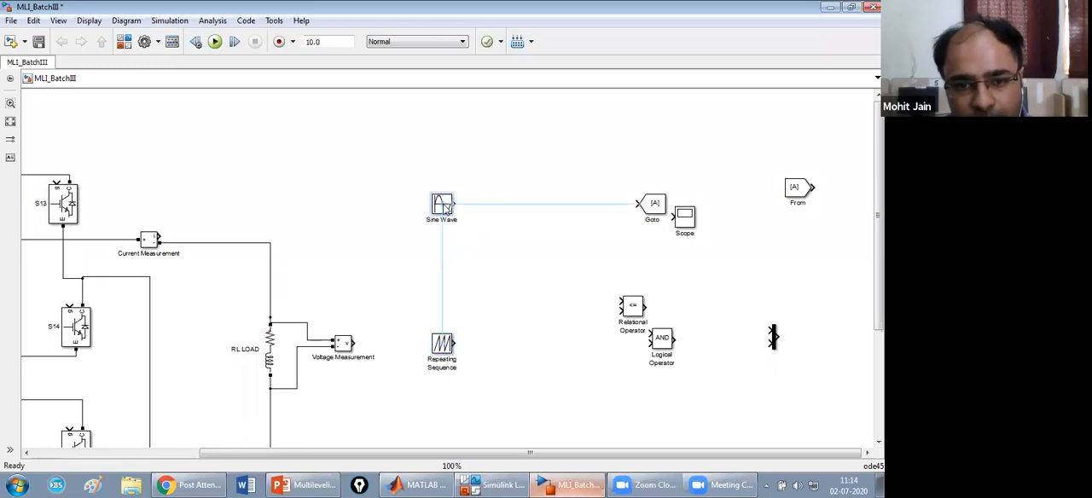
Set the Sine Wave block's amplitude to 2 and its frequency to (2*pi*50) rad/sec.
double_click(443, 207)
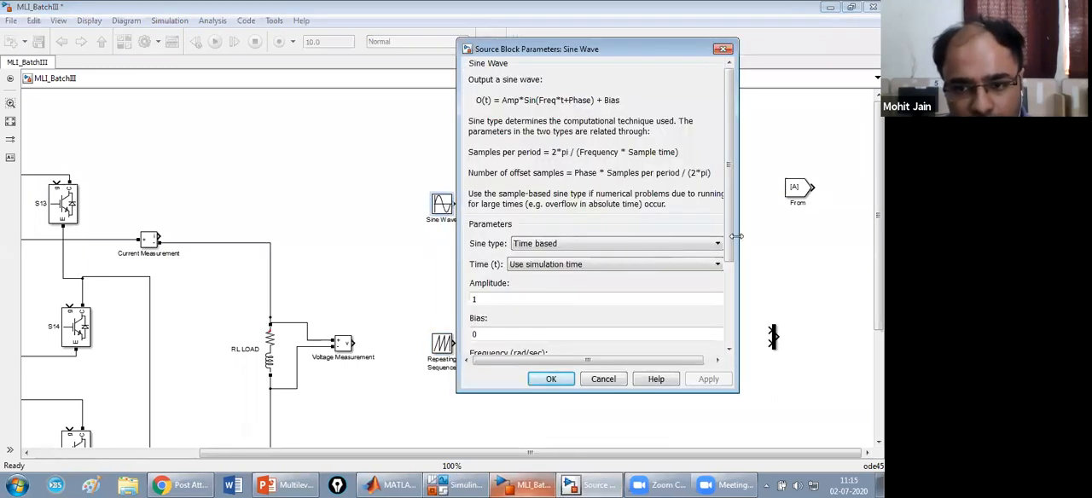
left_click_drag(730, 243, 728, 301)
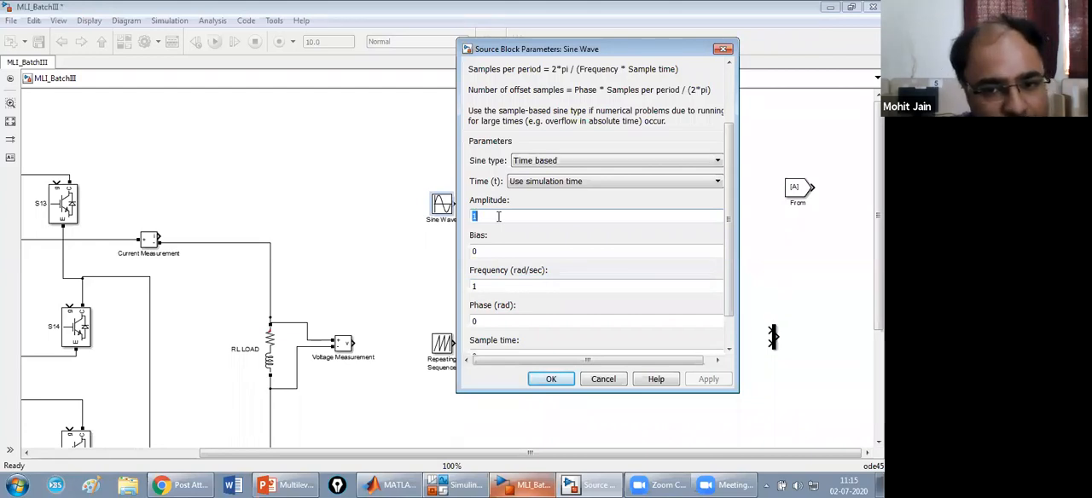
type("2")
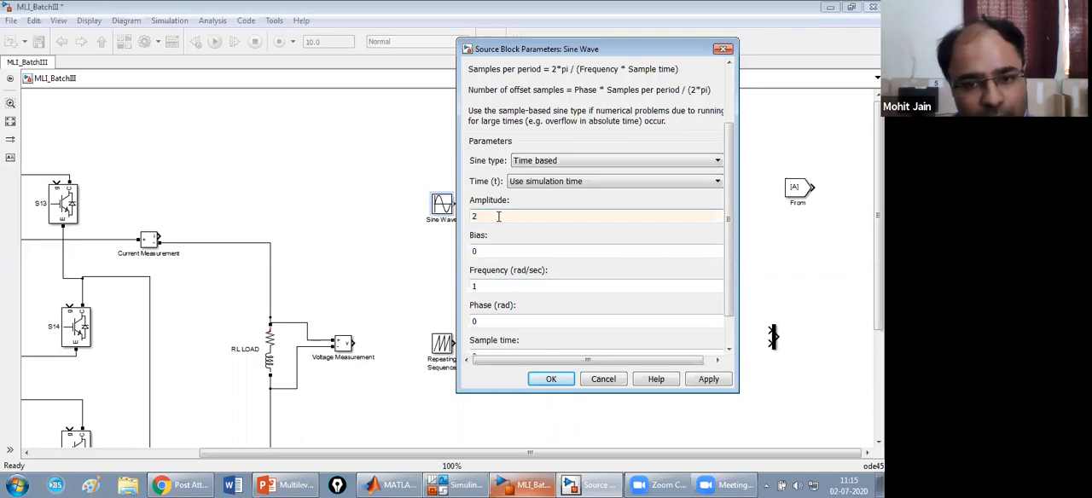
double_click(489, 291)
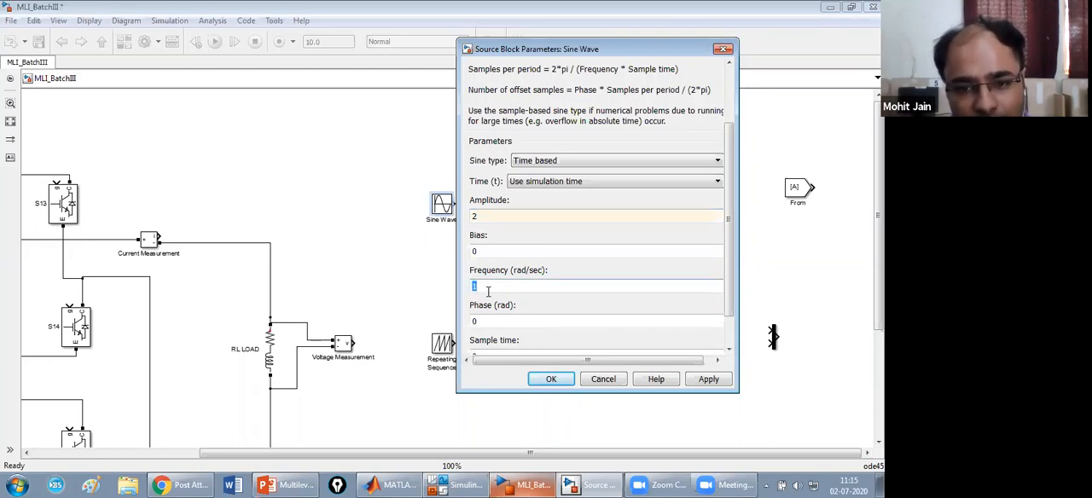
type("()")
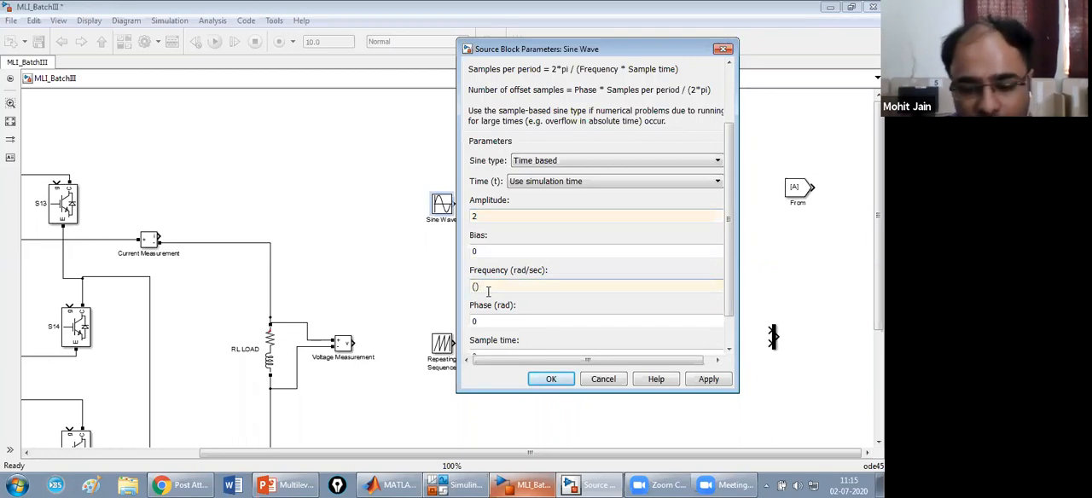
type("2")
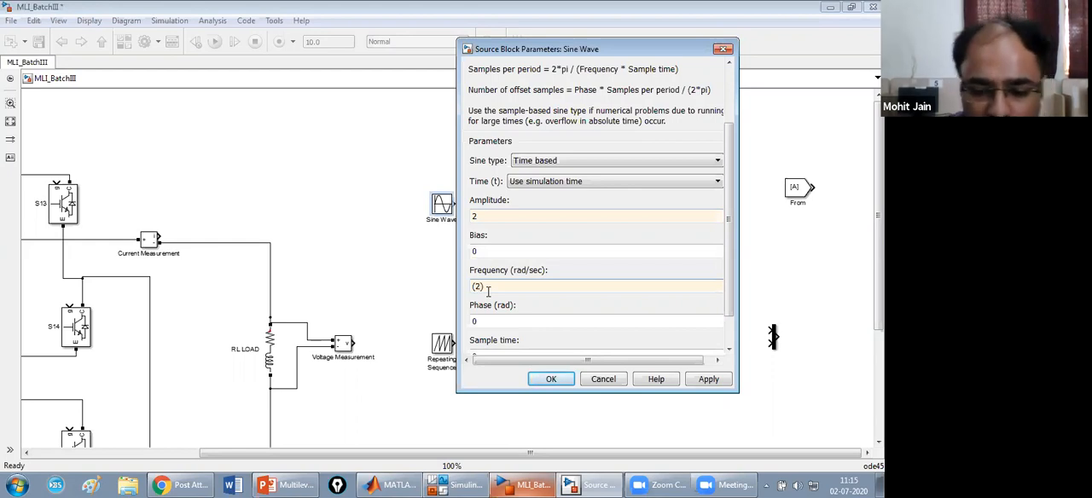
type("*")
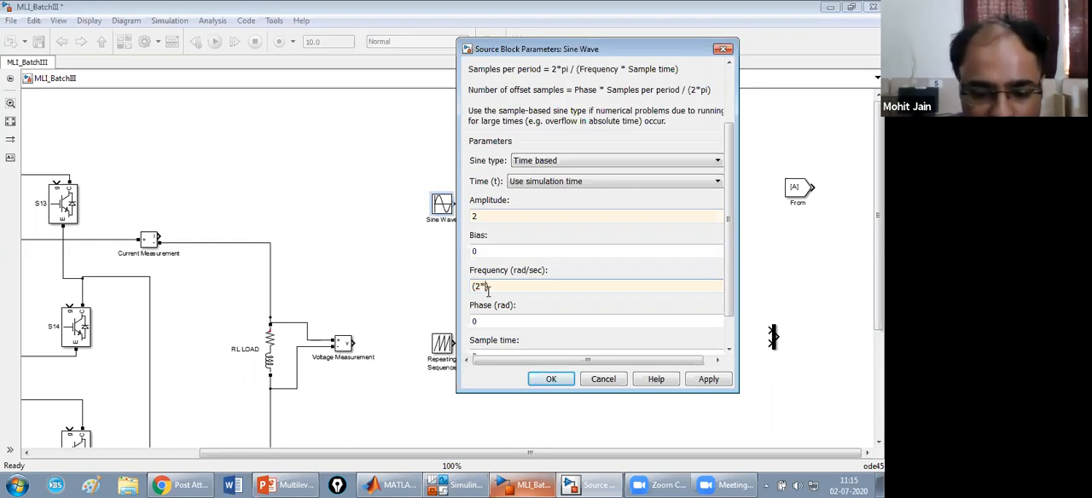
type("pi*")
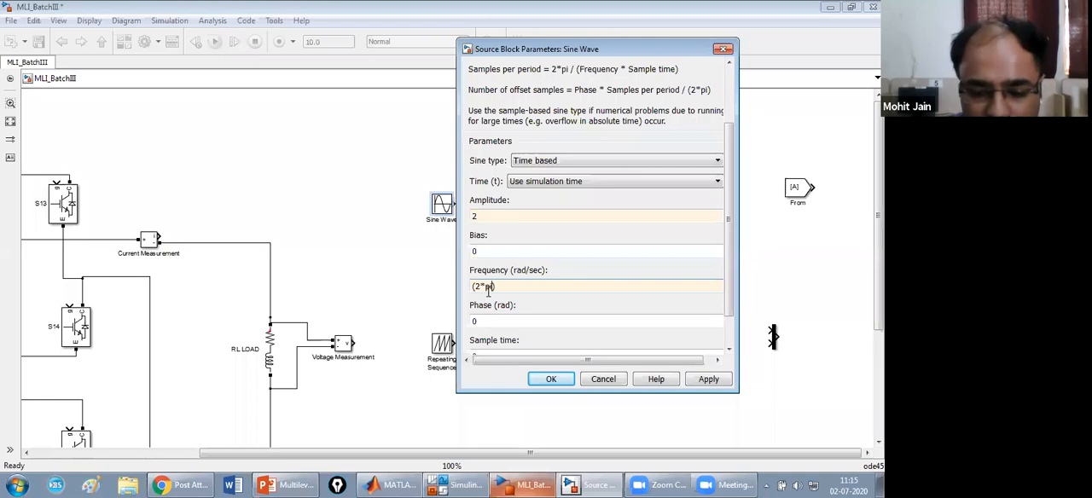
type("50")
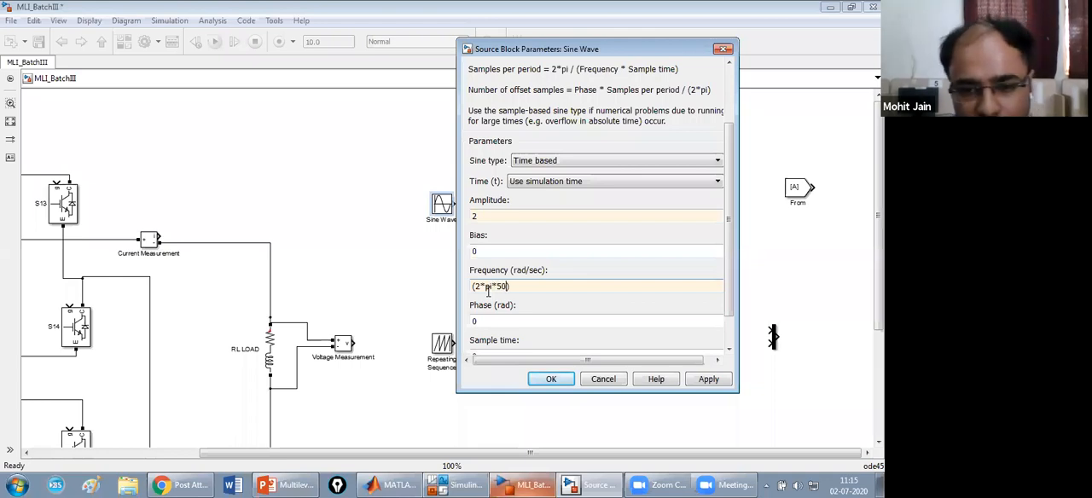
scroll(732, 267, "down", 2)
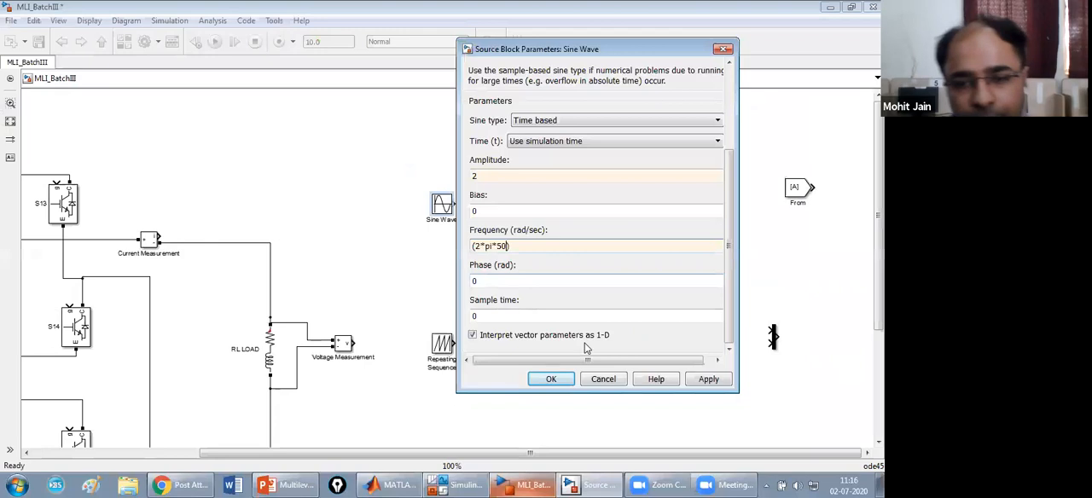
left_click(710, 381)
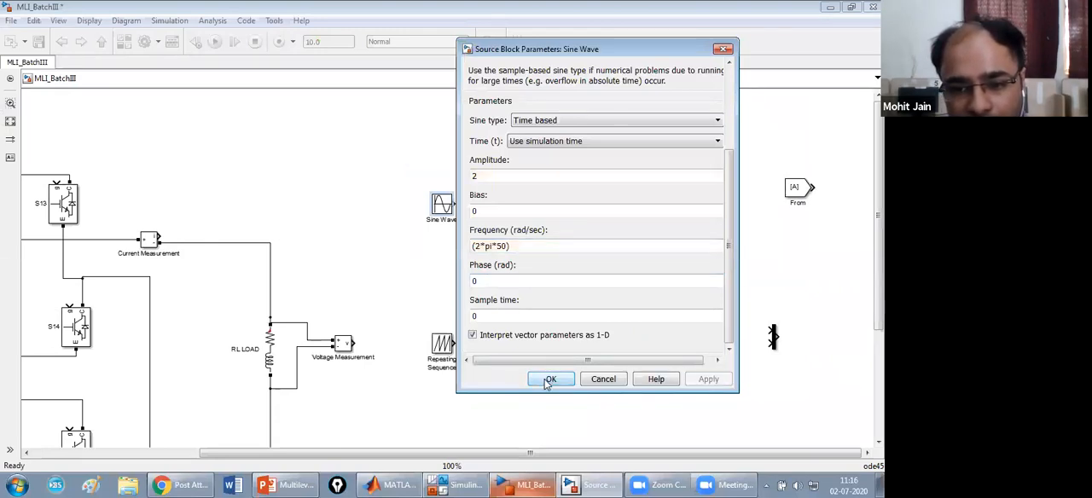
left_click(550, 379)
Move the Repeating Sequence block closer beneath the Sine Wave and set its time values to [0 0.5 1]/1000.
left_click_drag(442, 343, 442, 280)
double_click(442, 280)
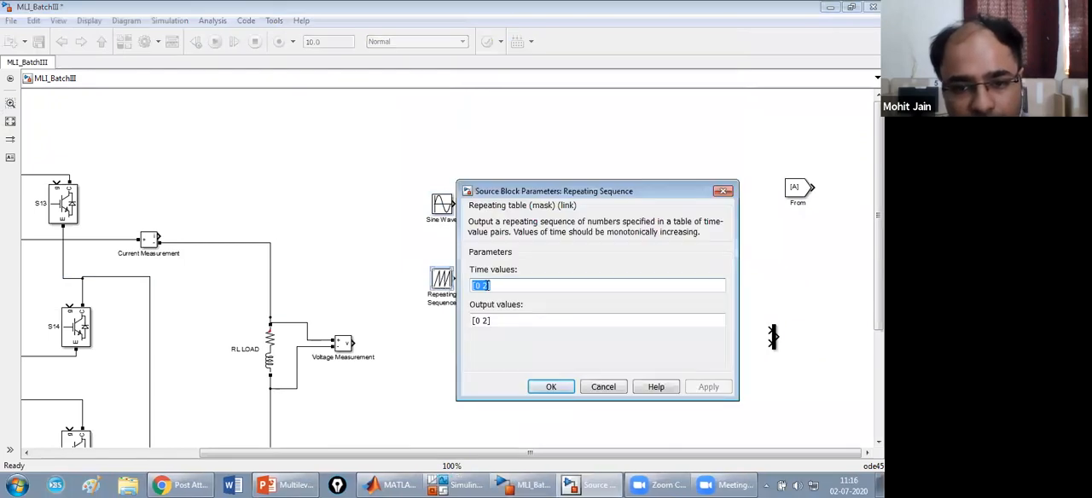
left_click(487, 286)
key("BackSpace")
type("0.5")
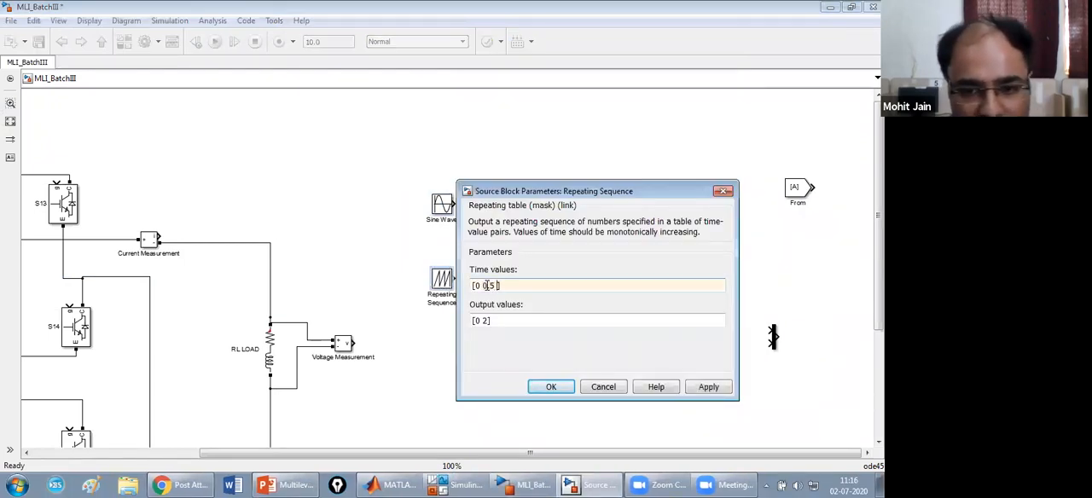
type(" 1")
left_click_drag(472, 286, 505, 287)
left_click(505, 288)
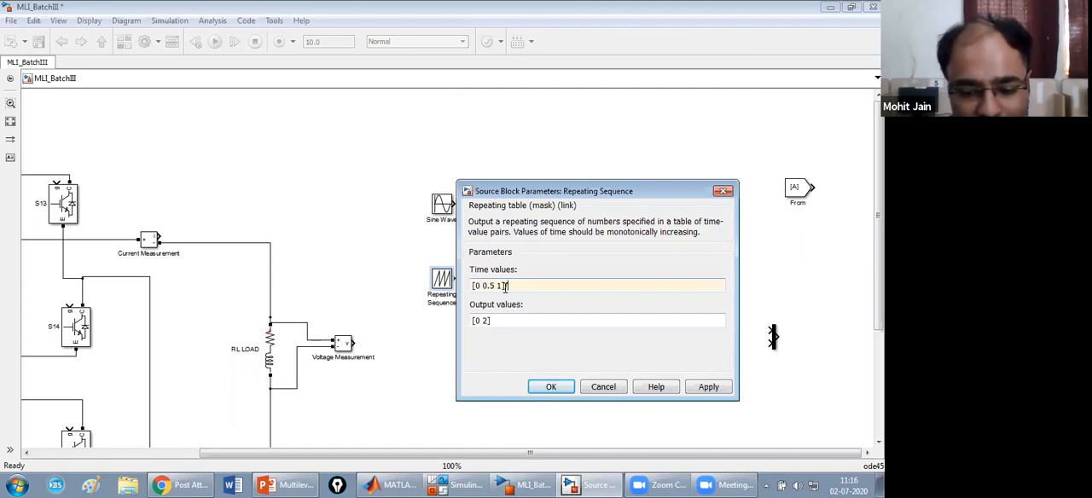
type("/1000")
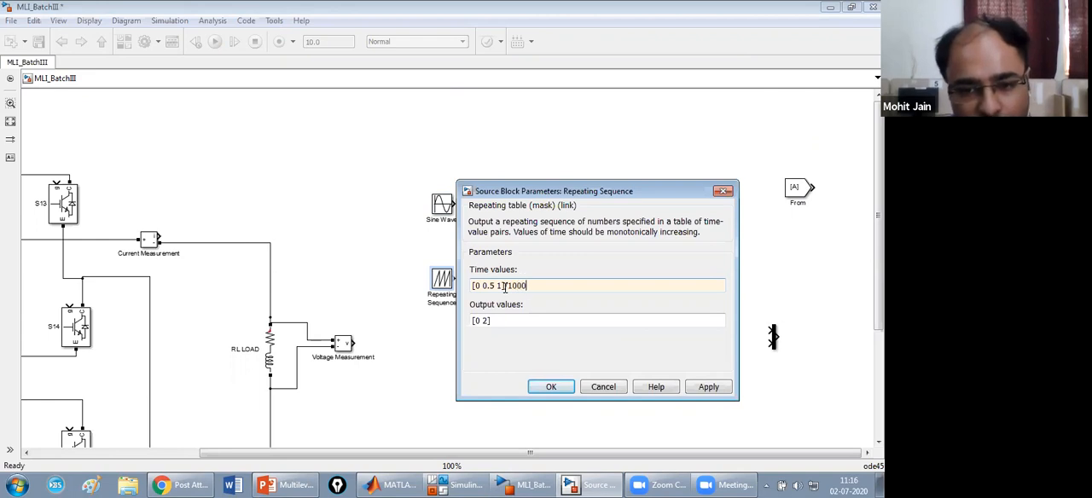
Set the Repeating Sequence's output values to [0 1 0] and apply the block parameters.
left_click(491, 323)
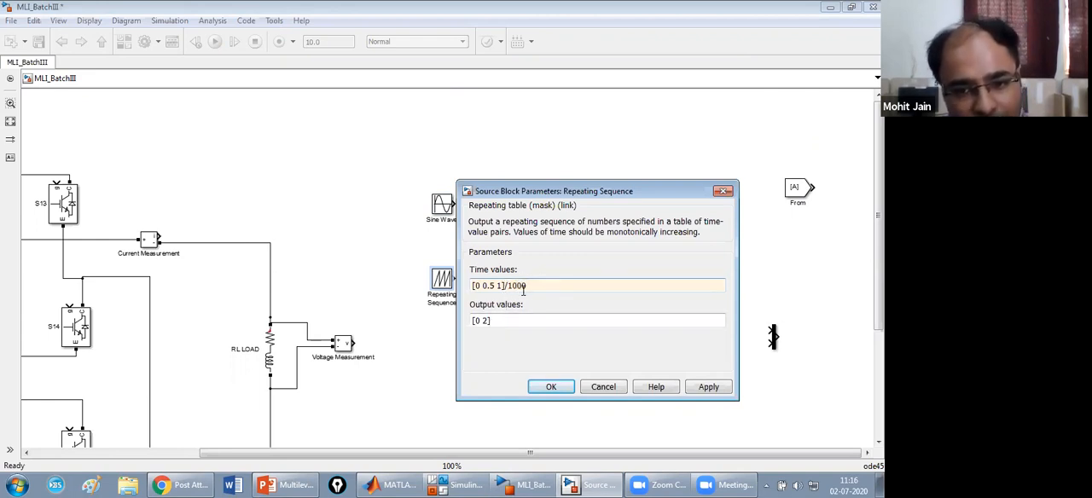
left_click(488, 322)
left_click(487, 322)
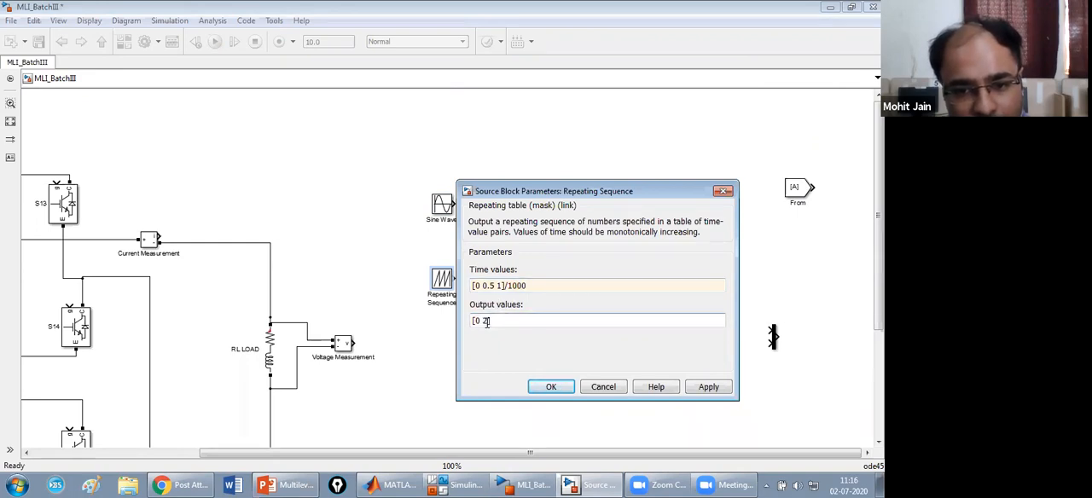
key("BackSpace")
type("1")
type(" -")
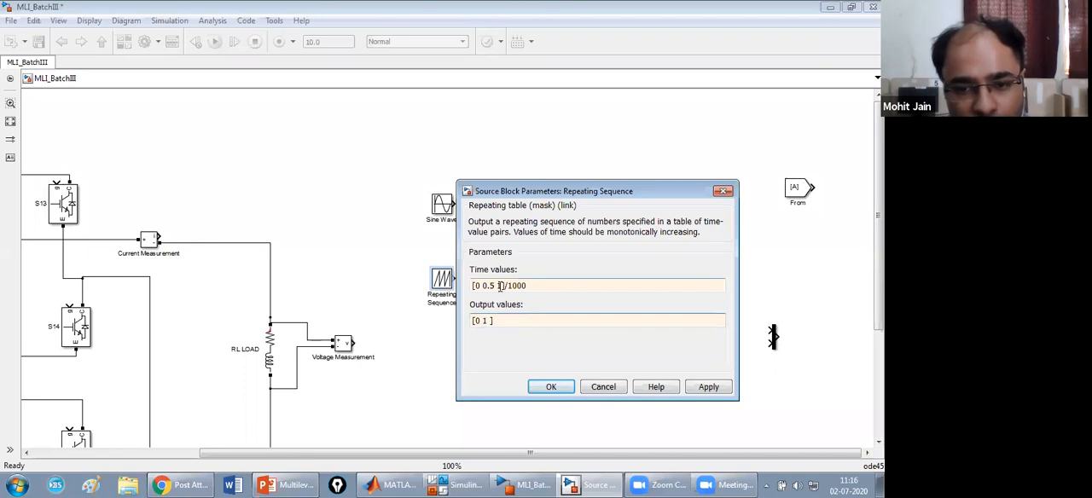
type("0")
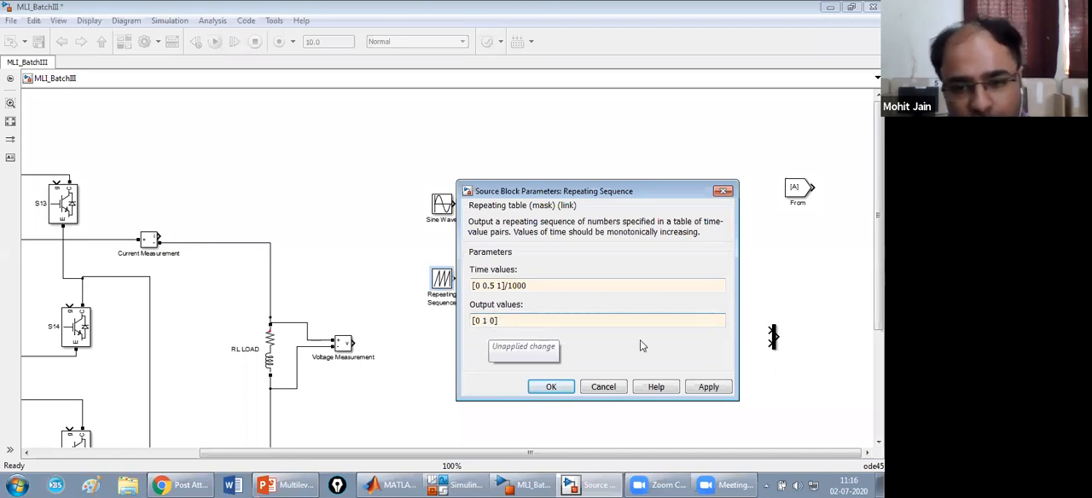
left_click(716, 389)
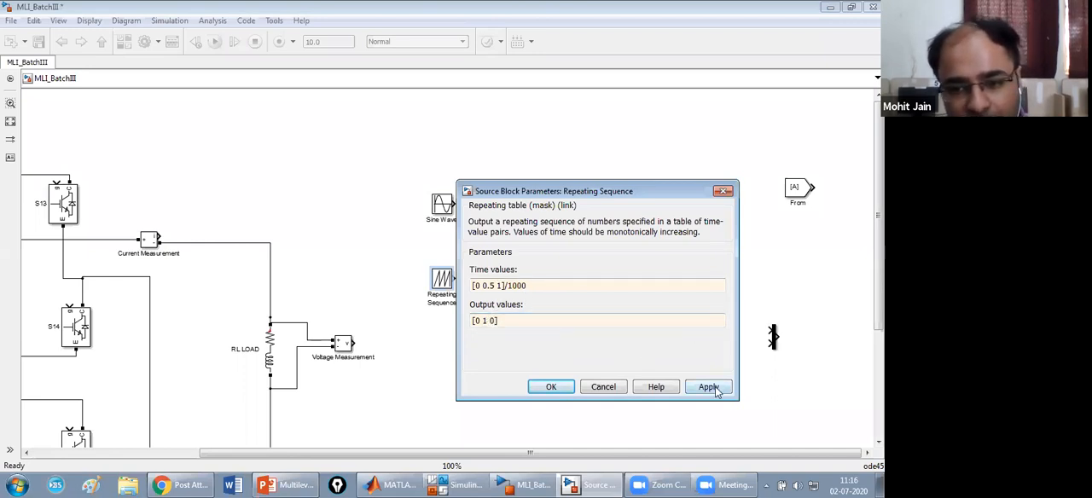
left_click(560, 388)
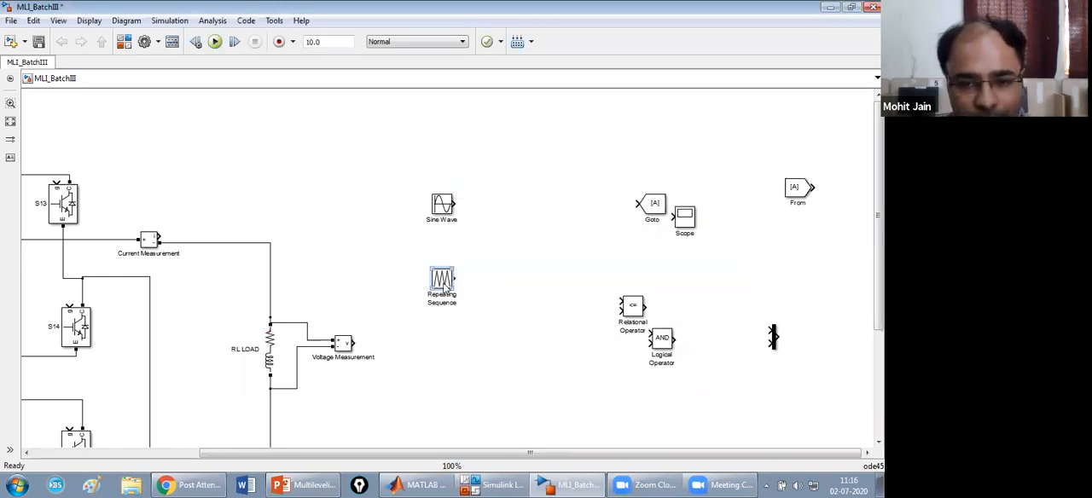
Shift the Repeating Sequence block slightly sideways and make three copies of it.
left_click_drag(444, 288, 449, 288)
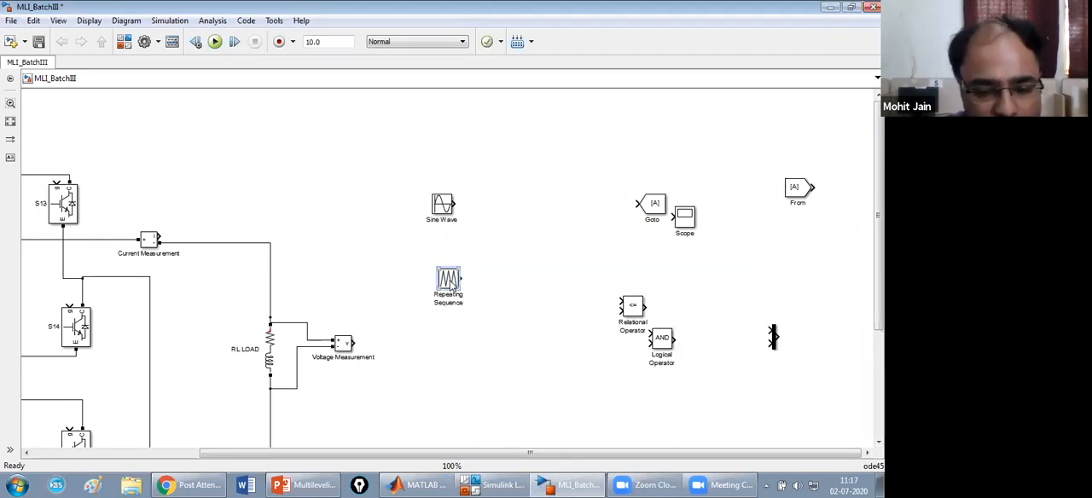
left_click_drag(451, 289, 460, 298)
key("ctrl+v")
key("ctrl+v")
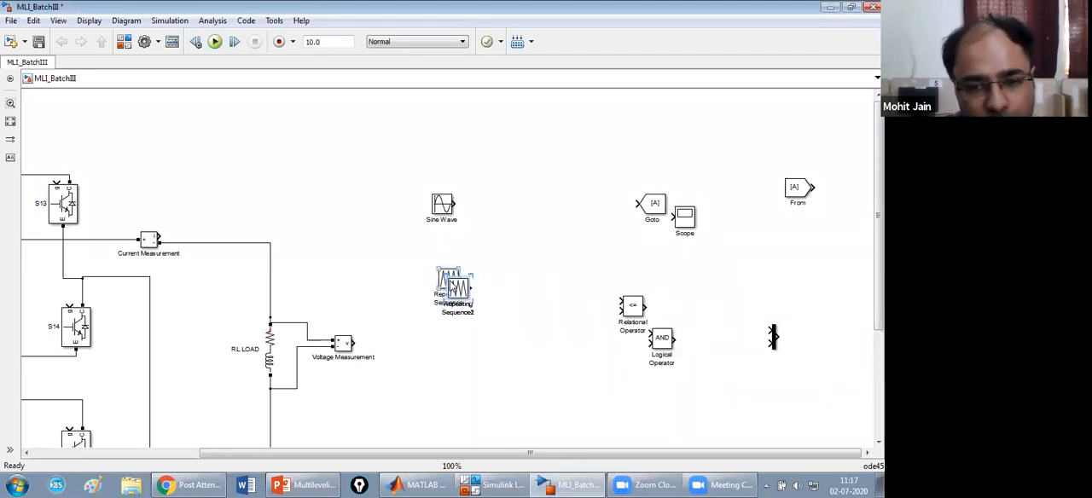
Spread the four Repeating Sequence blocks into an evenly spaced vertical column below the Sine Wave.
left_click_drag(458, 289, 458, 398)
left_click_drag(457, 288, 449, 332)
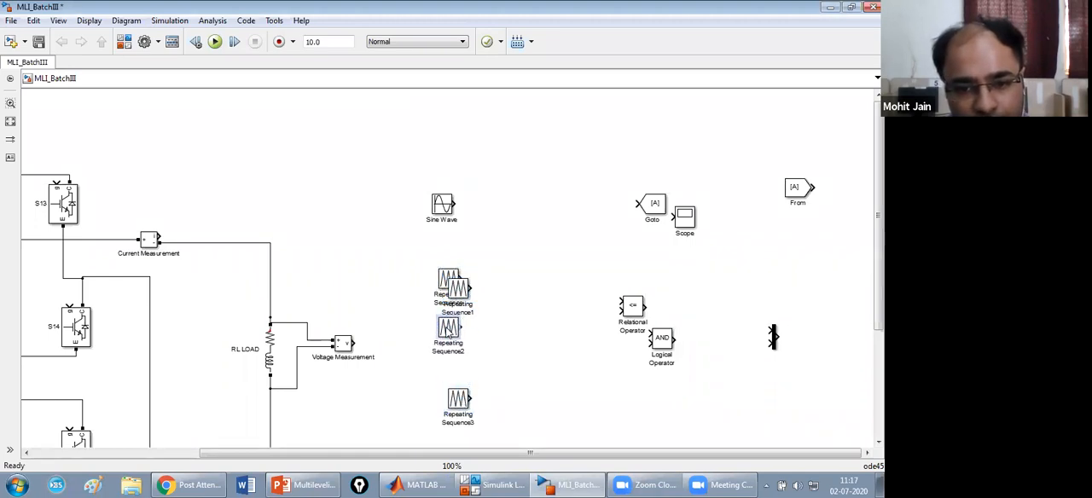
left_click(457, 405)
left_click_drag(457, 406, 458, 452)
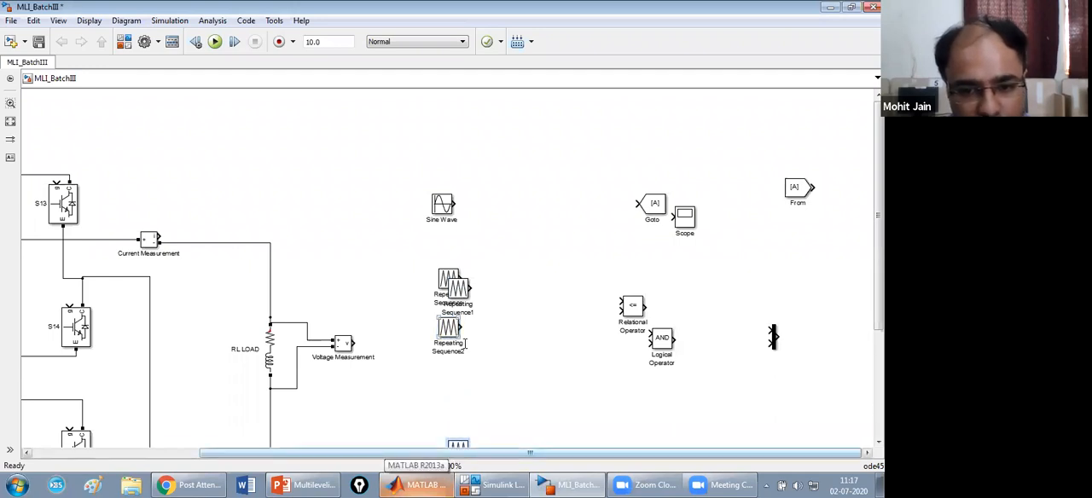
left_click_drag(452, 333, 461, 397)
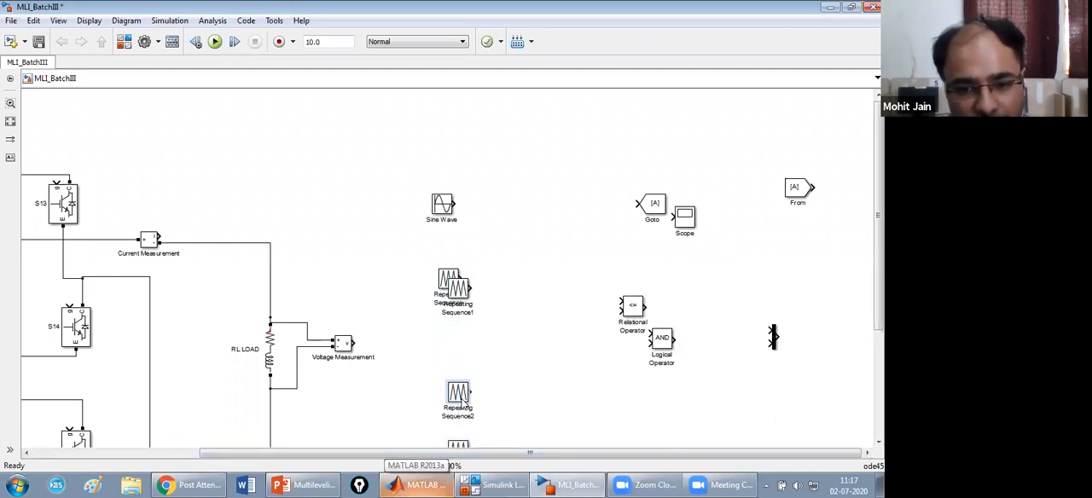
left_click_drag(459, 291, 459, 337)
left_click_drag(451, 280, 461, 270)
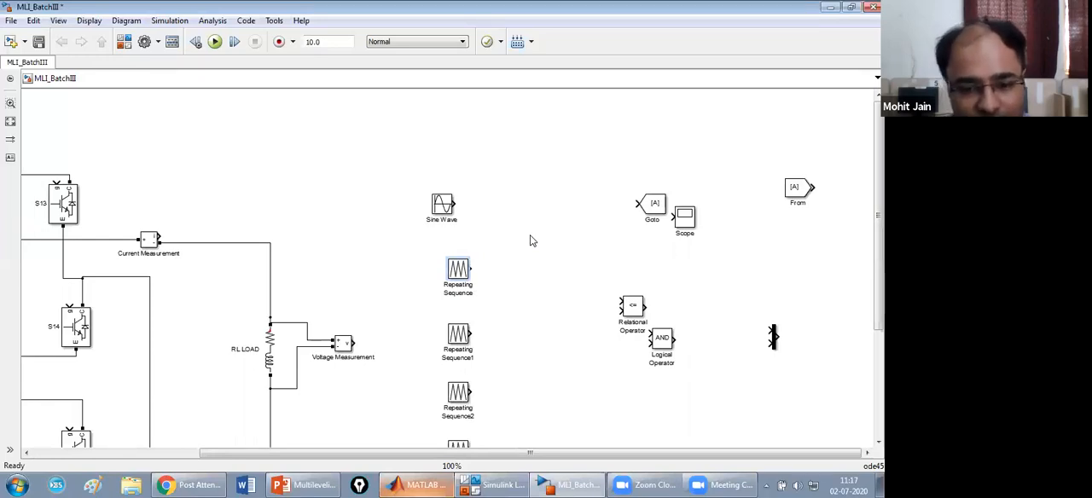
Search the Simulink library for constant and add the Simulink Constant block to MLI_BatchIII.
left_click(502, 485)
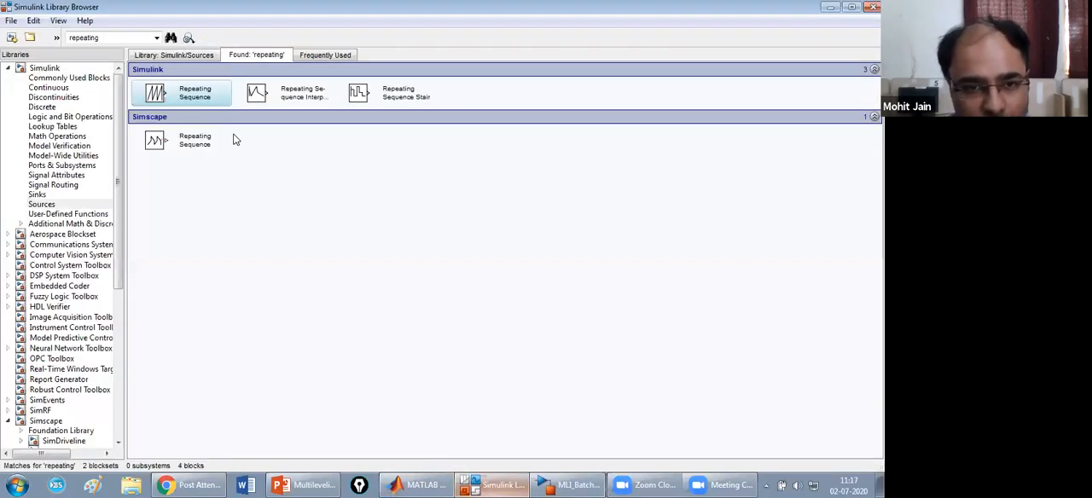
double_click(108, 38)
type("consta")
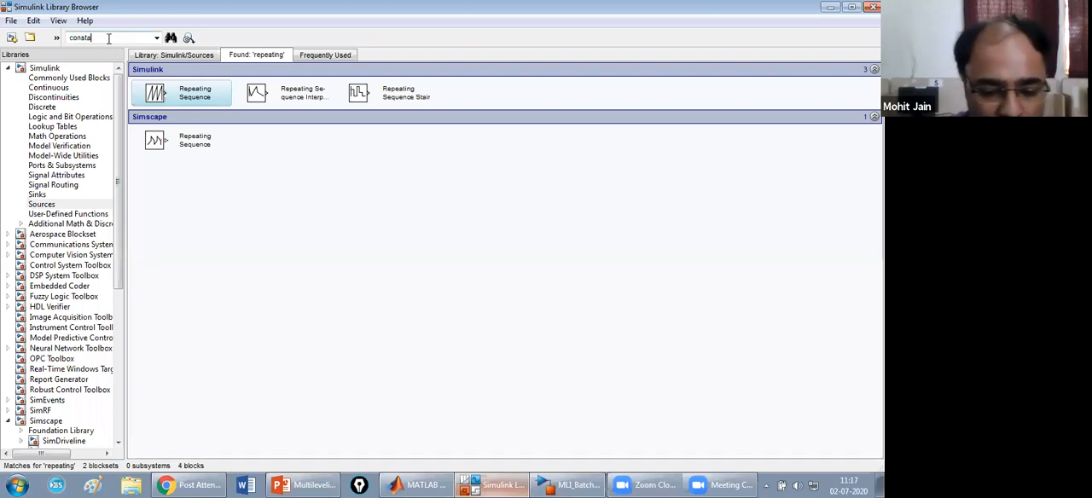
type("nt")
key("Return")
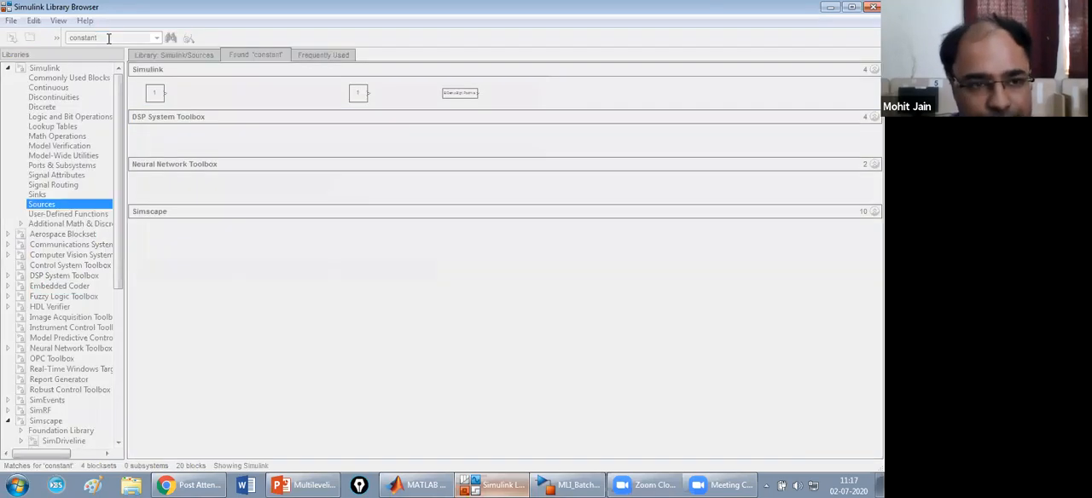
right_click(199, 100)
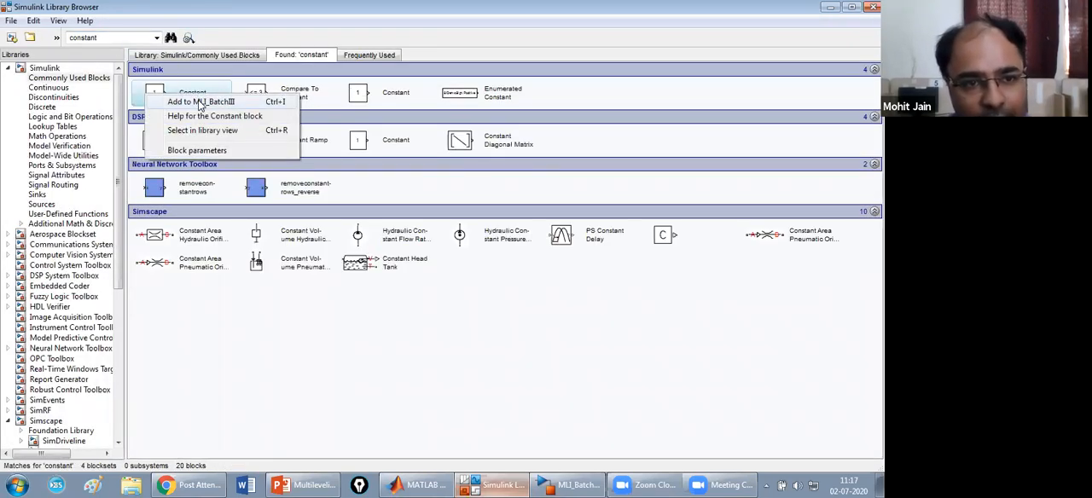
left_click(198, 101)
Search the library for sum, add the Simulink Sum block to MLI_BatchIII, and return to the model.
double_click(104, 36)
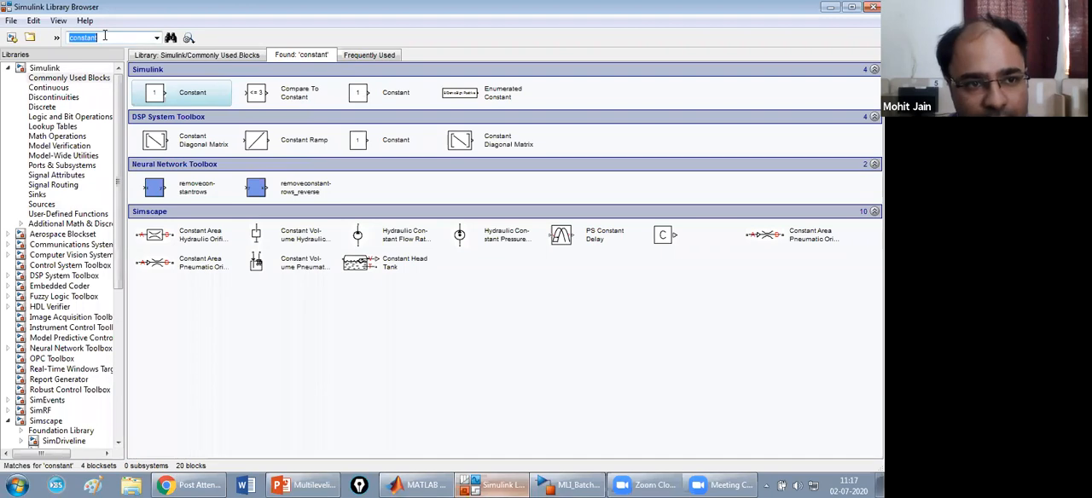
type("sum")
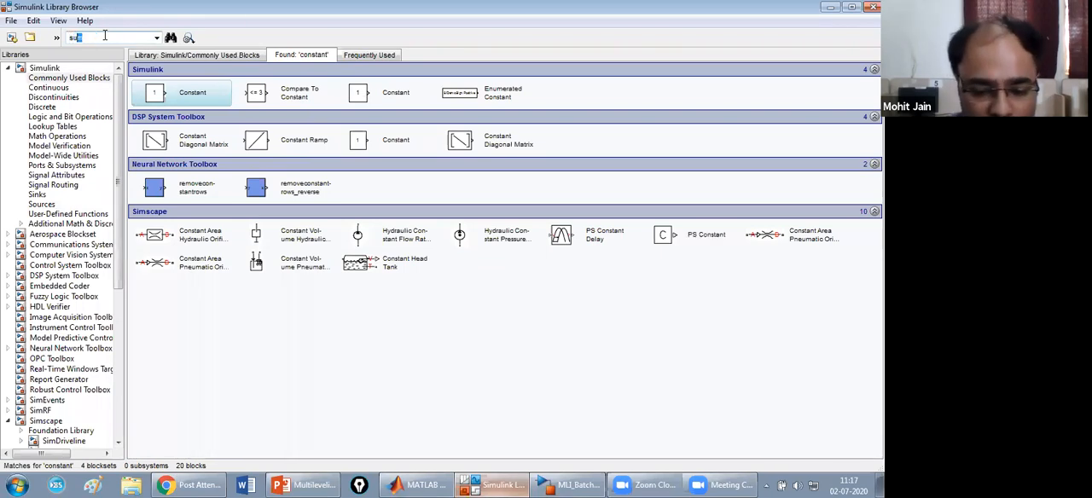
key("Return")
right_click(193, 96)
left_click(197, 101)
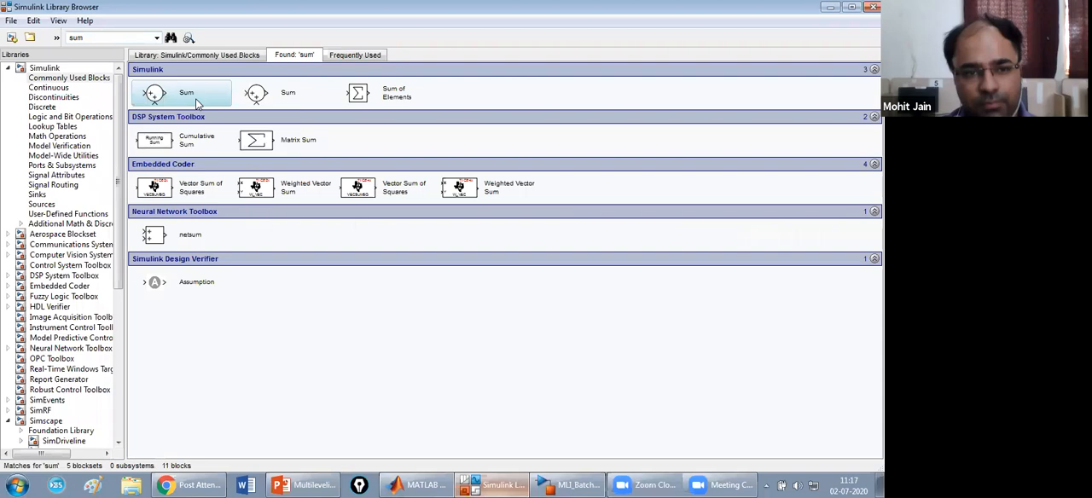
left_click(567, 484)
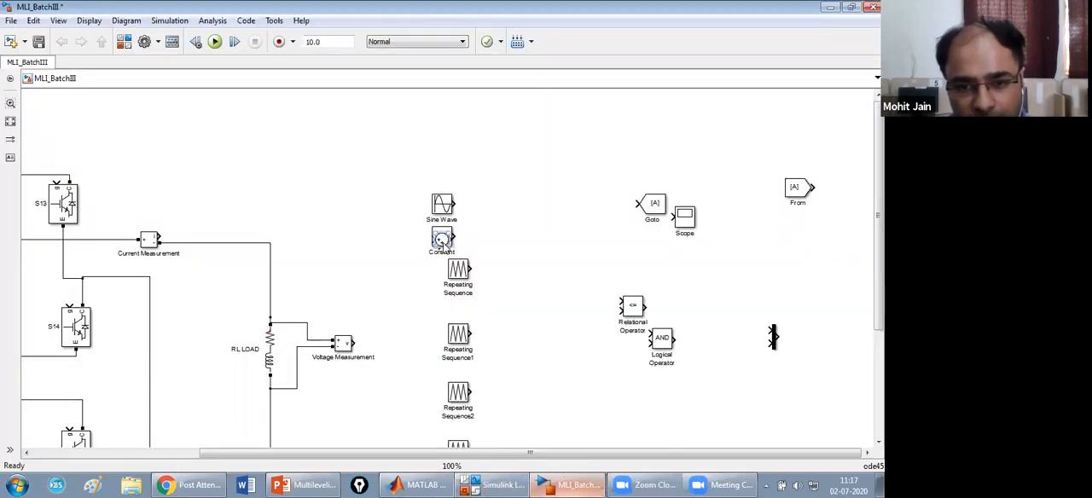
Move the Sum block clear of the Constant block and consult the 5-Level CHB-MLI Output Waveforms slide in PowerPoint before returning to the model.
left_click_drag(443, 245, 575, 249)
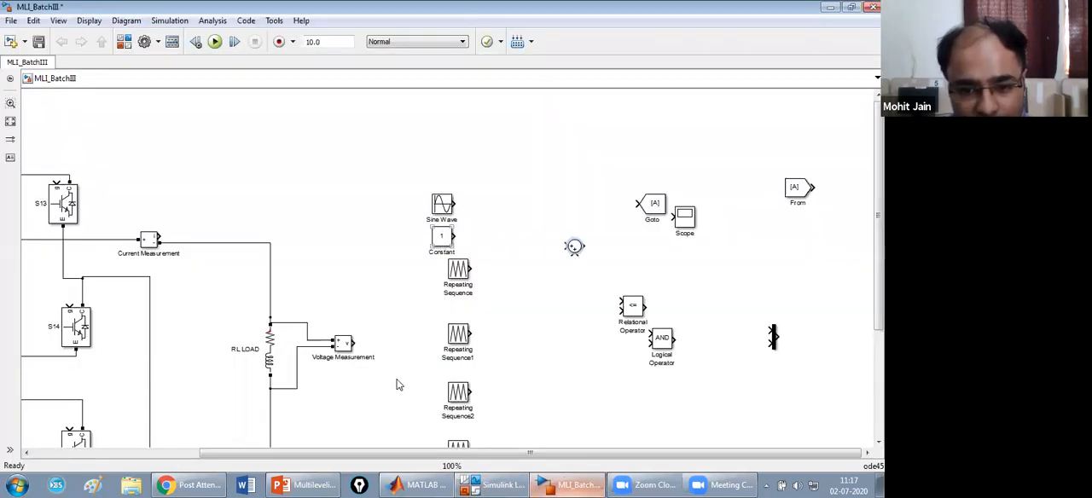
left_click(317, 484)
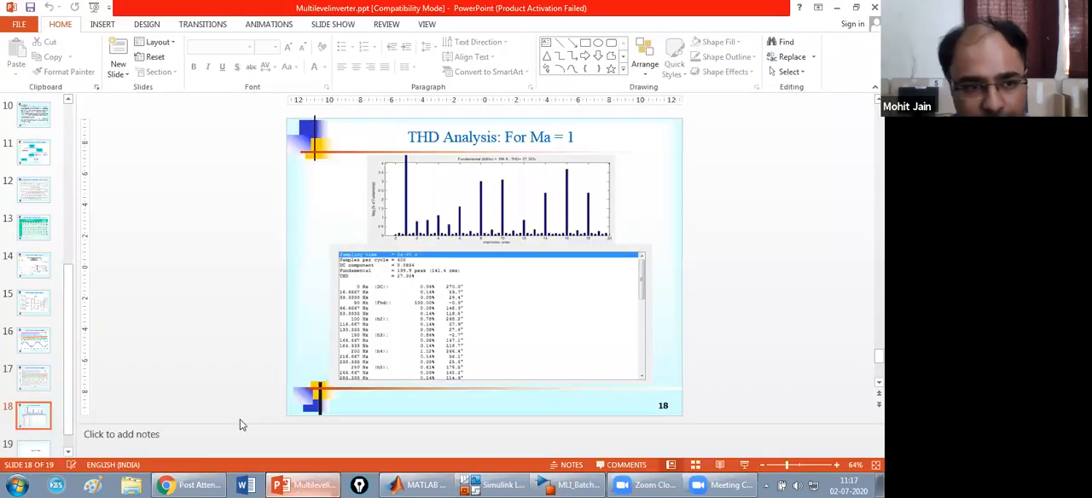
left_click(37, 346)
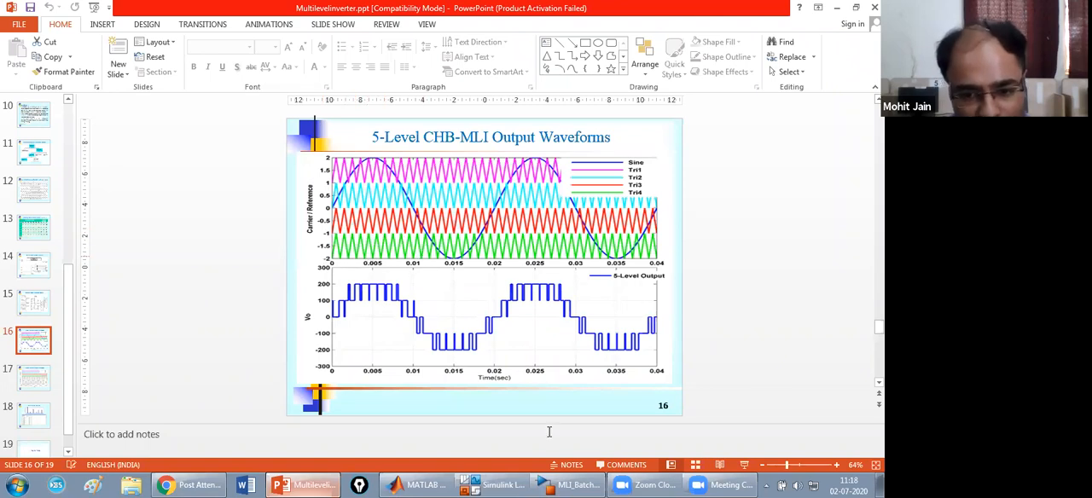
left_click(581, 485)
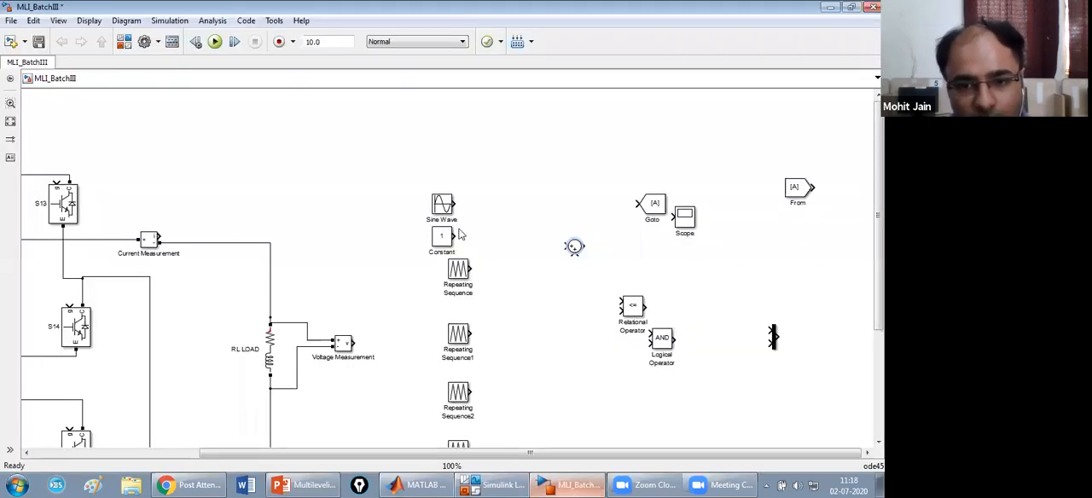
Connect the outputs of the Constant and the first Repeating Sequence to the two inputs of the Sum block.
left_click_drag(447, 237, 570, 246)
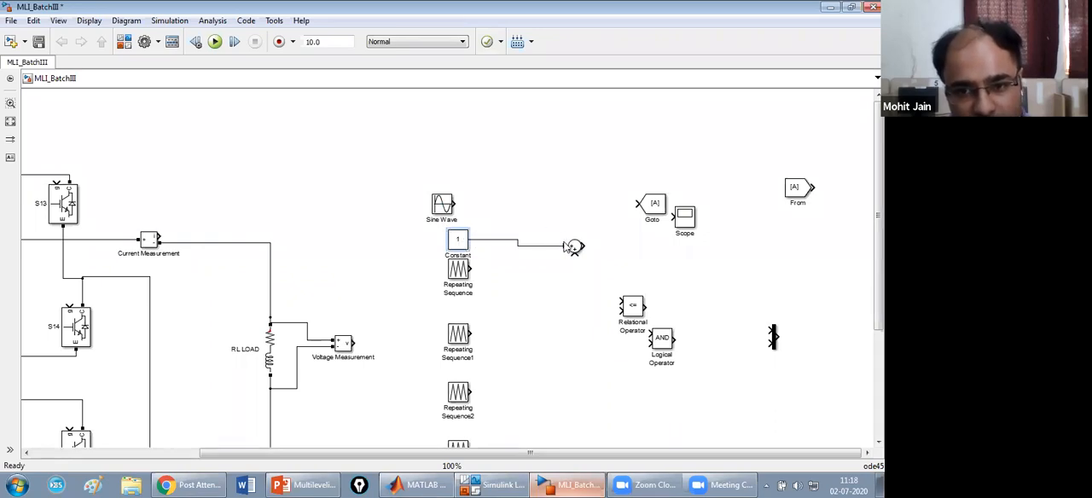
mouse_move(472, 269)
left_mouse_down()
mouse_move(556, 269)
mouse_move(575, 256)
left_mouse_up()
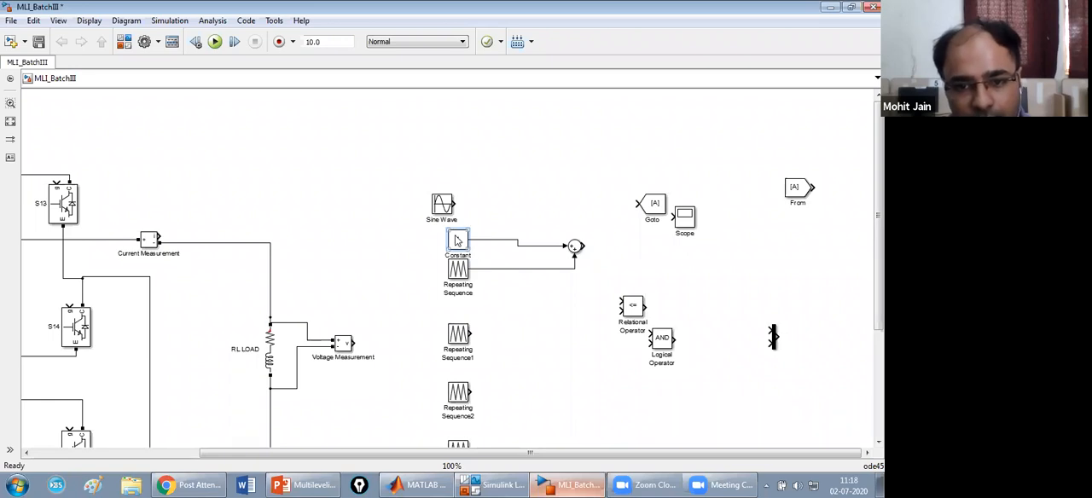
Raise Repeating Sequence1 and place a copy of the connected Constant and Sum pair just above Repeating Sequence2.
left_click_drag(439, 233, 585, 249)
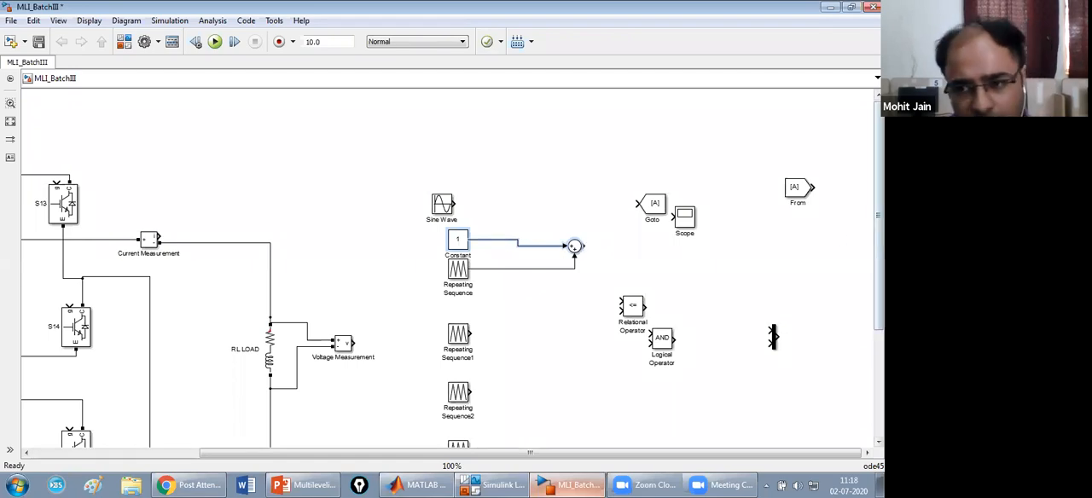
scroll(410, 160, "down", 3)
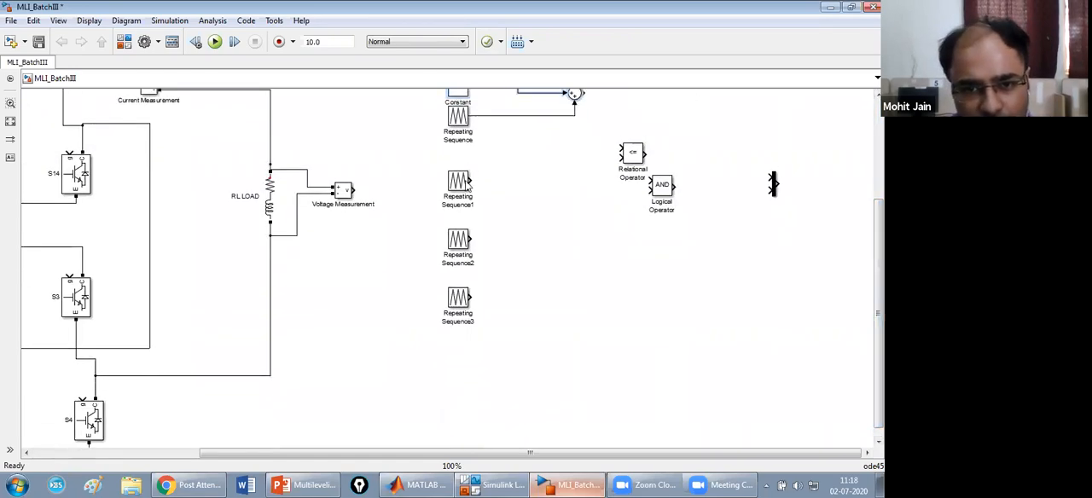
left_click_drag(459, 182, 460, 168)
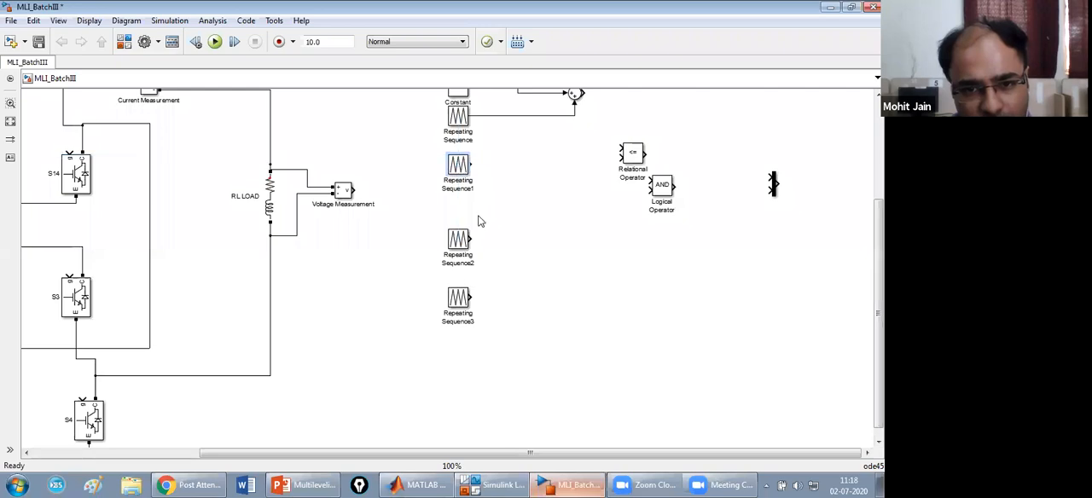
left_click(485, 215)
key("ctrl+v")
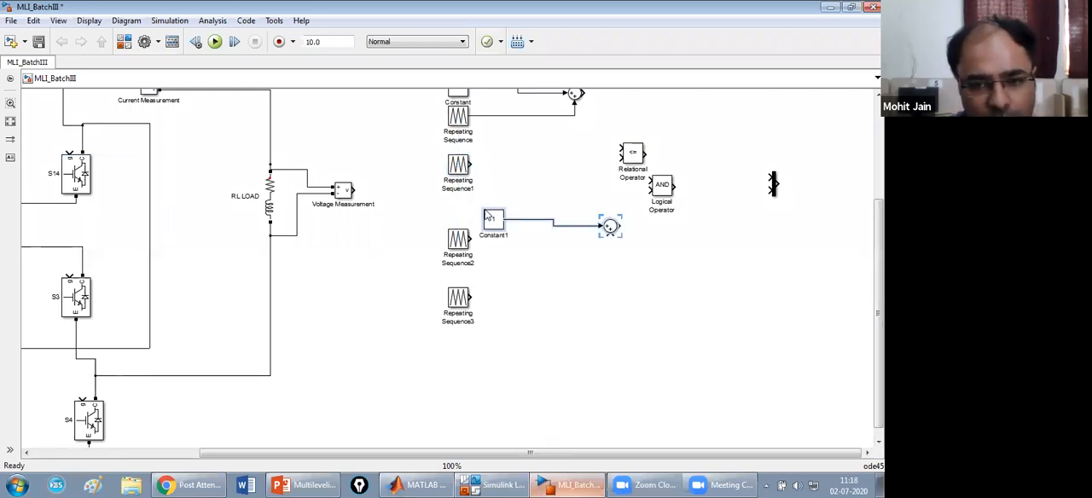
left_click_drag(496, 223, 441, 210)
Move Repeating Sequence2 and Repeating Sequence3 further down and place another copy of the Constant and Sum pair between them.
left_click(468, 313)
left_click_drag(464, 304, 463, 376)
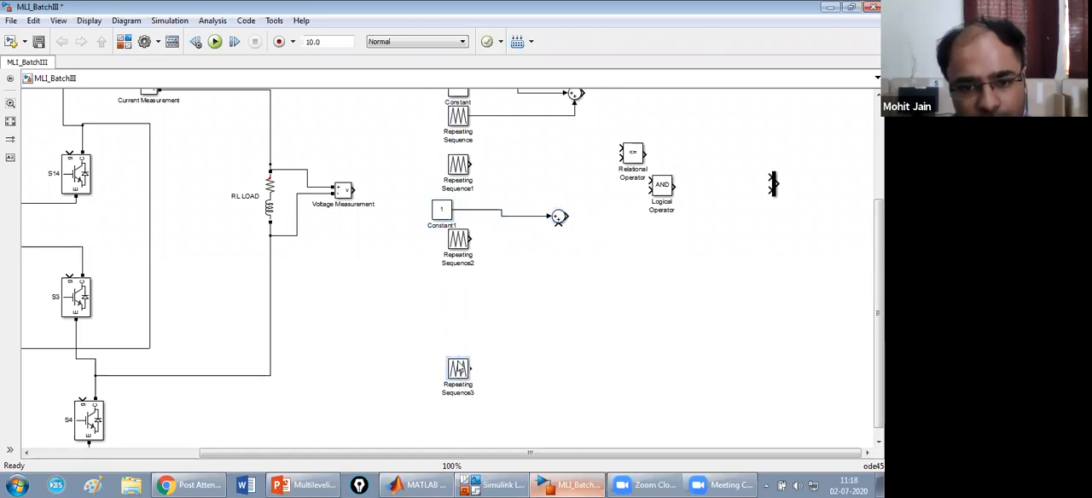
left_click_drag(461, 245, 446, 261)
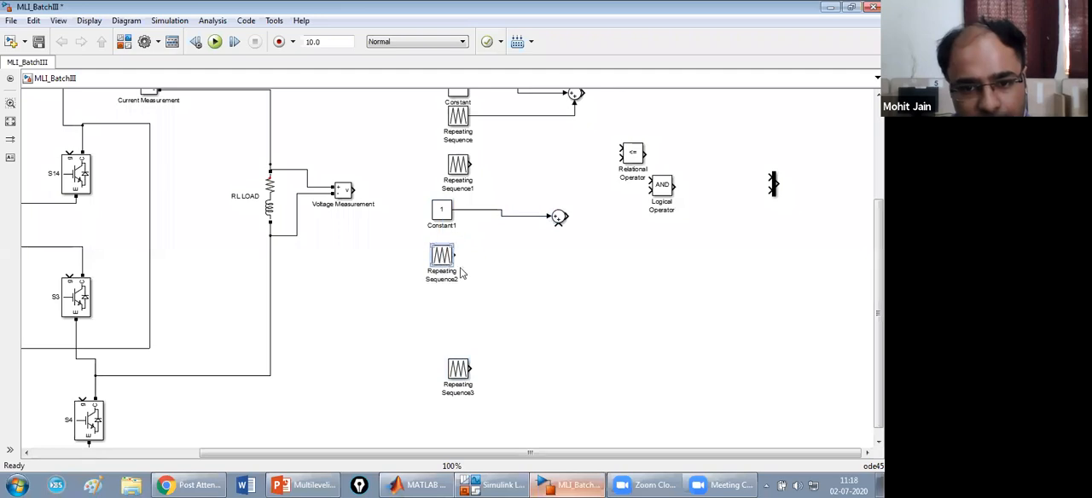
key("ctrl+v")
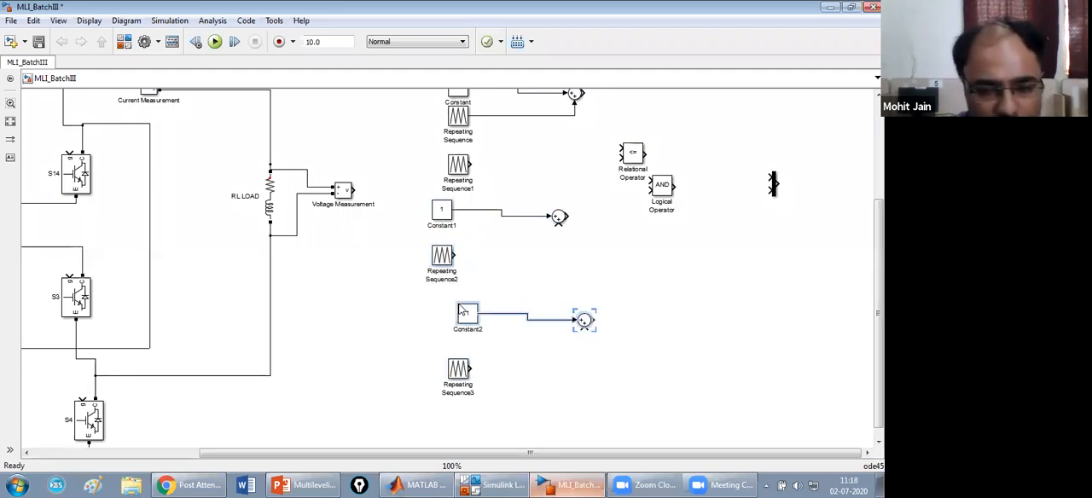
left_click_drag(469, 318, 453, 314)
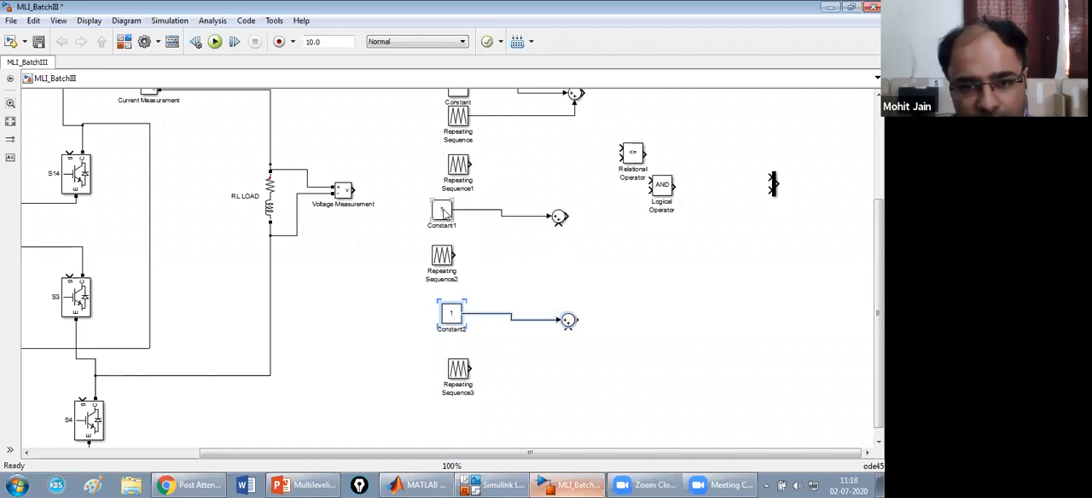
Set Constant1 to -1 and connect Repeating Sequence2 to the free input of its Sum block.
double_click(443, 213)
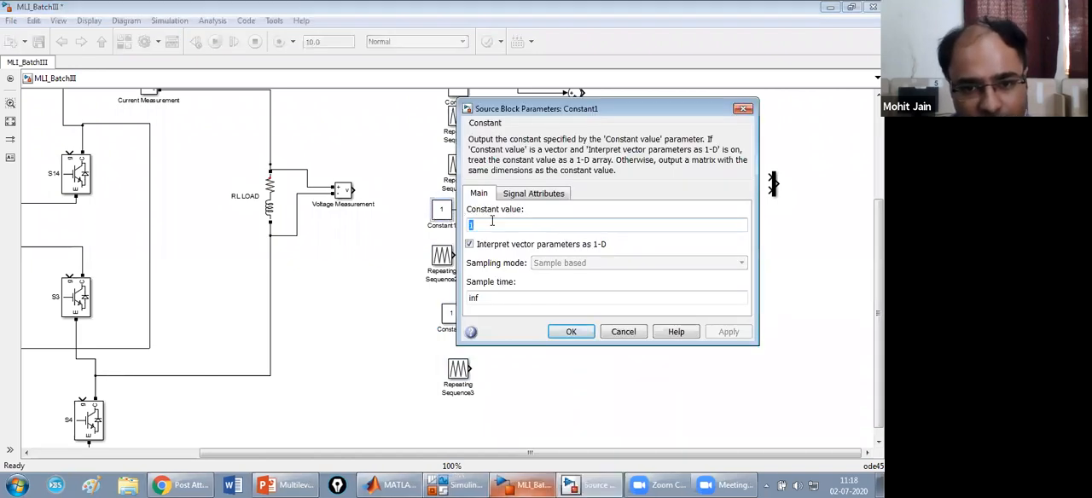
type("-")
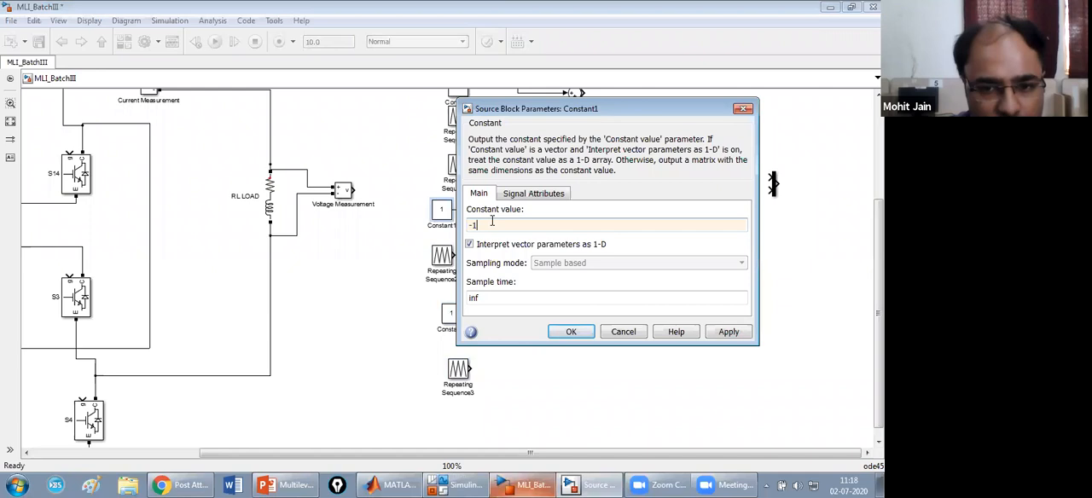
left_click(739, 334)
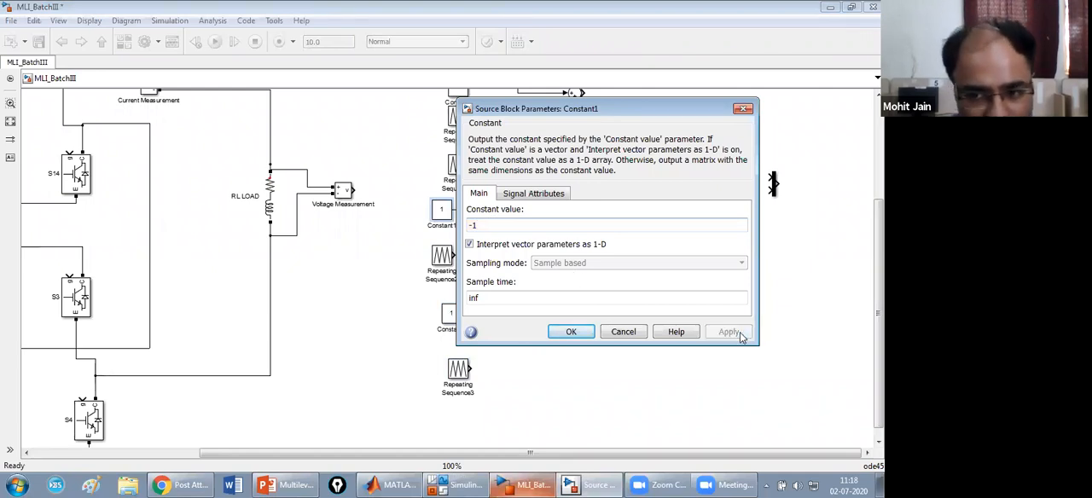
left_click(576, 334)
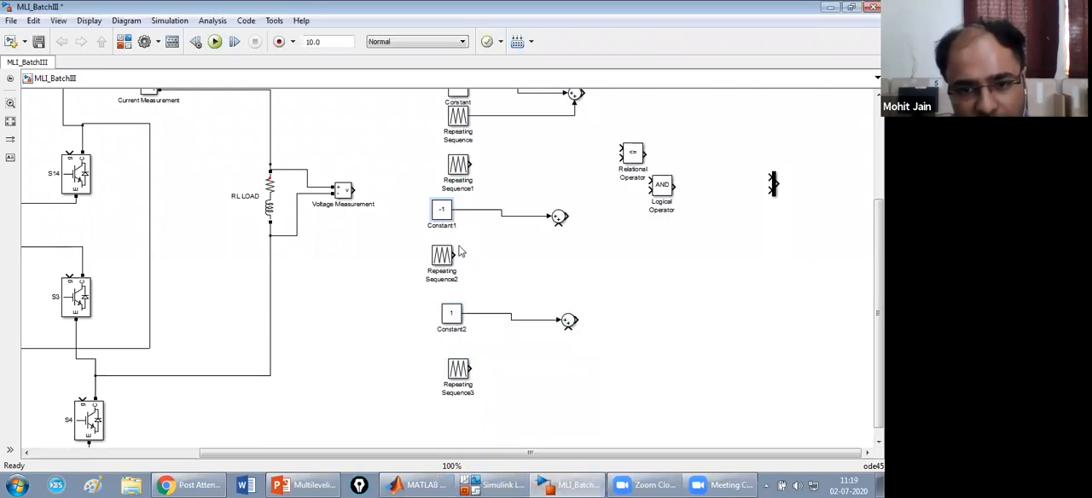
left_click_drag(456, 252, 562, 224)
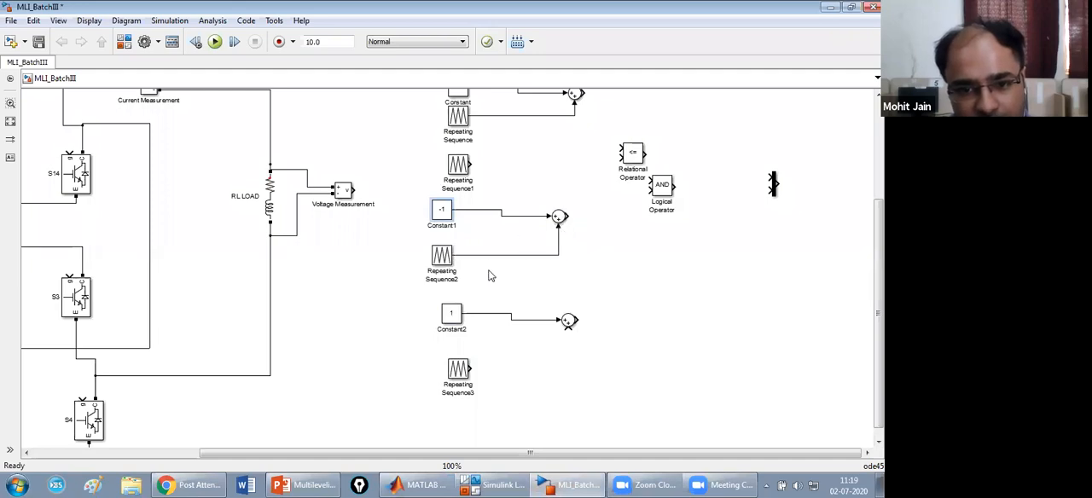
Set Constant2 to -2 and connect Repeating Sequence3 to the free input of its Sum block.
double_click(452, 314)
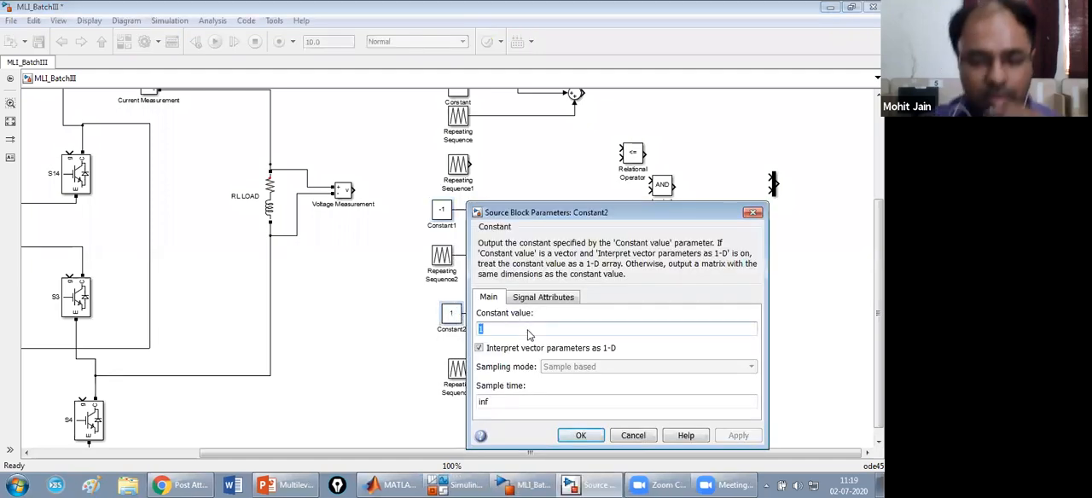
type("-2")
left_click(732, 437)
left_click(569, 437)
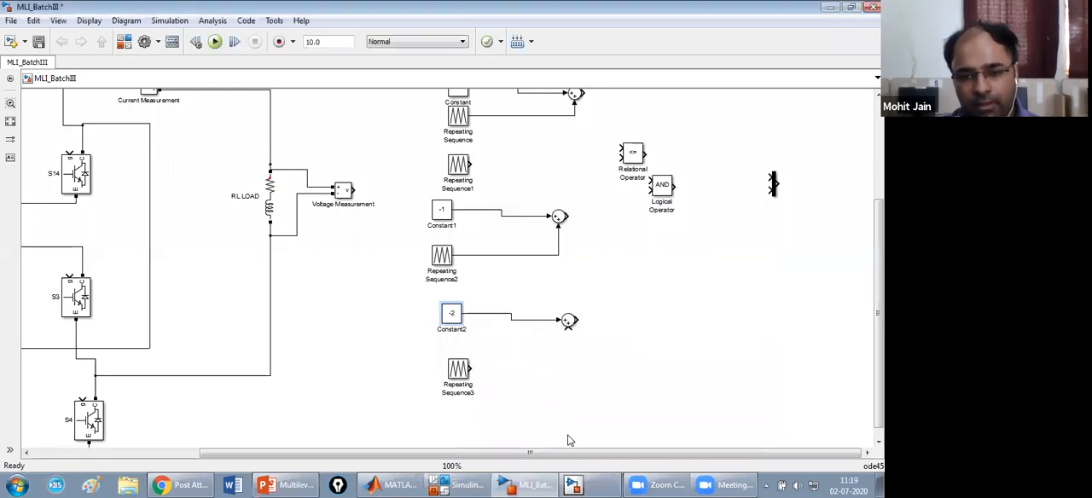
left_click_drag(470, 367, 568, 327)
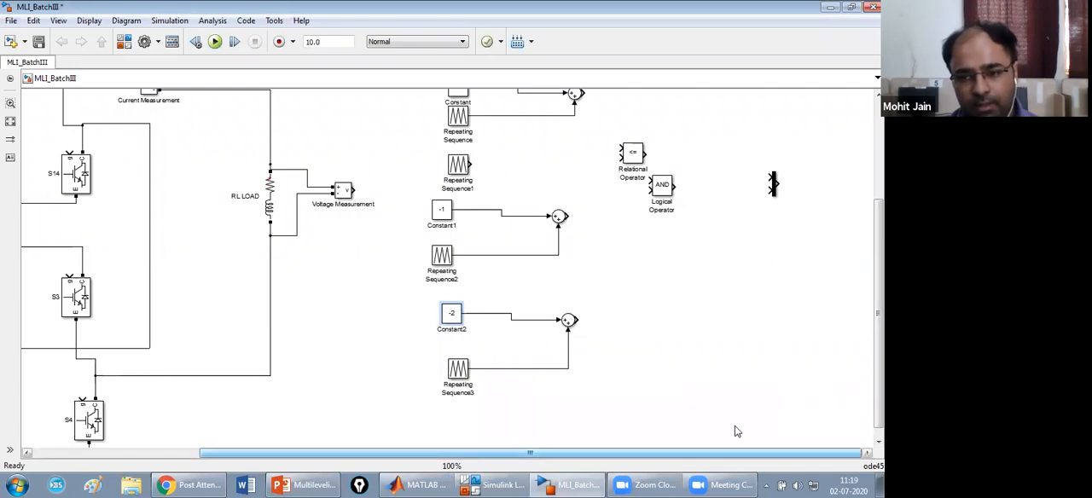
Move the Mux next to the Sum blocks and shift the Logical Operator and Relational Operator farther right, below the From block.
scroll(736, 433, "up", 1)
scroll(761, 319, "up", 2)
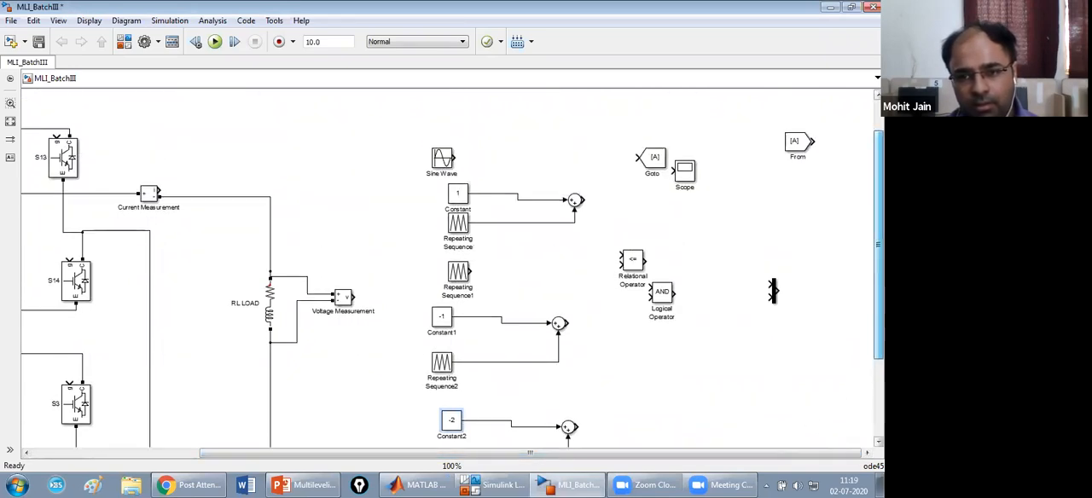
left_click_drag(774, 292, 605, 345)
left_click(664, 292)
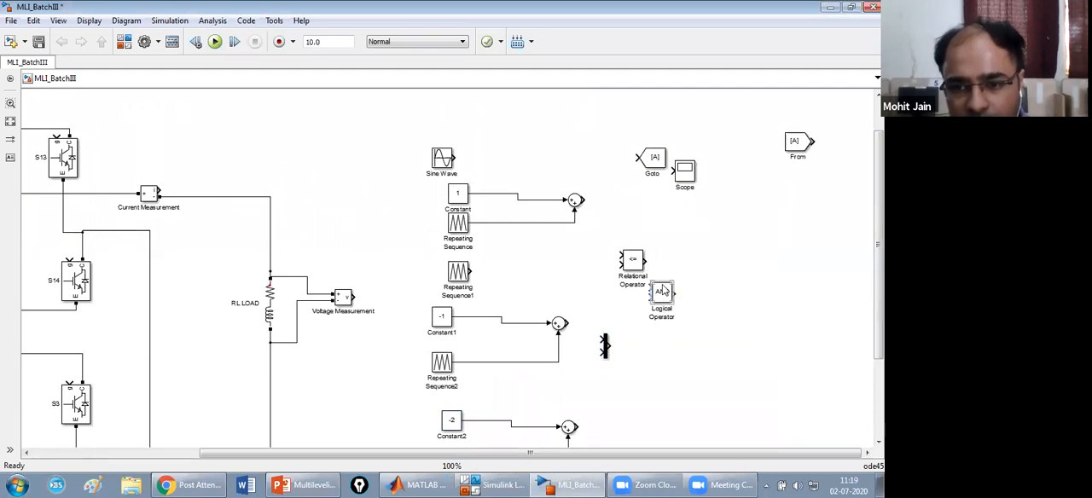
left_click_drag(659, 296, 847, 260)
left_click_drag(636, 261, 775, 218)
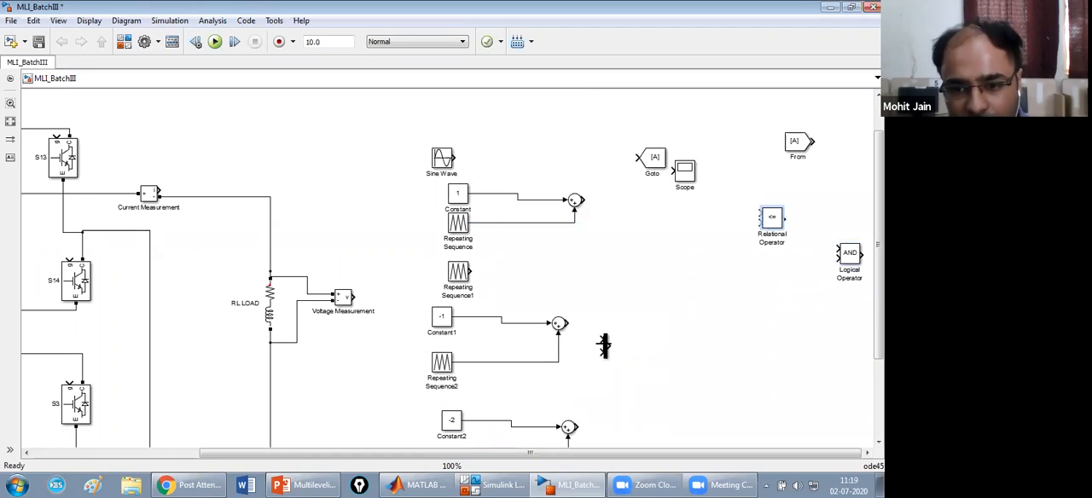
Stretch the Mux into a tall bar and position it alongside the column of carrier and Sum blocks.
left_click(605, 344)
left_click_drag(609, 359, 613, 453)
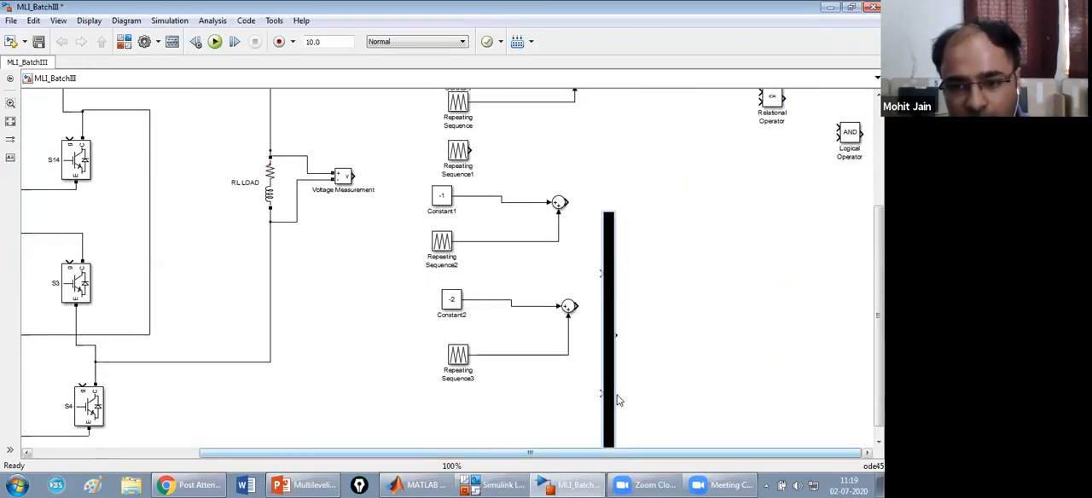
left_click_drag(608, 335, 646, 182)
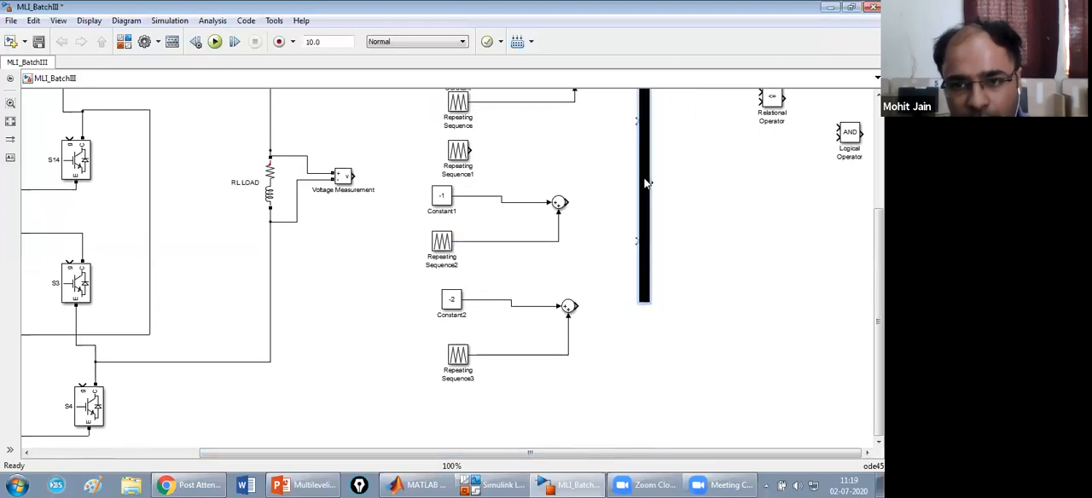
Set the Mux's number of inputs to 4.
double_click(647, 179)
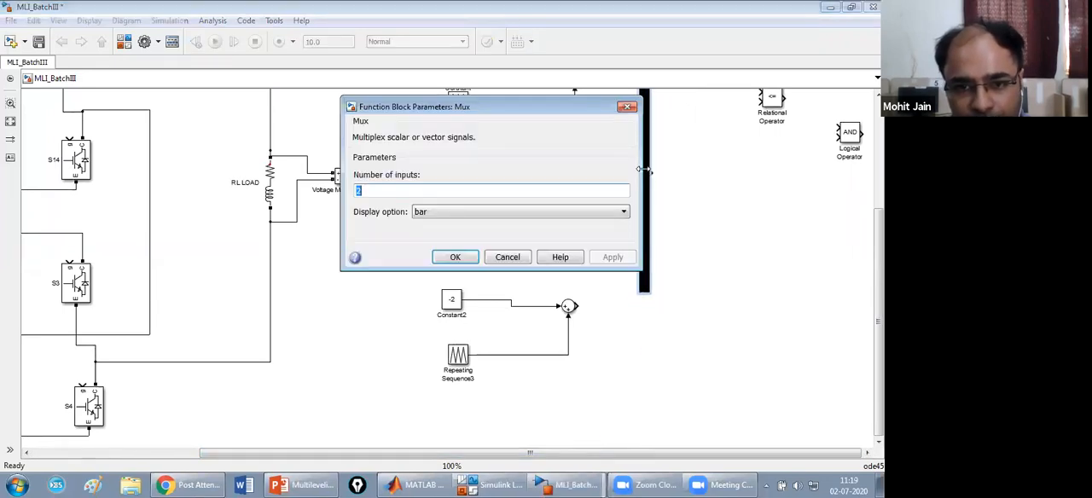
type("4")
left_click(615, 257)
left_click(452, 259)
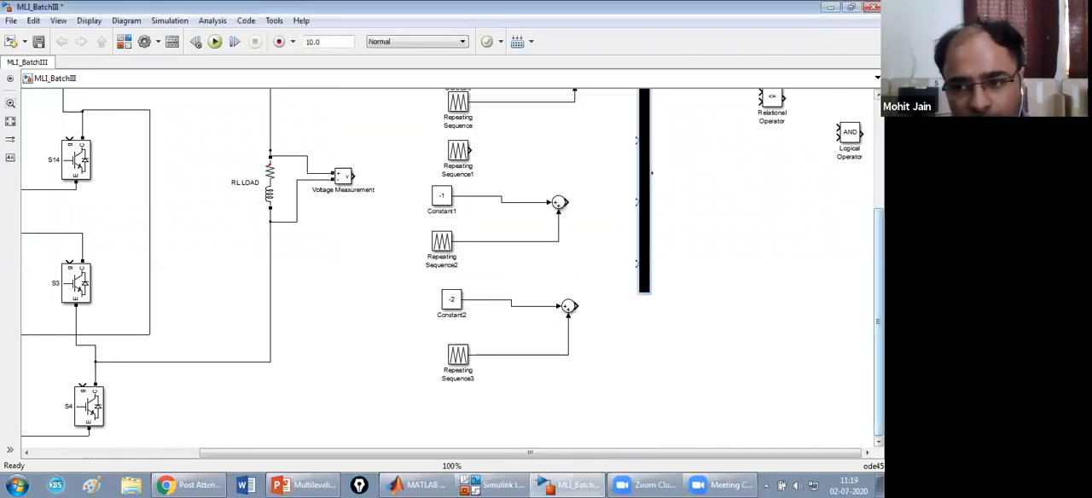
Set the Mux's number of inputs to 5.
left_click_drag(879, 268, 880, 200)
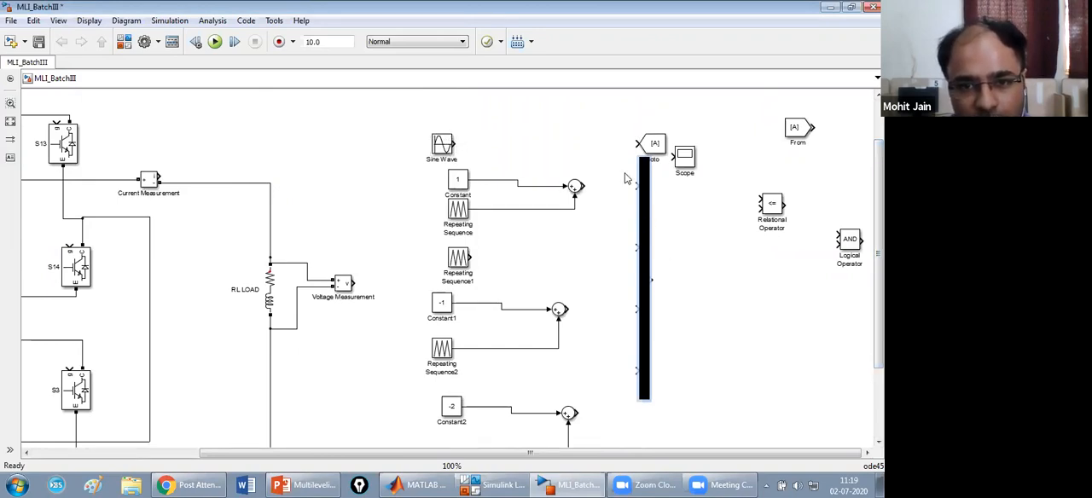
double_click(646, 211)
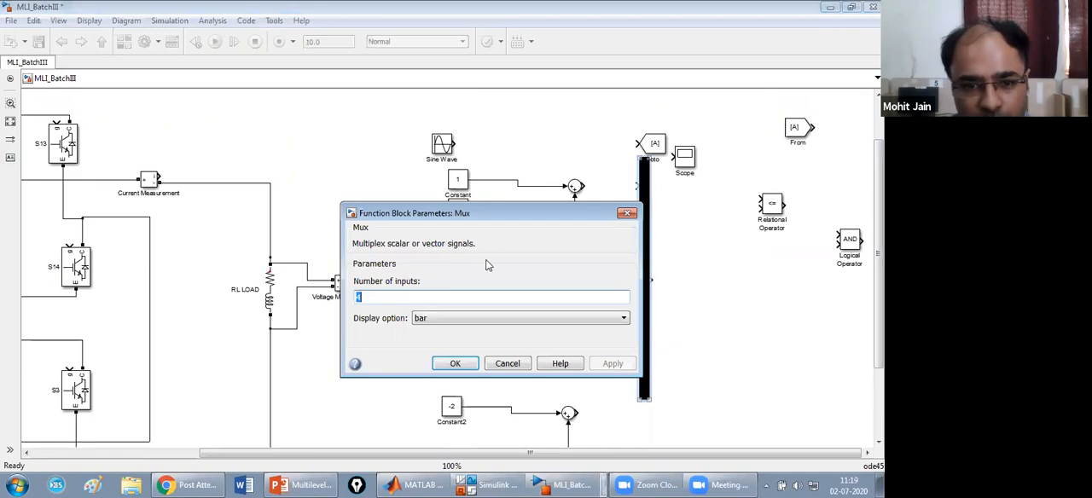
type("5")
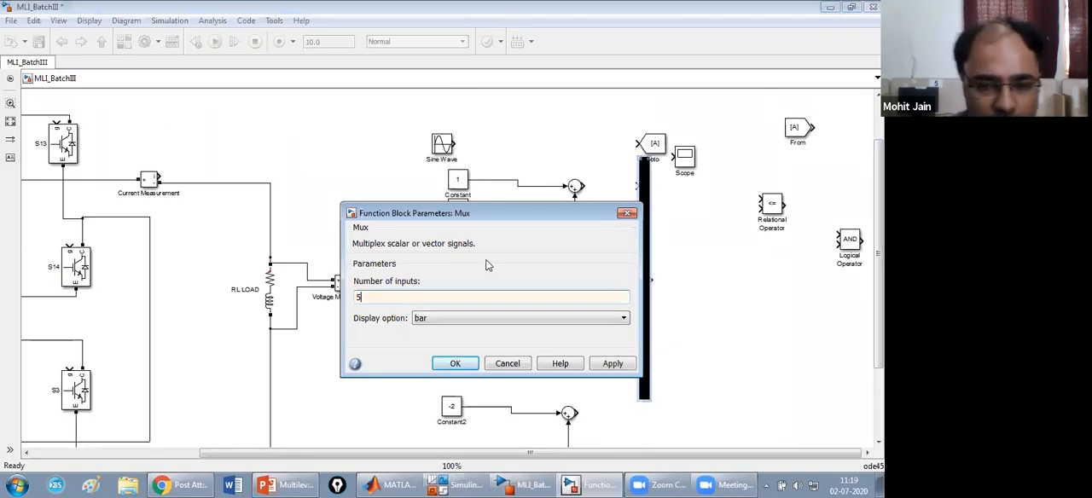
left_click(613, 363)
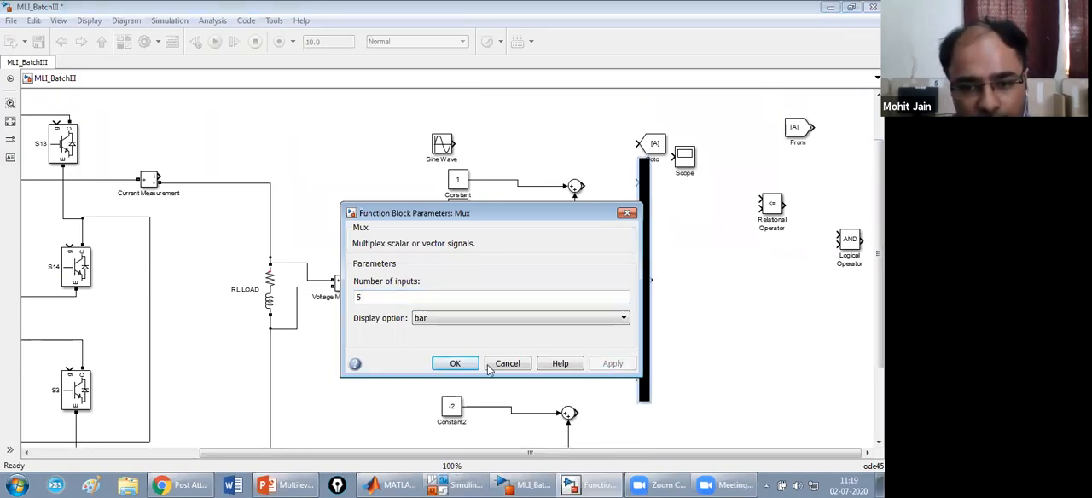
left_click(455, 364)
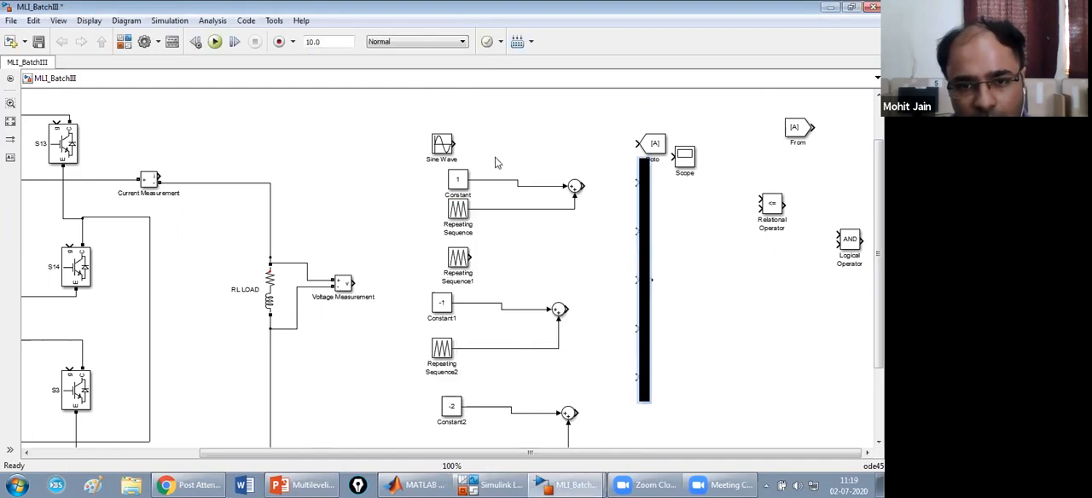
Connect the Sine Wave, the upper Sum, Repeating Sequence1 and the two lower Sums, in that order, to the five Mux inputs.
double_click(450, 146)
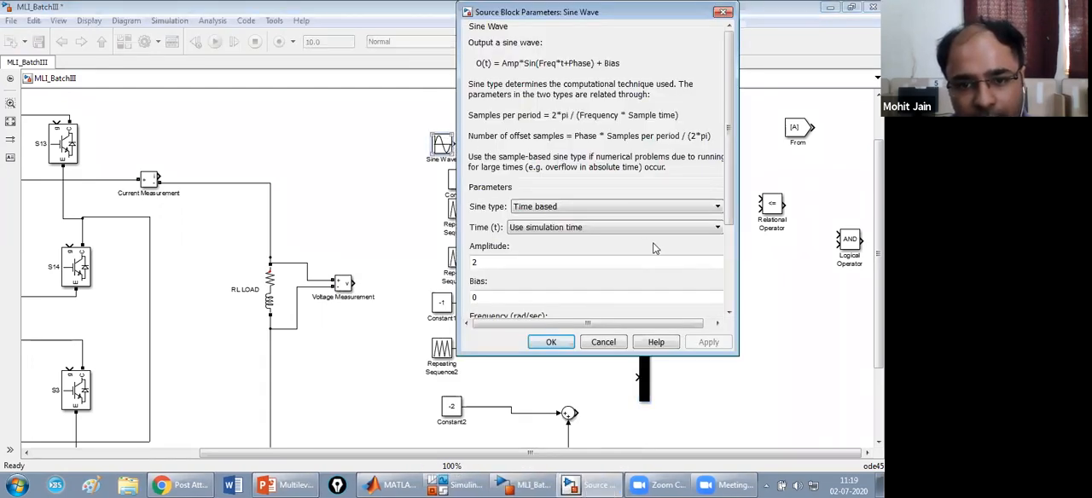
left_click(551, 342)
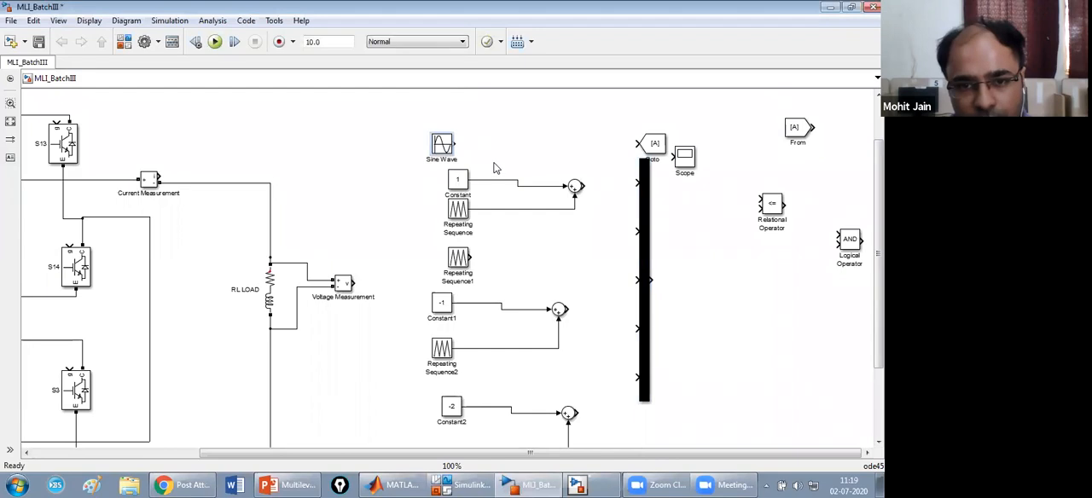
left_click_drag(456, 144, 645, 184)
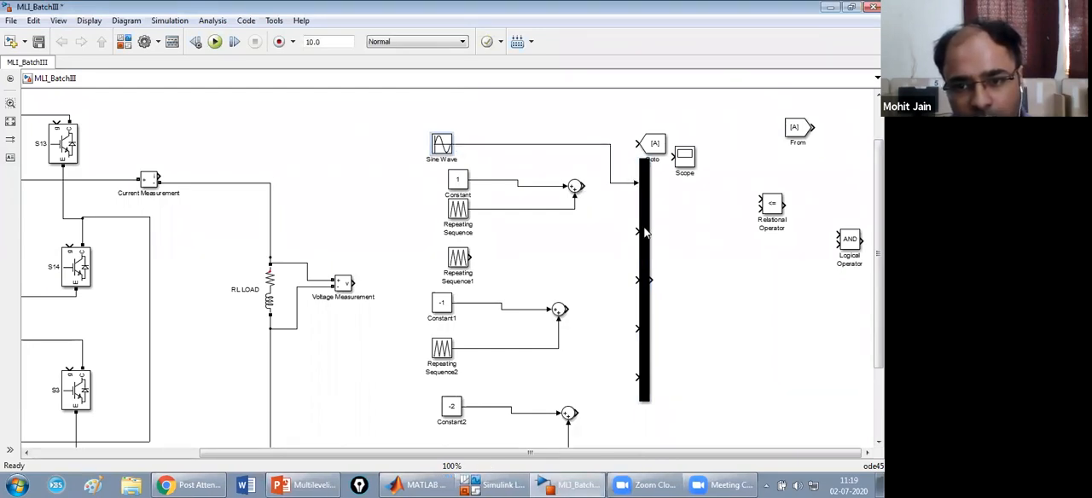
left_click_drag(586, 185, 643, 239)
left_click_drag(470, 255, 647, 280)
left_click_drag(568, 311, 640, 328)
left_click_drag(581, 411, 641, 378)
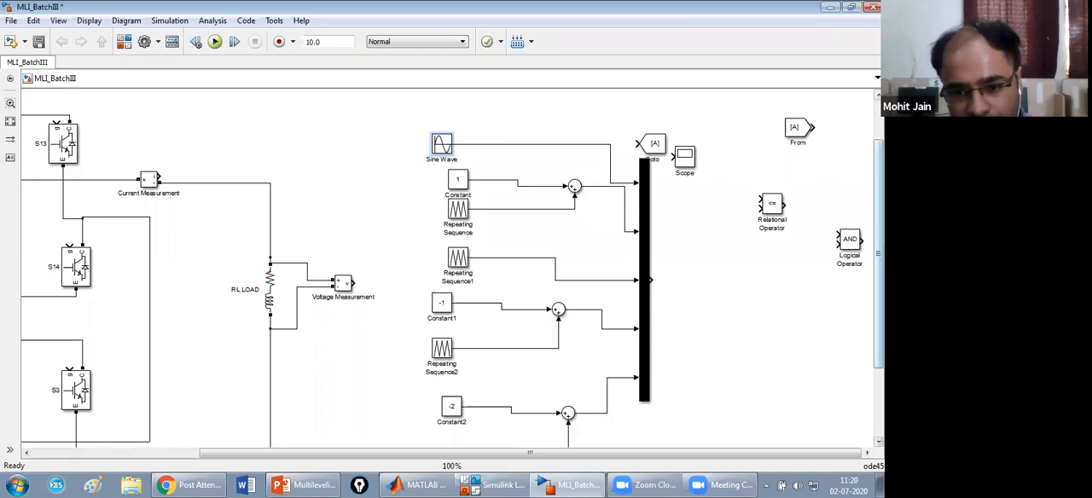
Shift the Relational Operator slightly toward the Mux and set its operator to >=.
scroll(709, 220, "down", 1)
scroll(710, 219, "up", 2)
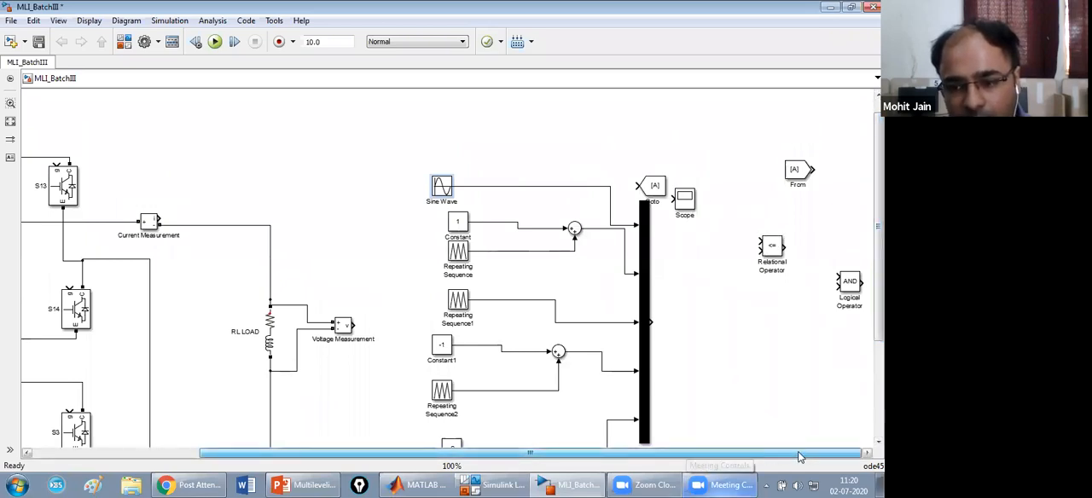
left_click_drag(779, 251, 763, 237)
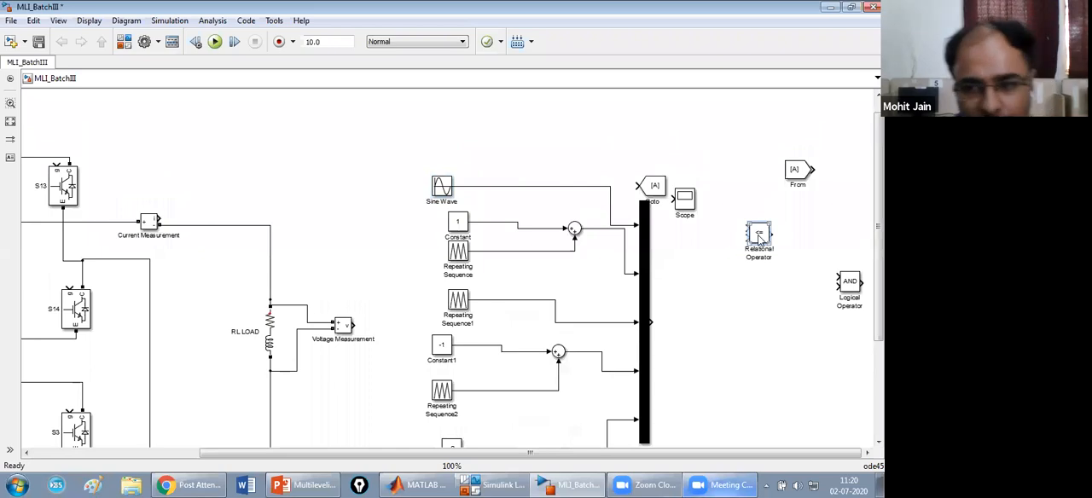
double_click(759, 235)
left_click(530, 241)
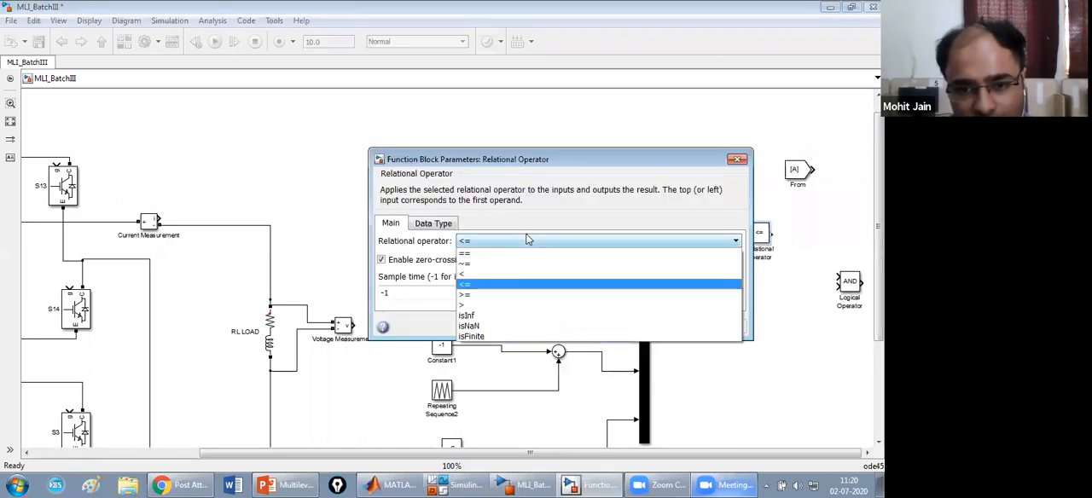
left_click(482, 296)
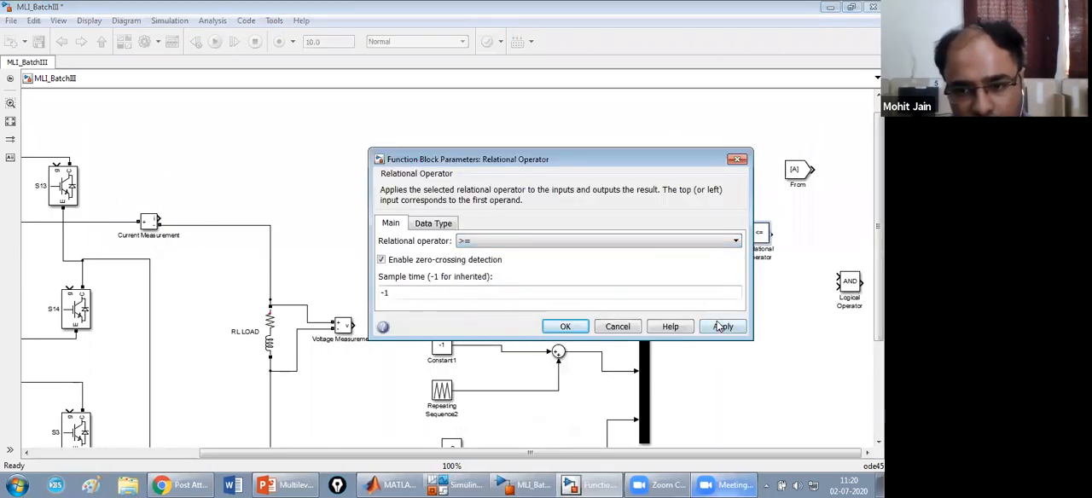
left_click(567, 327)
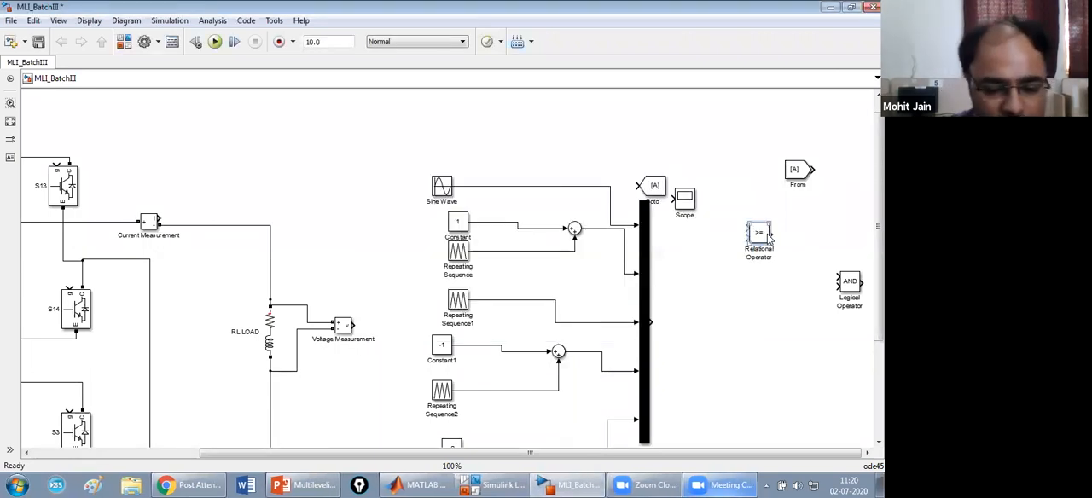
Add three copies of the >= Relational Operator and arrange them in a column below the original.
key("ctrl+v")
key("ctrl+v")
left_click(770, 242)
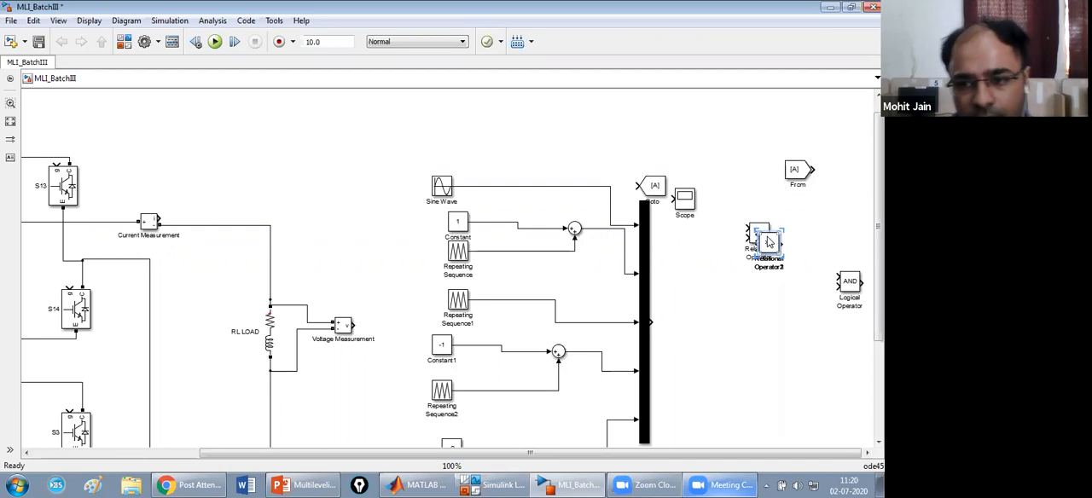
left_click_drag(769, 245, 769, 371)
left_click_drag(770, 245, 769, 308)
left_click_drag(776, 370, 775, 446)
left_click_drag(773, 306, 775, 397)
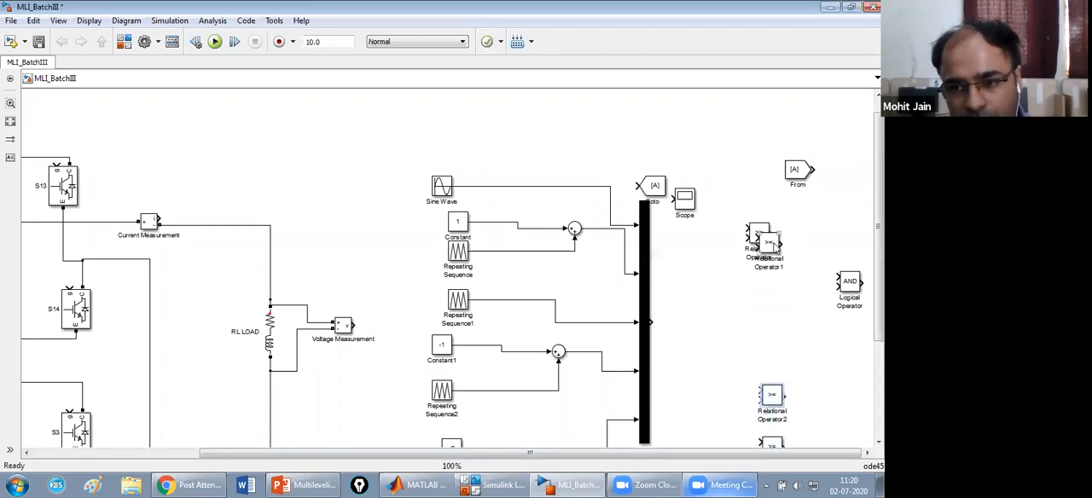
left_click_drag(776, 243, 766, 319)
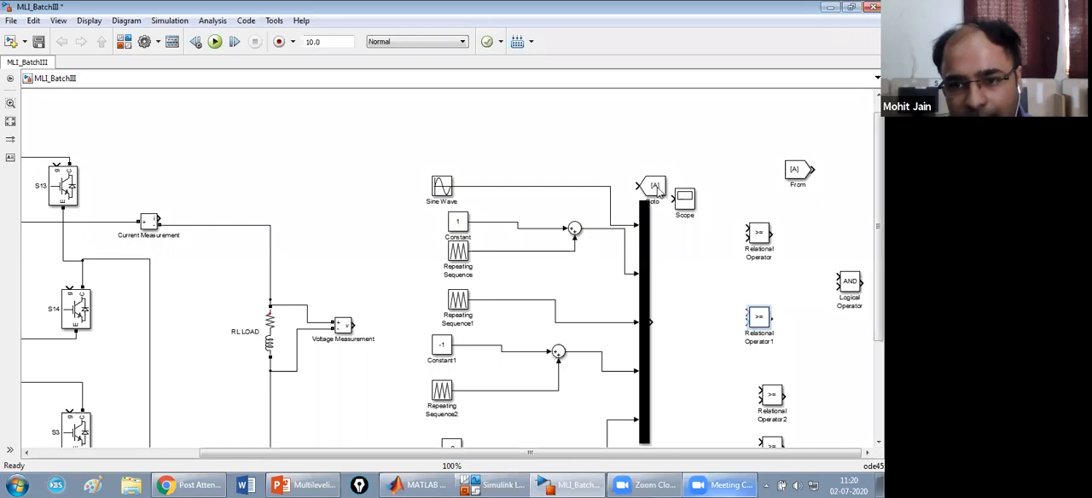
Move the Goto and Scope blocks above the Mux and branch the Sine Wave signal to the first input of all four Relational Operators.
left_click_drag(660, 186, 755, 106)
left_click_drag(687, 201, 687, 129)
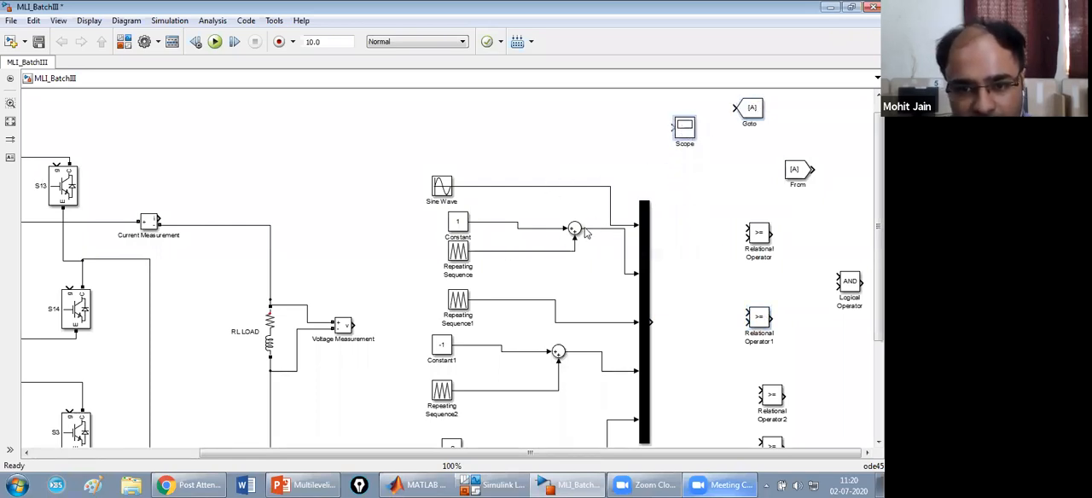
mouse_move(746, 230)
left_mouse_down()
mouse_move(705, 205)
mouse_move(611, 198)
left_mouse_up()
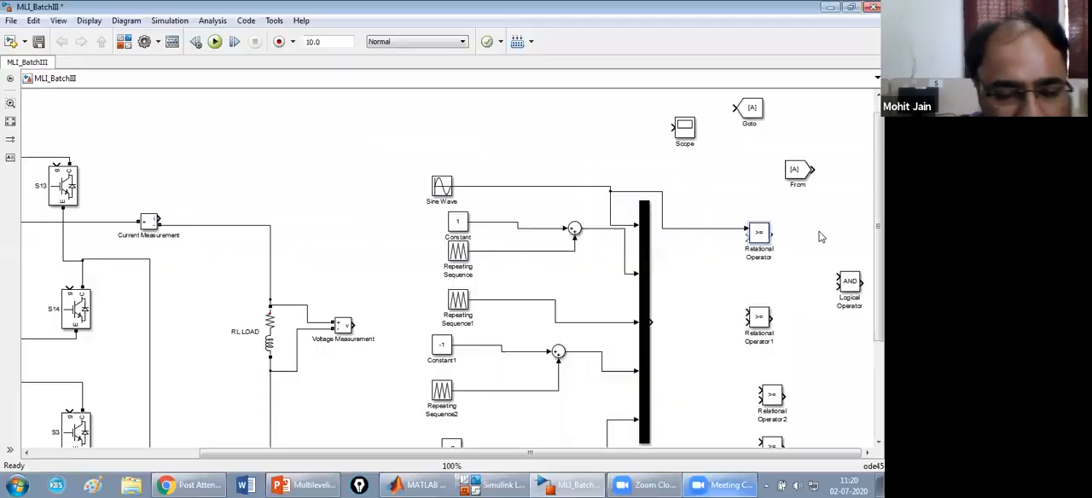
left_click_drag(747, 312, 727, 228)
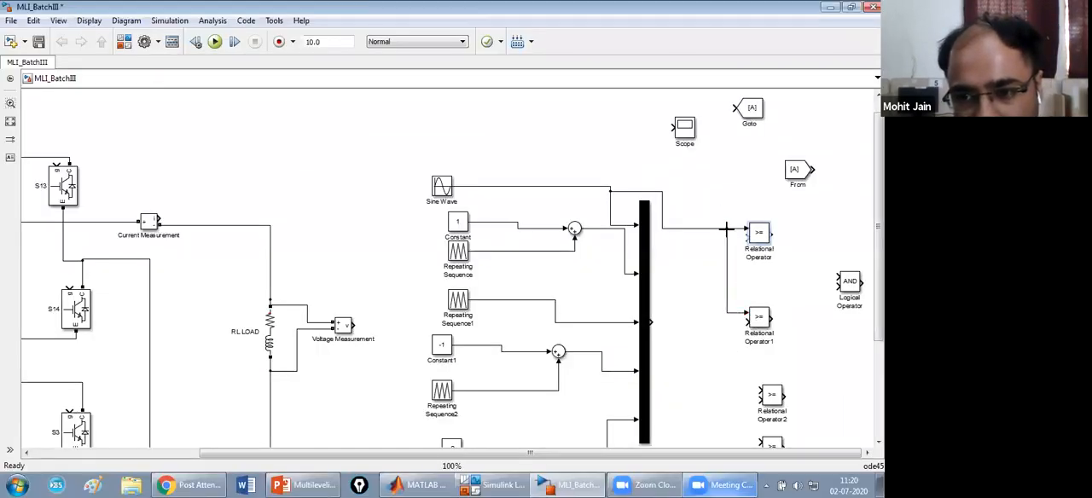
left_click_drag(754, 392, 729, 313)
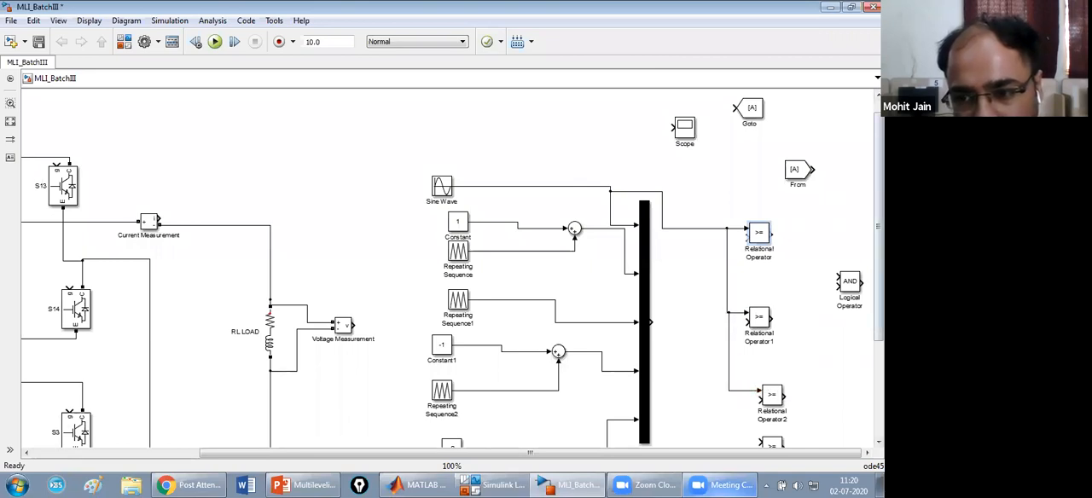
scroll(882, 444, "up", 2)
scroll(882, 444, "up", 2)
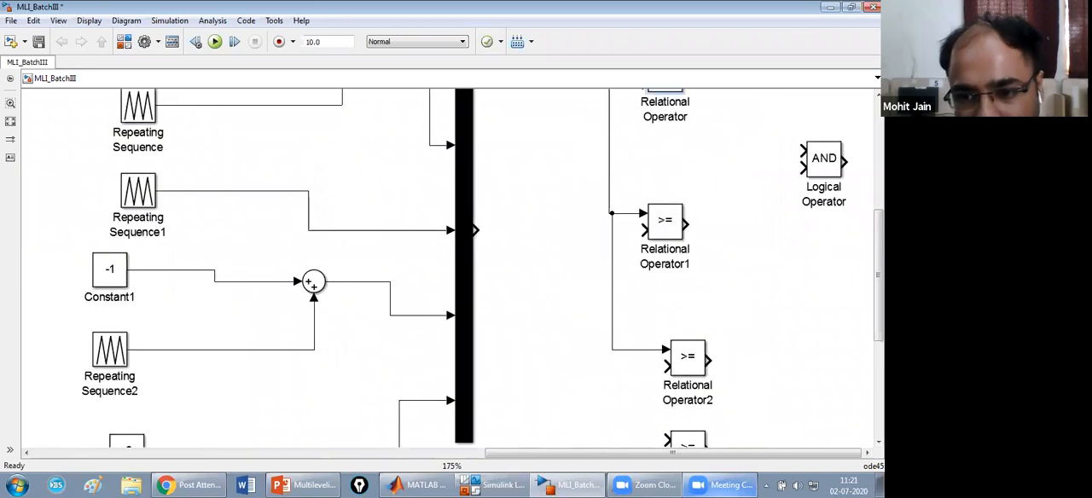
scroll(731, 276, "down", 4)
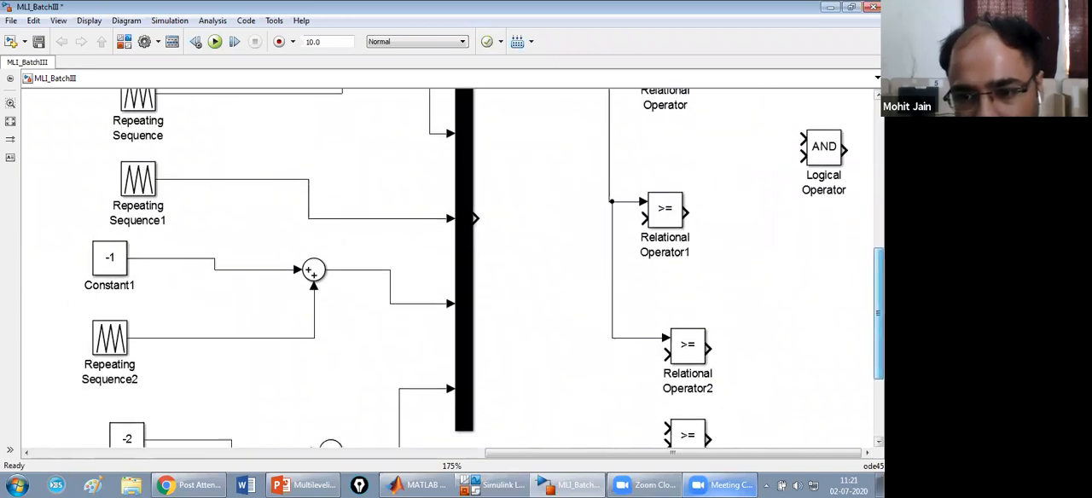
left_click_drag(665, 253, 611, 162)
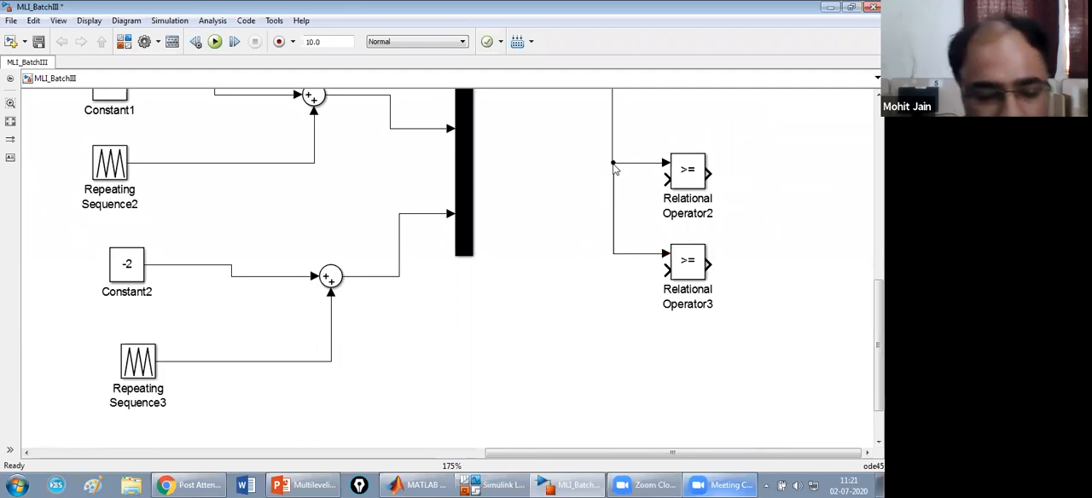
Branch the four carrier signals from the Mux input lines to the second inputs of the matching Relational Operators, straightening the middle two lines.
left_click(61, 26)
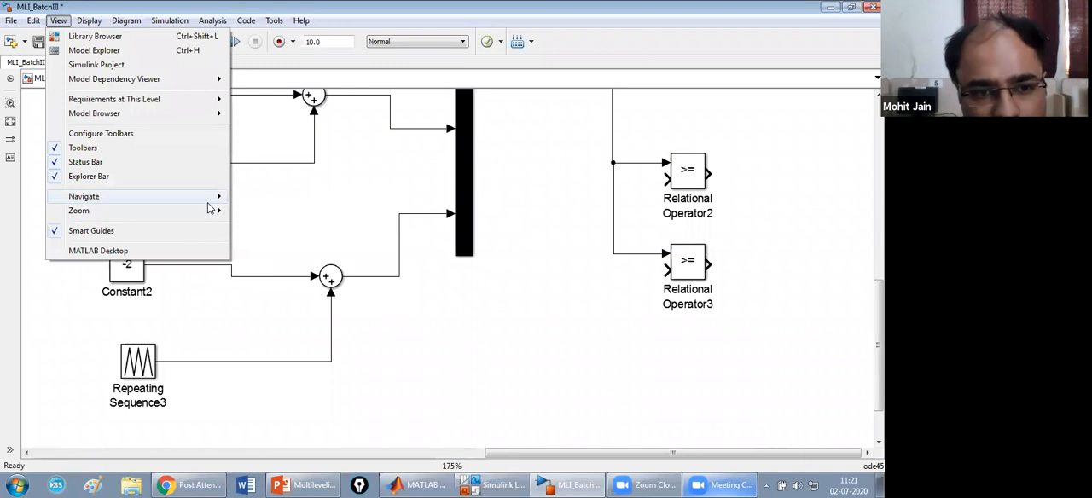
mouse_move(206, 215)
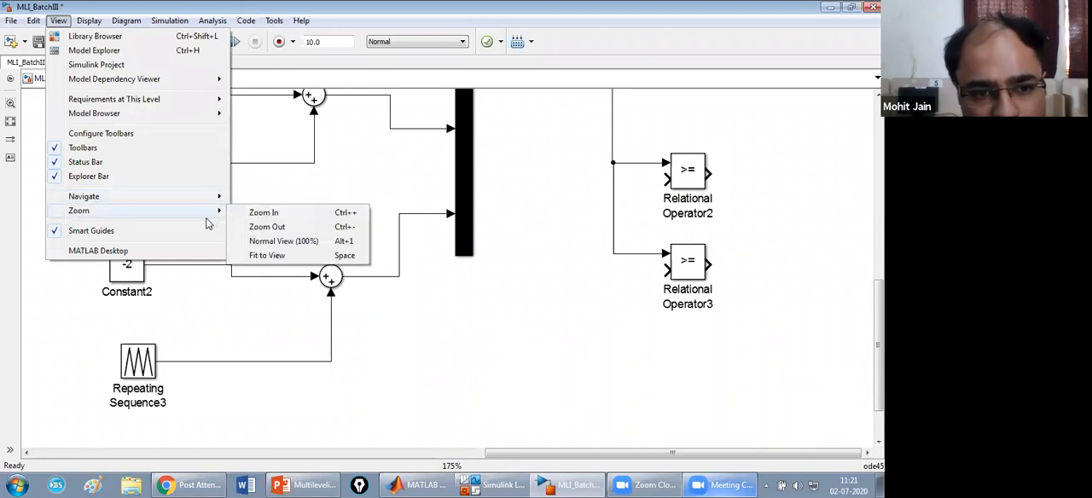
left_click(260, 255)
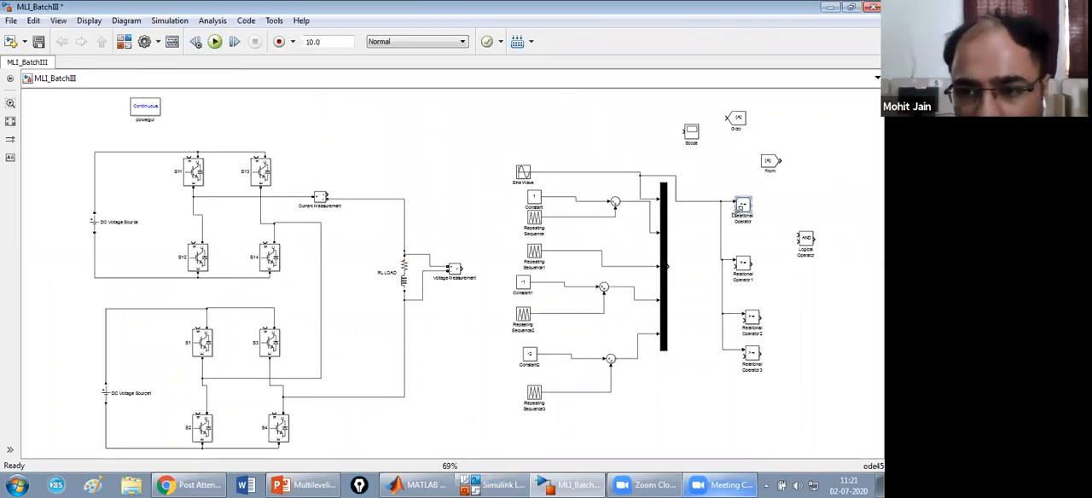
left_click_drag(732, 207, 637, 215)
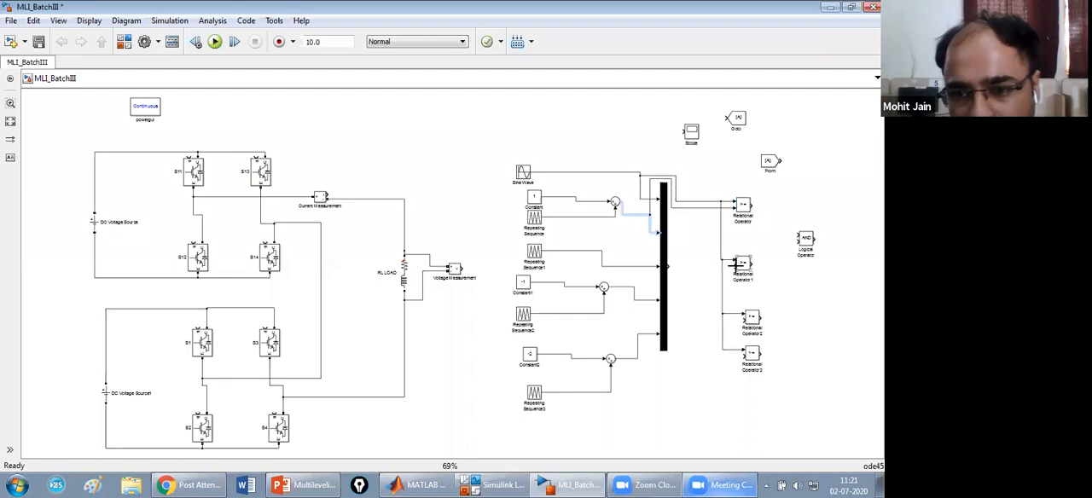
left_click_drag(733, 267, 649, 268)
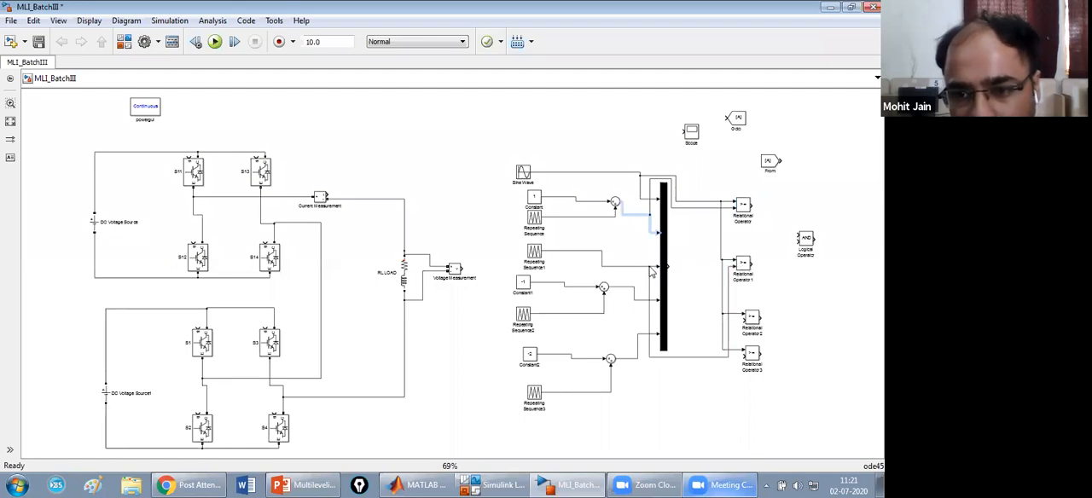
left_click_drag(706, 360, 693, 264)
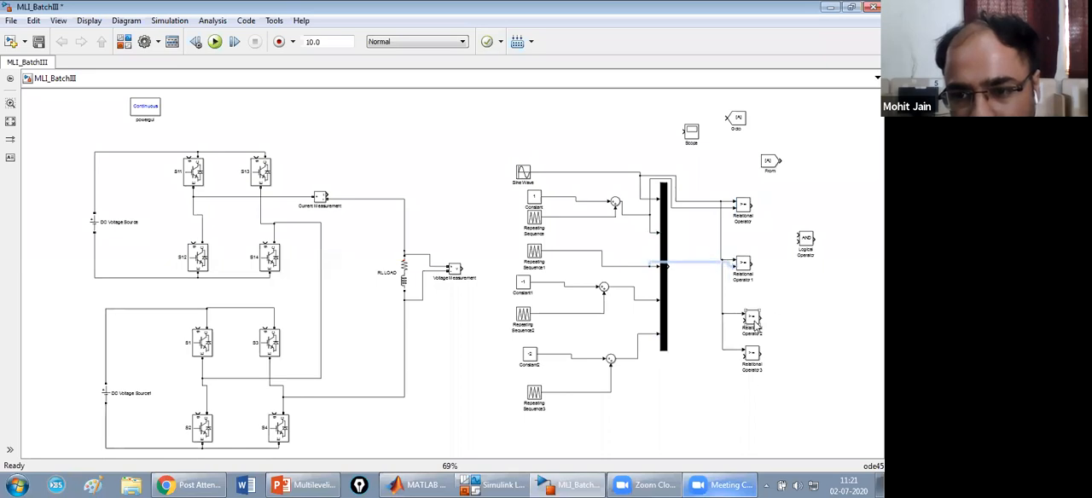
left_click_drag(744, 320, 650, 302)
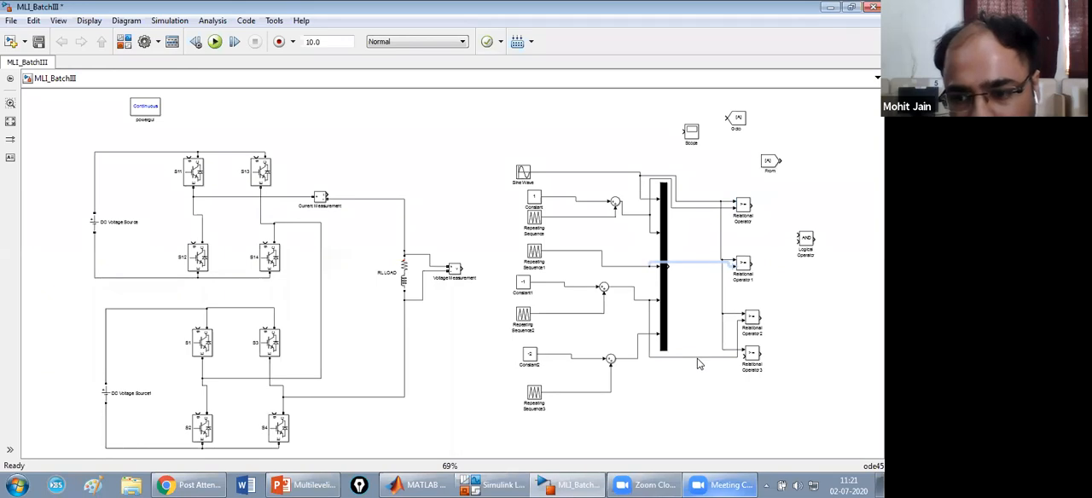
left_click_drag(698, 361, 697, 315)
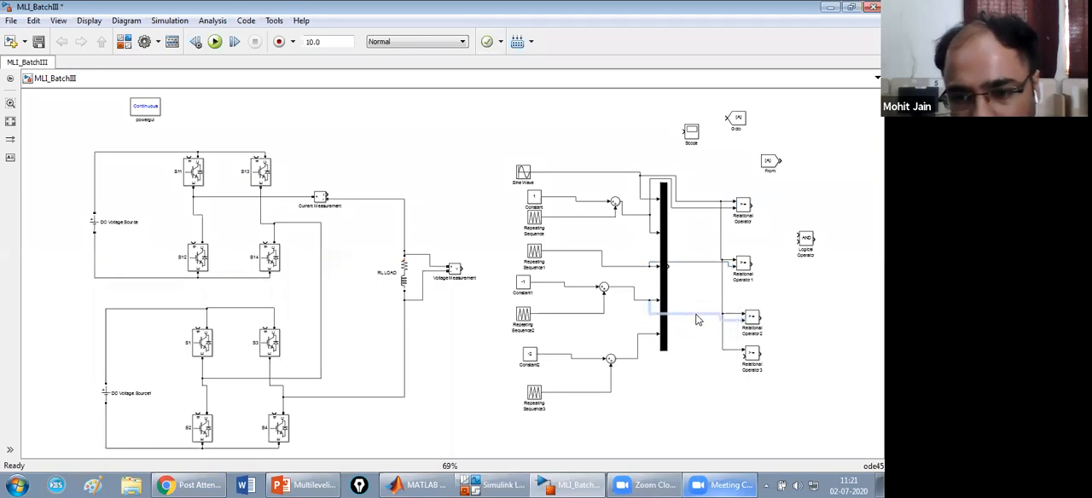
left_click_drag(747, 350, 651, 338)
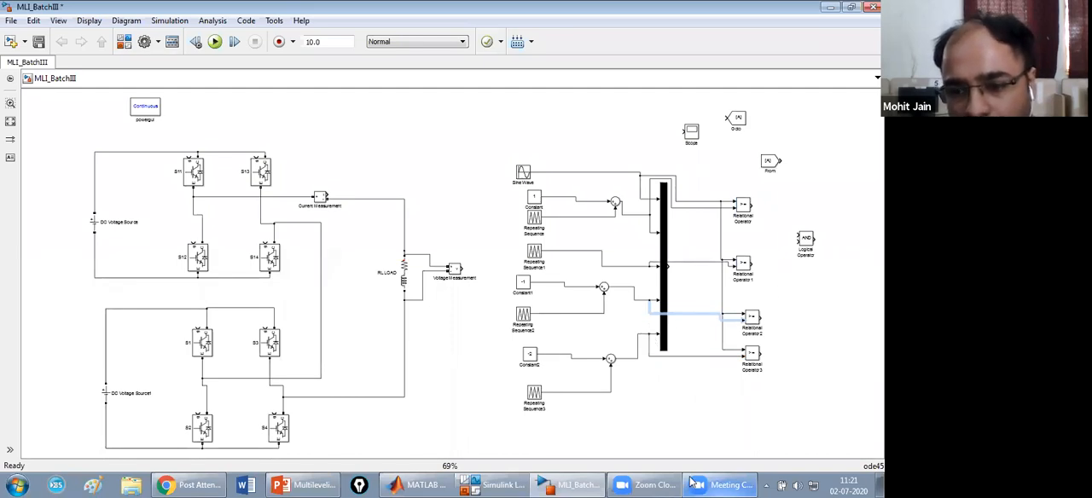
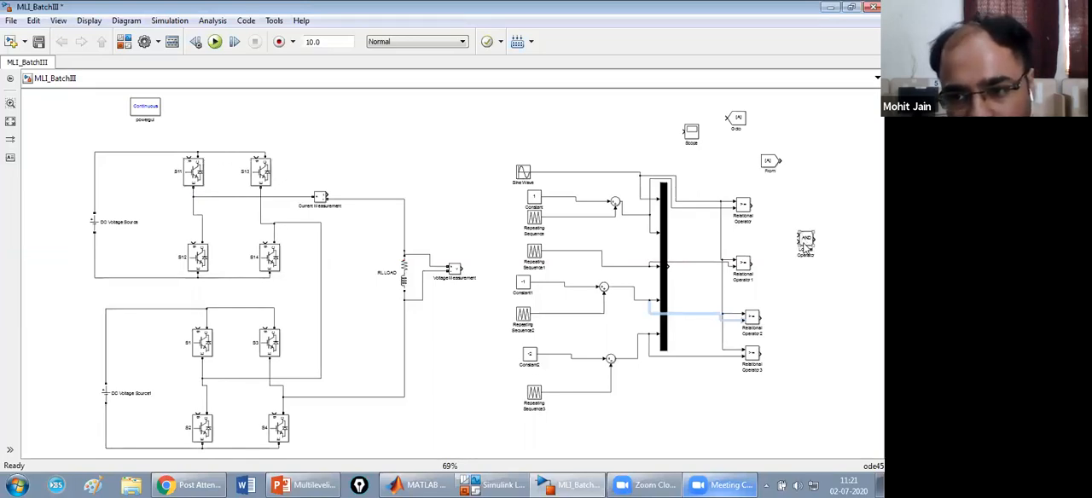
Place the Logical Operator block beyond the topmost Relational Operator and set its operator to NOT.
left_click_drag(806, 243, 804, 227)
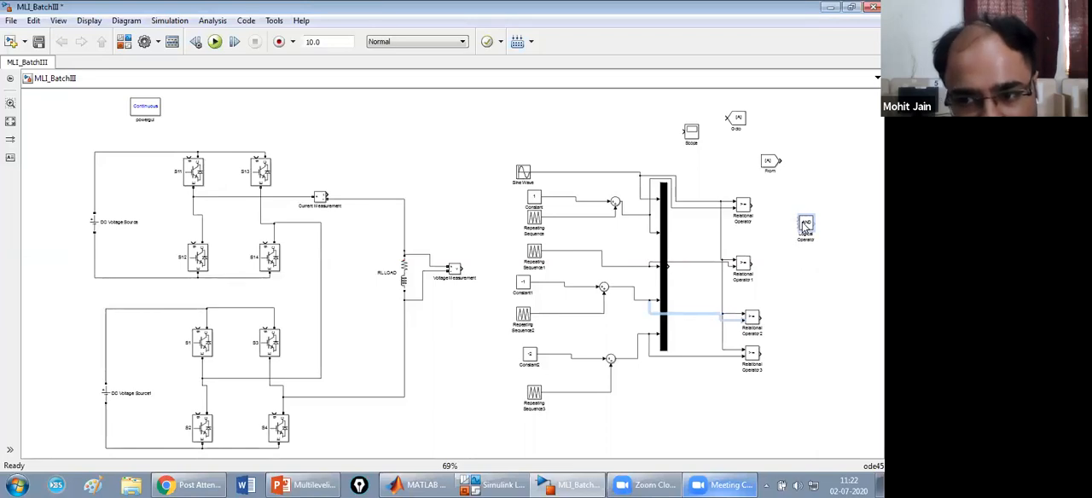
double_click(805, 226)
left_click(577, 213)
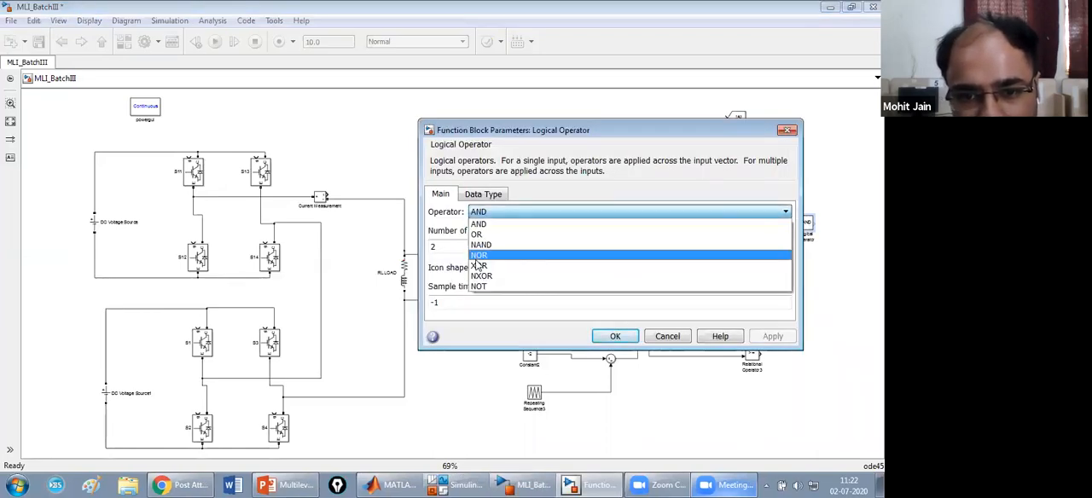
left_click(483, 288)
left_click(771, 336)
left_click(635, 338)
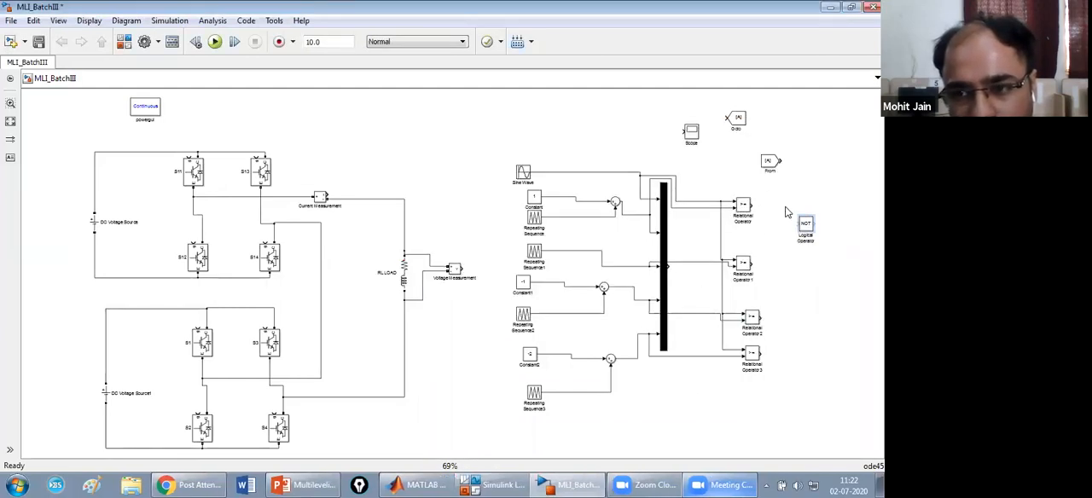
Wire the topmost Relational Operator directly to the Goto block and through the NOT block to a copy of Goto, aligning both Gotos.
left_click_drag(741, 121, 824, 207)
left_click_drag(754, 204, 834, 210)
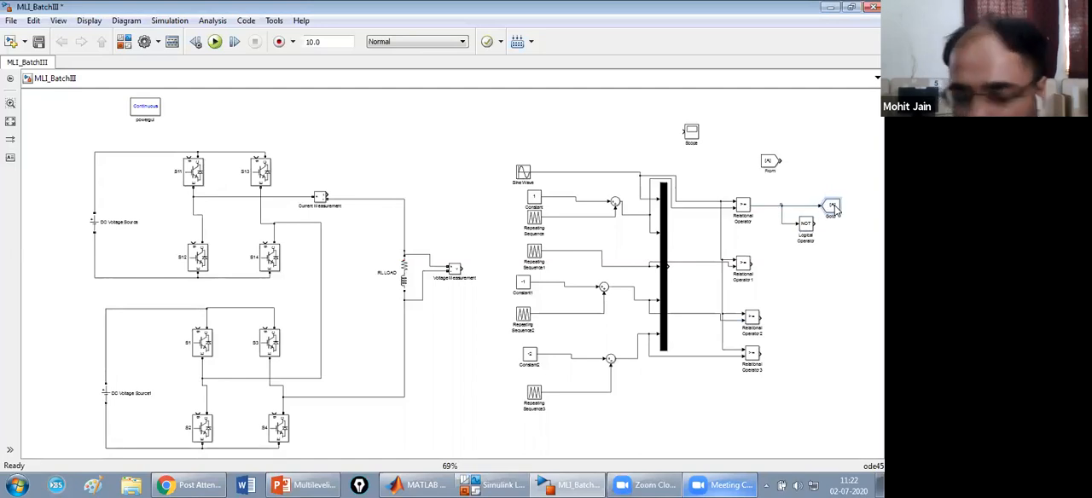
key("ctrl+c")
key("ctrl+v")
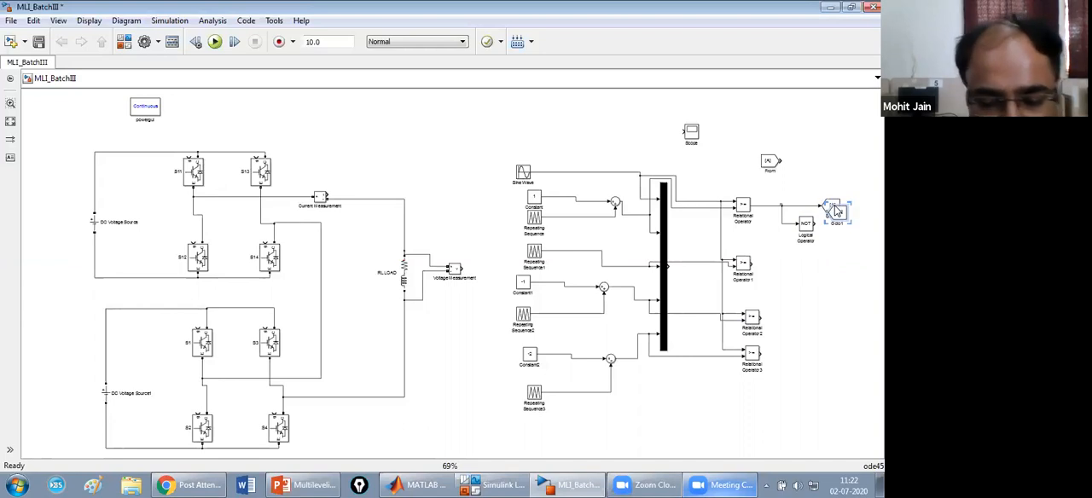
mouse_move(839, 218)
left_mouse_down()
mouse_move(849, 260)
mouse_move(849, 233)
left_mouse_up()
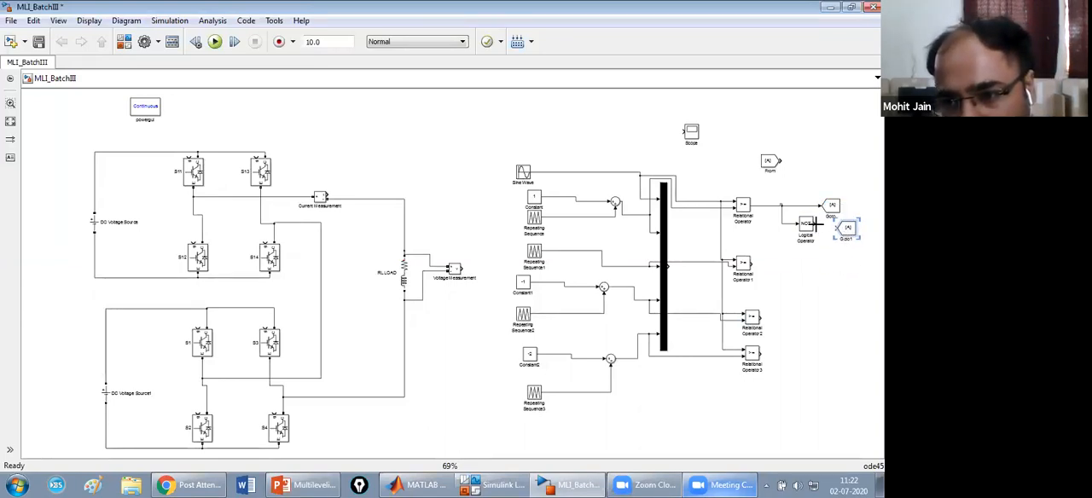
left_click_drag(832, 207, 849, 207)
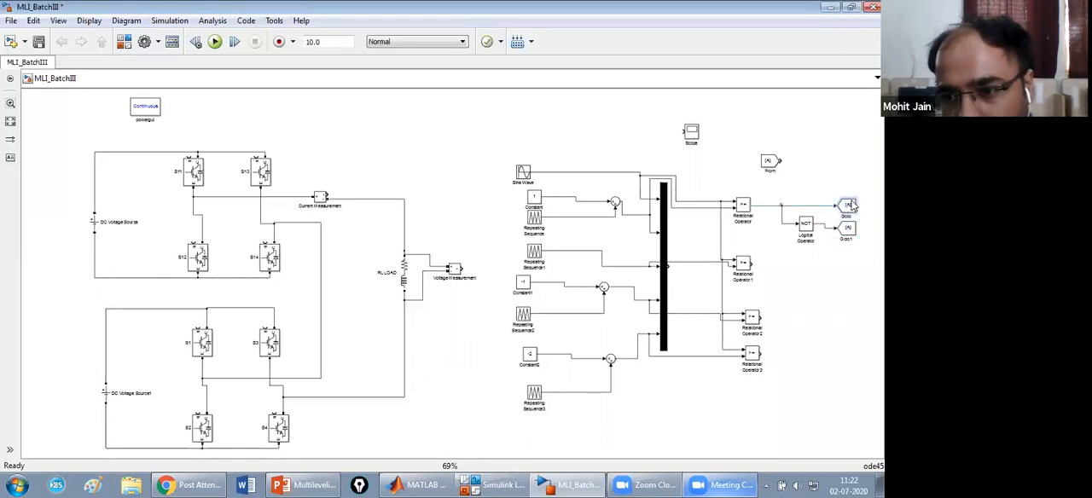
left_click_drag(780, 200, 856, 245)
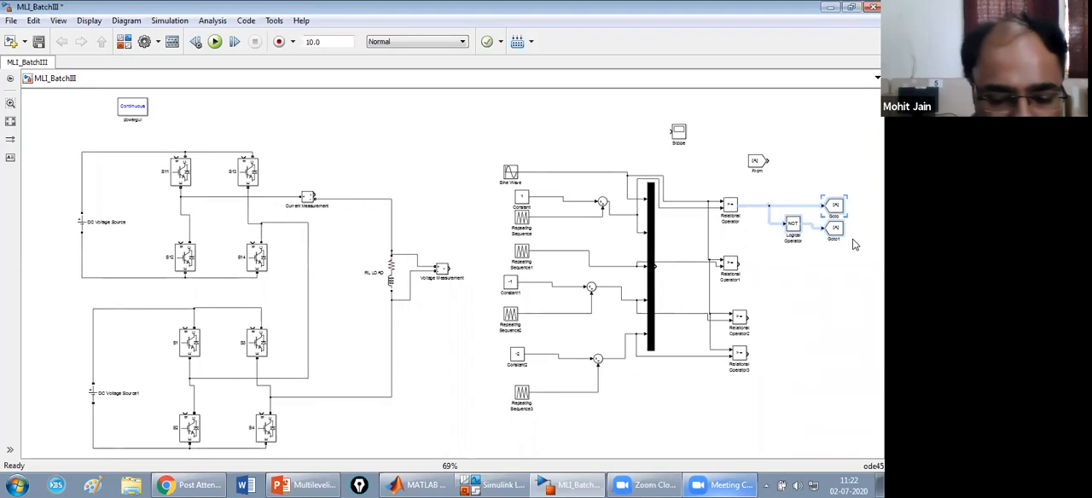
key("ctrl+c")
key("ctrl+v")
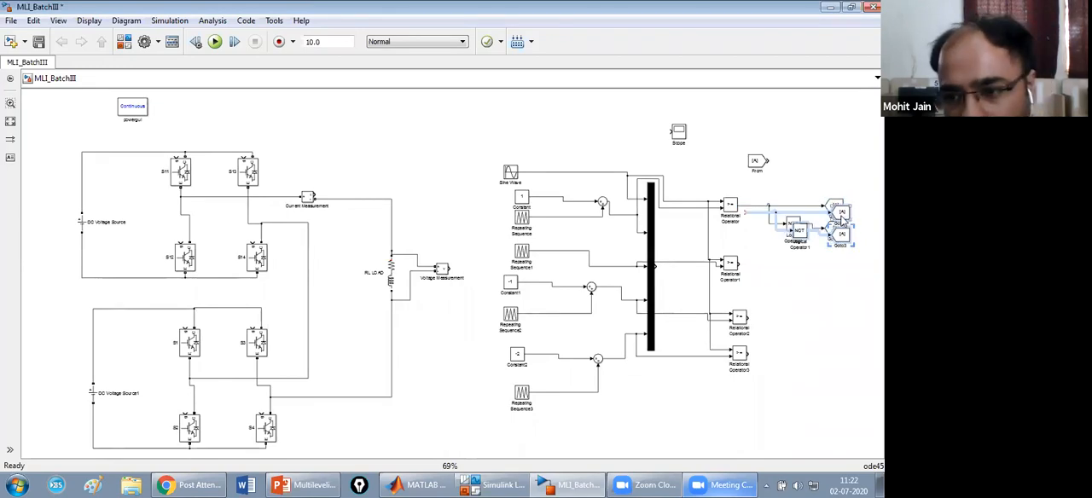
scroll(842, 219, "down", 2)
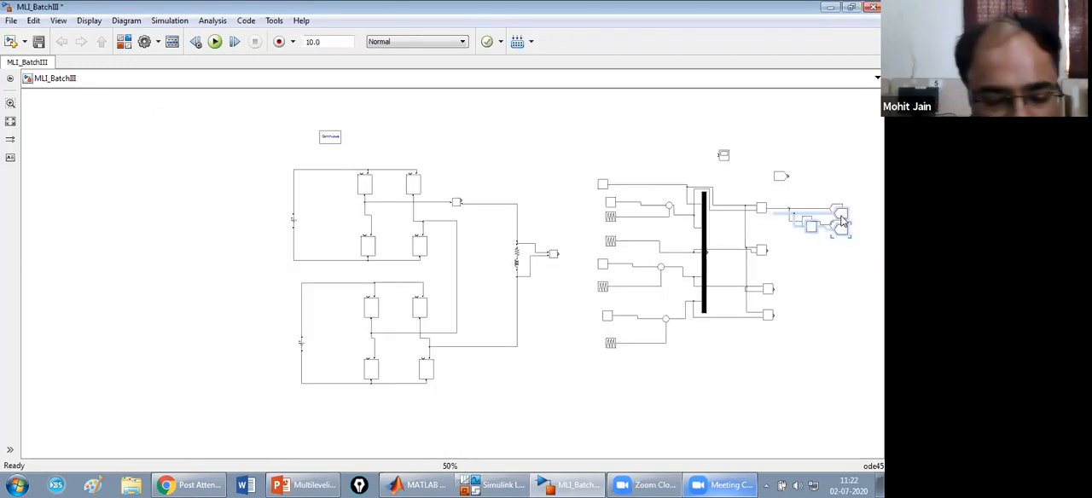
key("Delete")
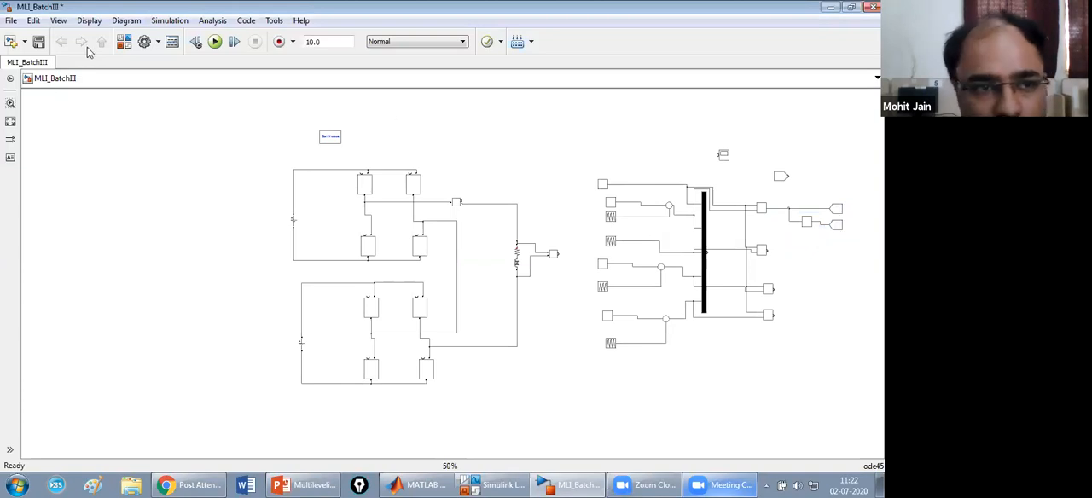
Duplicate the NOT block with its two Goto blocks and wiring, and attach the copy to the output of Relational Operator1.
left_click(58, 21)
mouse_move(166, 214)
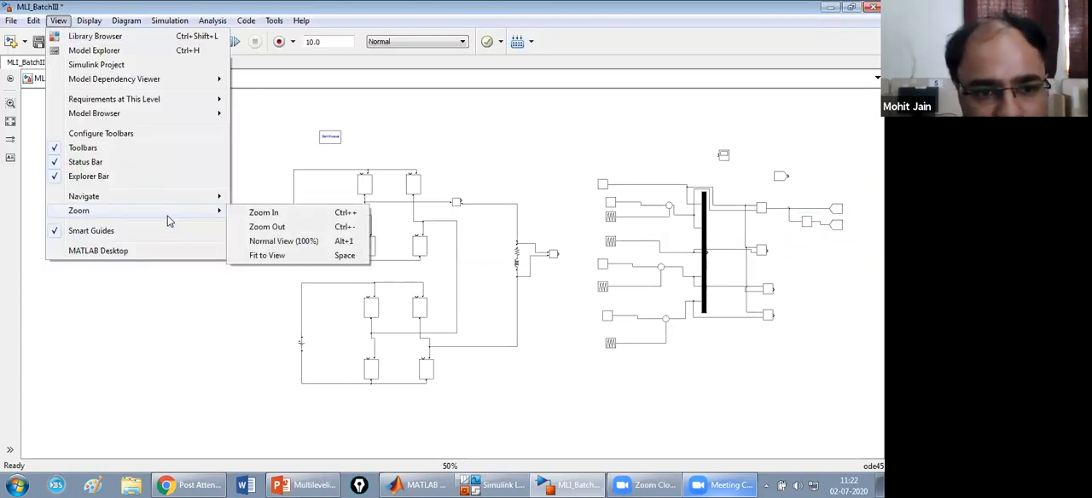
left_click(313, 257)
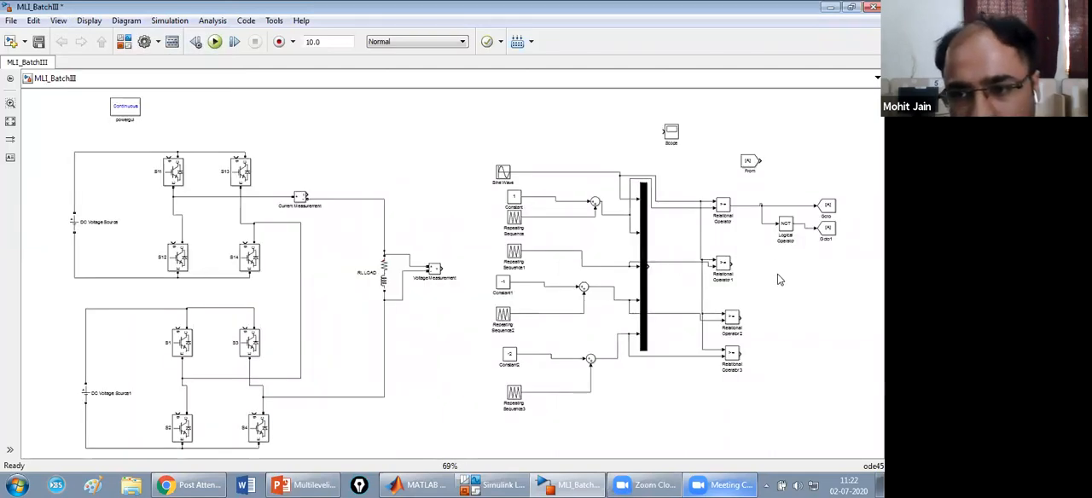
left_click_drag(755, 194, 841, 242)
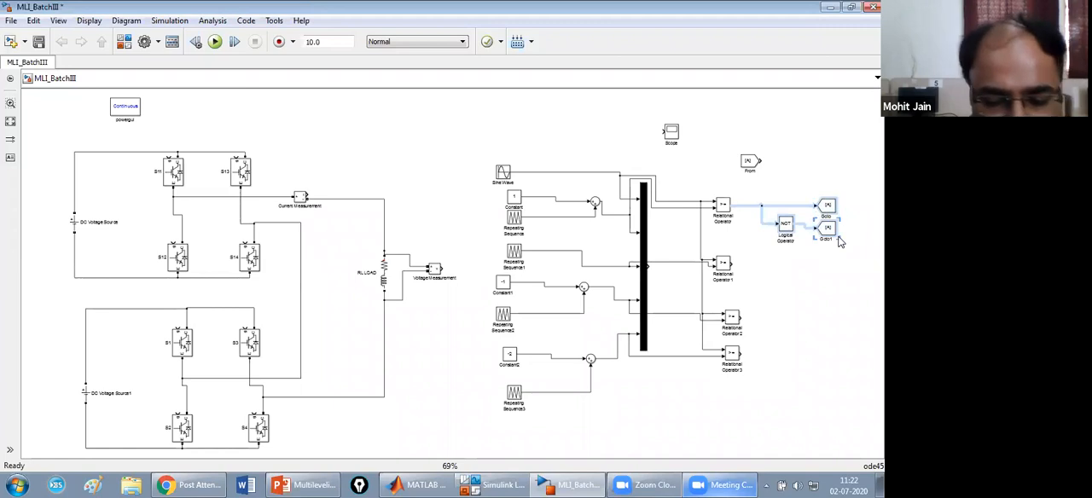
left_click(793, 288)
key("ctrl+v")
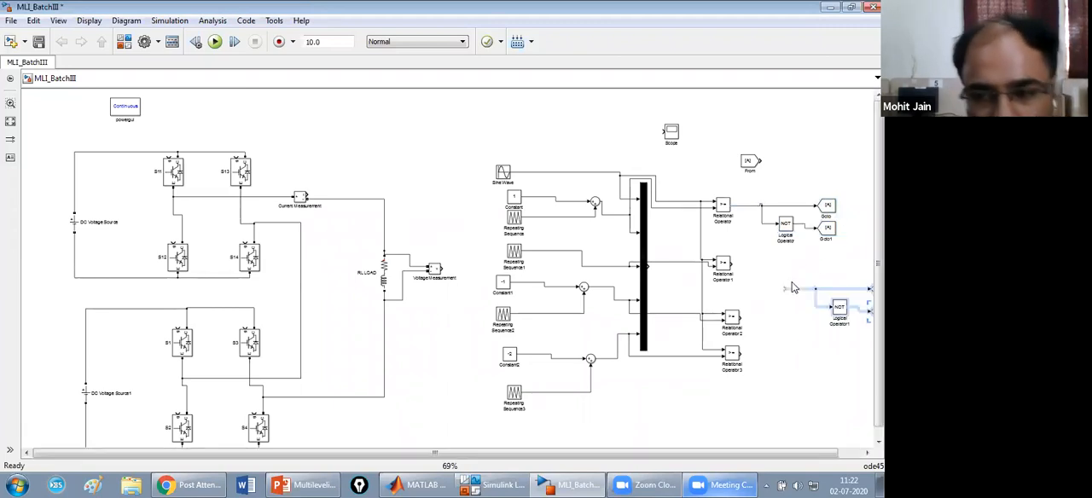
left_click_drag(840, 310, 787, 287)
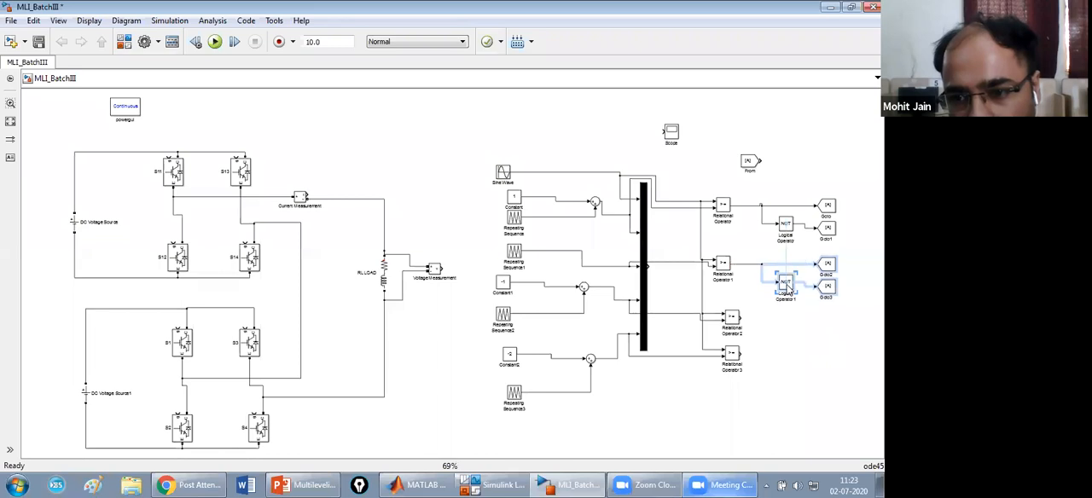
Add two more copies of the NOT and Goto branch, connecting them to the outputs of Relational Operator2 and Relational Operator3.
left_click(814, 321)
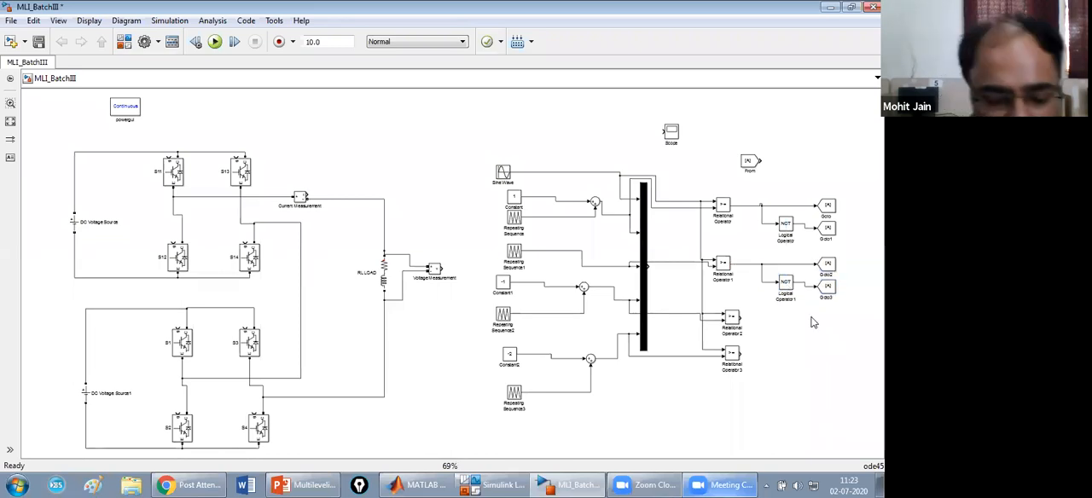
key("ctrl+v")
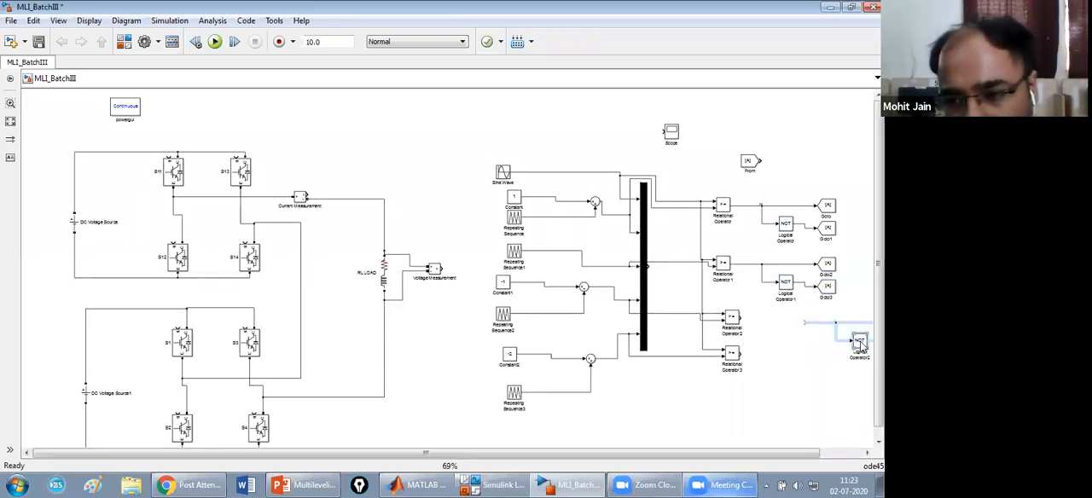
left_click_drag(858, 342, 795, 340)
left_click(801, 382)
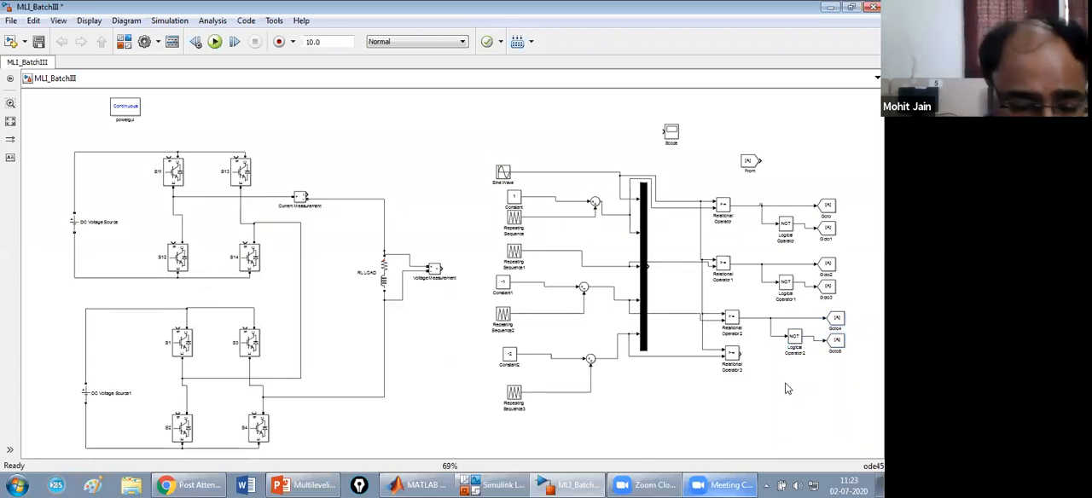
key("ctrl+v")
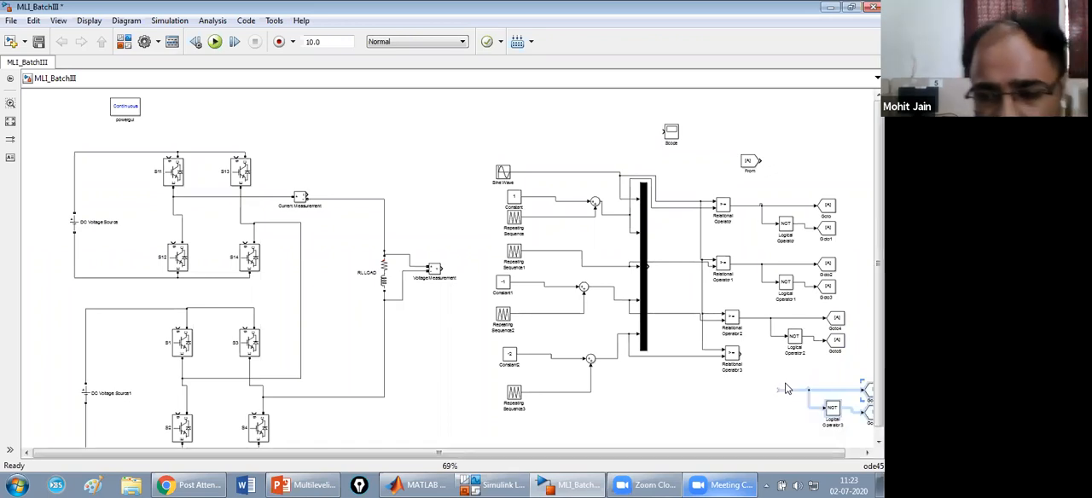
left_click_drag(833, 410, 794, 372)
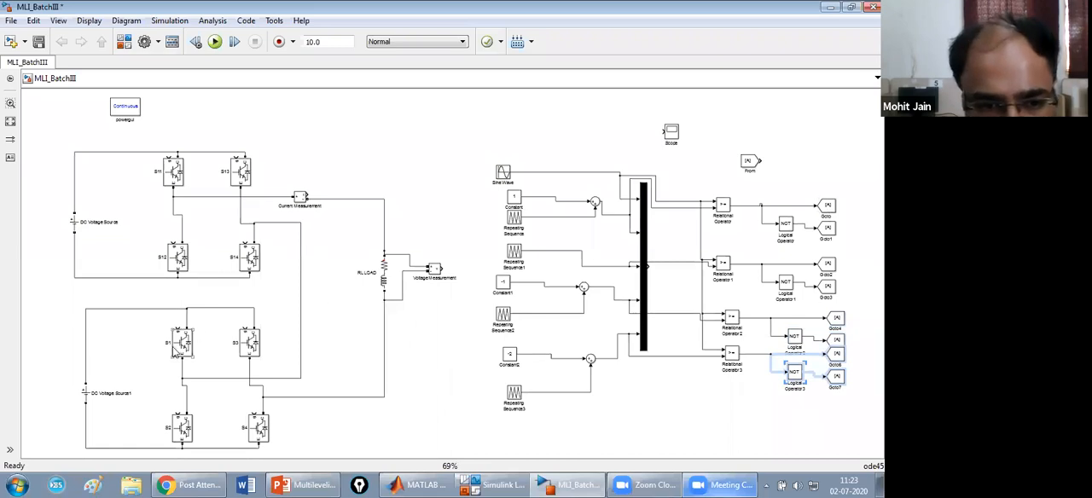
Rename the lower H-bridge switches S1, S4, S3 and S2 as S21, S24, S23 and S22.
left_click(181, 343)
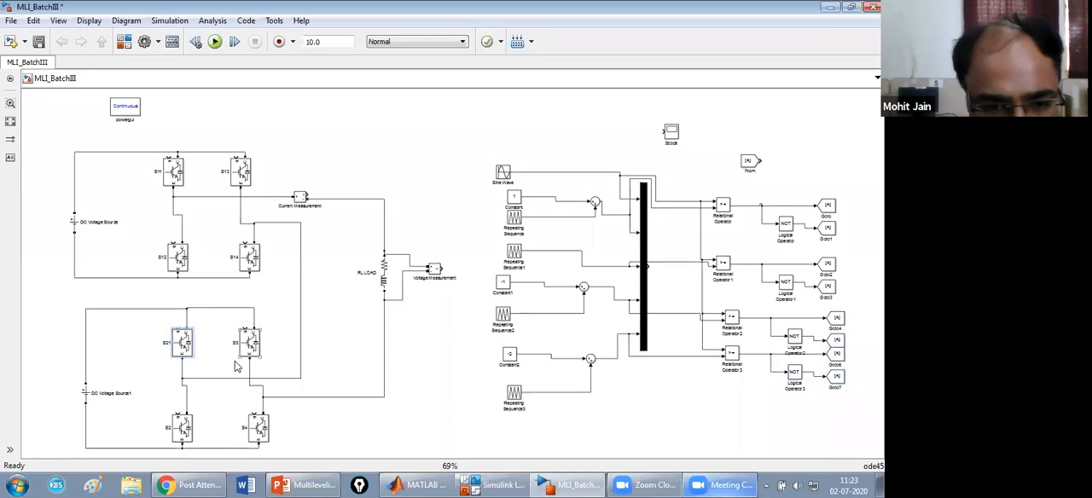
left_click(252, 428)
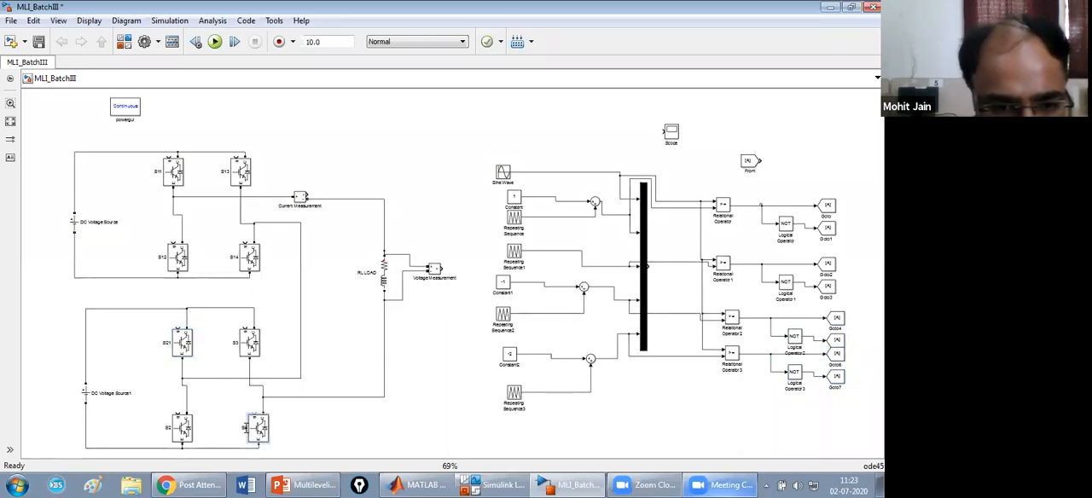
left_click(239, 342)
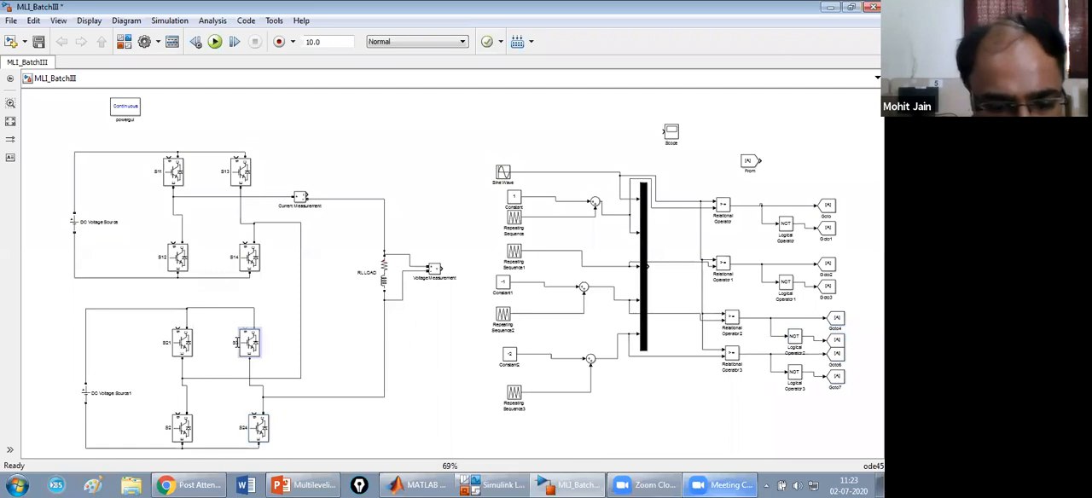
left_click(177, 427)
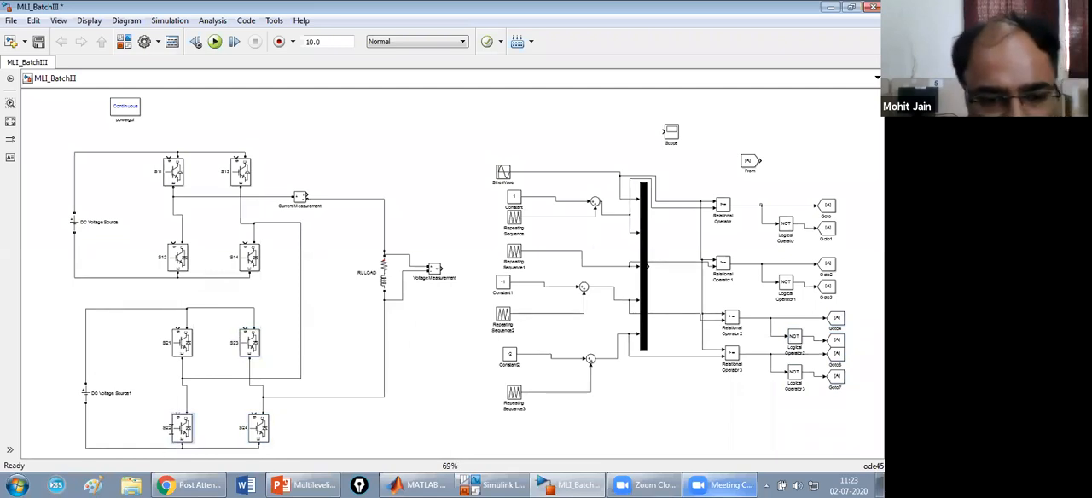
Add copies of the Goto block and connect them to the outputs of Voltage Measurement, Current Measurement and the Mux.
left_click(59, 21)
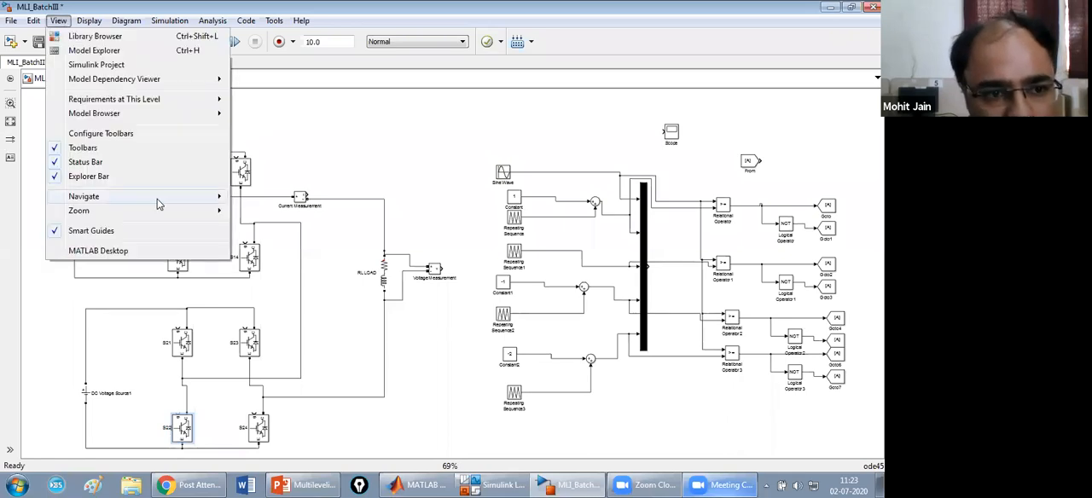
mouse_move(208, 212)
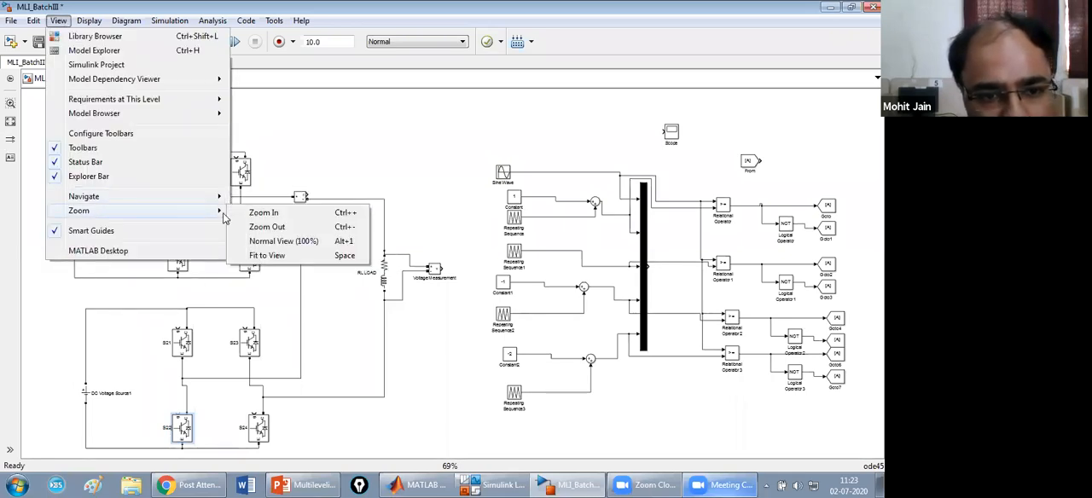
left_click(271, 243)
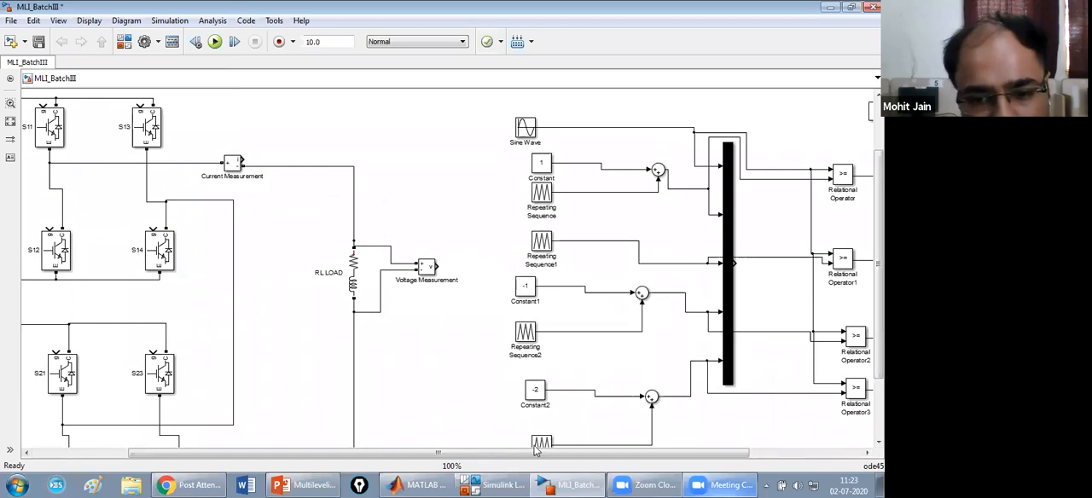
left_click_drag(532, 457, 437, 456)
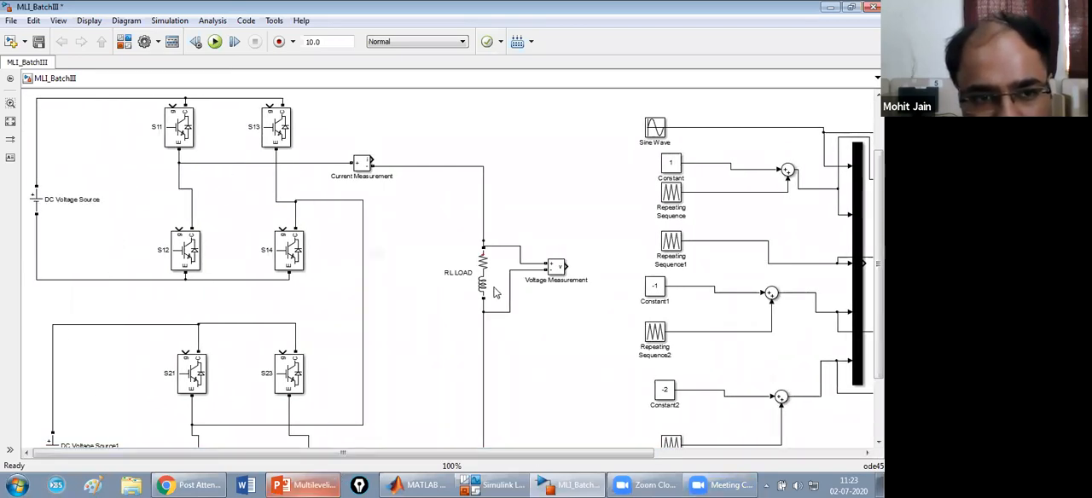
left_click_drag(879, 263, 879, 295)
left_click_drag(625, 453, 843, 432)
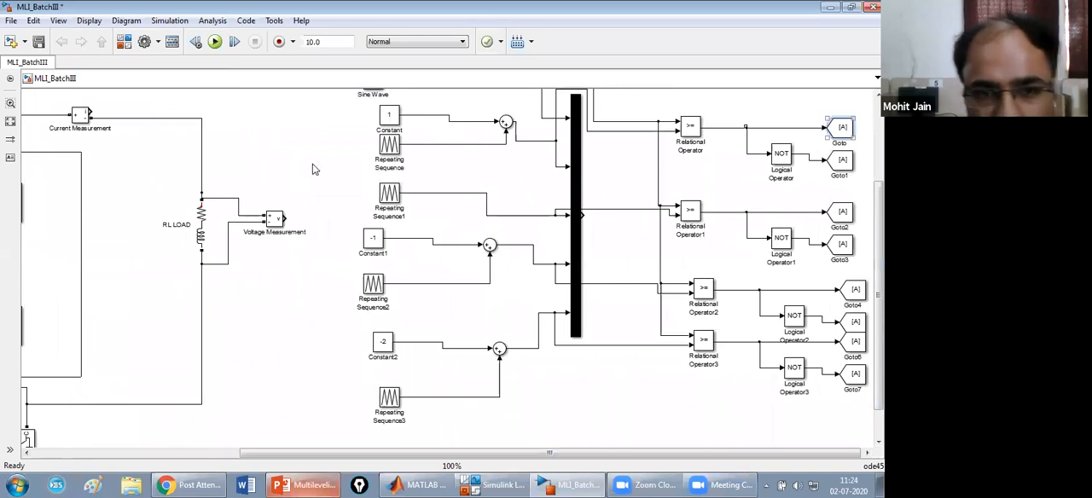
key("ctrl+v")
left_click_drag(302, 187, 307, 218)
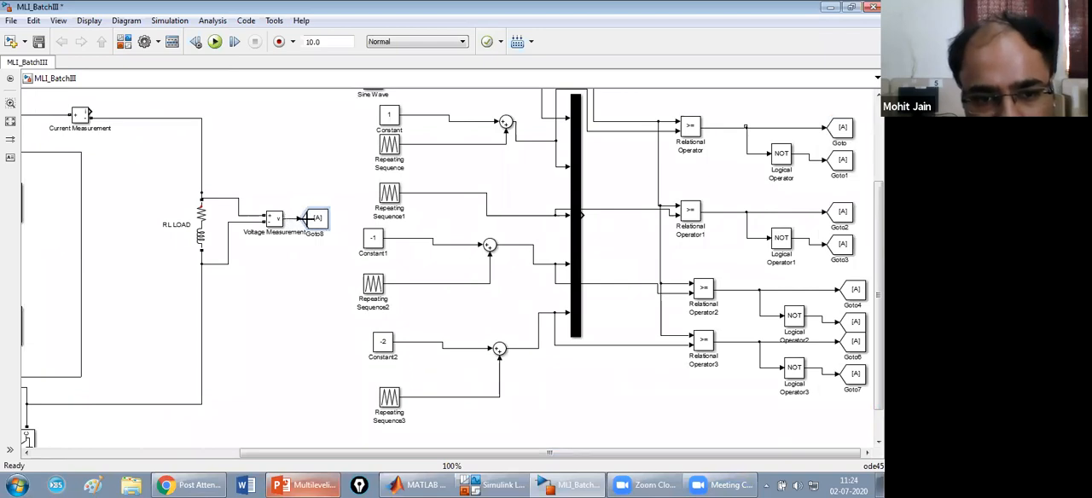
key("ctrl+v")
left_click_drag(125, 107, 90, 114)
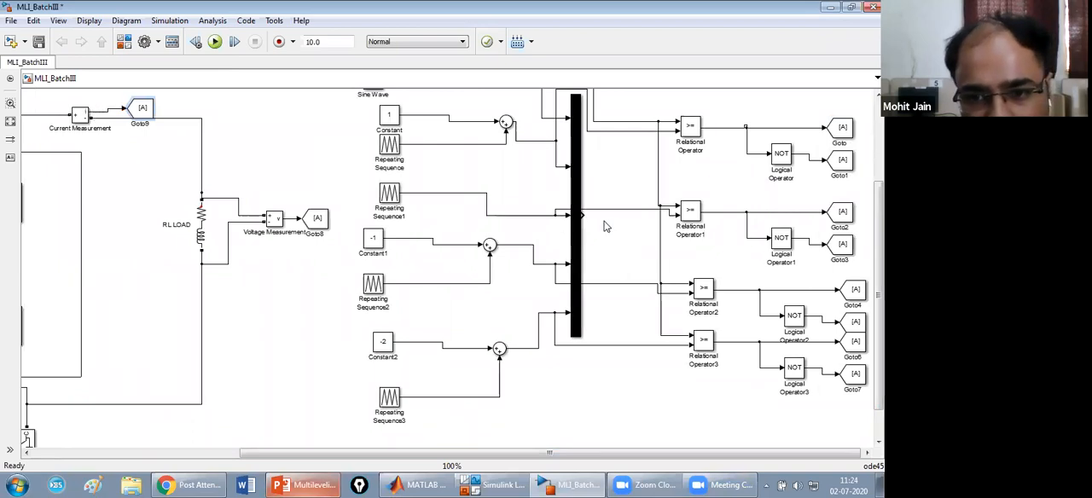
key("ctrl+v")
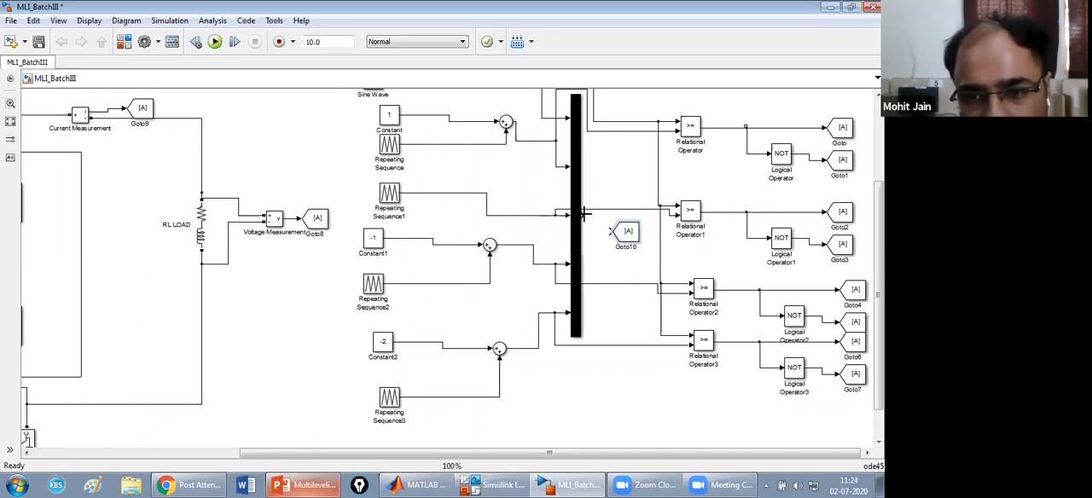
Set the tag of the Goto block on the Current Measurement output to Io and apply it.
left_click(143, 111)
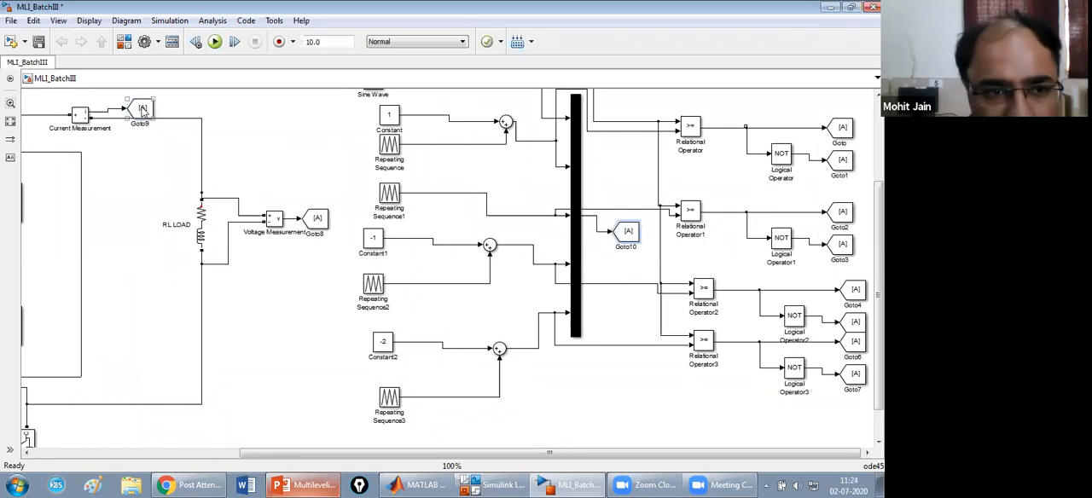
double_click(143, 111)
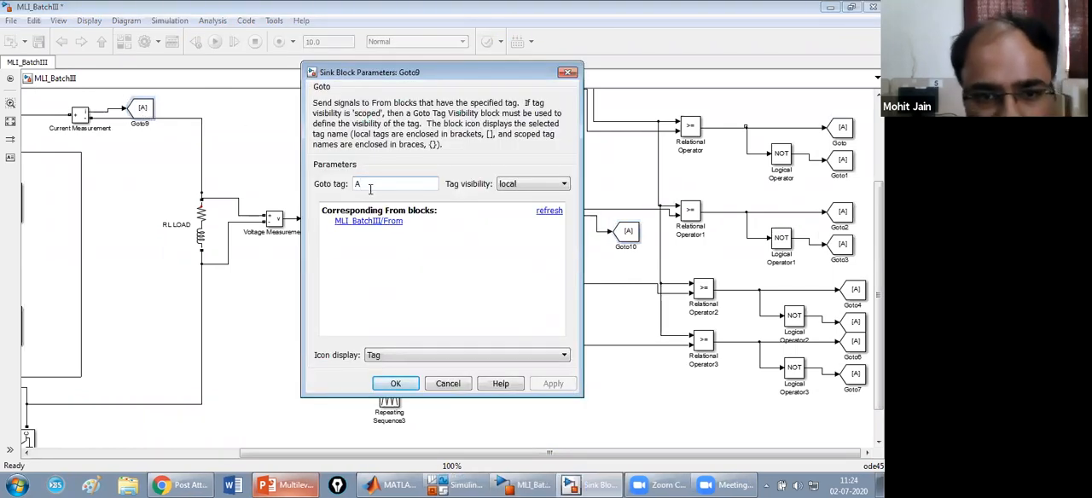
key("BackSpace")
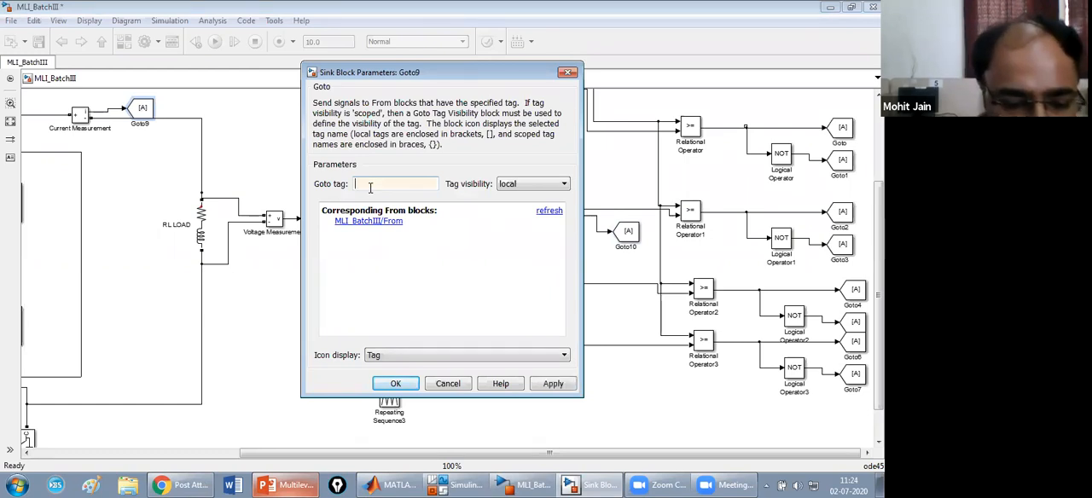
type("Io")
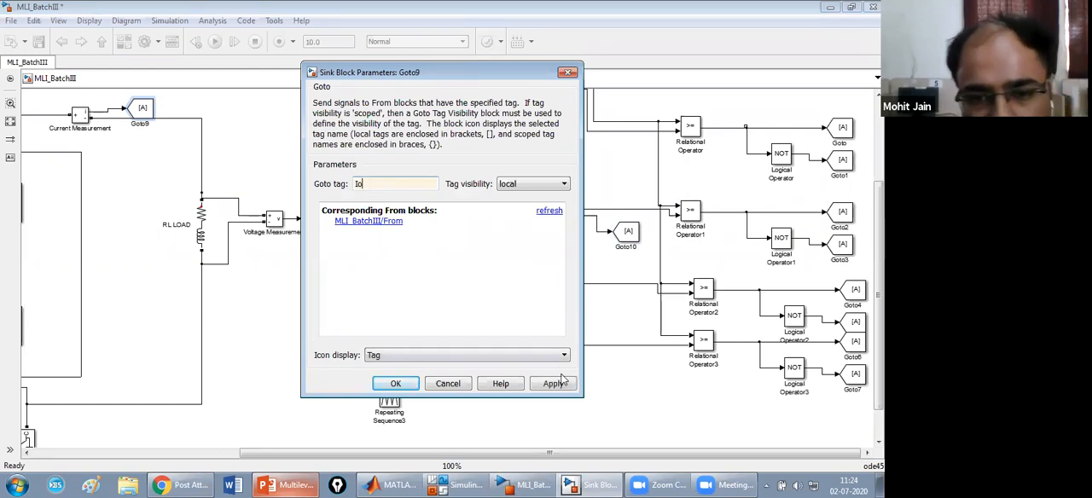
left_click(556, 386)
left_click(397, 386)
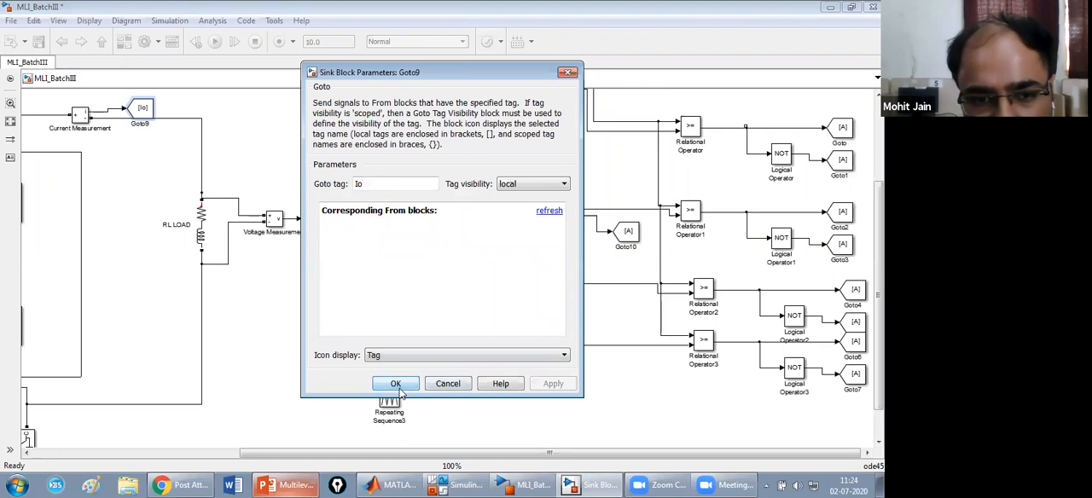
Set the tag of the Goto block on the Voltage Measurement output to Vo and apply it.
double_click(325, 220)
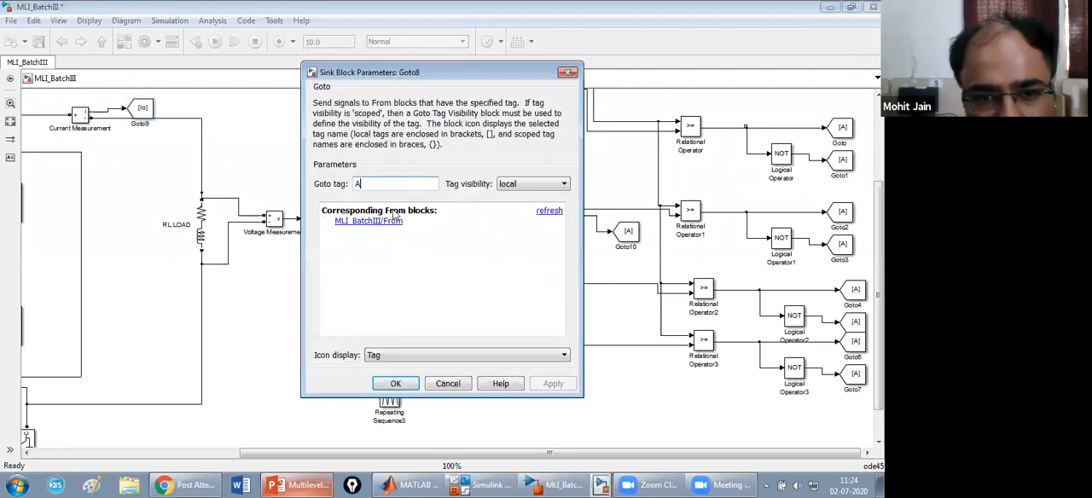
key("BackSpace")
type("Vo")
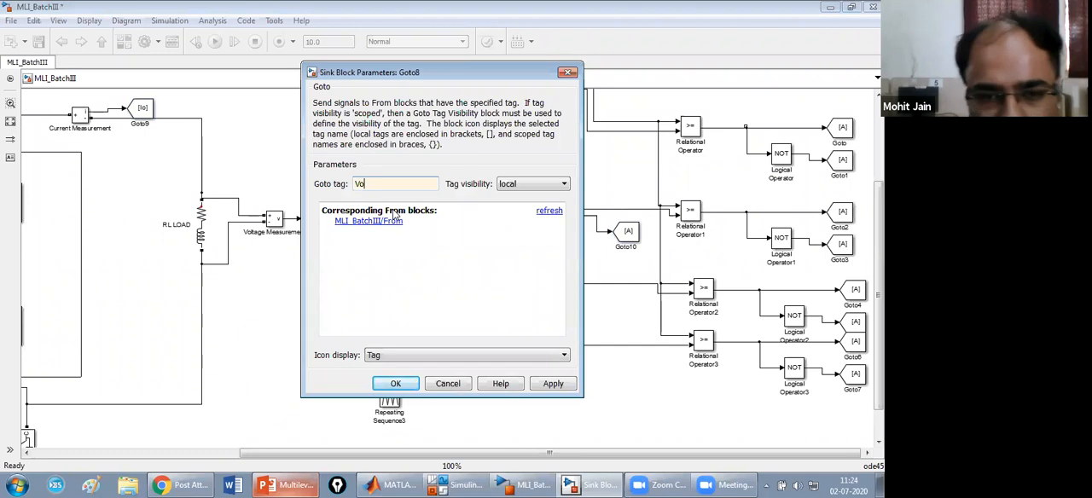
left_click(553, 383)
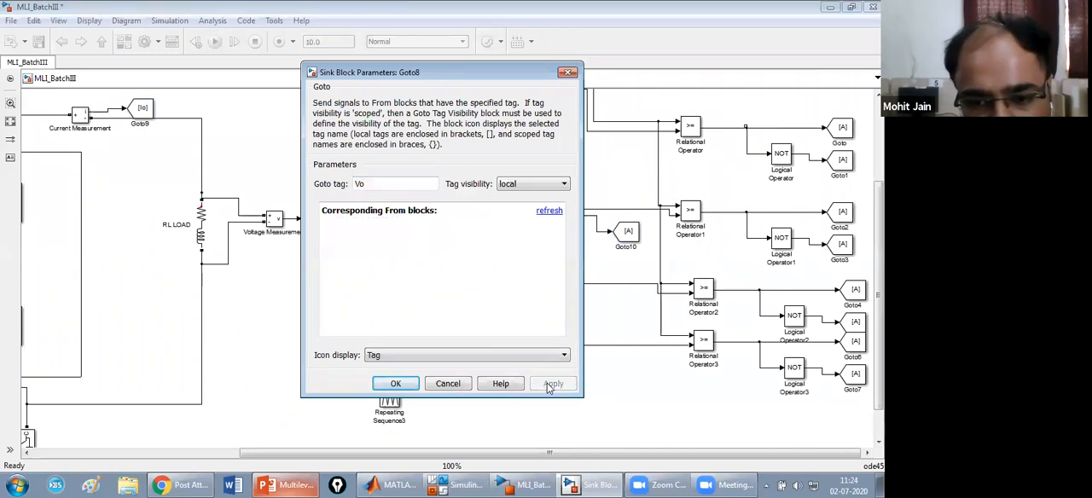
left_click(395, 383)
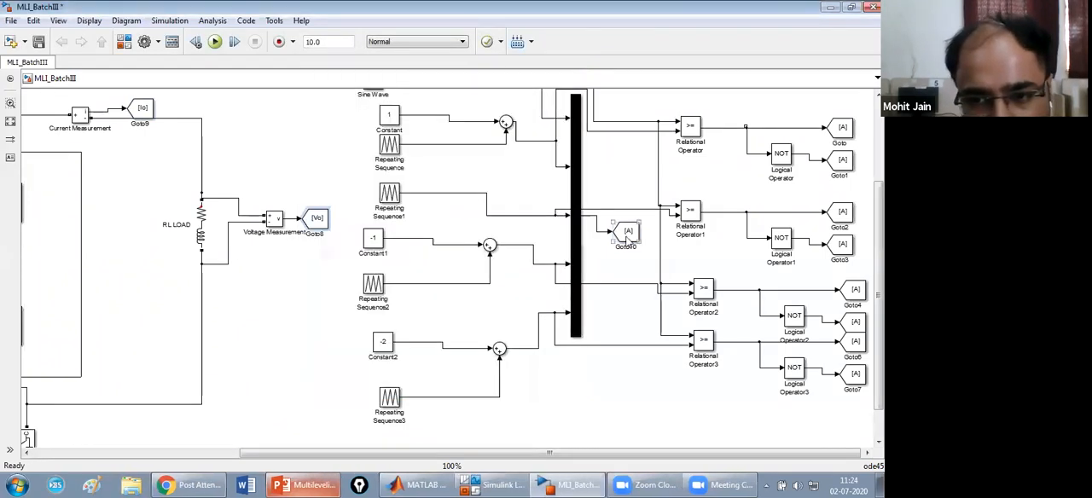
Set the tag of the Goto block on the Mux output to w and apply it.
double_click(628, 236)
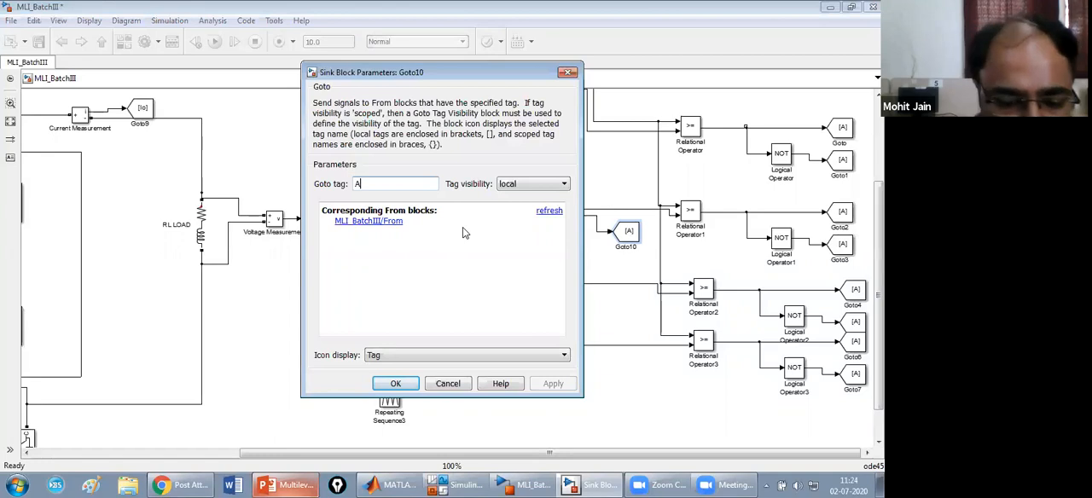
key("BackSpace")
type("w")
left_click(566, 384)
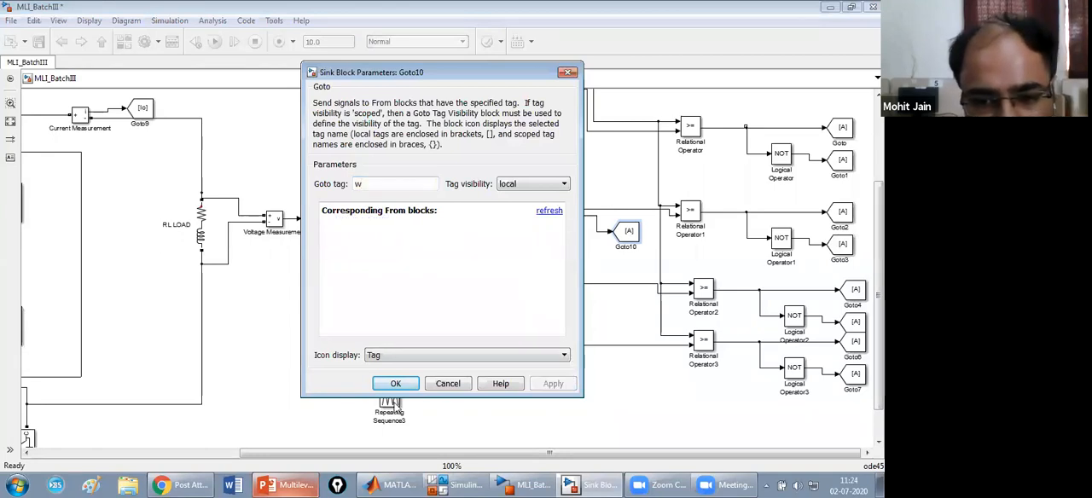
left_click(395, 385)
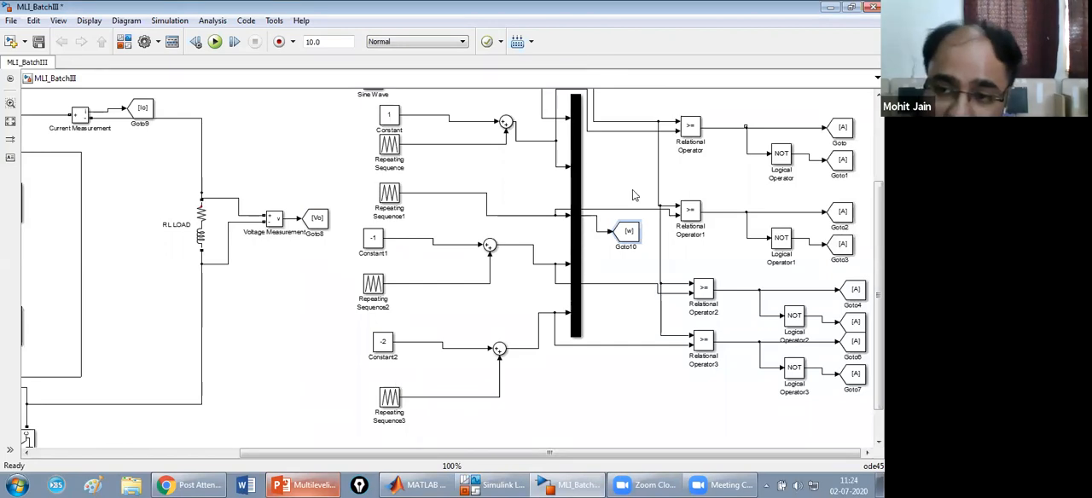
left_click(841, 162)
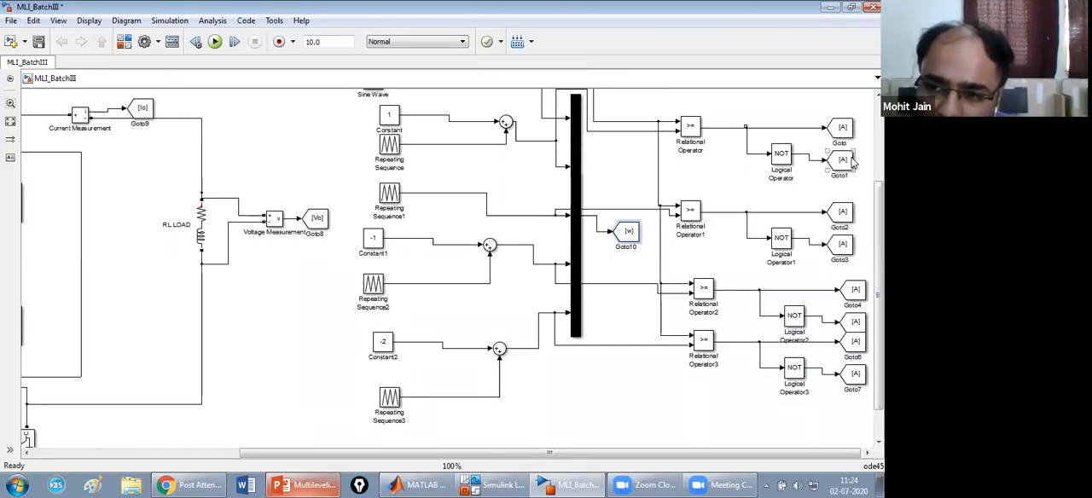
left_click(839, 215)
left_click(844, 247)
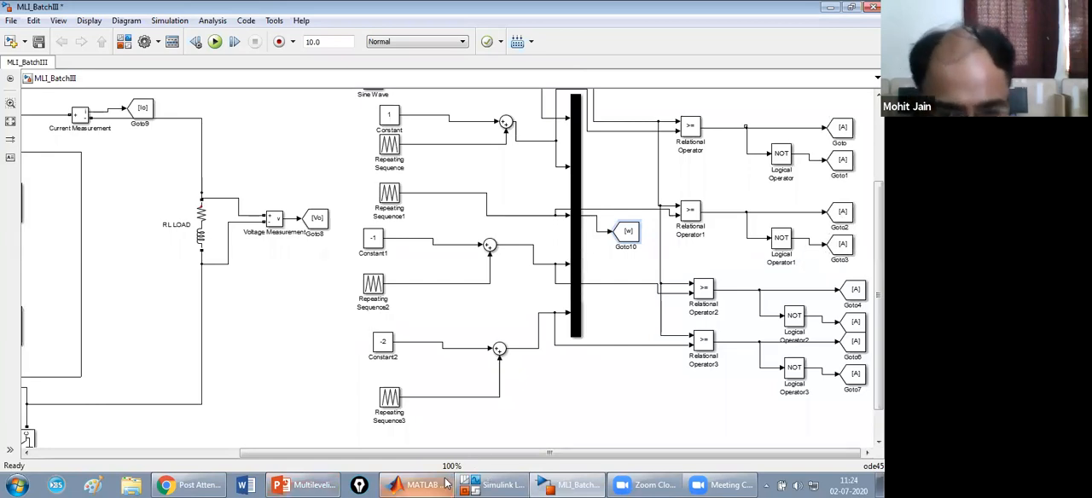
Switch to the Multilevelinverter presentation in PowerPoint and move the 5-Level CHB-MLI Output Waveforms slide from position 16 to position 14.
left_click(313, 483)
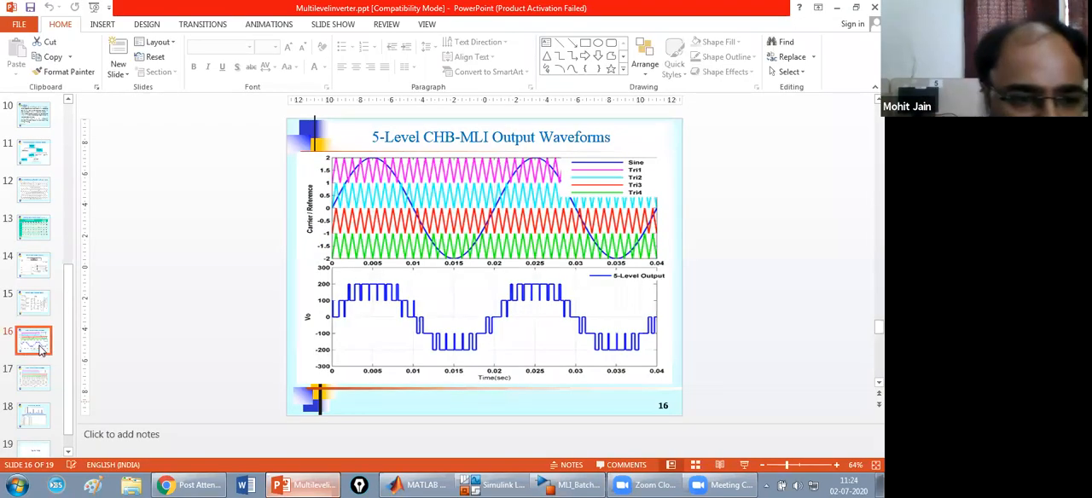
left_click_drag(32, 316, 38, 265)
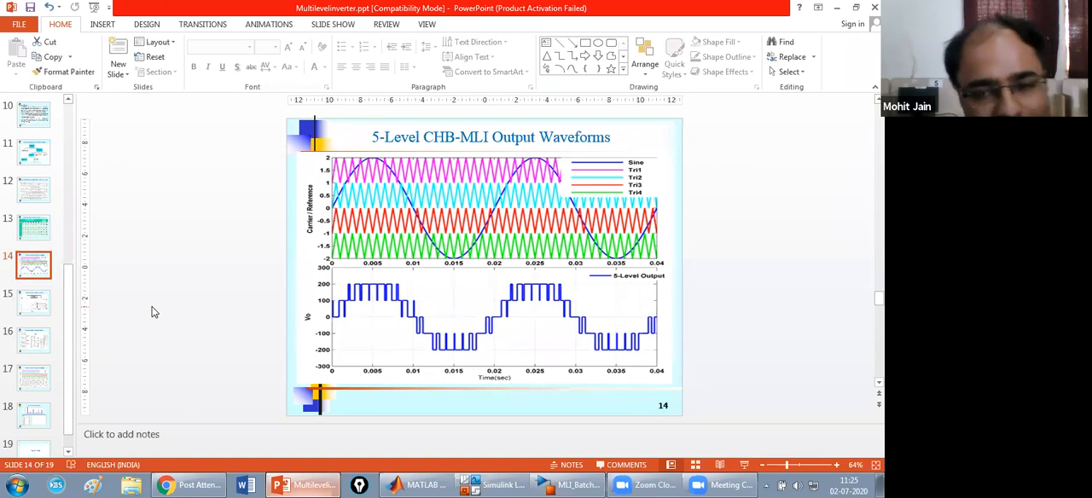
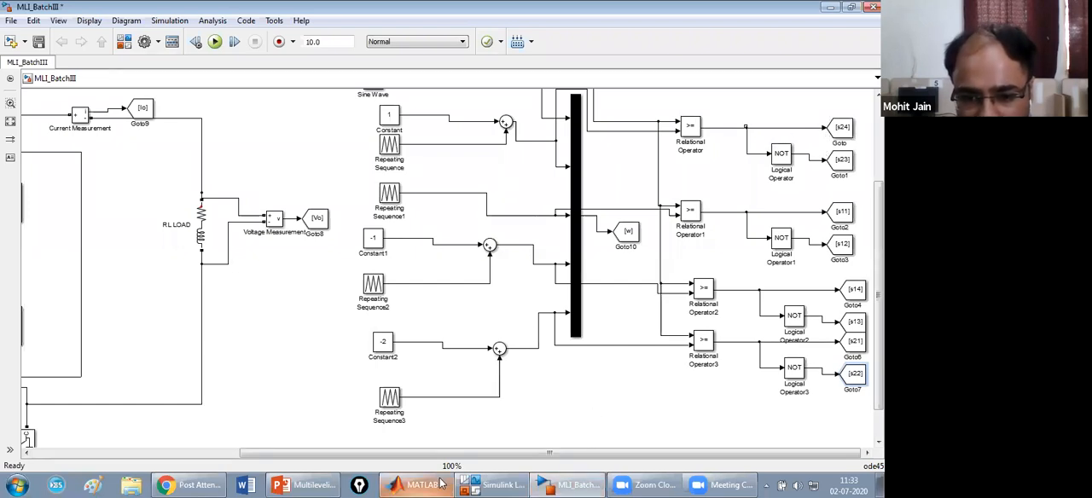
Compare the gate signals in the Simulink model with the 5-level switching states table and output waveforms in the Multilevelinverter presentation.
left_click(307, 485)
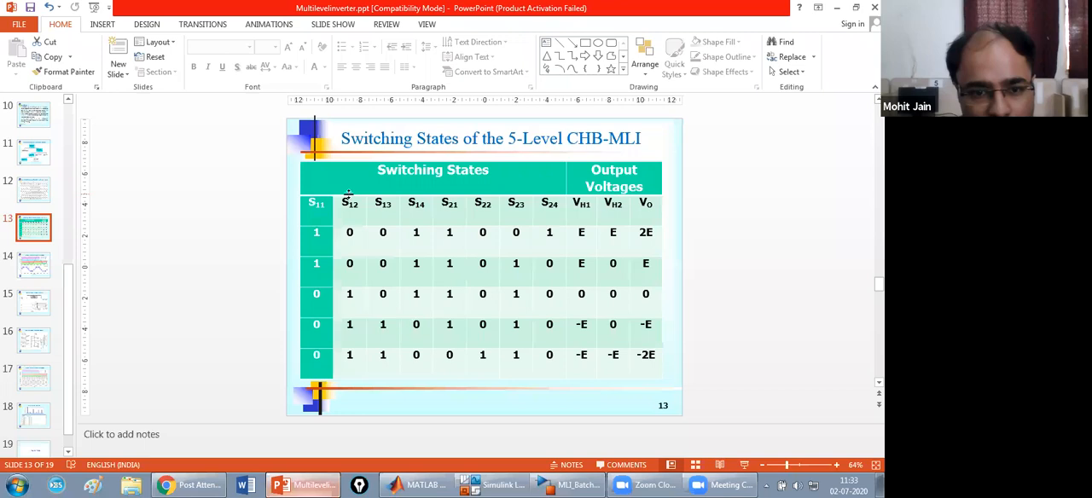
scroll(135, 191, "down", 1)
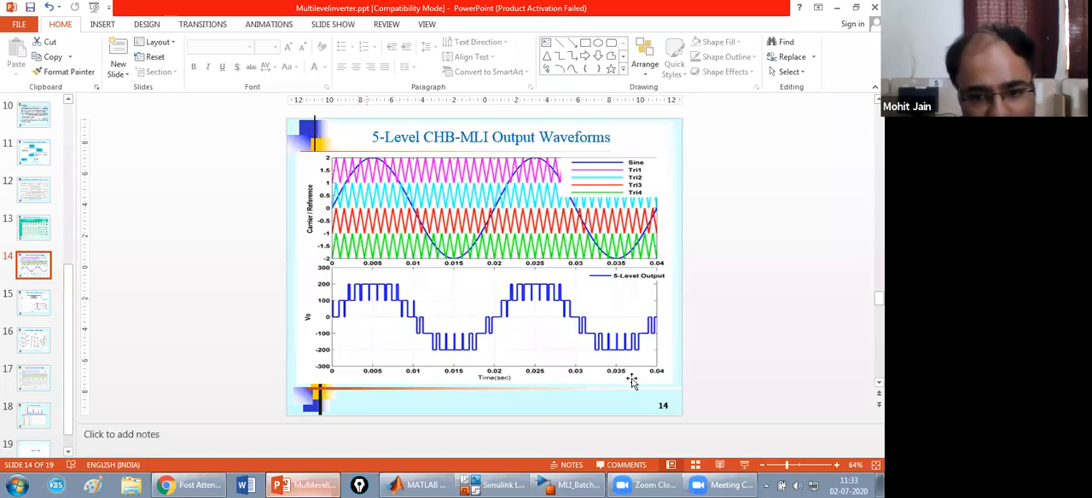
left_click(573, 484)
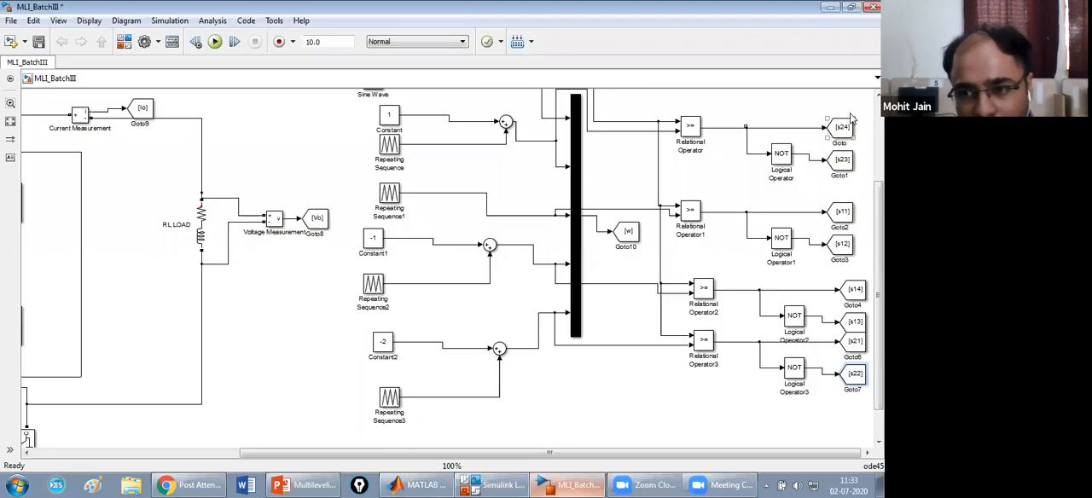
left_click(282, 485)
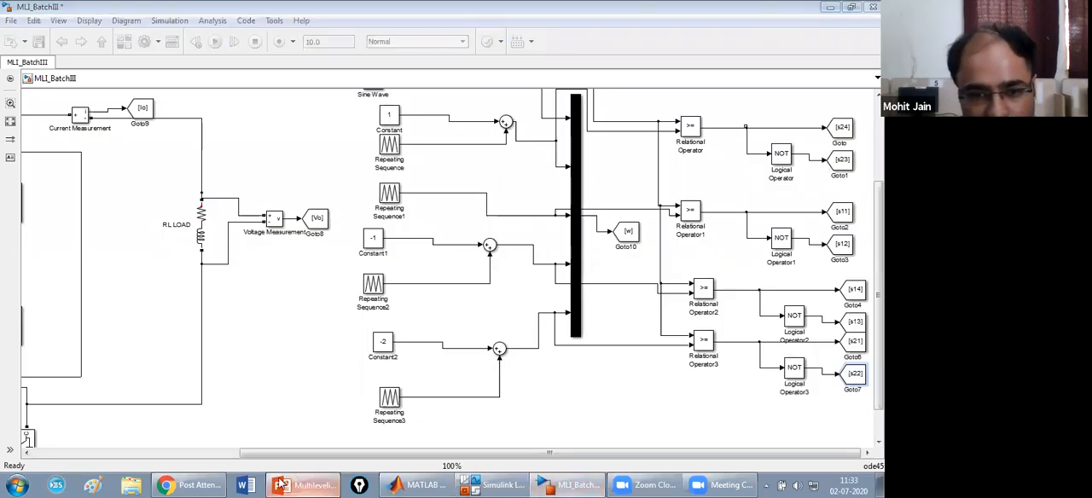
left_click(33, 227)
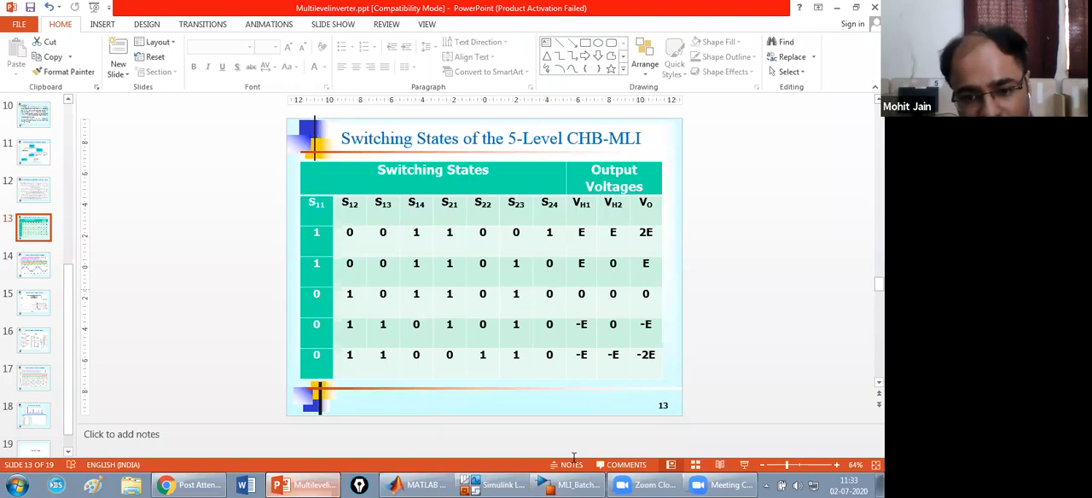
left_click(572, 485)
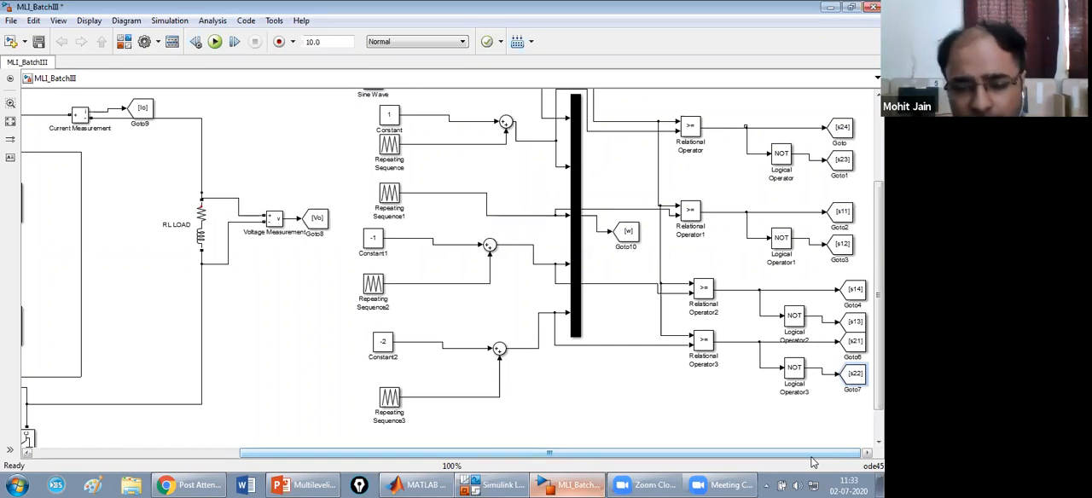
Move the loose From block next to switch S11 of the upper H-bridge and connect its output to the S11 gate.
scroll(879, 281, "up", 3)
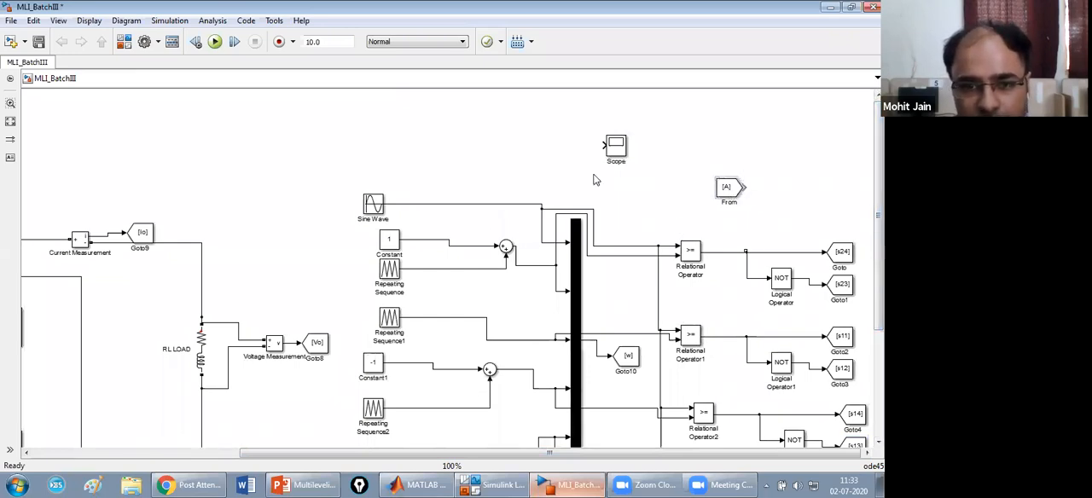
left_click_drag(726, 187, 164, 179)
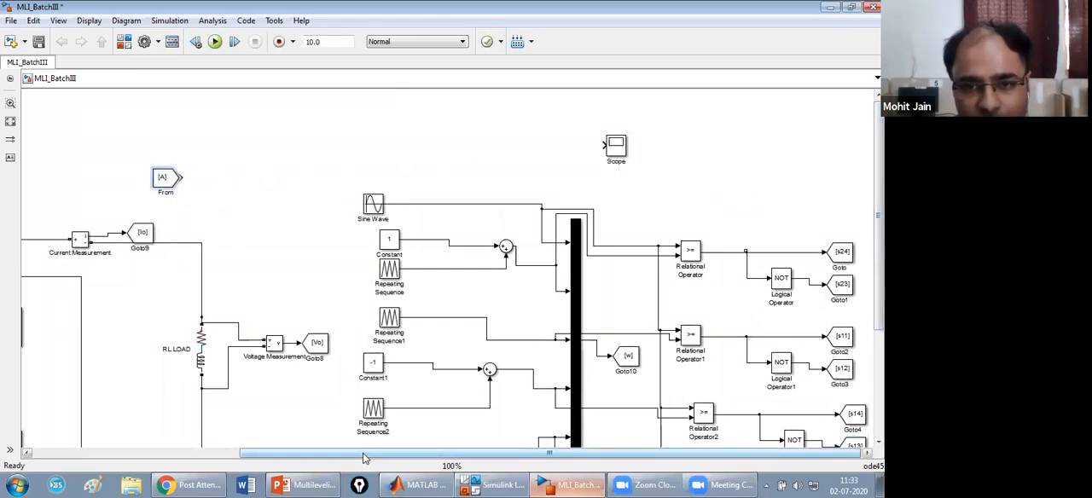
left_click_drag(362, 458, 160, 459)
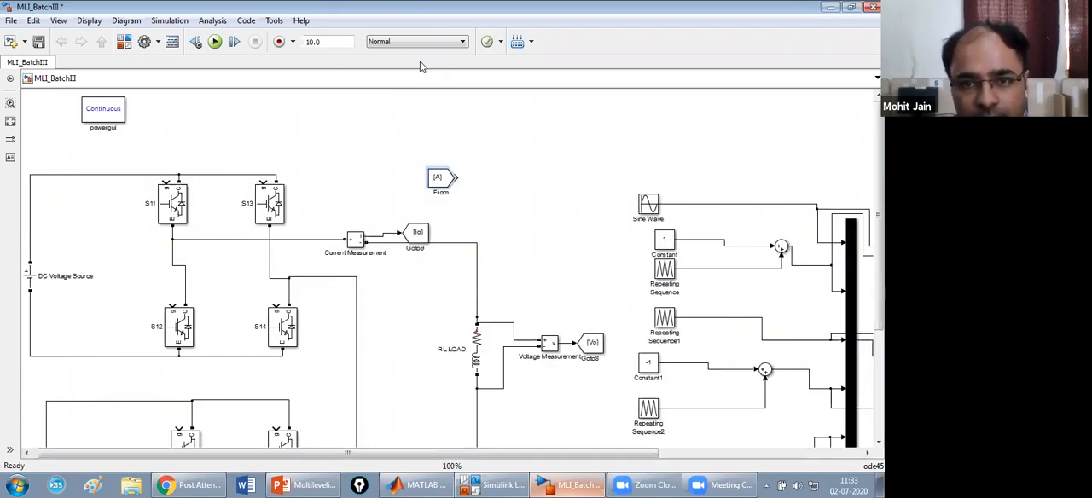
mouse_move(435, 177)
left_mouse_down()
mouse_move(90, 173)
mouse_move(97, 159)
mouse_move(171, 189)
left_mouse_up()
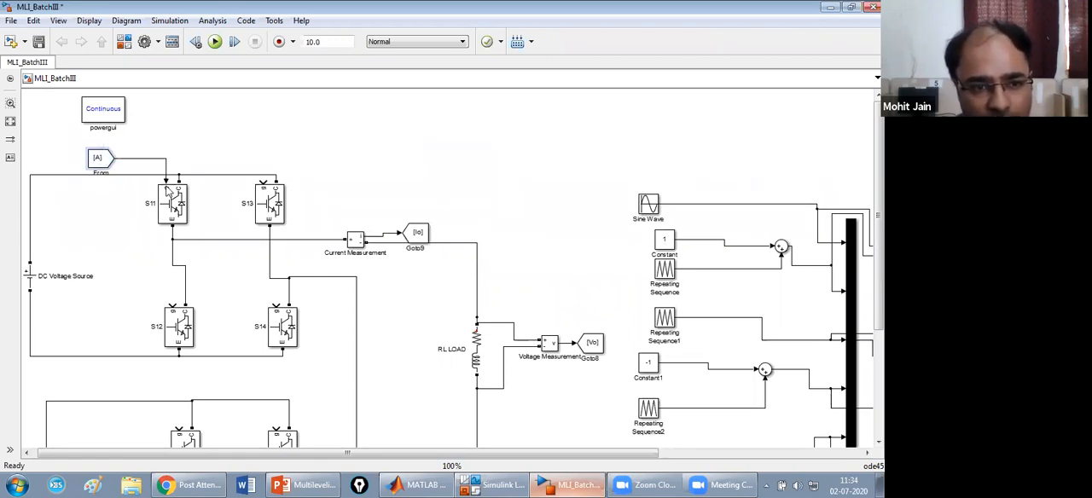
Set the Goto tag of the From block feeding the S11 gate to s11 and apply it.
double_click(104, 158)
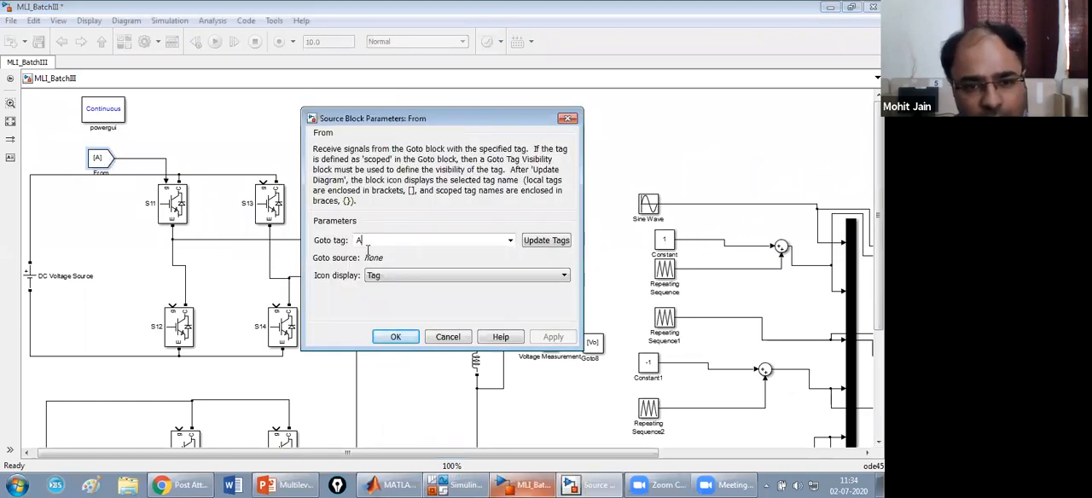
double_click(369, 240)
key("BackSpace")
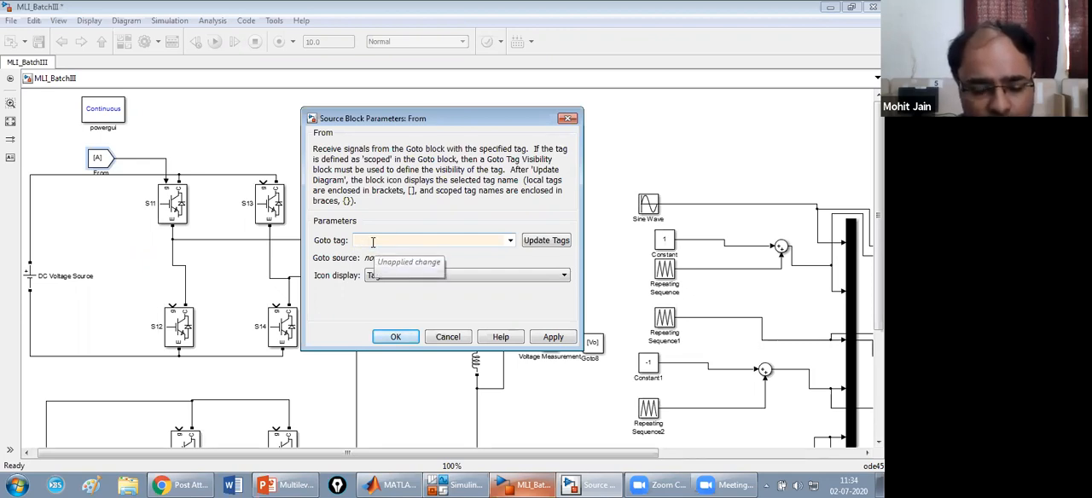
type("s11")
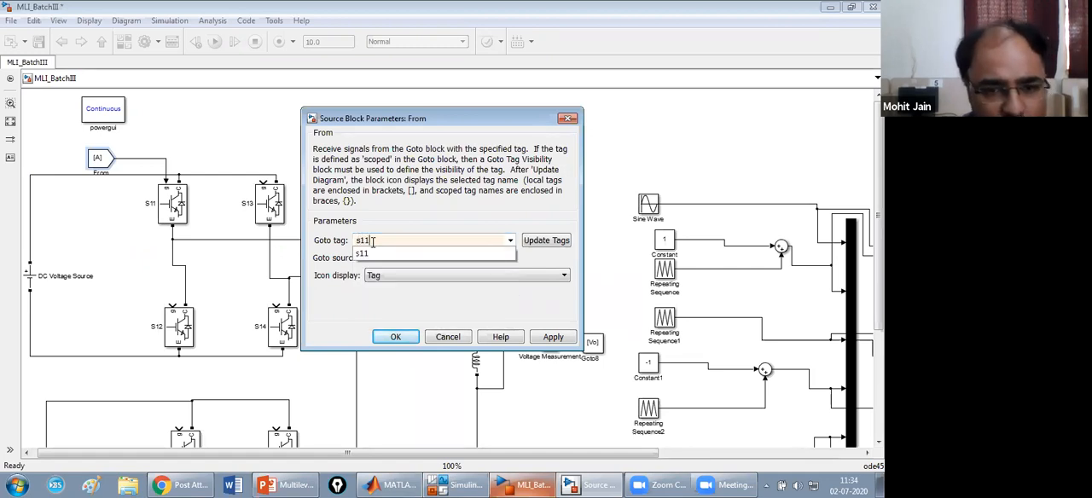
left_click(547, 242)
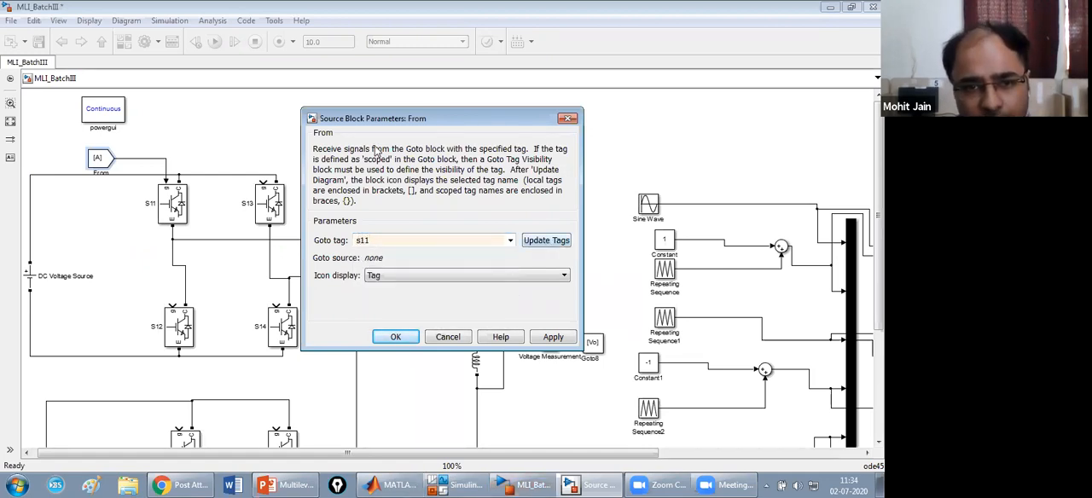
left_click(555, 339)
left_click(410, 338)
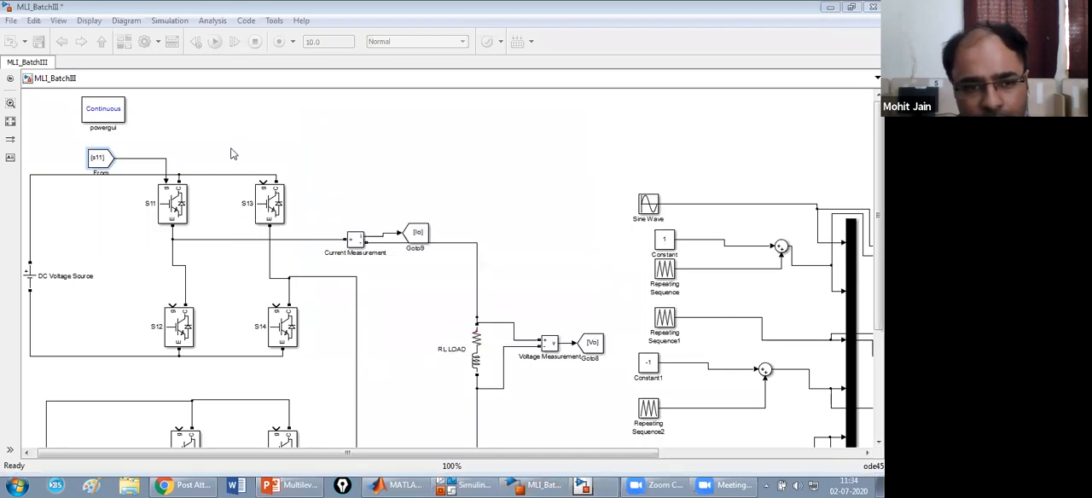
Copy the s11 From block beside switch S13 and connect the copy to the S13 gate.
left_click(108, 156)
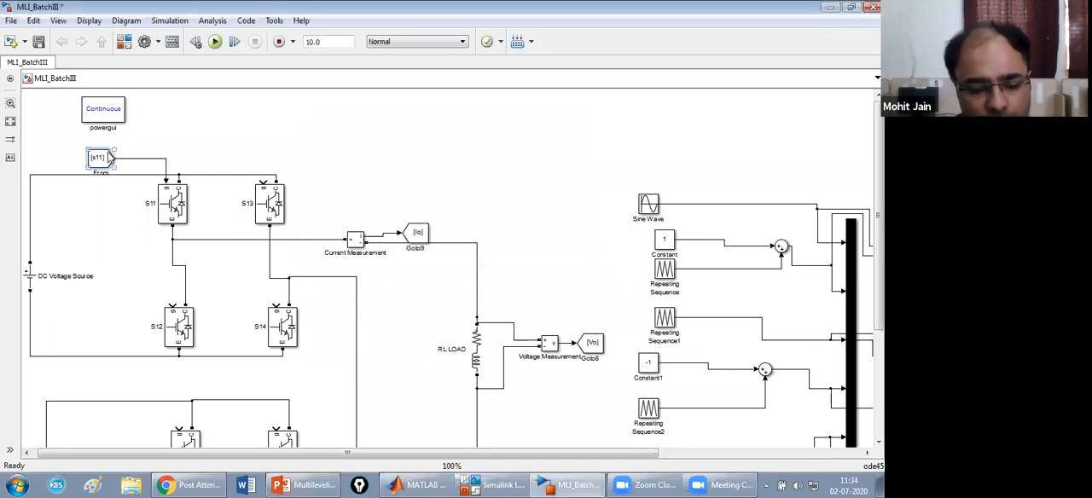
left_click(217, 151)
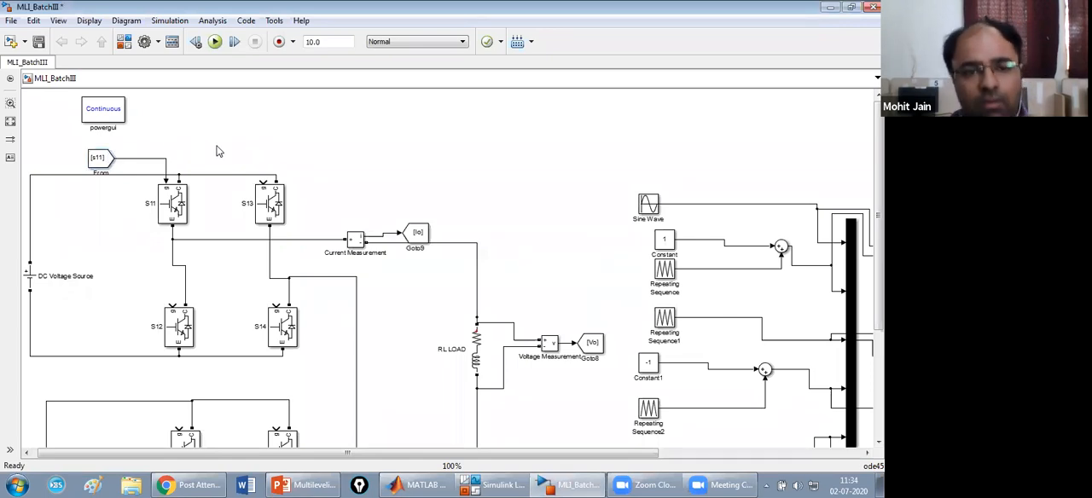
key("ctrl+v")
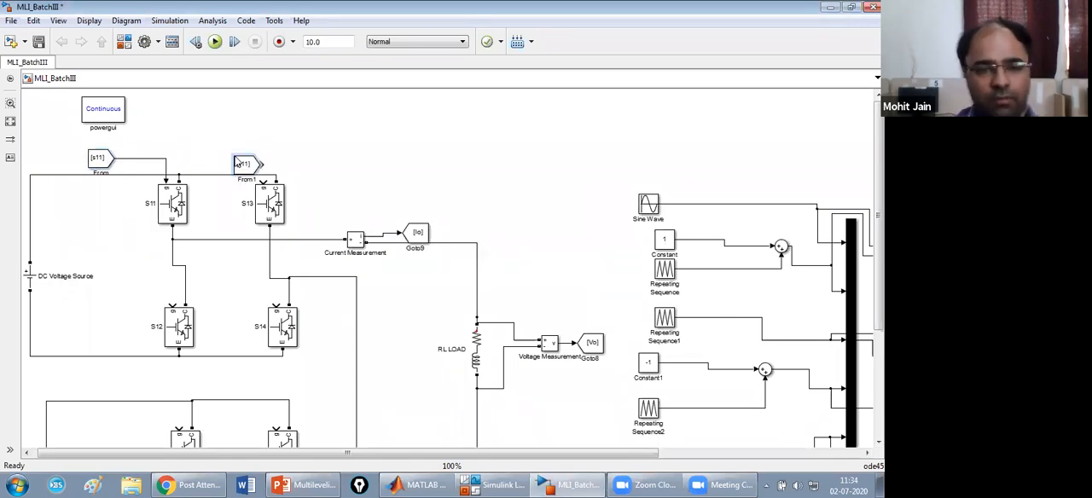
mouse_move(254, 171)
left_mouse_down()
mouse_move(250, 157)
mouse_move(264, 186)
left_mouse_up()
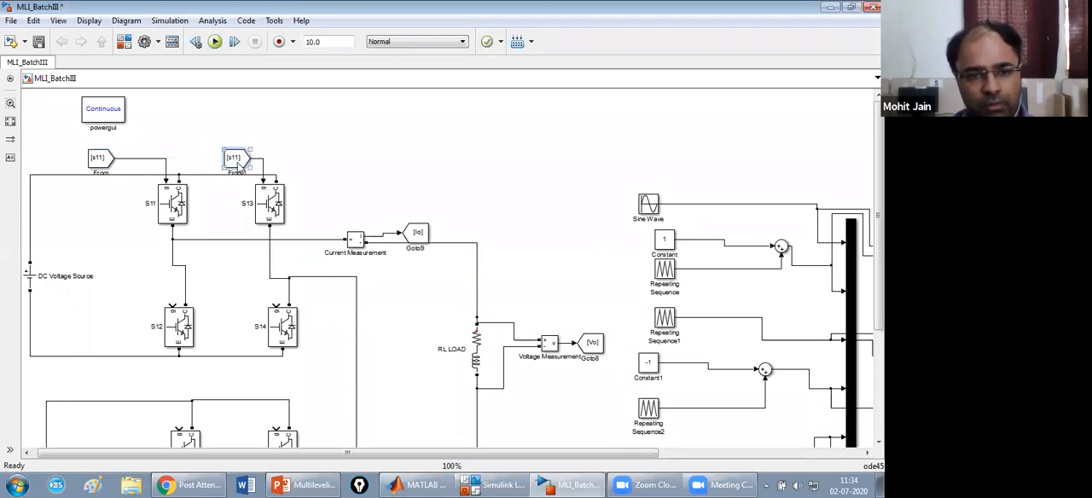
Set the Goto tag of the From block feeding the S13 gate to s13 and apply it.
double_click(238, 162)
left_click(374, 246)
key("BackSpace")
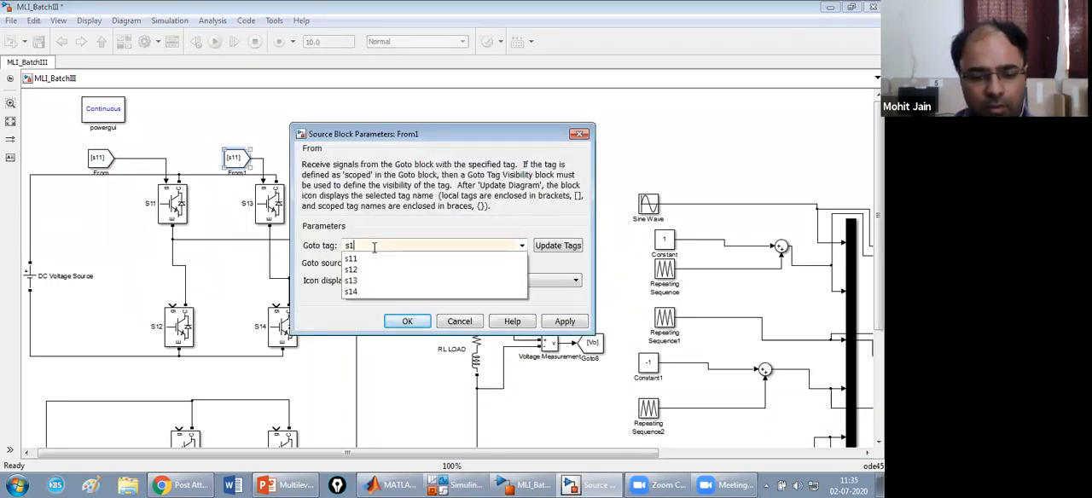
type("3")
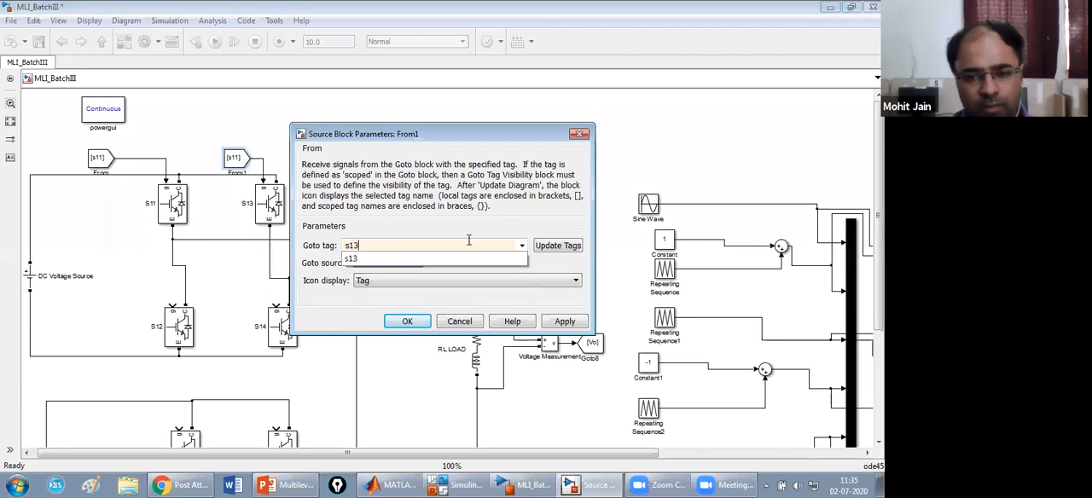
left_click(549, 251)
left_click(563, 321)
left_click(406, 322)
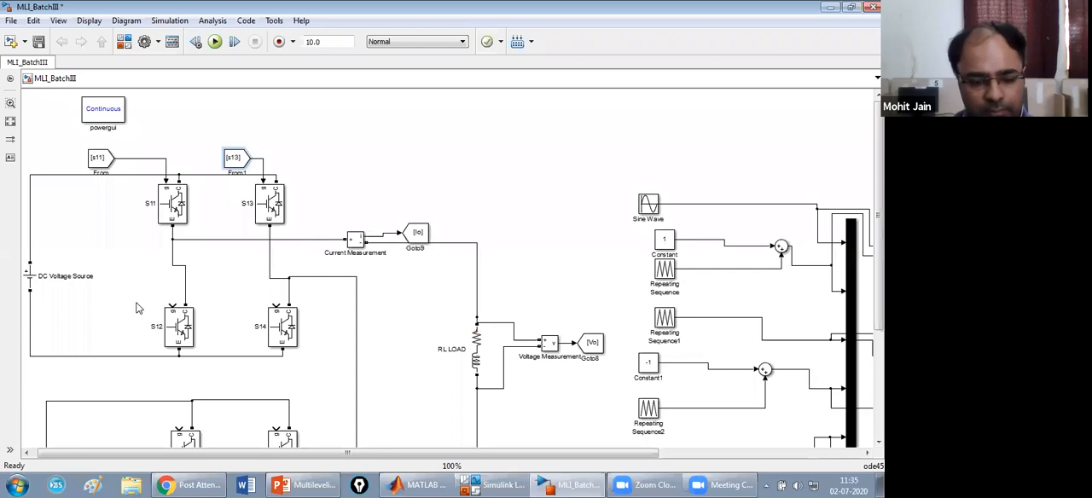
Paste another From block beside switch S12, connect it to the S12 gate and set its Goto tag to s12.
key("ctrl+v")
left_click_drag(151, 311, 177, 304)
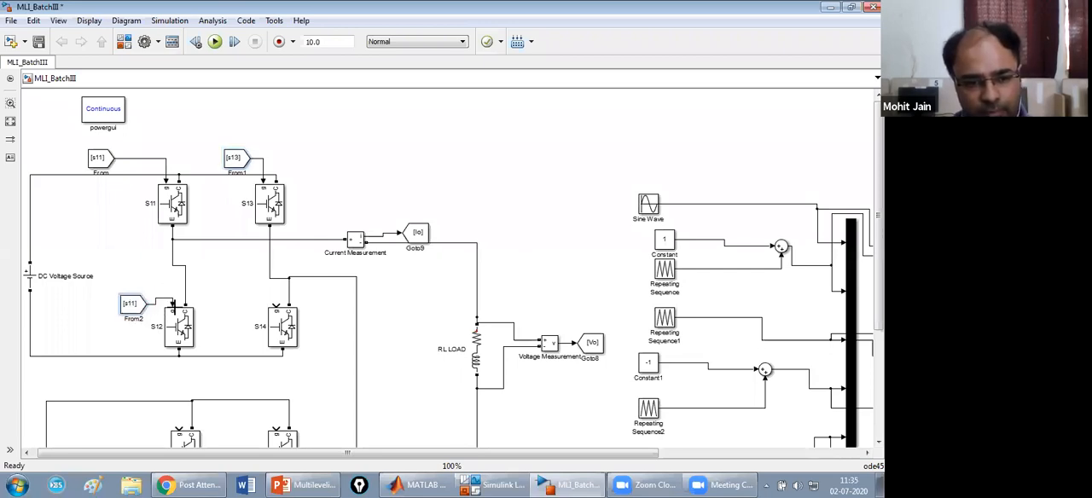
double_click(135, 306)
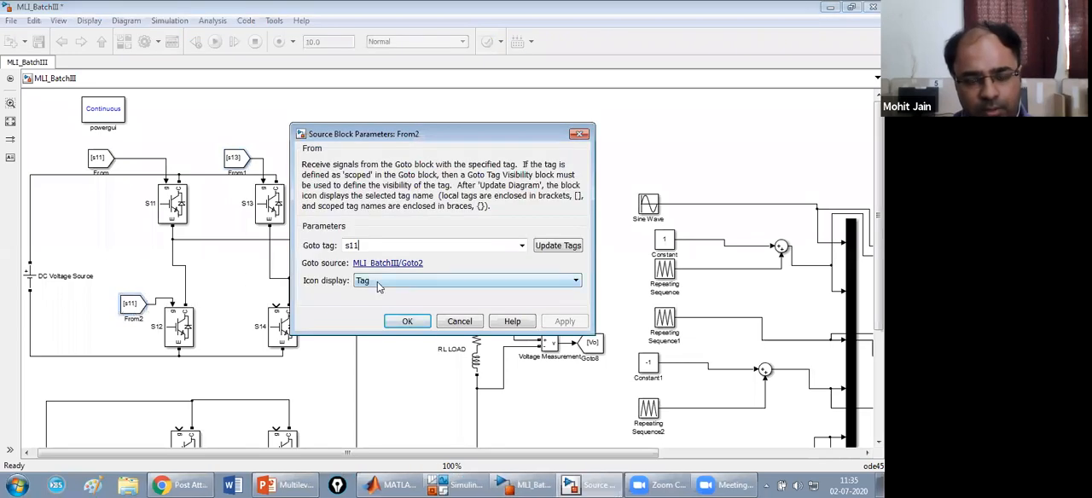
key("BackSpace")
type("2")
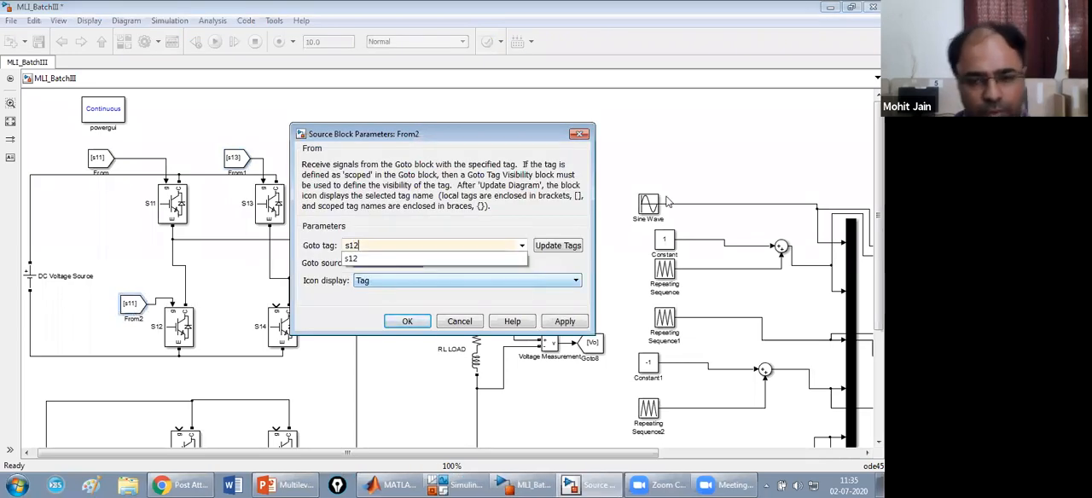
left_click(579, 247)
left_click(557, 324)
left_click(400, 325)
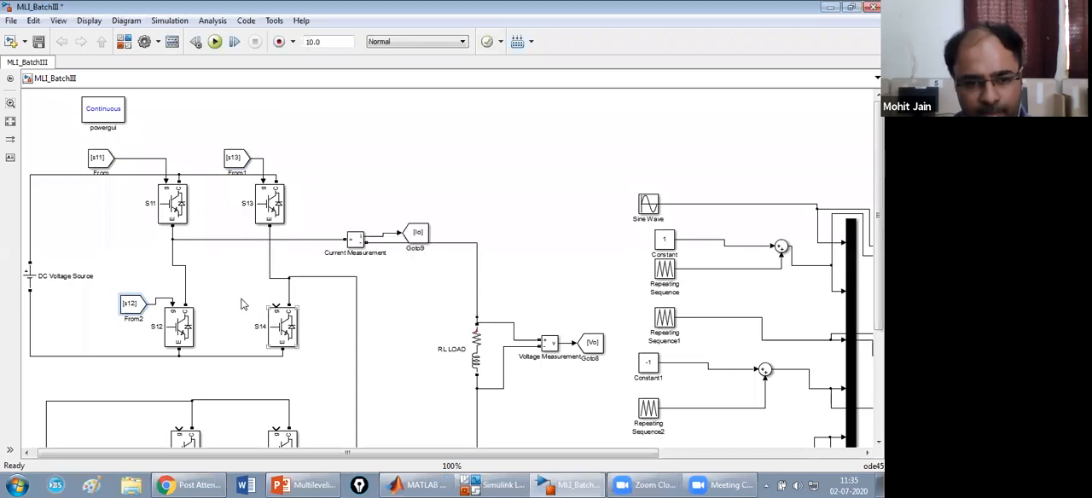
Paste another From block beside switch S14, connect it to the S14 gate and set its Goto tag to s14.
key("ctrl+v")
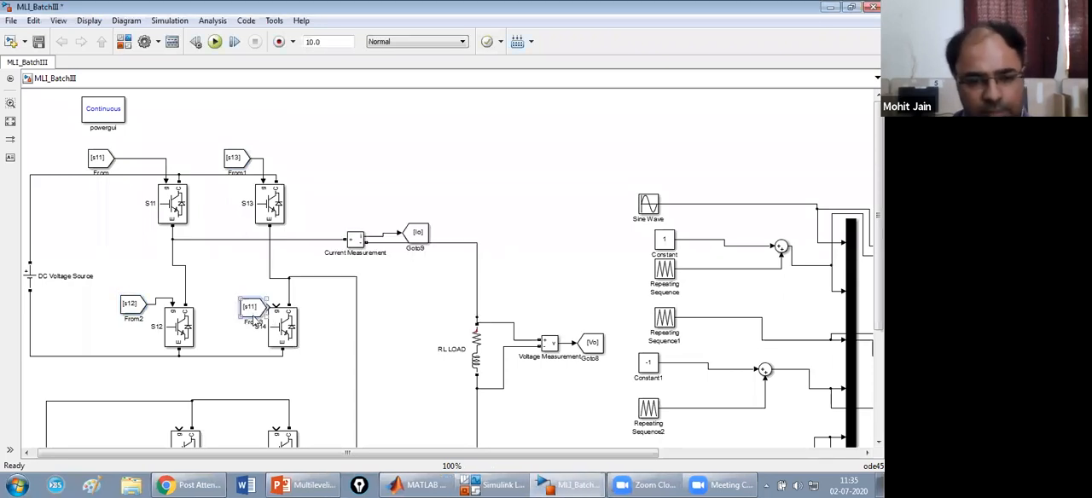
mouse_move(240, 309)
left_mouse_down()
mouse_move(226, 306)
mouse_move(268, 294)
mouse_move(277, 312)
left_mouse_up()
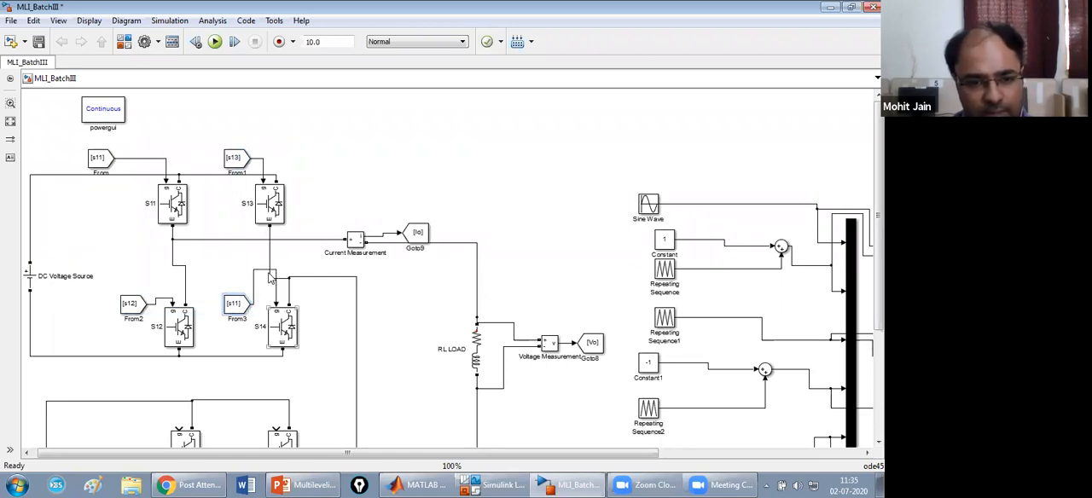
double_click(233, 304)
left_click(405, 246)
key("BackSpace")
type("4")
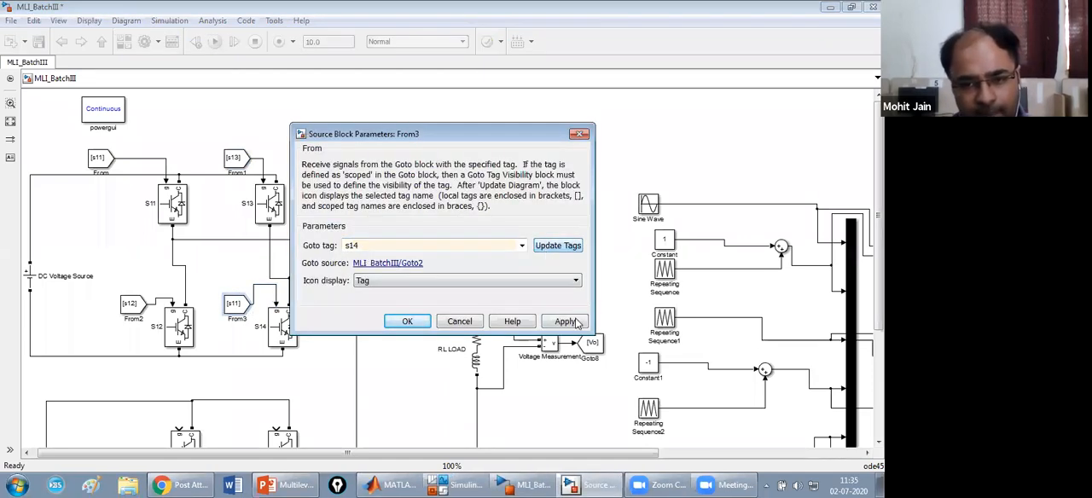
left_click(575, 325)
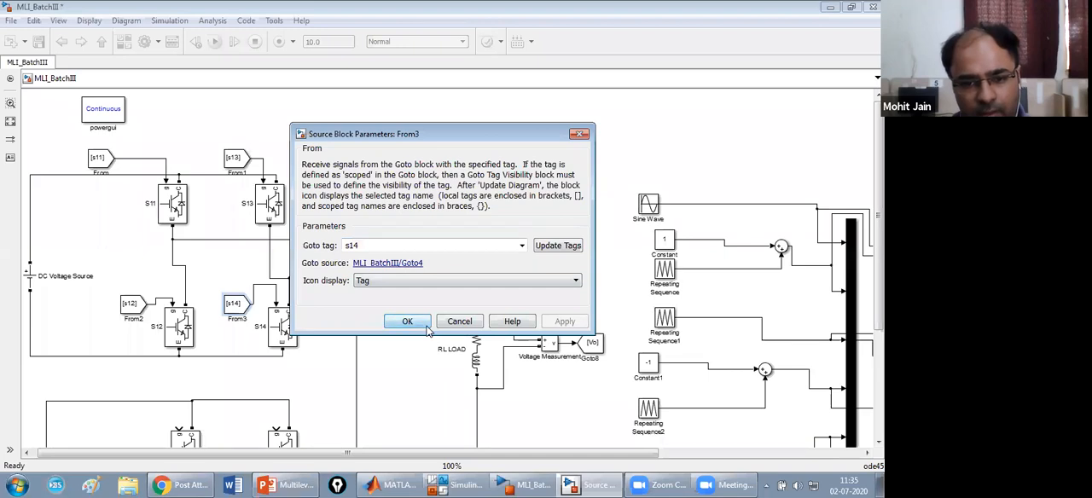
left_click(418, 322)
Paste another From block beside switch S21, wire it to the S21 gate and give it the Goto tag s21.
scroll(312, 277, "down", 4)
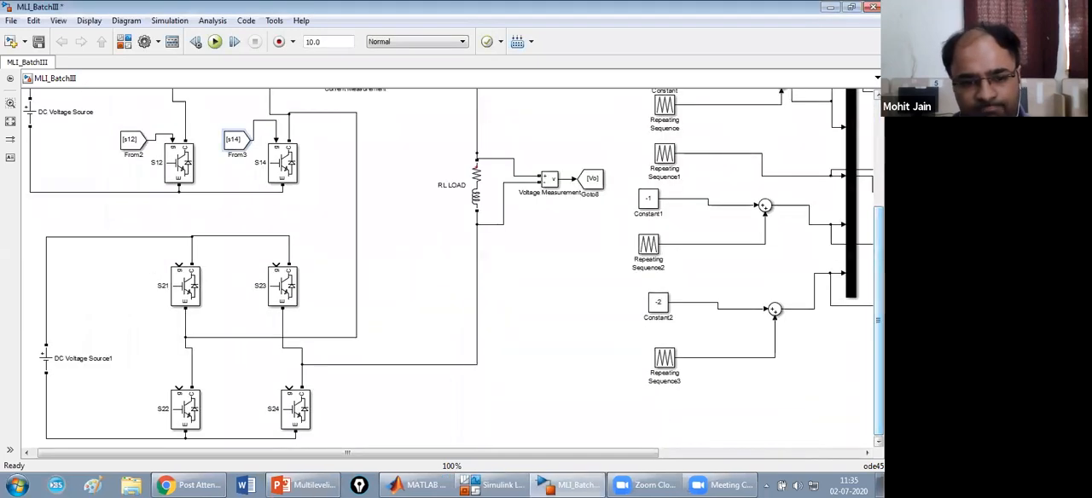
key("ctrl+v")
mouse_move(133, 273)
left_mouse_down()
mouse_move(186, 250)
mouse_move(181, 265)
left_mouse_up()
double_click(119, 273)
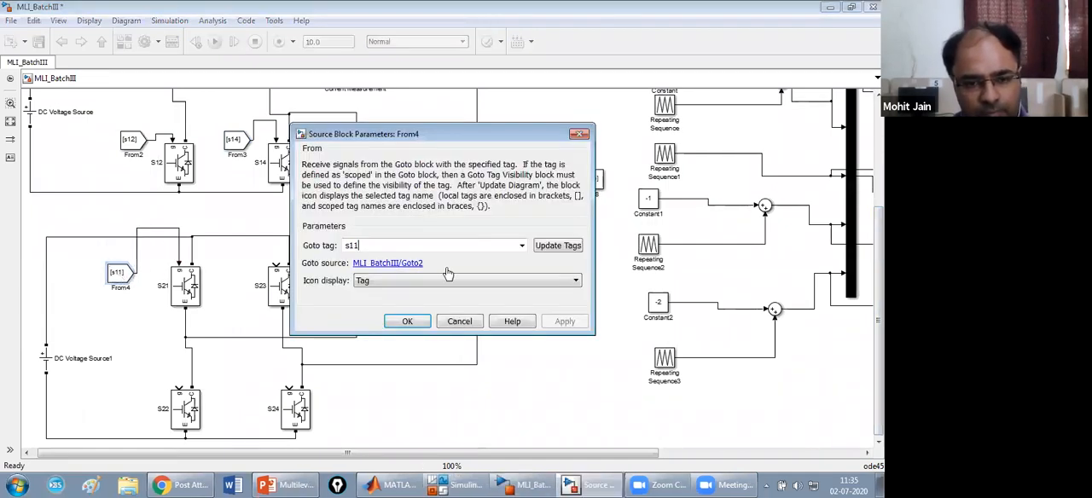
key("BackSpace")
key("BackSpace")
type("2")
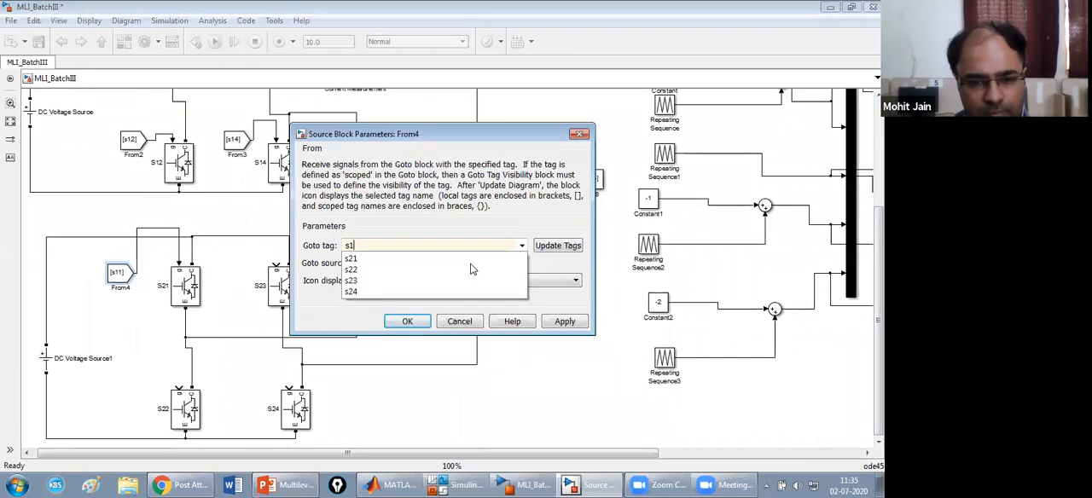
left_click(454, 259)
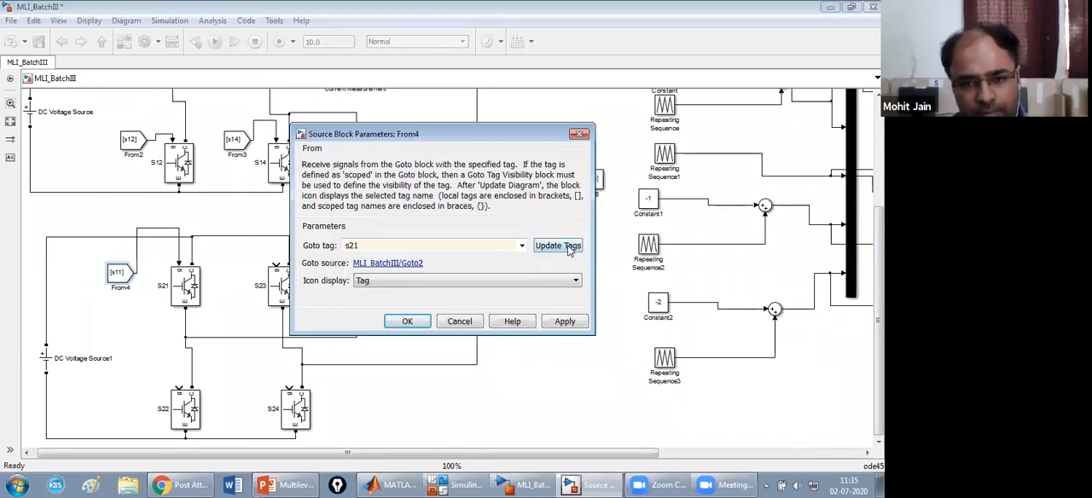
left_click(574, 328)
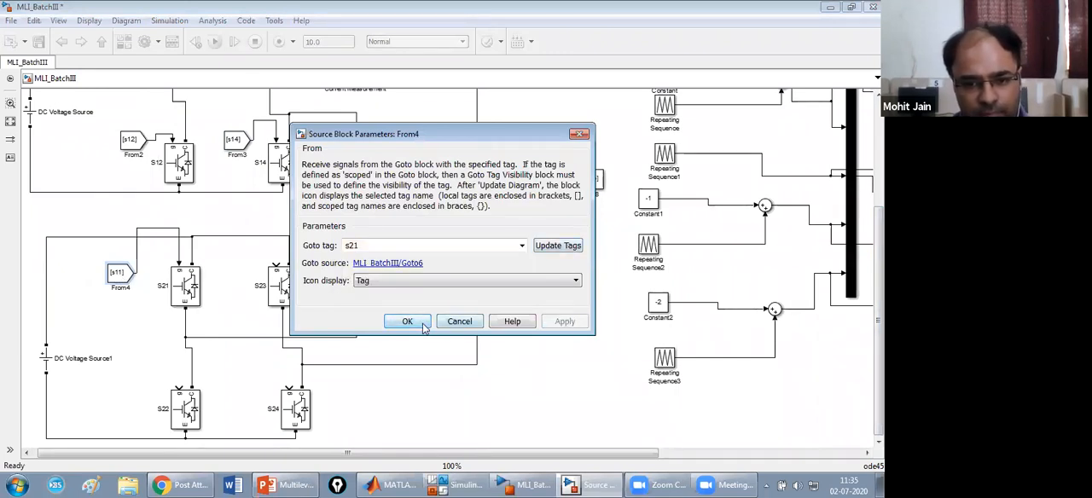
left_click(408, 321)
Paste another From block beside switch S22, wire it to the S22 gate and give it the Goto tag s22.
left_click(147, 370)
key("ctrl+v")
left_click_drag(157, 380, 180, 394)
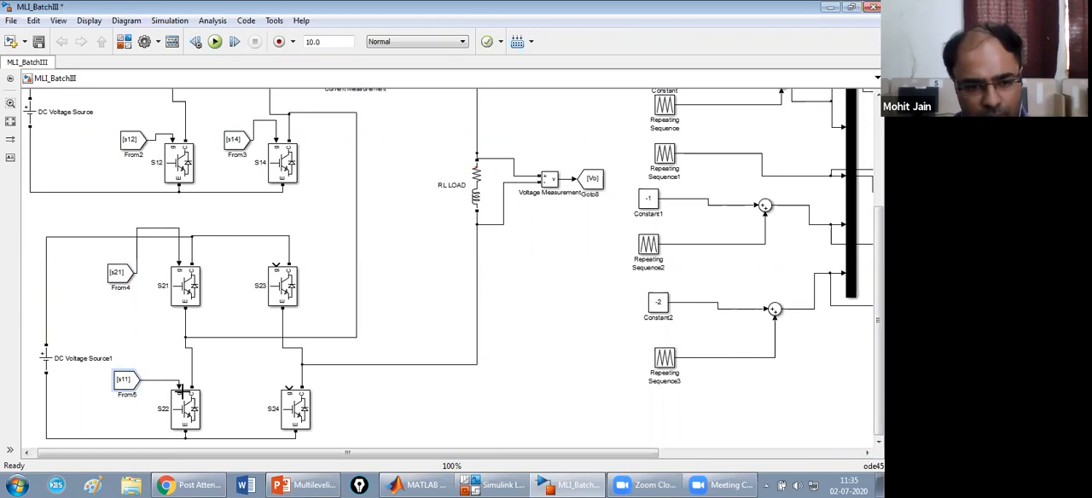
double_click(126, 383)
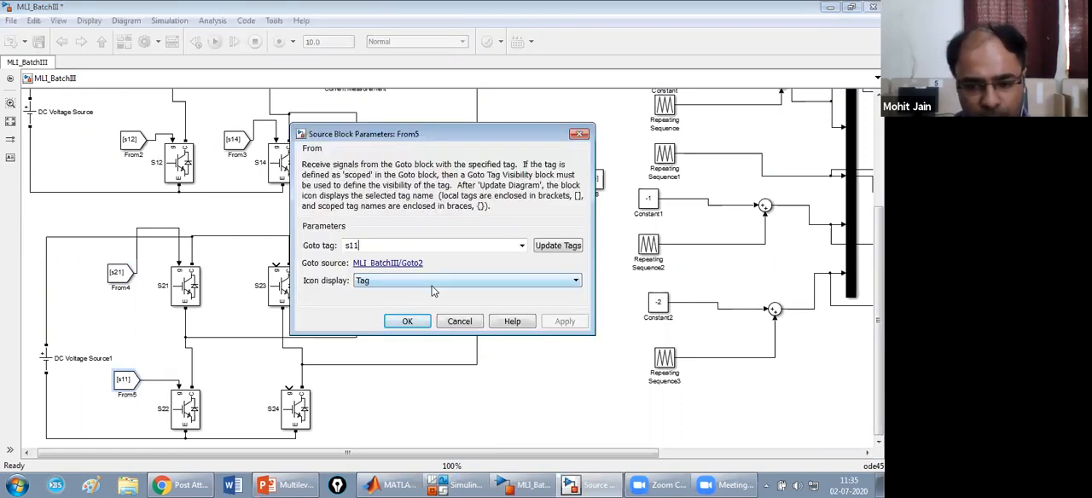
type("s22")
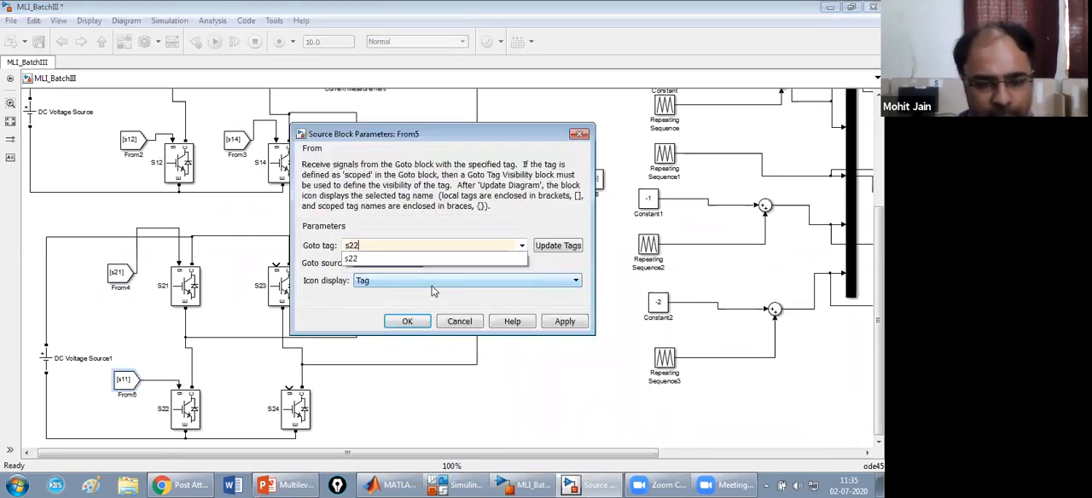
left_click(557, 248)
left_click(566, 322)
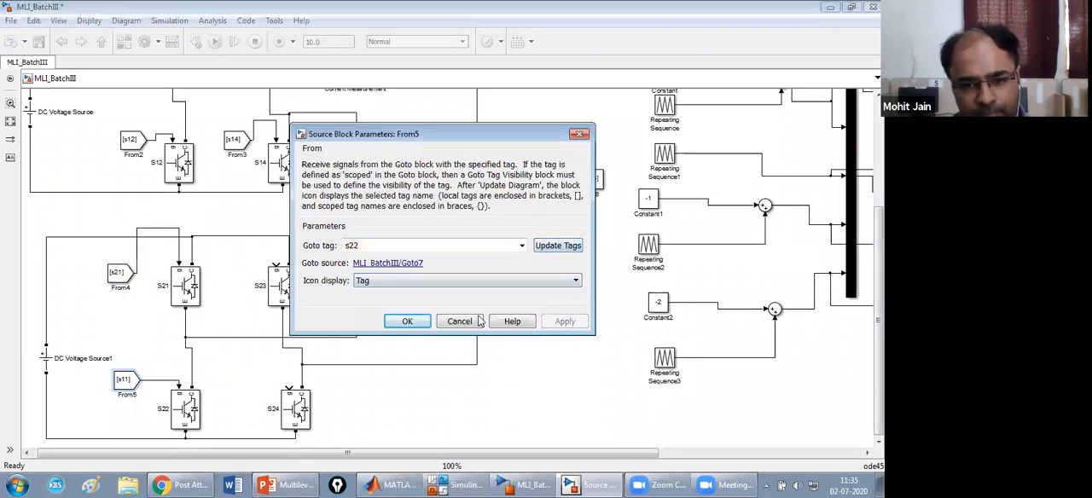
left_click(408, 320)
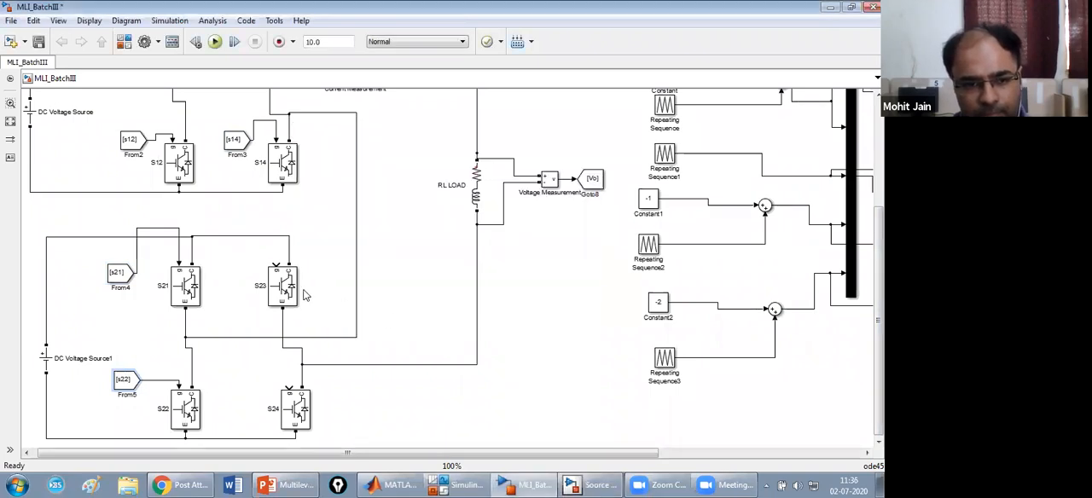
Paste another From block beside switch S23, wire it to the S23 gate and give it the Goto tag s23.
left_click(242, 258)
key("ctrl+v")
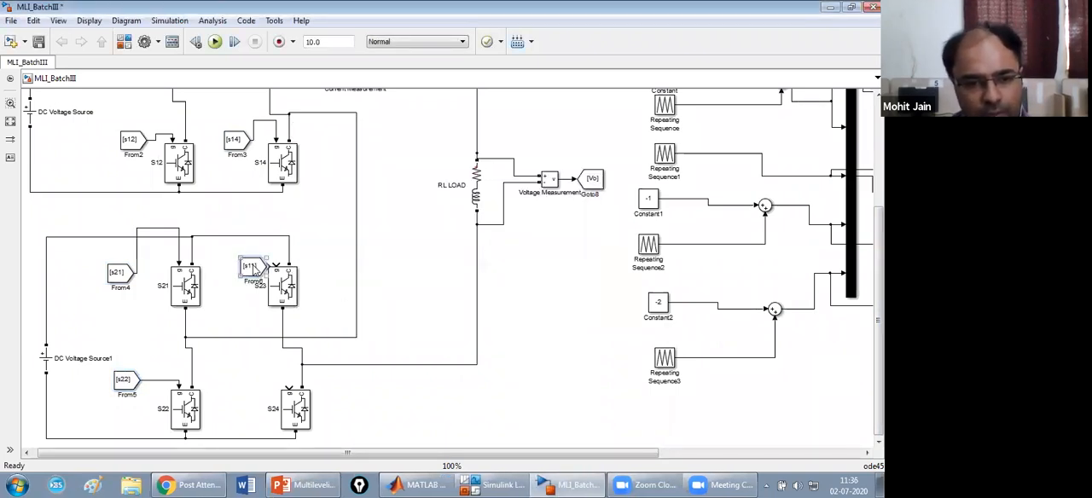
left_click_drag(254, 272, 245, 260)
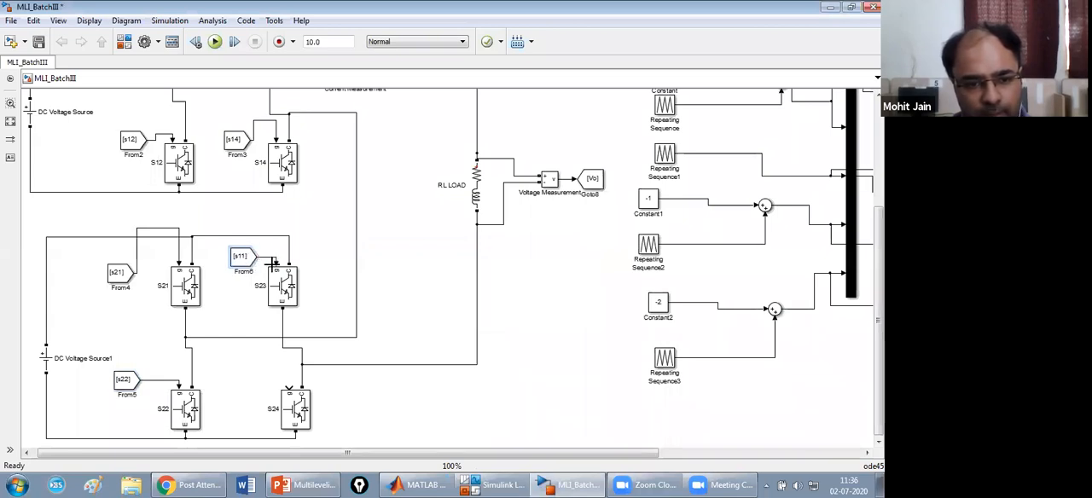
double_click(243, 258)
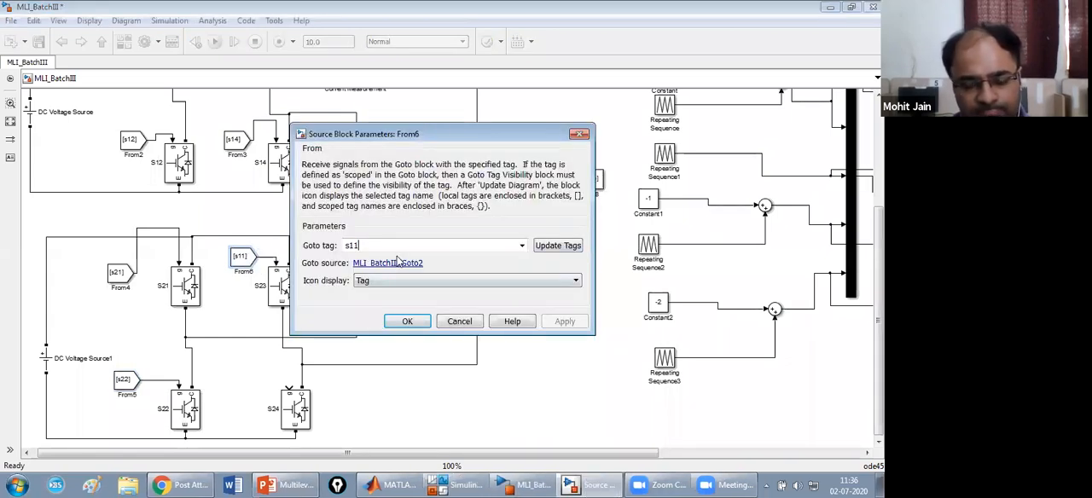
key("BackSpace")
key("BackSpace")
type("23")
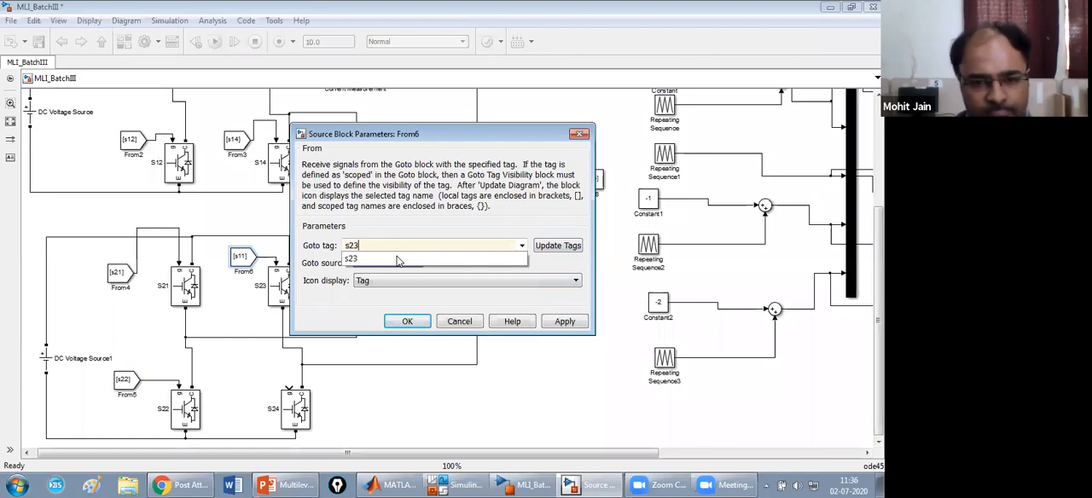
left_click(553, 247)
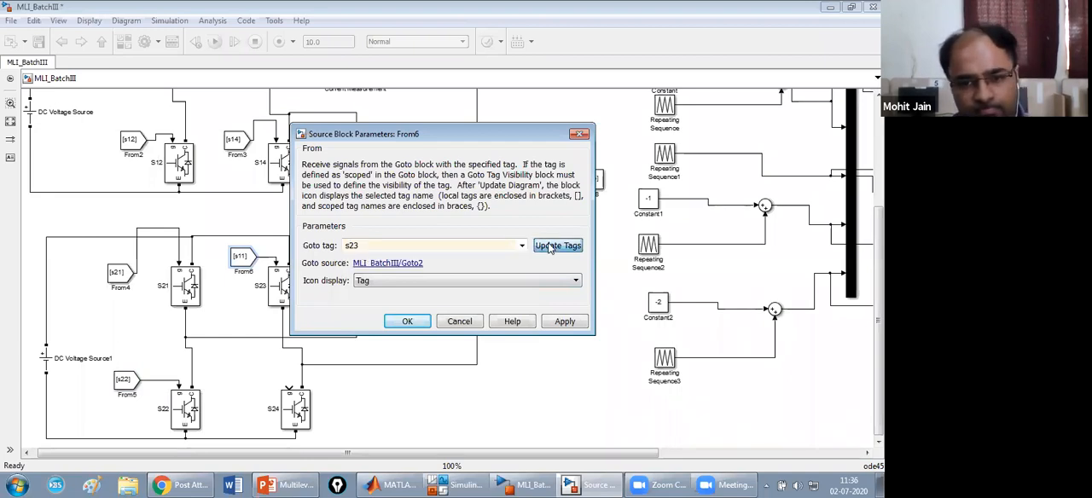
left_click(409, 321)
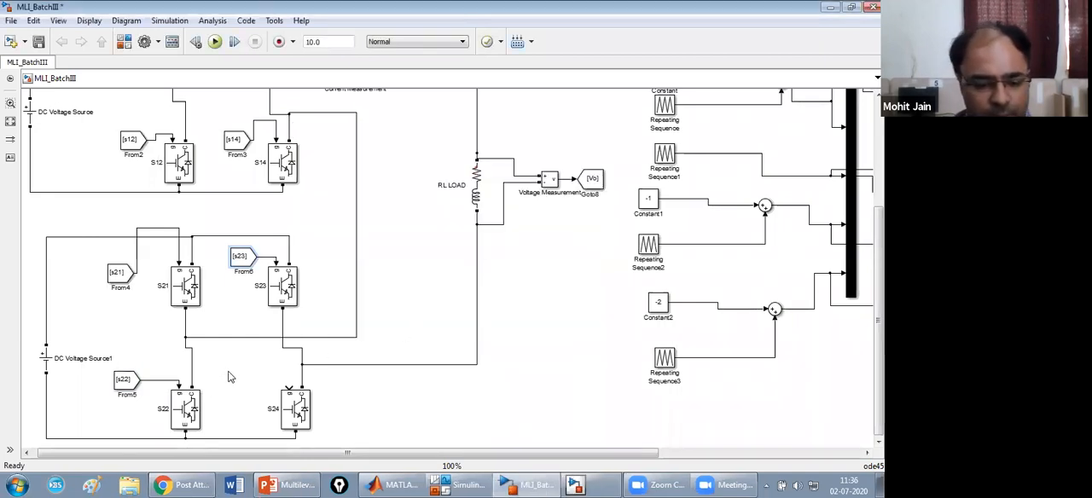
Paste another From block beside switch S24, wire it to the S24 gate and give it the Goto tag s24.
key("ctrl+v")
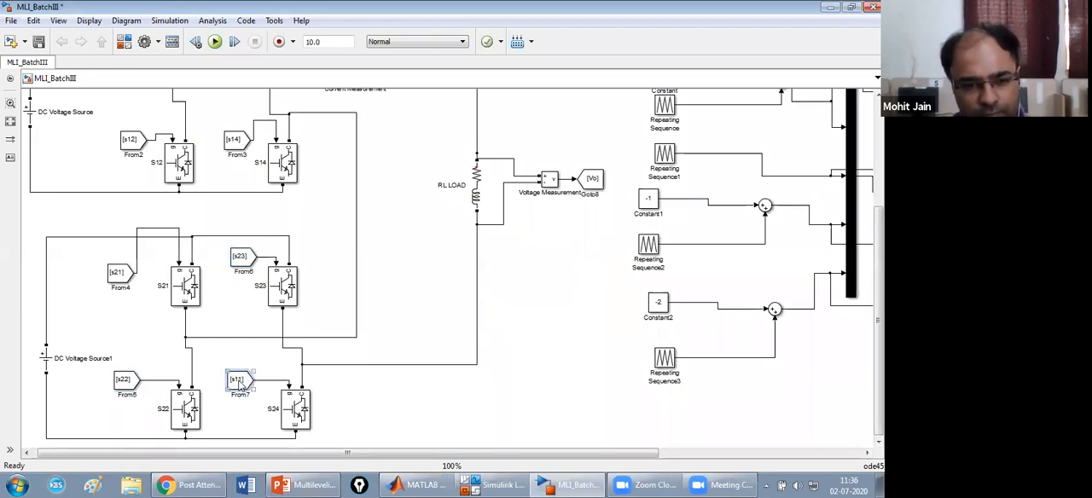
double_click(240, 382)
key("BackSpace")
key("BackSpace")
type("2")
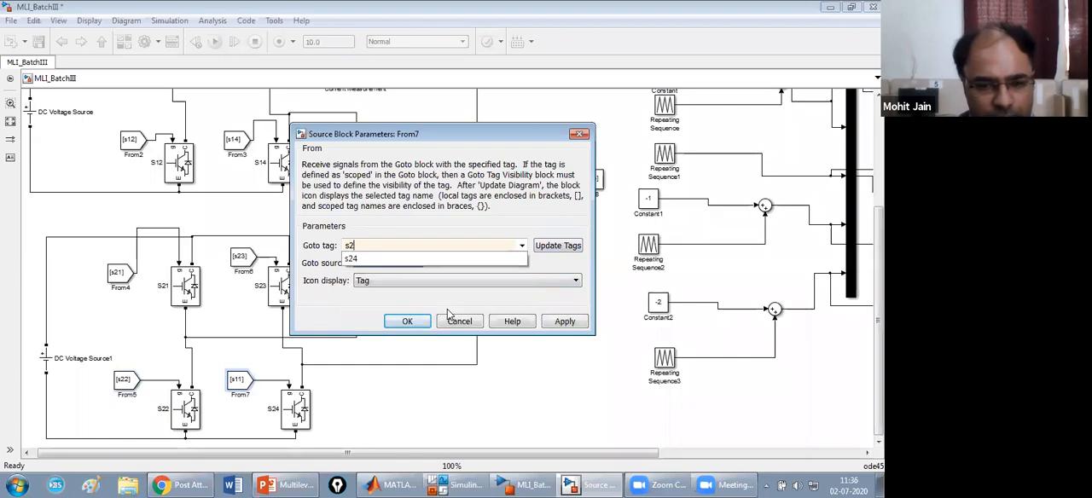
type("4")
left_click(550, 249)
left_click(569, 325)
left_click(408, 324)
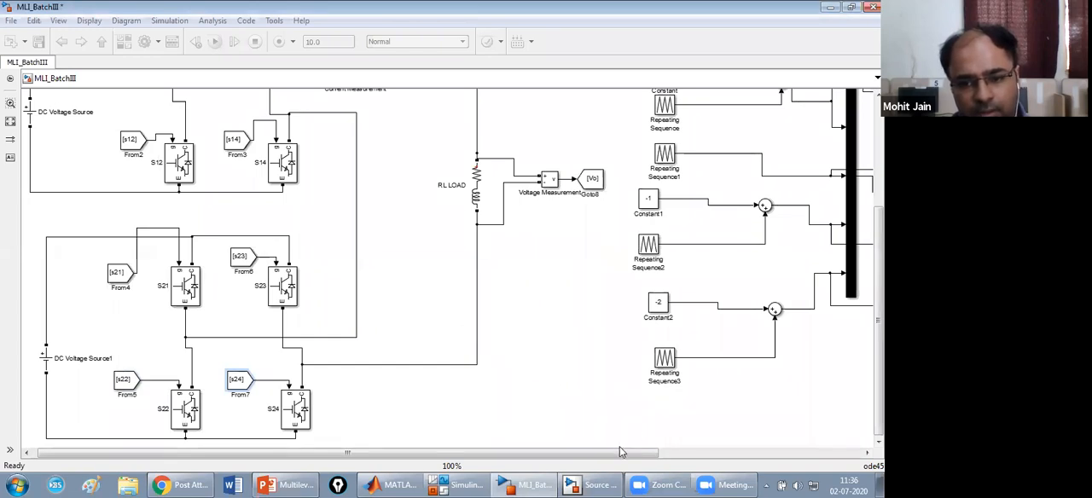
Move the Scope block into the empty area below the Voltage Measurement block and stretch it into a tall, narrow shape.
left_click_drag(620, 452, 814, 420)
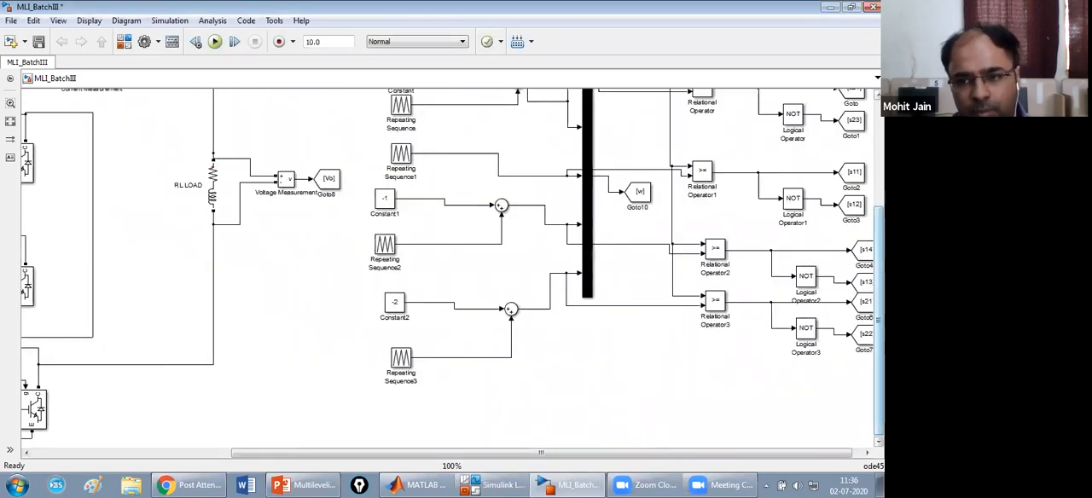
left_click_drag(879, 320, 879, 215)
left_click(629, 151)
left_click_drag(630, 151, 316, 435)
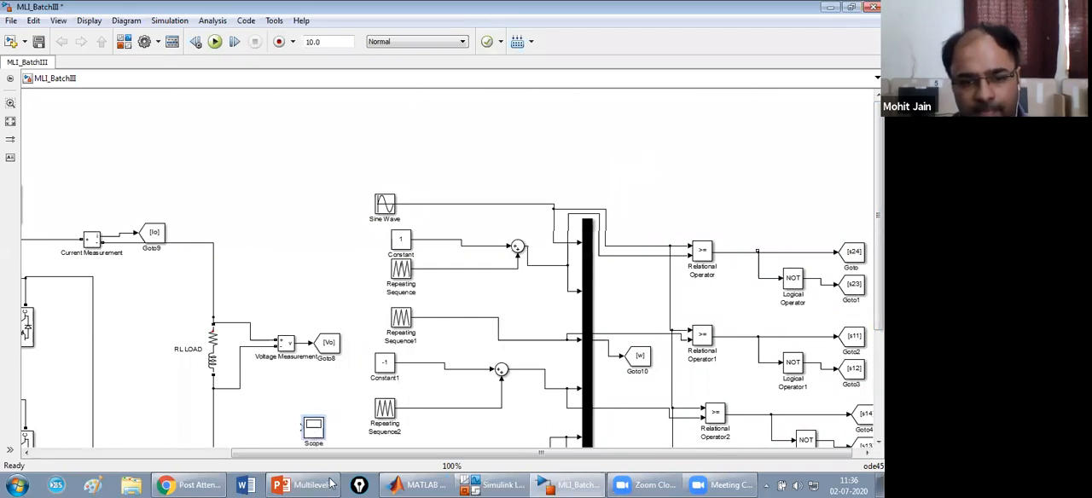
scroll(543, 324, "down", 3)
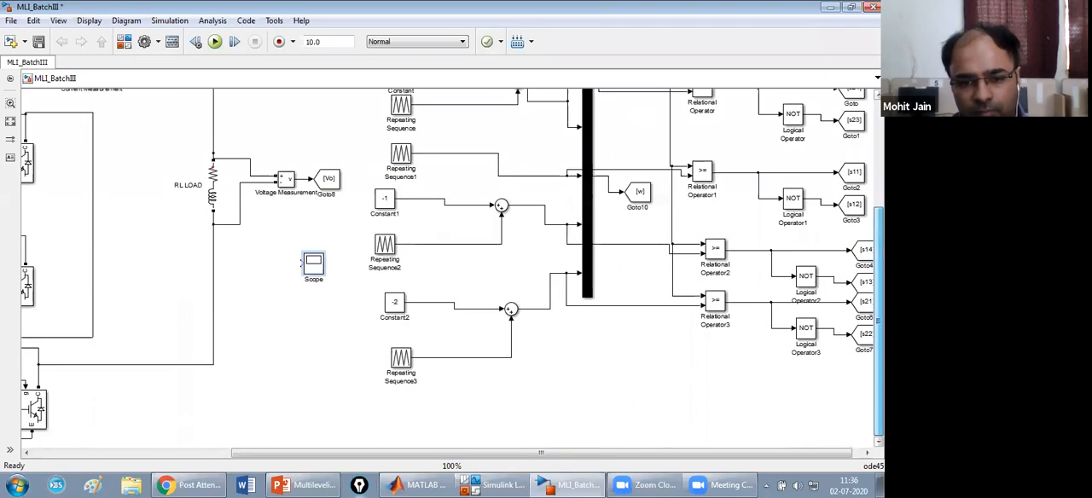
left_click_drag(317, 269, 321, 415)
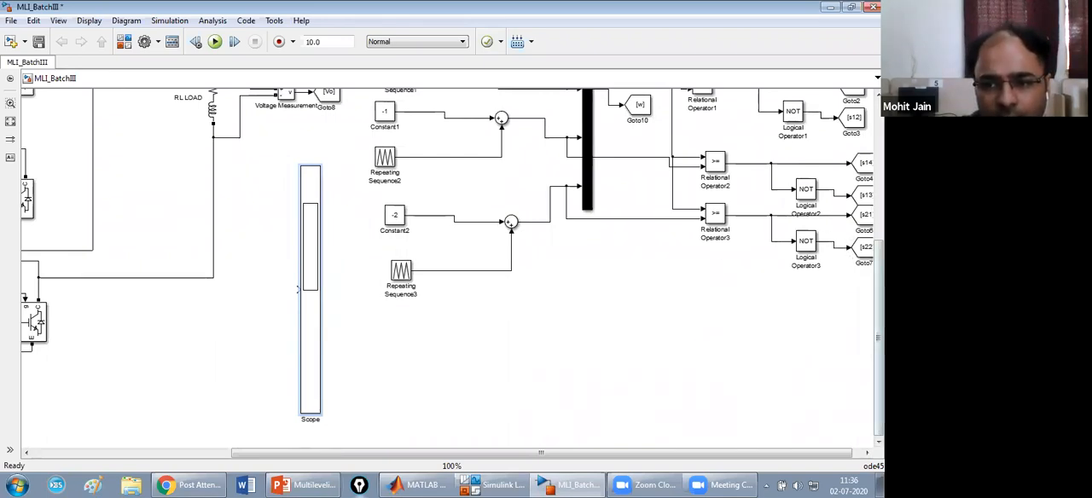
Switch to the Multilevelinverter.ppt presentation in PowerPoint, review the switching-states and 5-level output-waveform slides, and return to the Simulink model.
left_click_drag(879, 337, 880, 252)
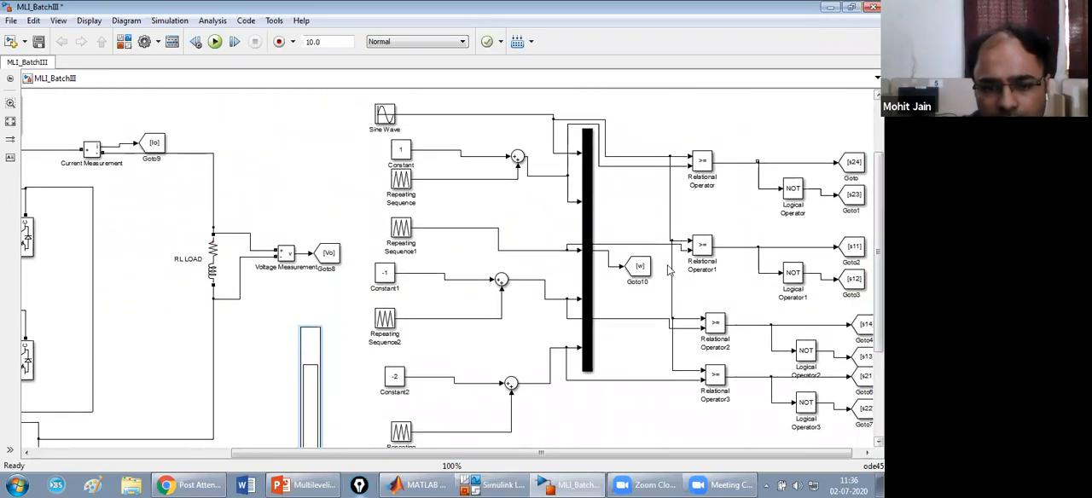
left_click(290, 485)
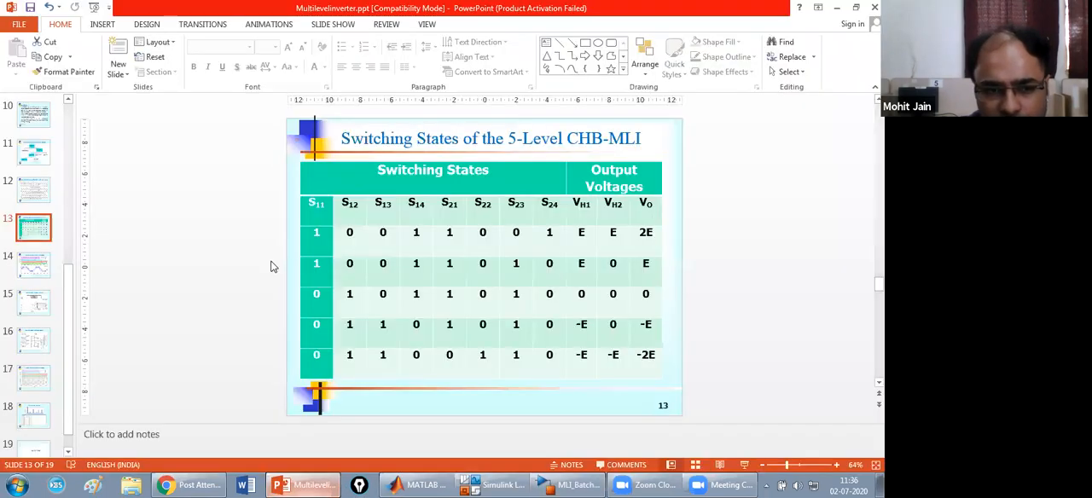
left_click(34, 270)
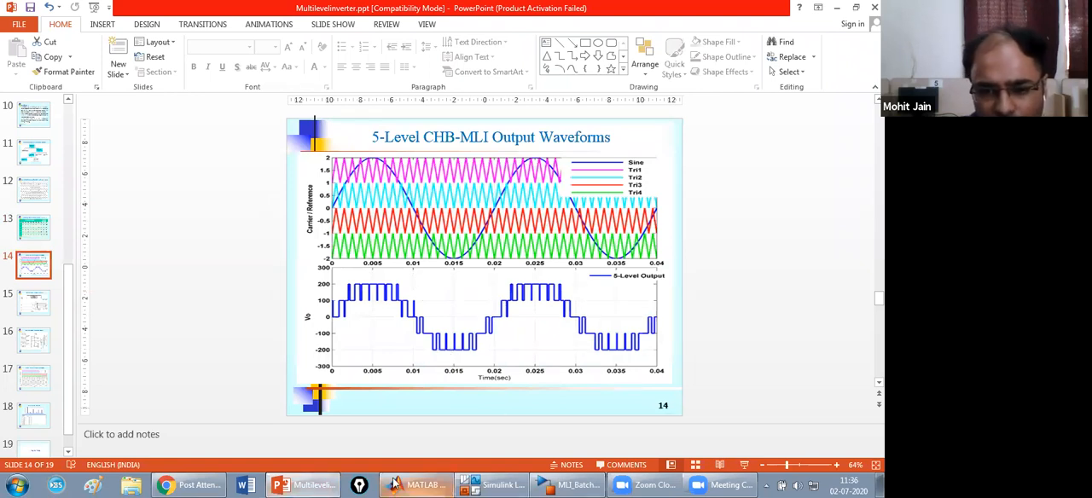
left_click(34, 376)
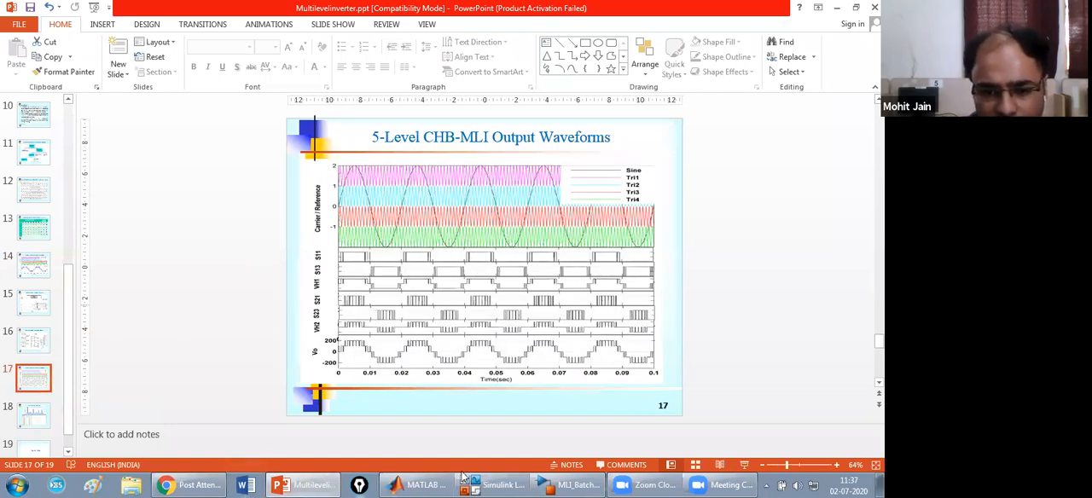
left_click(584, 484)
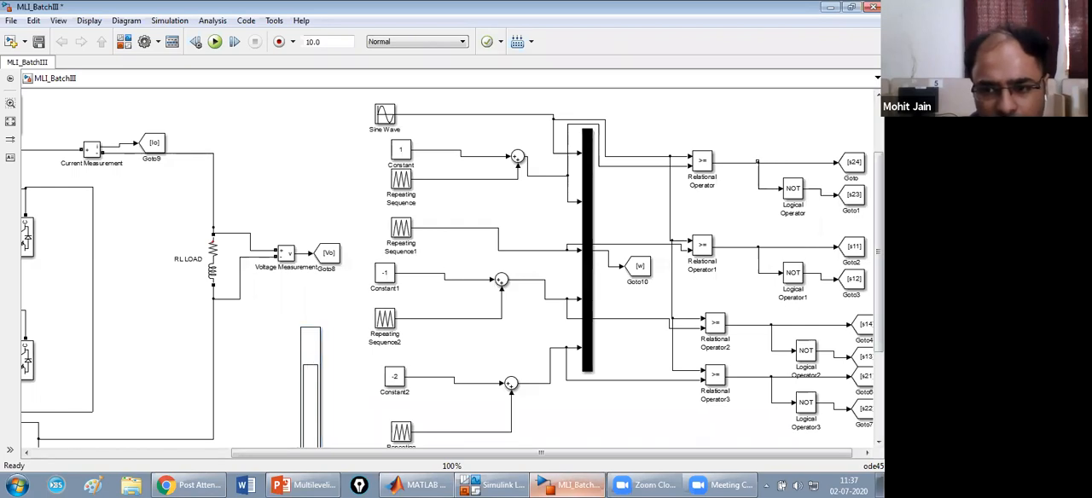
Open the parameters of the tall Scope block and set its number of axes to 3.
scroll(456, 344, "down", 5)
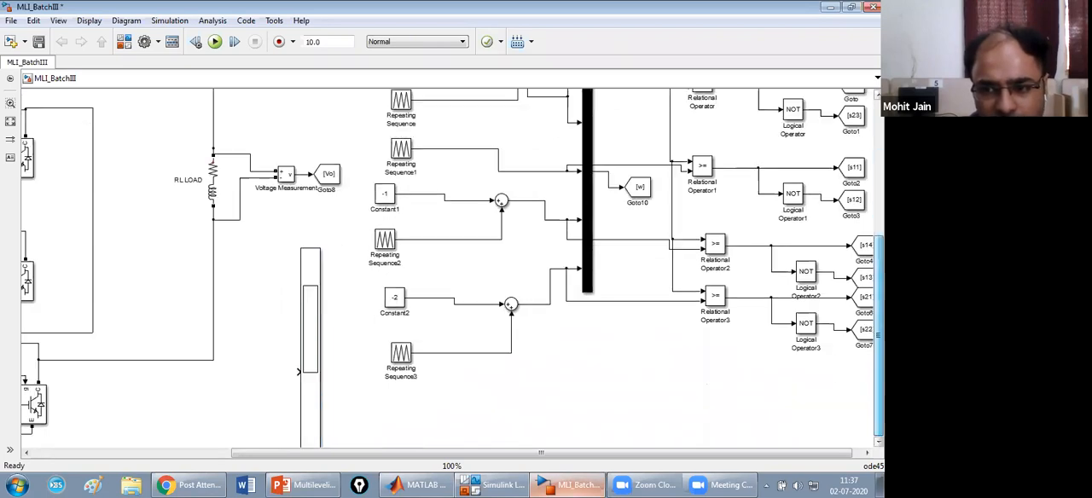
double_click(308, 333)
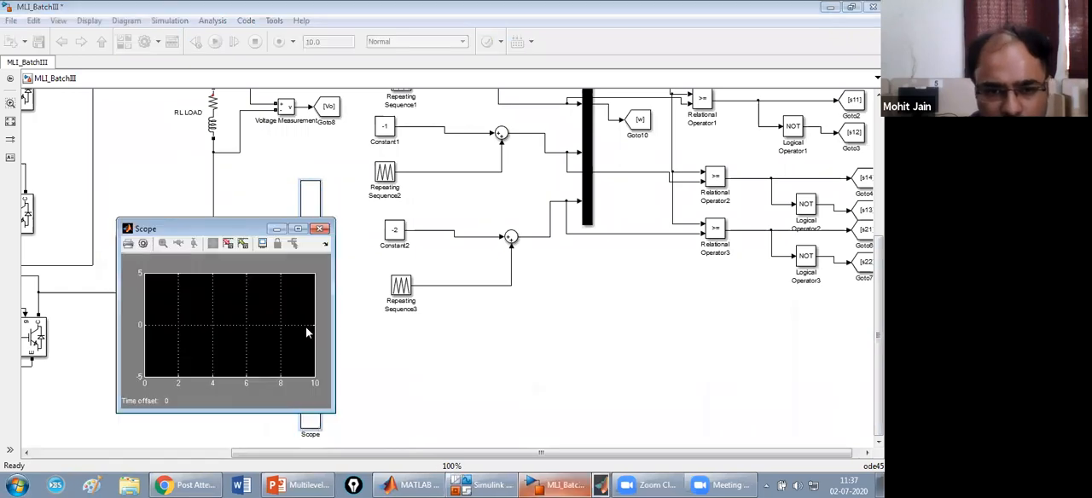
left_click(143, 245)
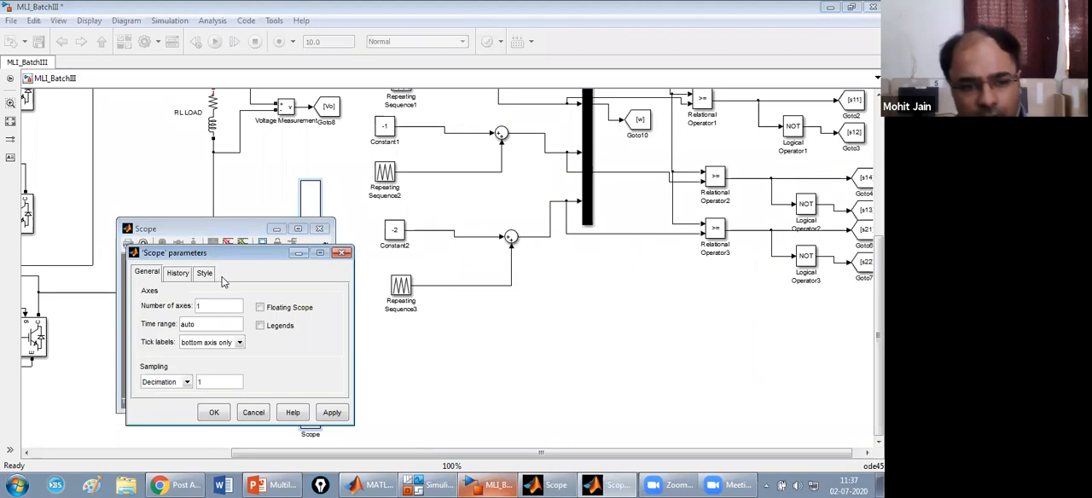
type("3")
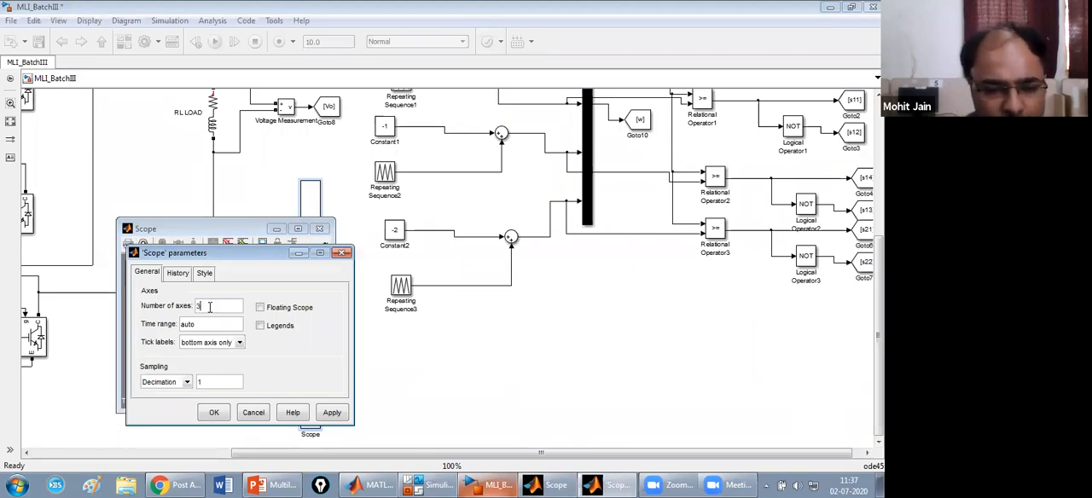
In the Scope's history settings, remove the limit on data points and enable saving data to the workspace.
left_click(177, 273)
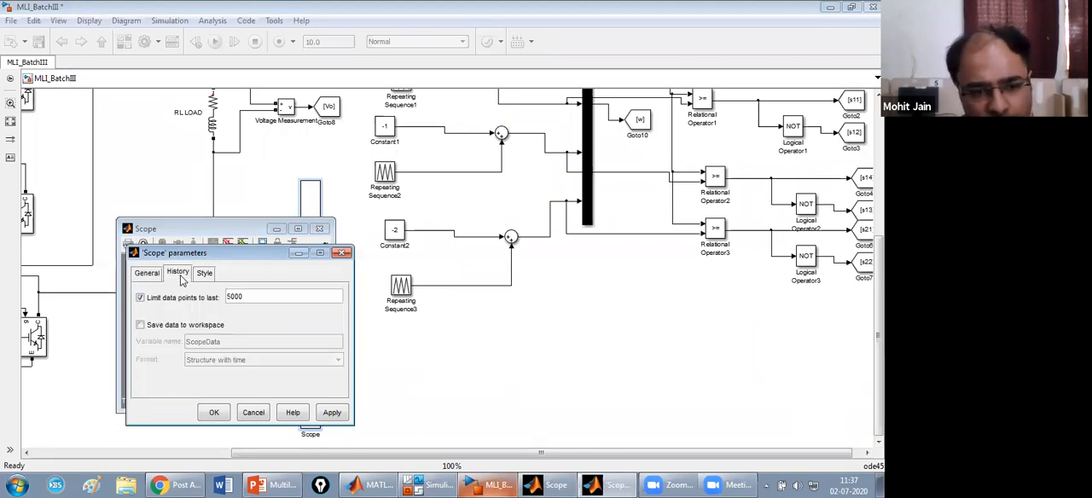
left_click(174, 299)
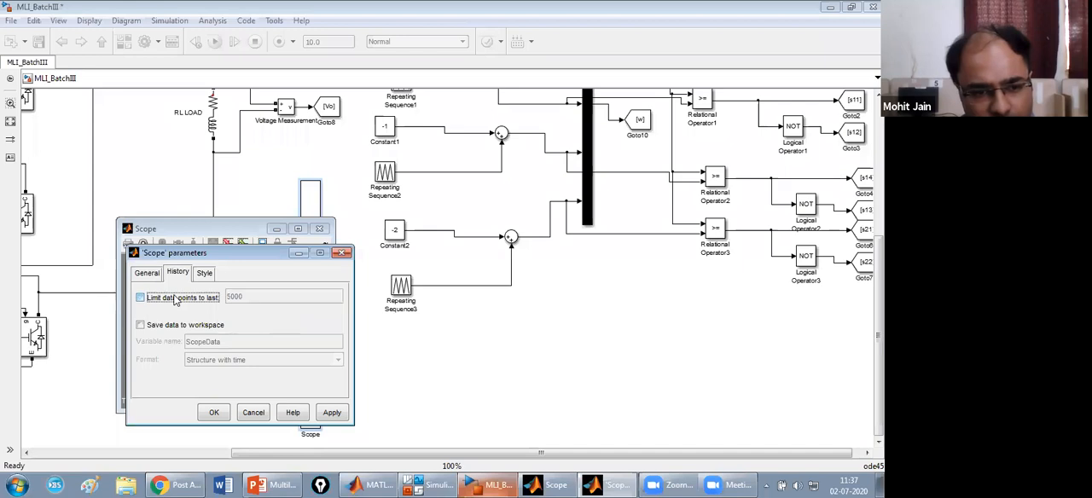
left_click(141, 326)
left_click(245, 345)
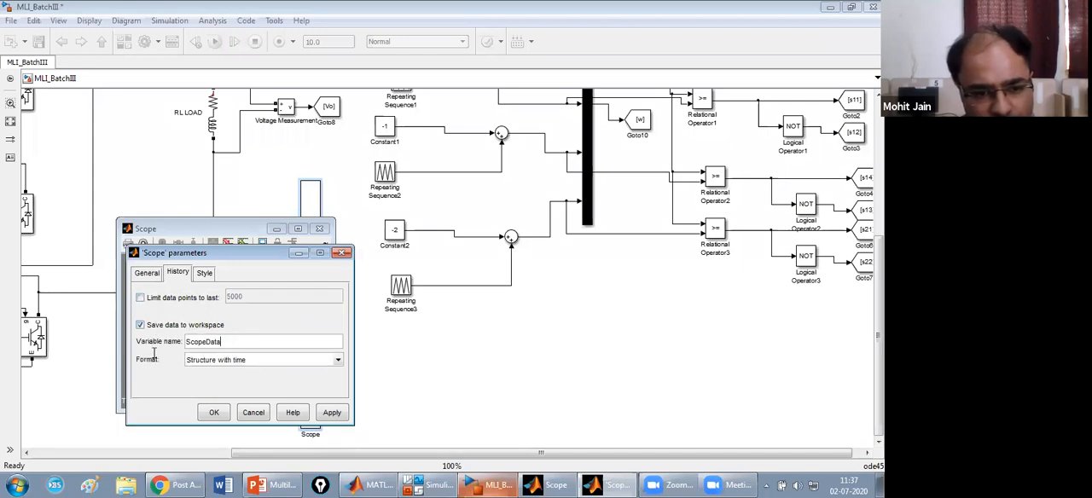
double_click(218, 341)
type("m")
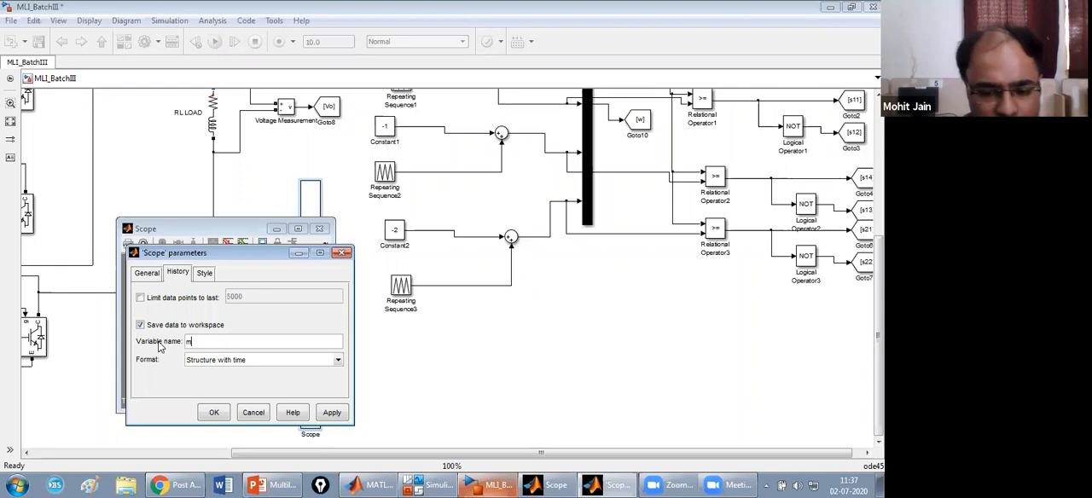
key("BackSpace")
key("BackSpace")
key("BackSpace")
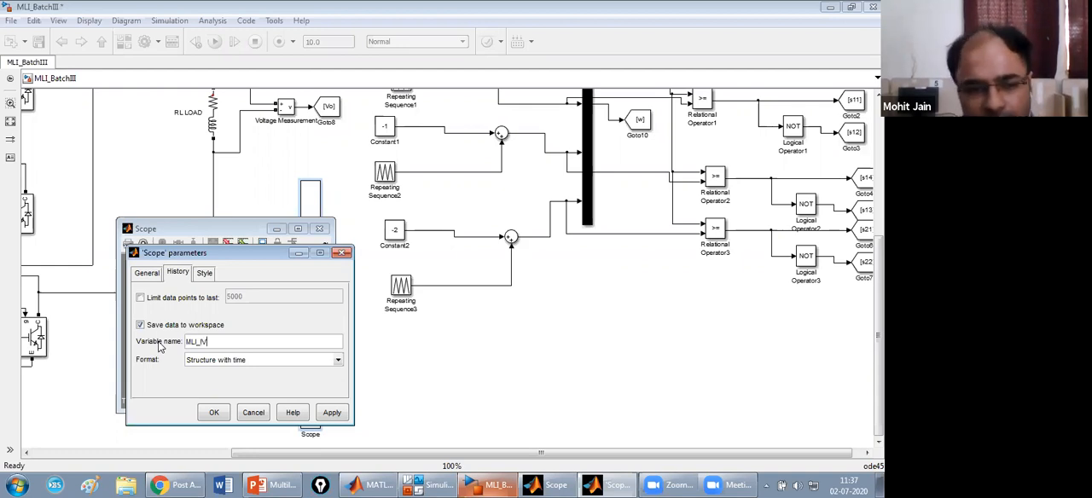
left_click(330, 413)
left_click(217, 413)
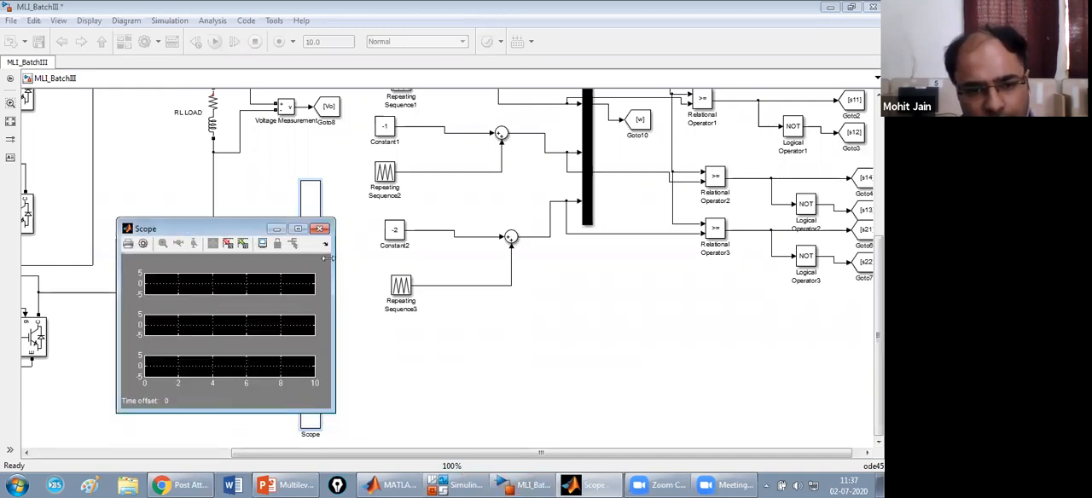
left_click(322, 232)
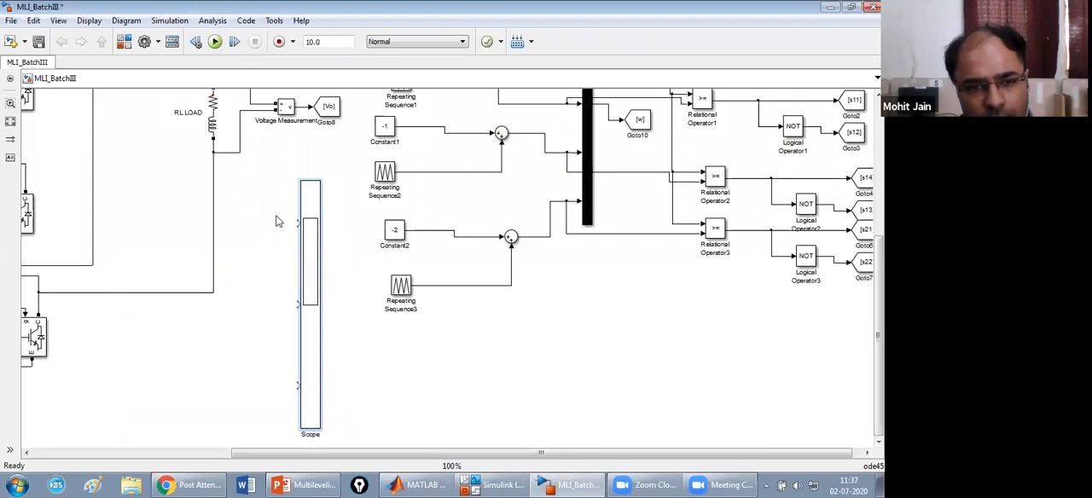
Paste a From block beside the Scope and connect it to the first Scope input.
left_click(634, 122)
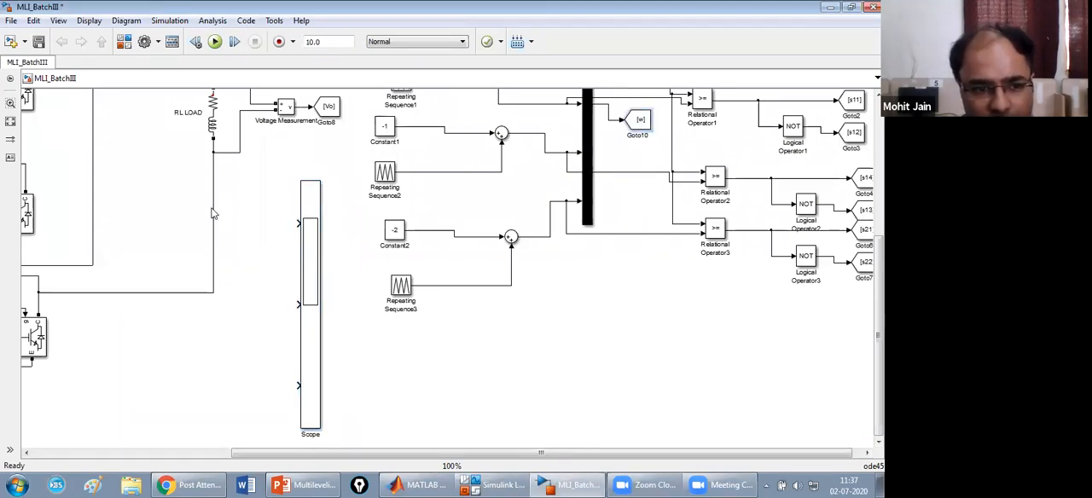
left_click(256, 221)
key("ctrl+v")
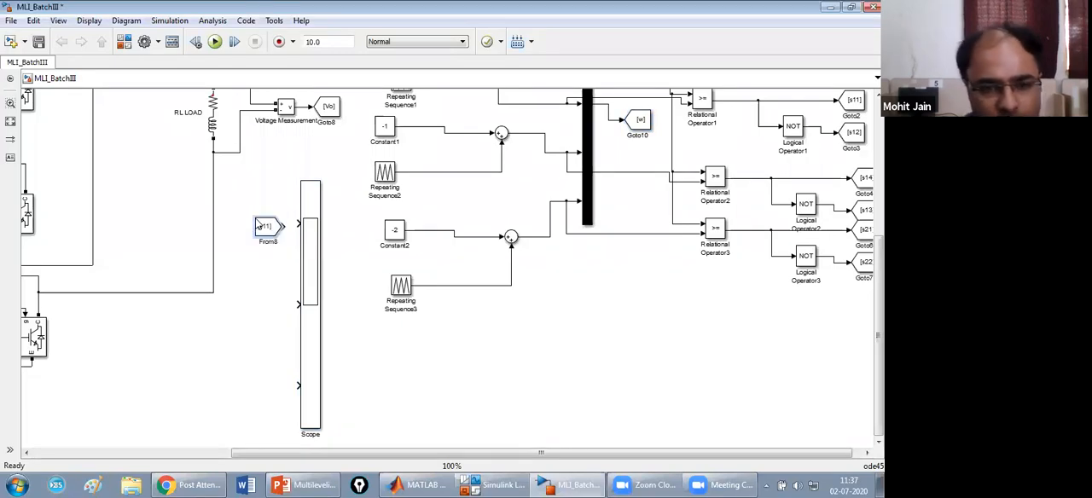
left_click_drag(262, 229, 298, 223)
Give the From block at the first Scope input the Goto tag w.
double_click(263, 225)
key("BackSpace")
key("BackSpace")
key("BackSpace")
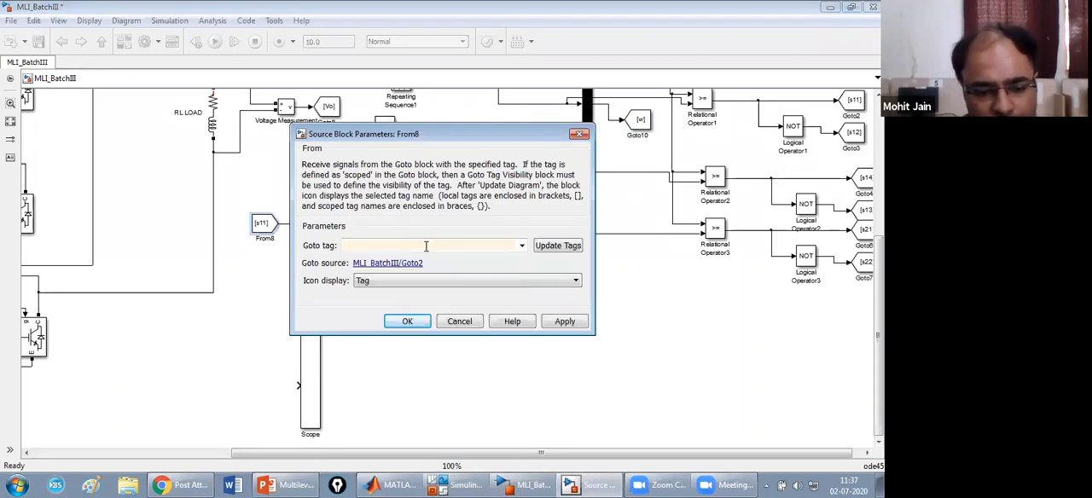
type("w")
left_click(543, 248)
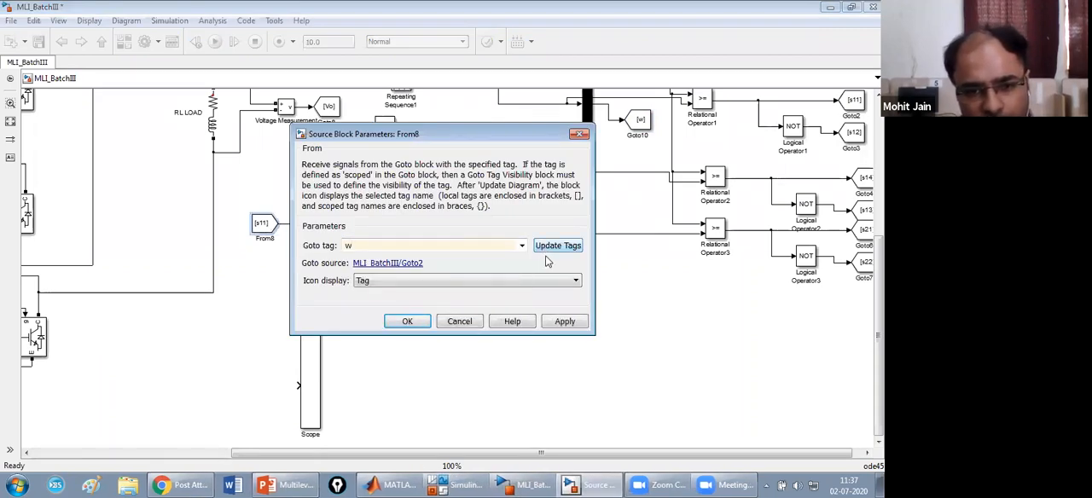
left_click(568, 323)
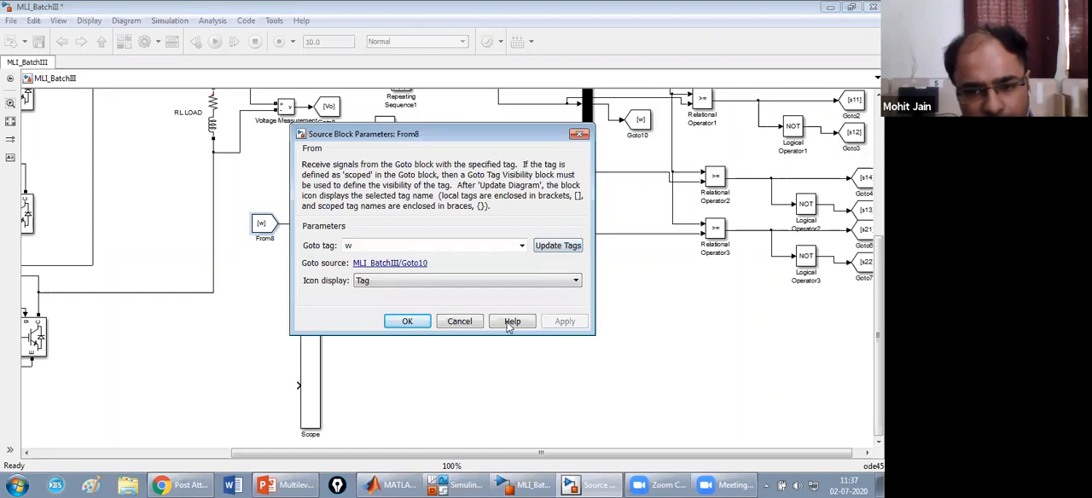
left_click(408, 323)
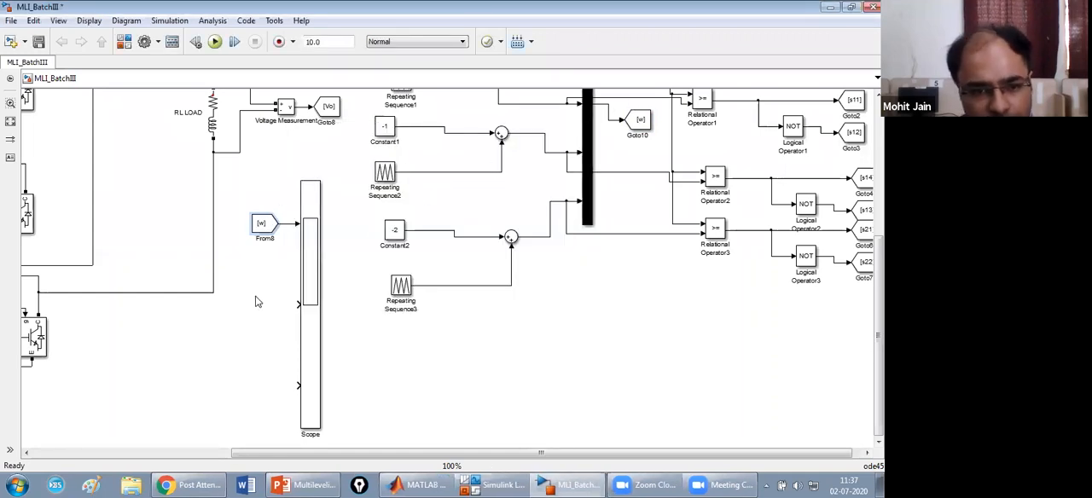
Paste another From block connected to the second Scope input and give it the Goto tag Vo.
key("ctrl+v")
left_click_drag(267, 319, 261, 307)
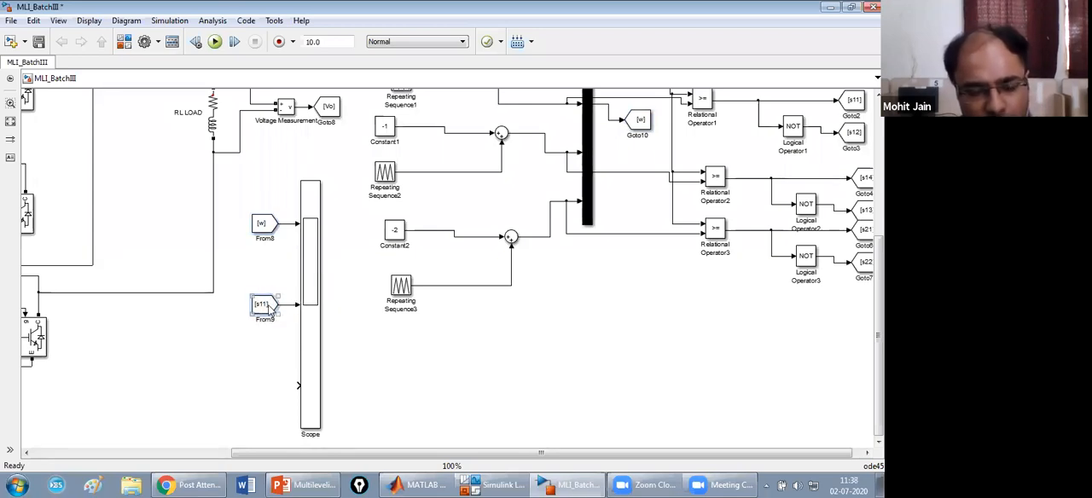
double_click(269, 310)
key("BackSpace")
key("BackSpace")
key("BackSpace")
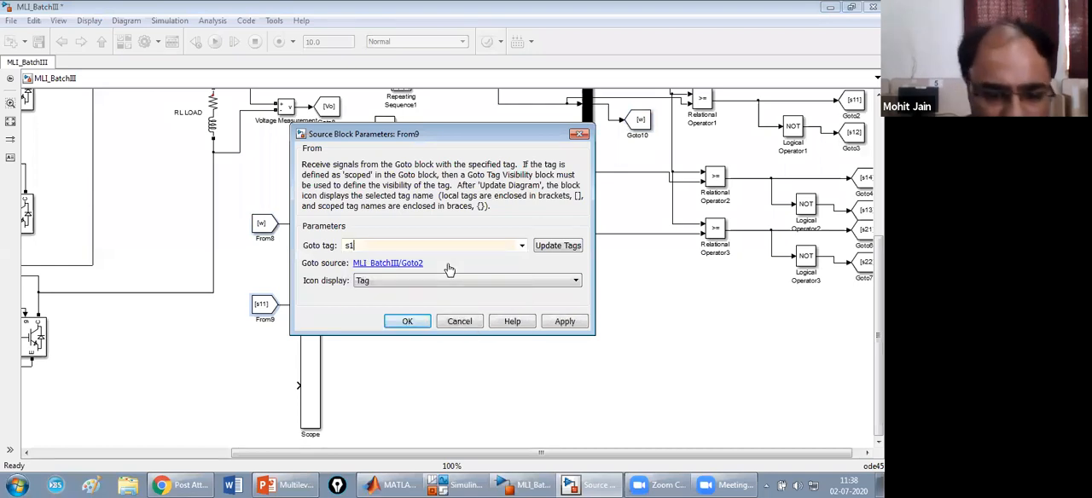
type("V")
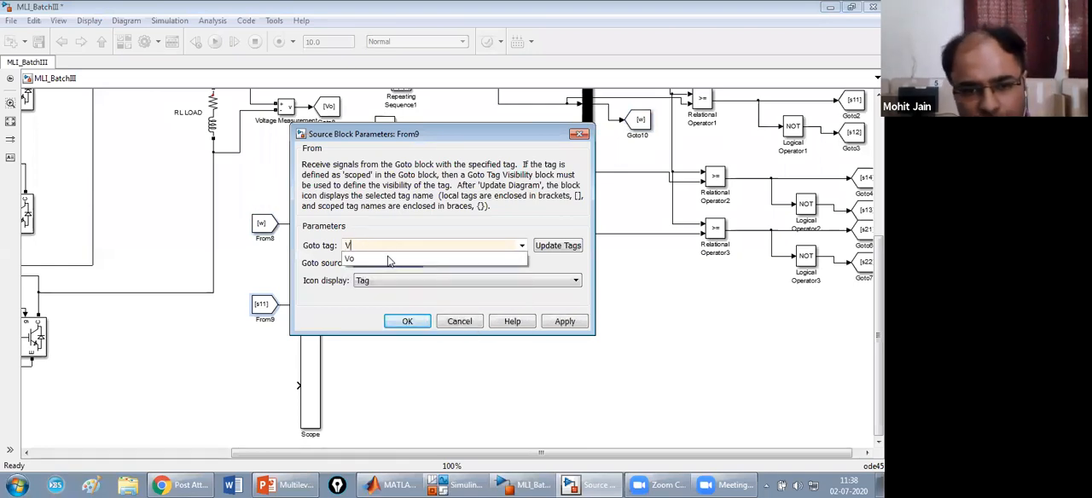
left_click(465, 259)
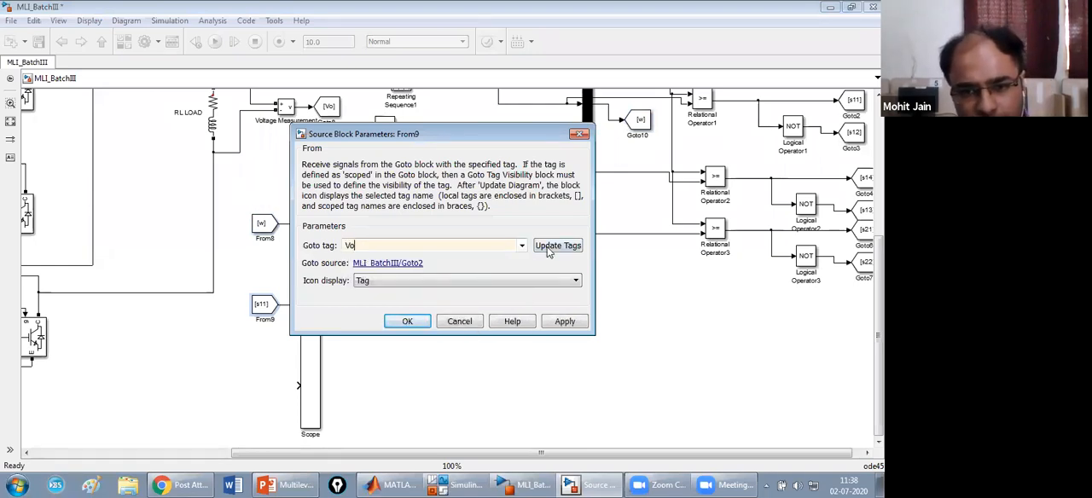
left_click(550, 248)
left_click(565, 322)
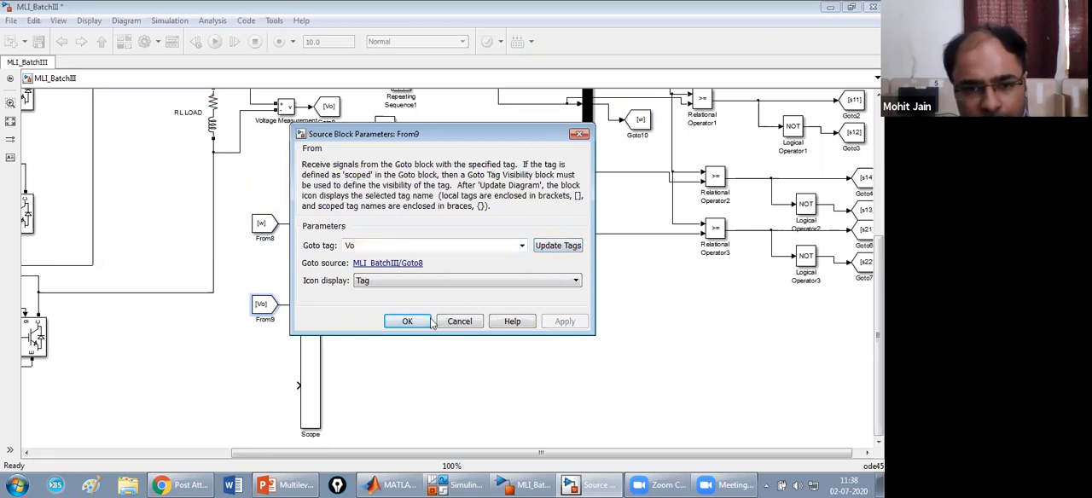
left_click(403, 323)
Paste a third From block beside the Scope and connect it to the third Scope input.
left_click(265, 384)
key("ctrl+v")
left_click_drag(276, 395, 261, 387)
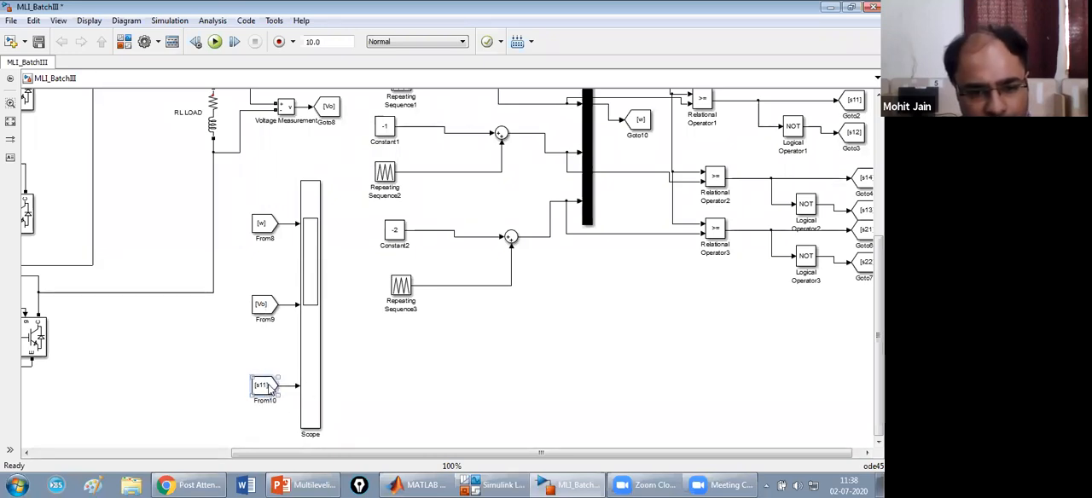
Give the From block at the third Scope input the Goto tag Io.
double_click(268, 387)
left_click(391, 245)
key("BackSpace")
key("BackSpace")
key("BackSpace")
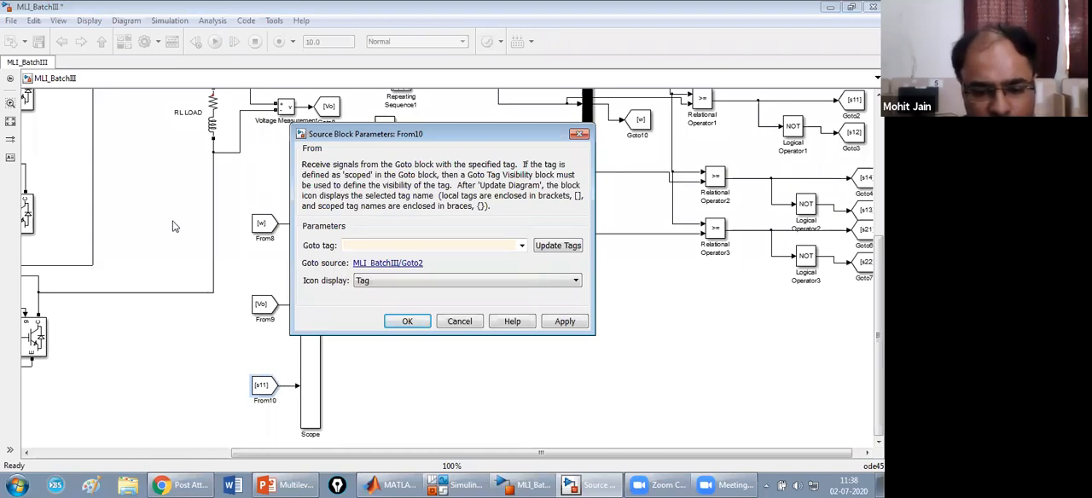
type("Io")
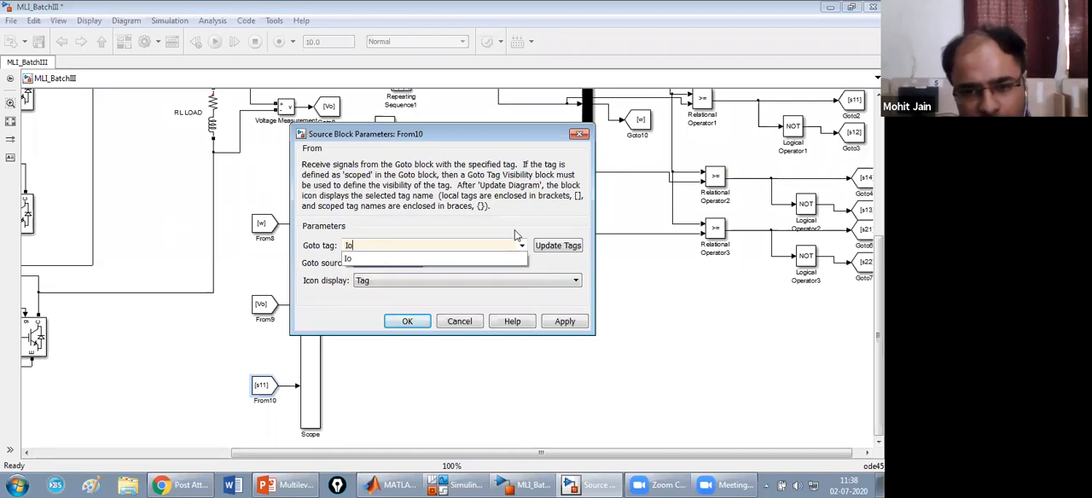
left_click(555, 244)
left_click(565, 321)
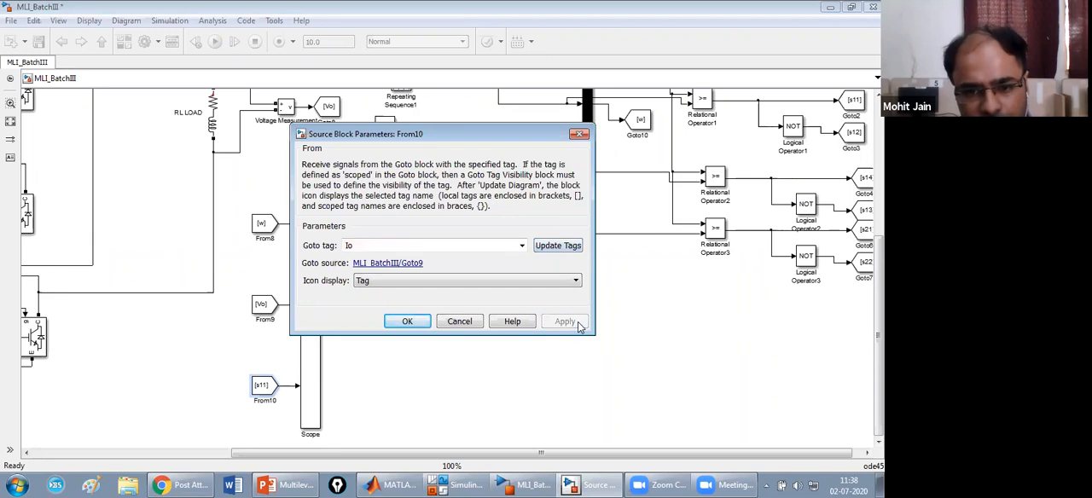
left_click(407, 321)
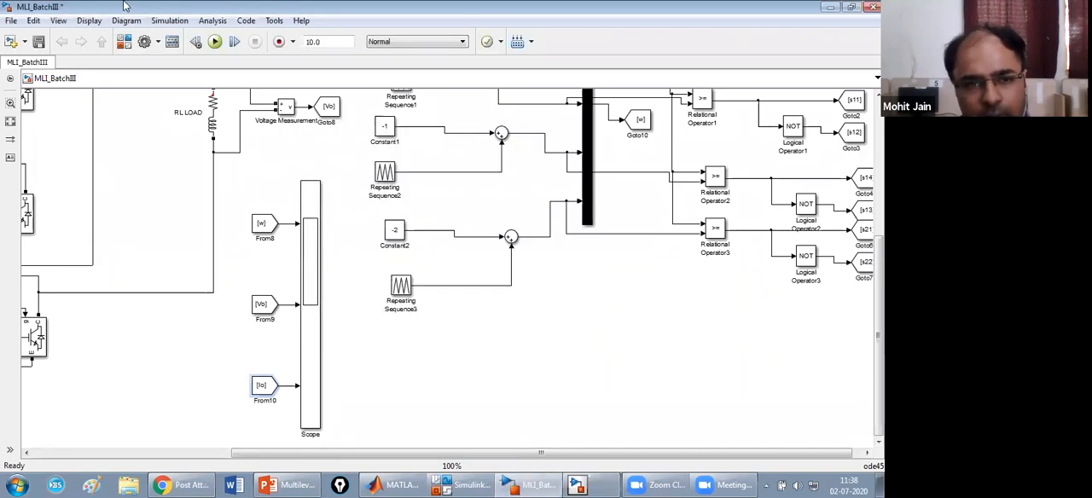
Move the powergui block to the free area above and to the left of the upper H-bridge.
left_click(58, 20)
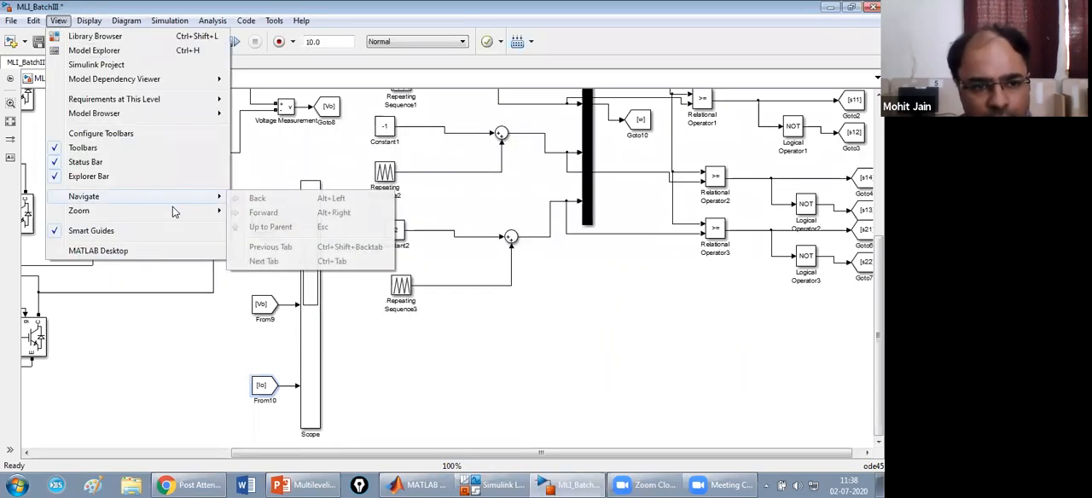
mouse_move(209, 215)
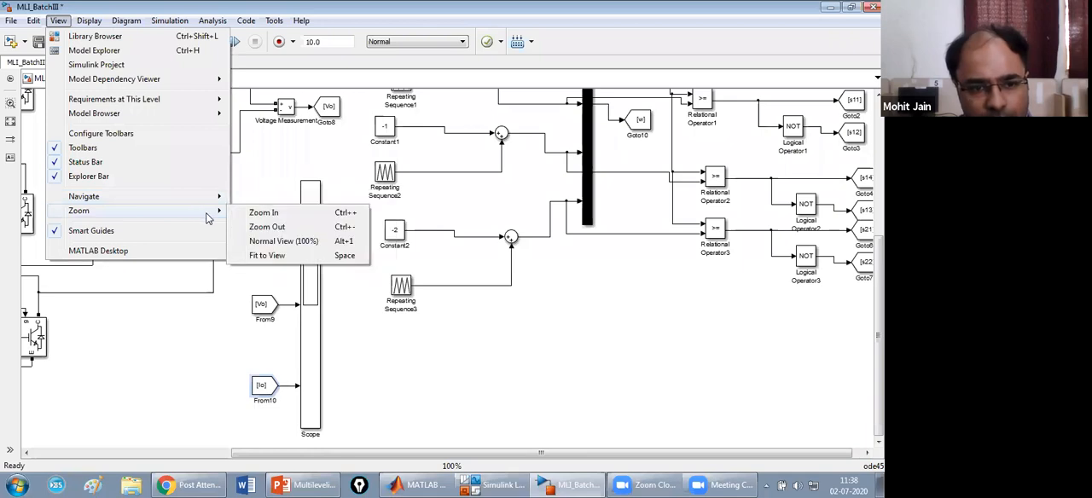
left_click(268, 256)
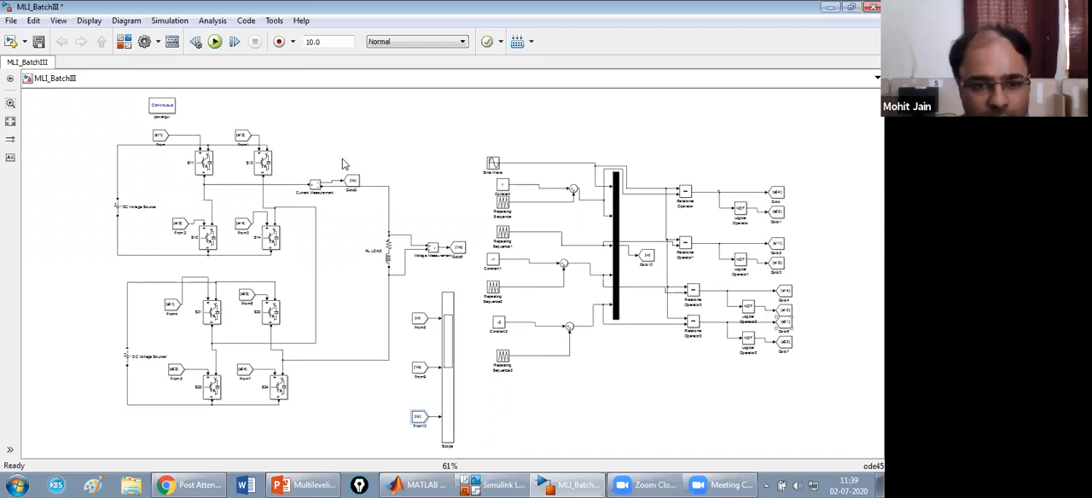
left_click(169, 106)
left_click_drag(170, 106, 92, 110)
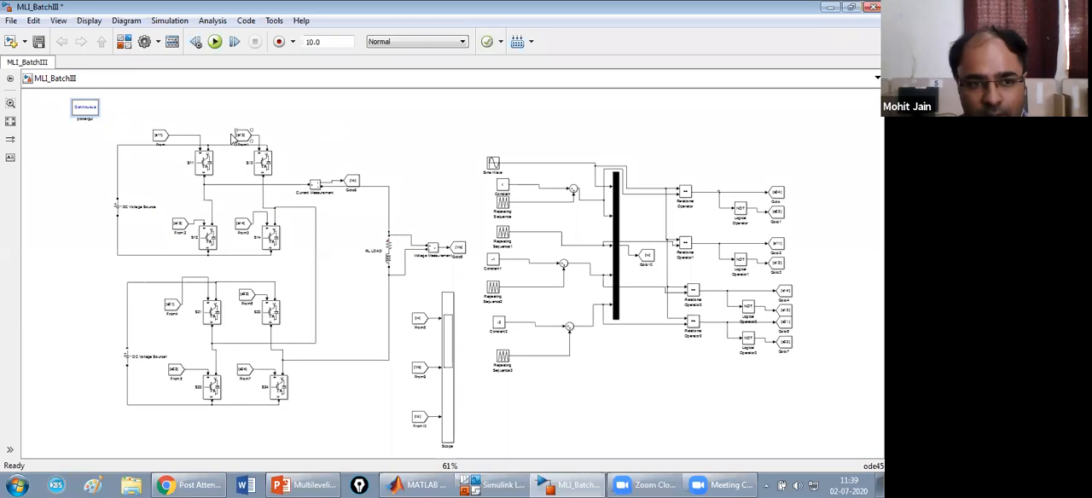
Set the powergui simulation type to Discrete, and stretch the block into a larger rectangle above the upper H-bridge.
double_click(85, 108)
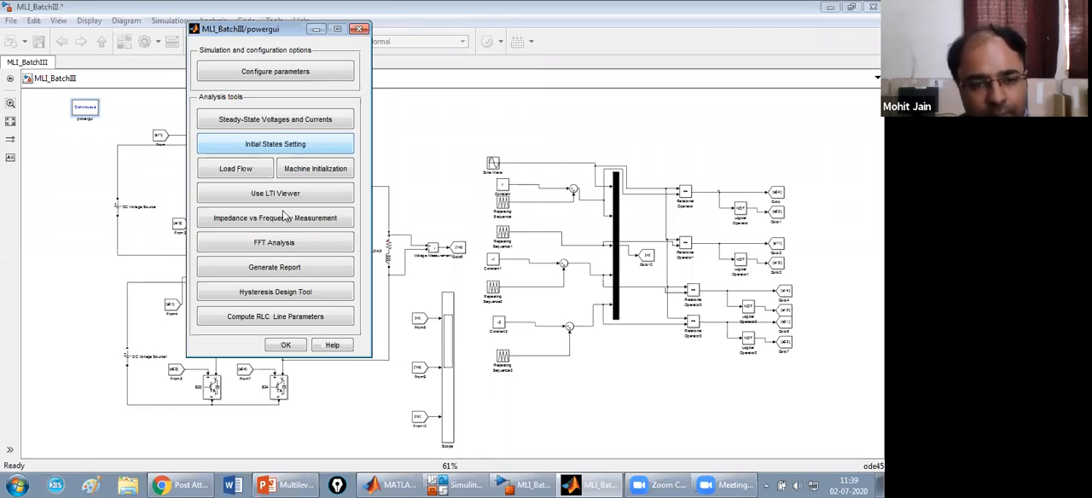
left_click(274, 73)
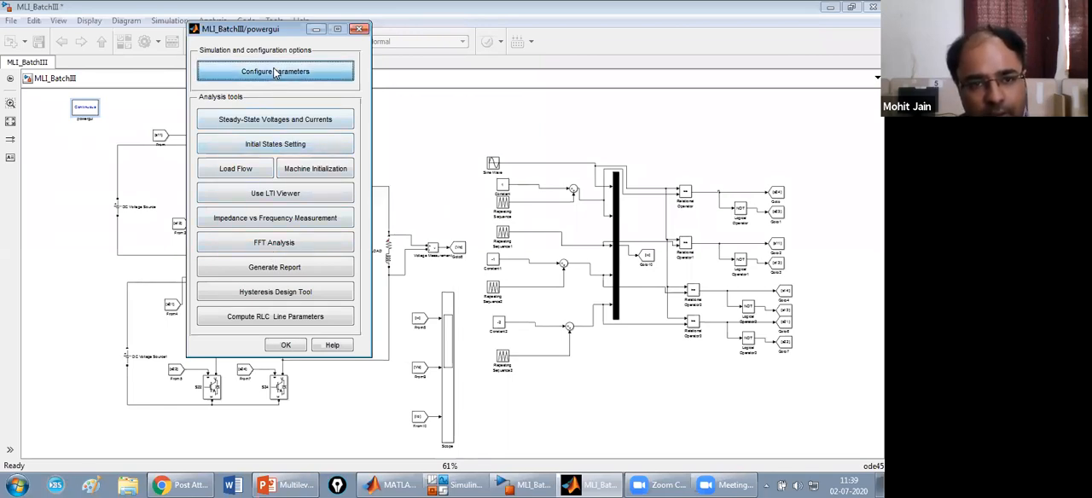
left_click(264, 96)
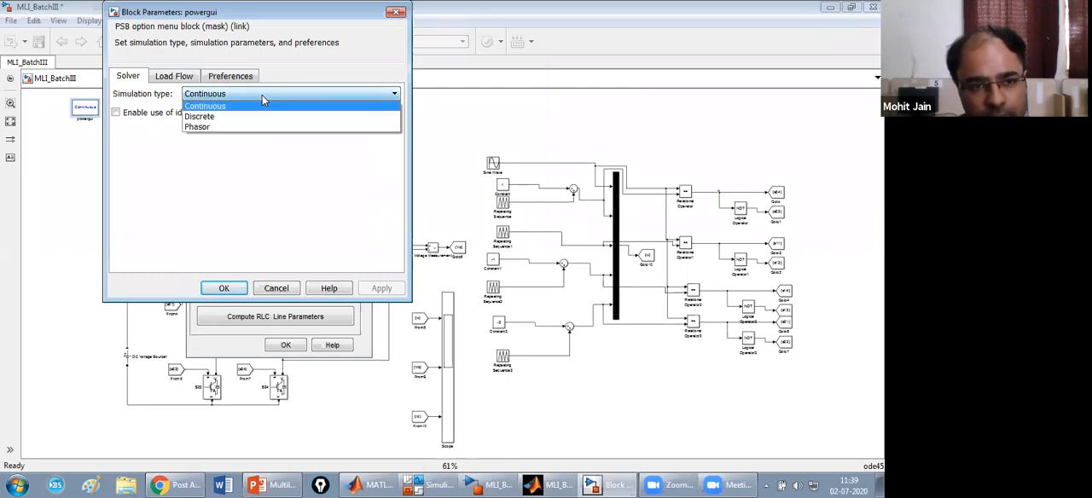
left_click(233, 115)
left_click(381, 287)
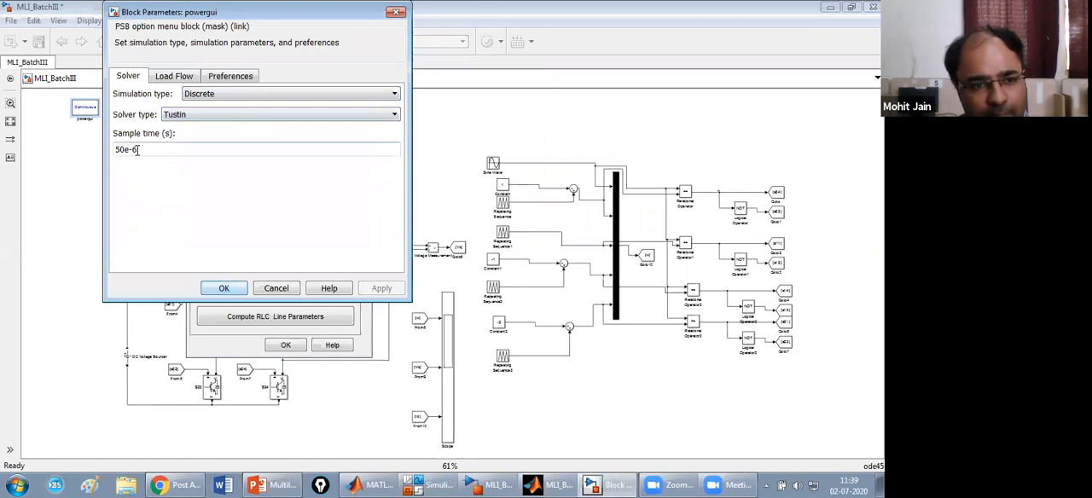
left_click(223, 288)
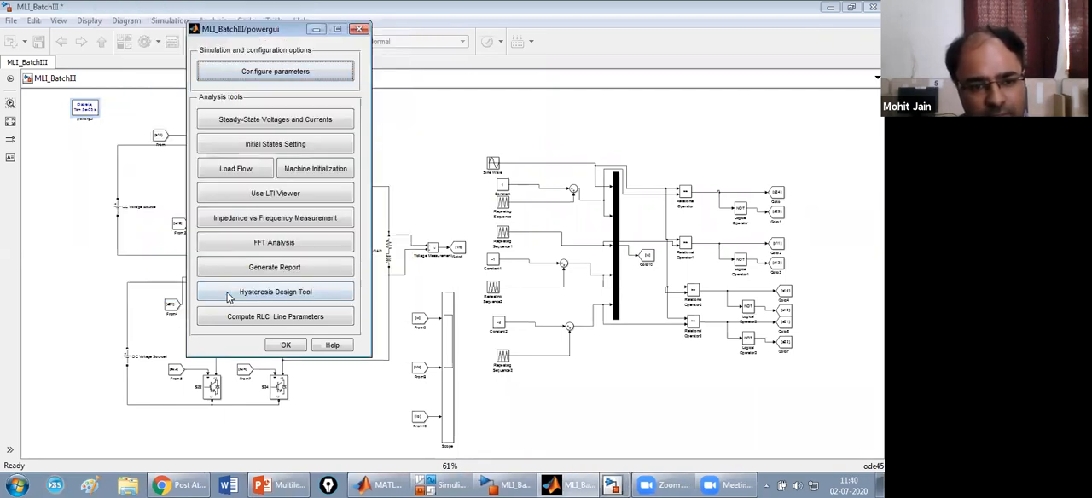
left_click(292, 348)
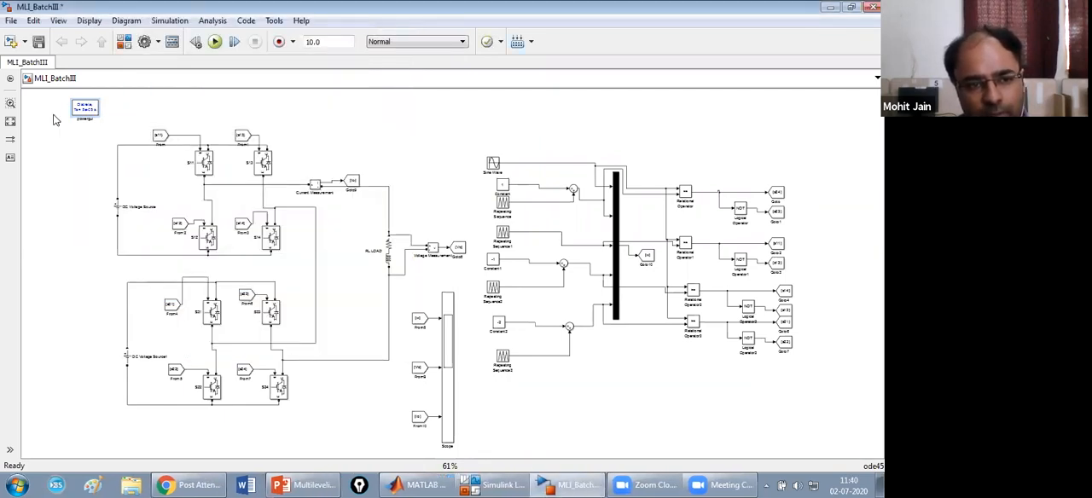
left_click_drag(95, 114, 84, 114)
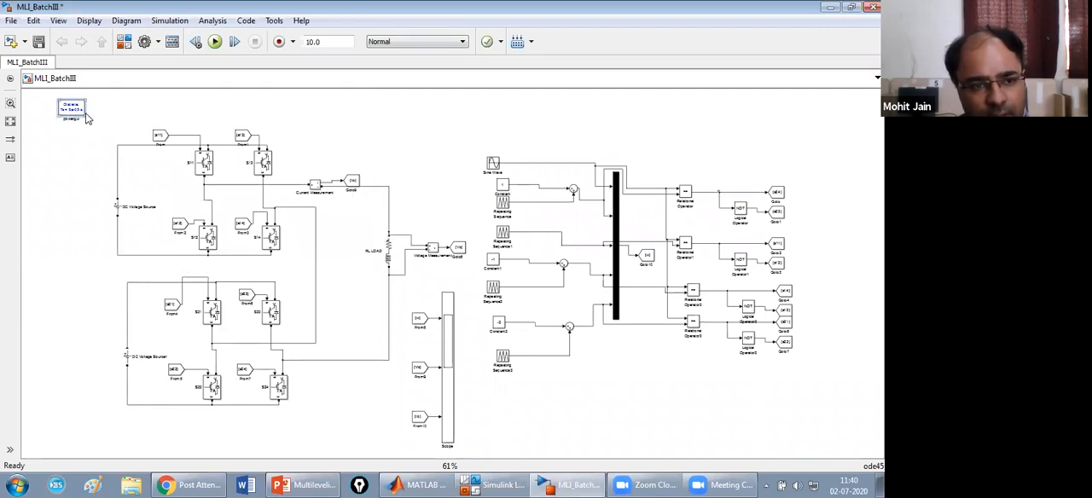
left_click_drag(86, 116, 128, 126)
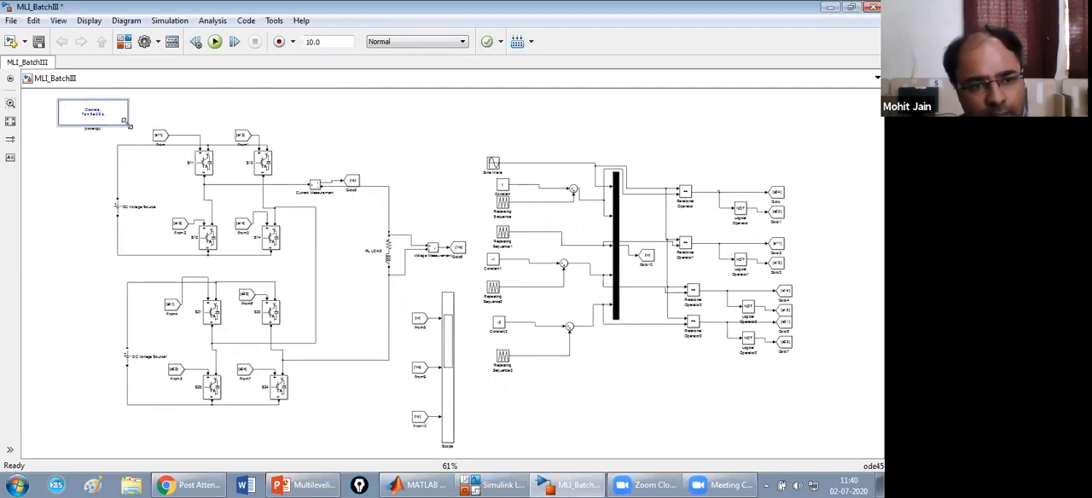
Set the simulation stop time to 0.1 and run the model.
left_click(358, 171)
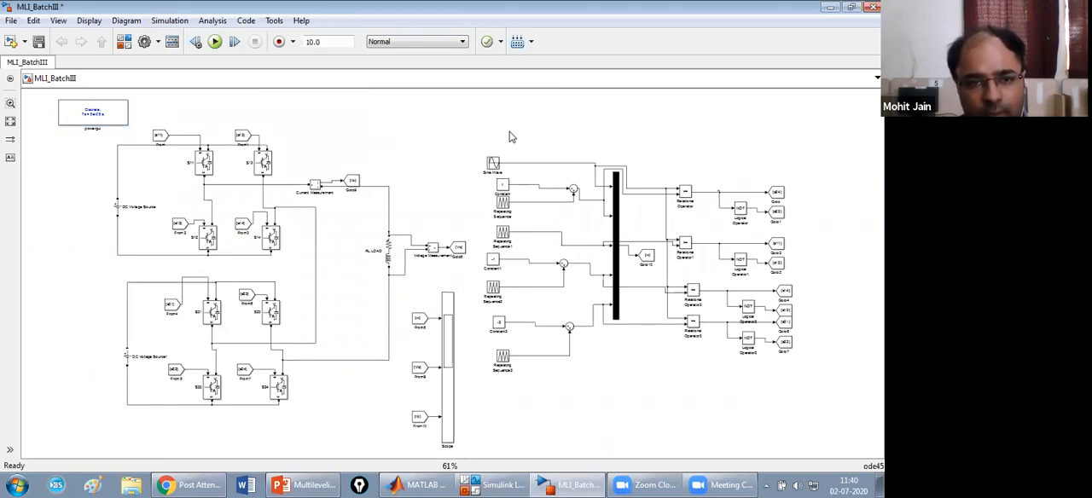
key("Tab")
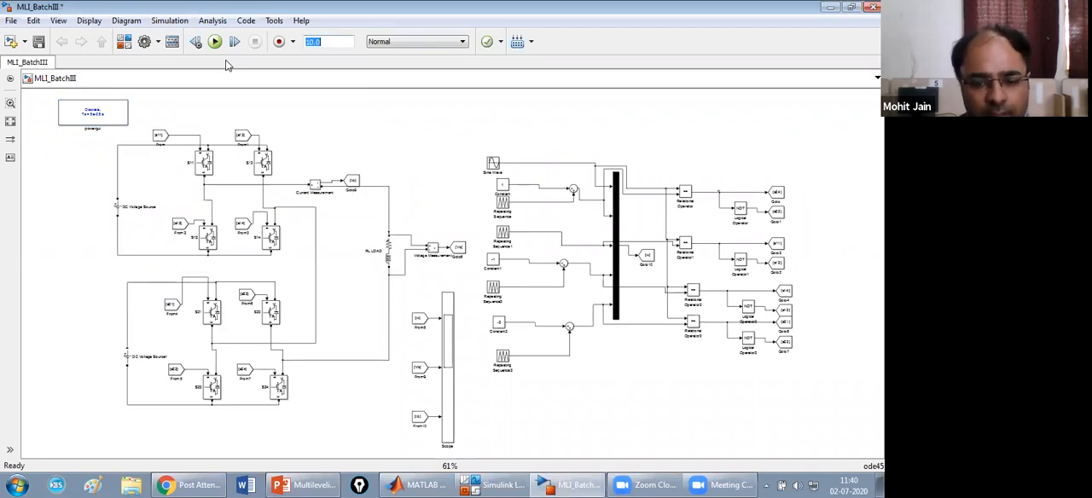
type("0.1")
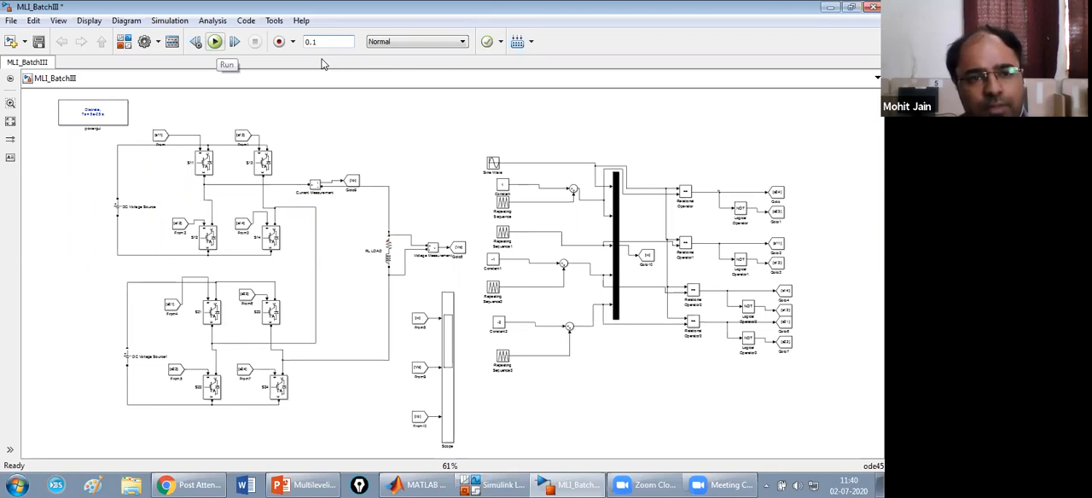
key("ctrl+t")
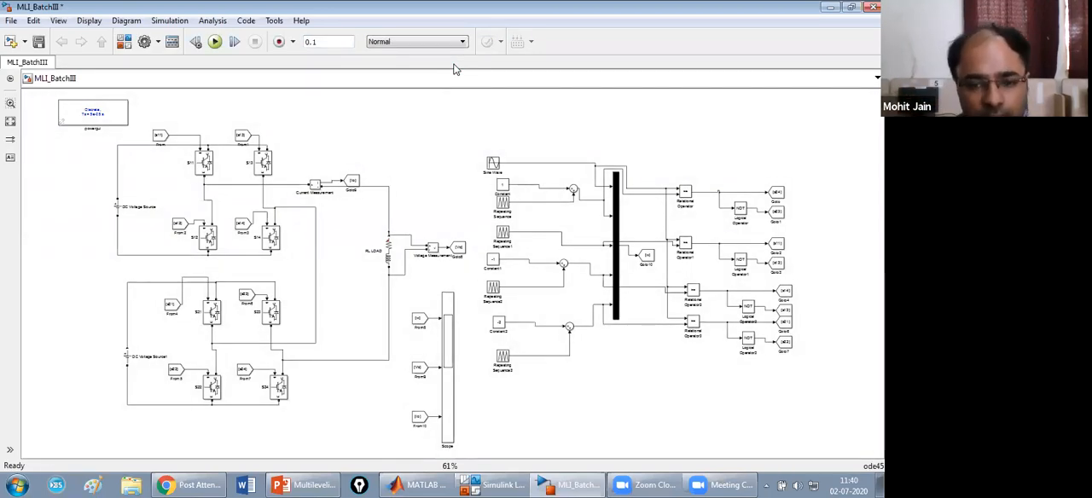
Open the Scope enlarged, autoscale its three plots, and examine the carrier, output voltage and output current waveforms.
left_click(448, 332)
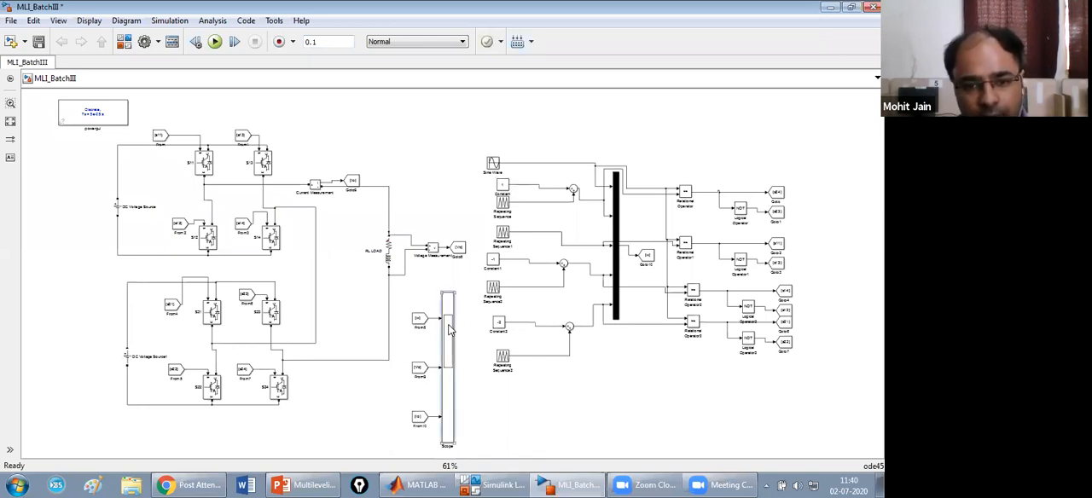
double_click(449, 331)
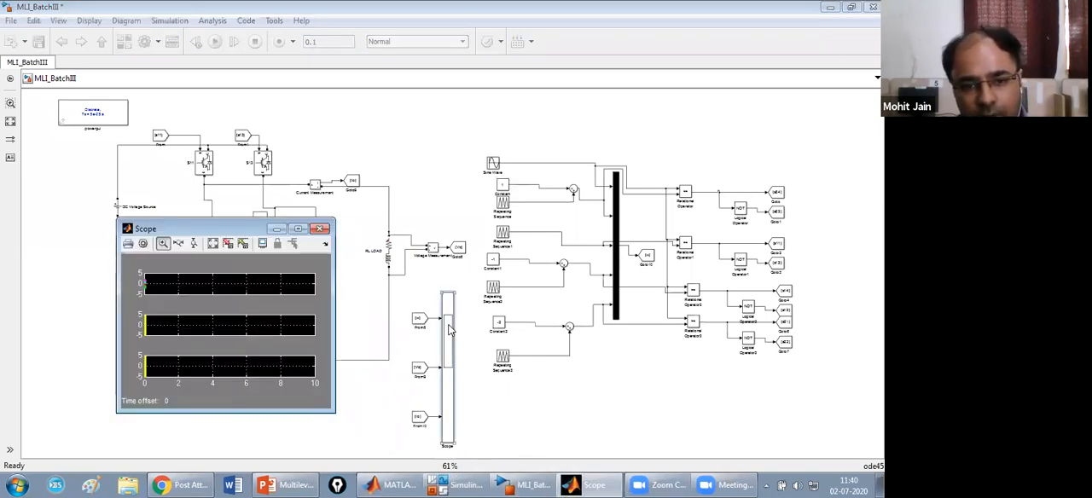
left_click(297, 229)
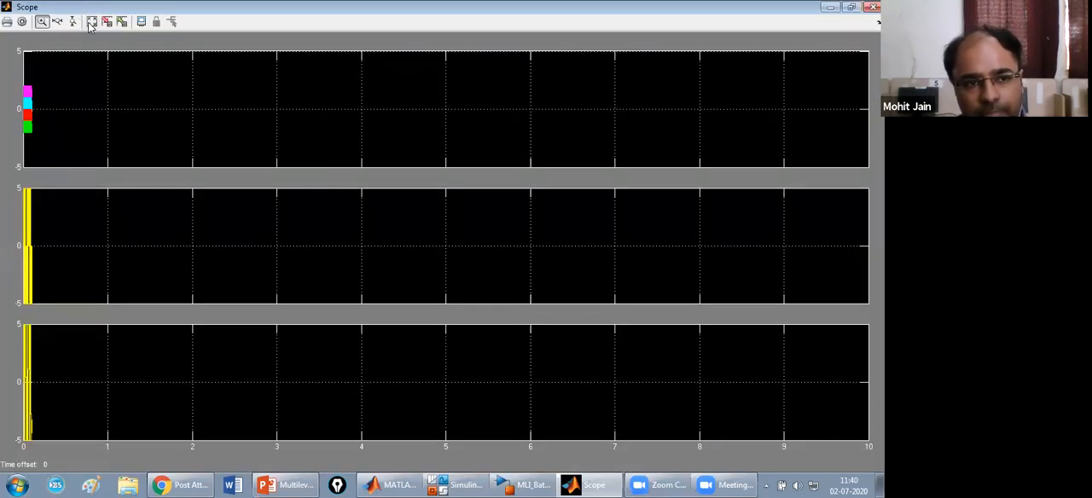
left_click(90, 23)
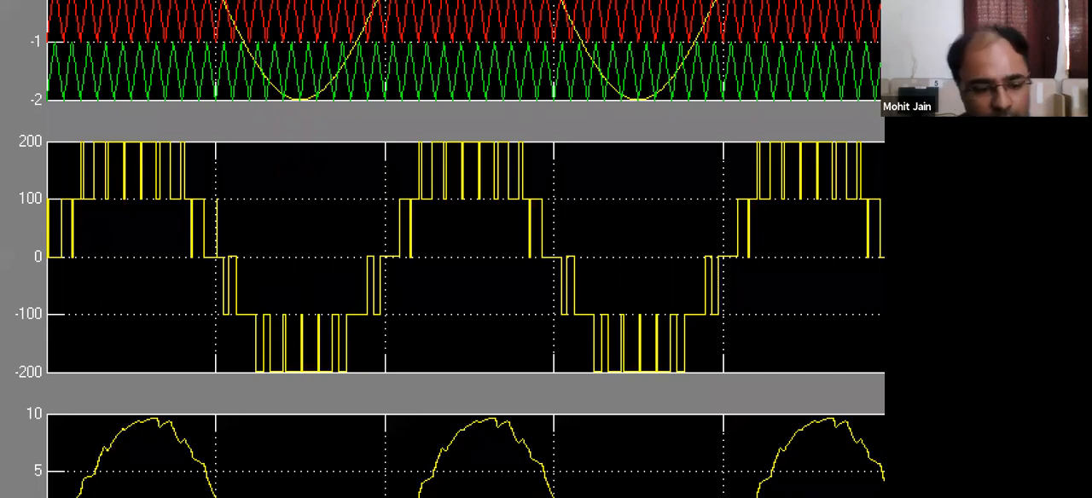
key("Escape")
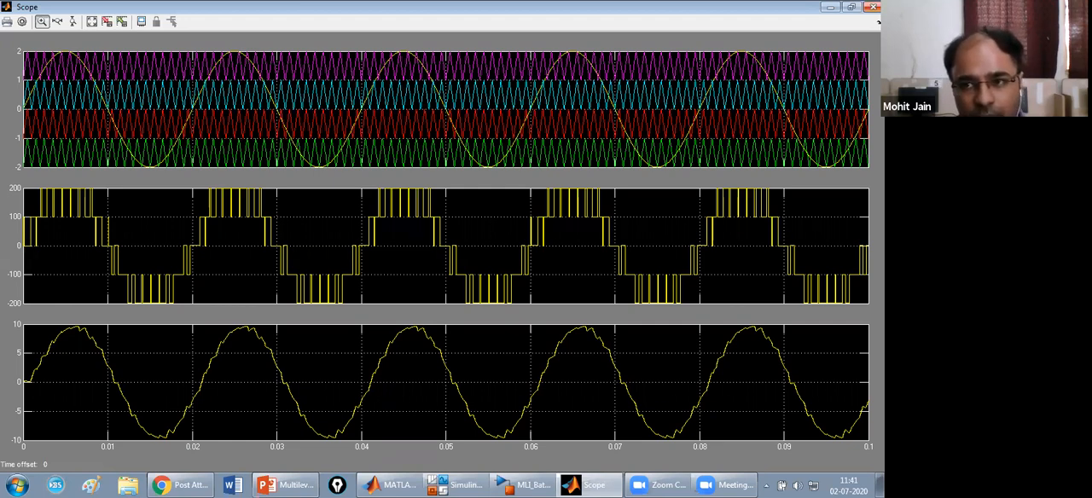
left_click(873, 6)
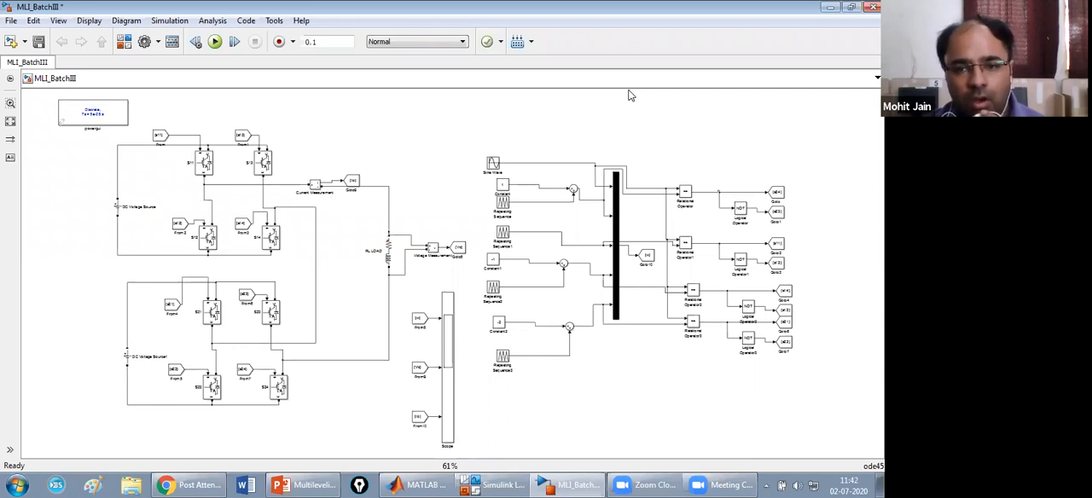
Run the inverter simulation again with the current settings.
left_click(598, 134)
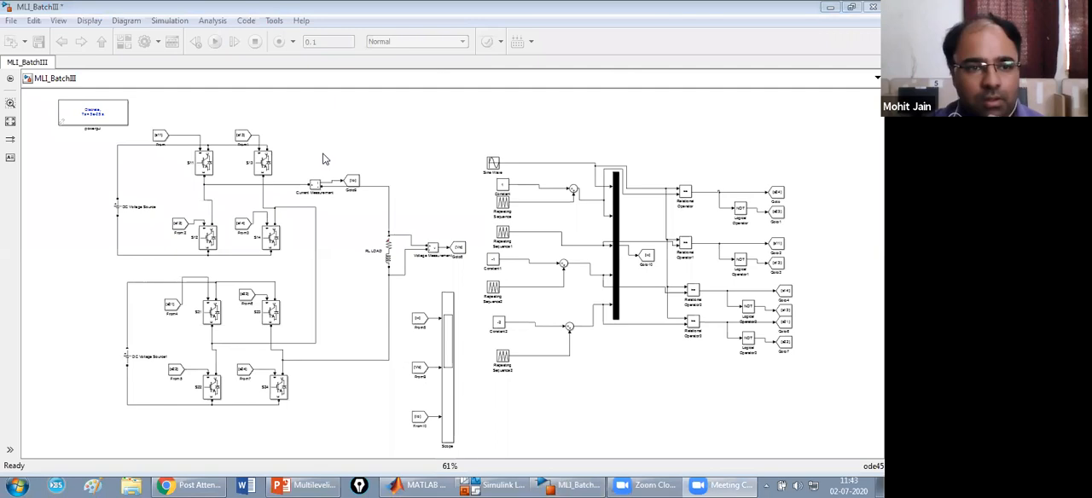
left_click(287, 118)
left_click(214, 41)
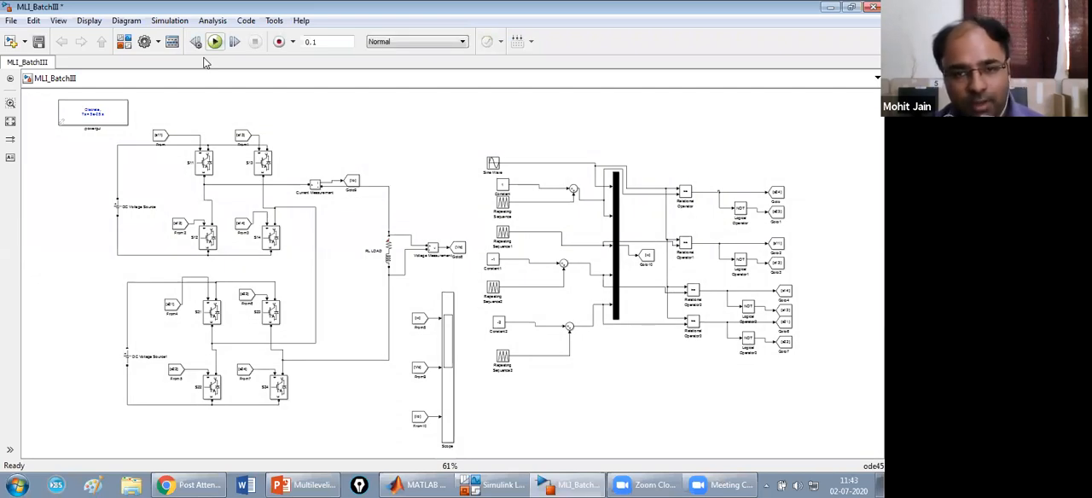
Check in the Scope's history parameters that its data is saved to the workspace, and close the Scope.
double_click(444, 322)
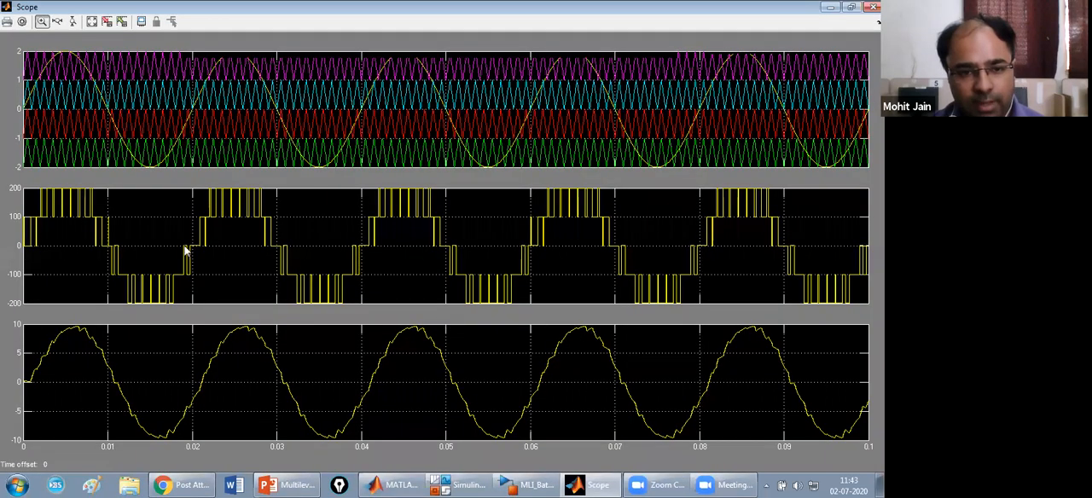
left_click(22, 21)
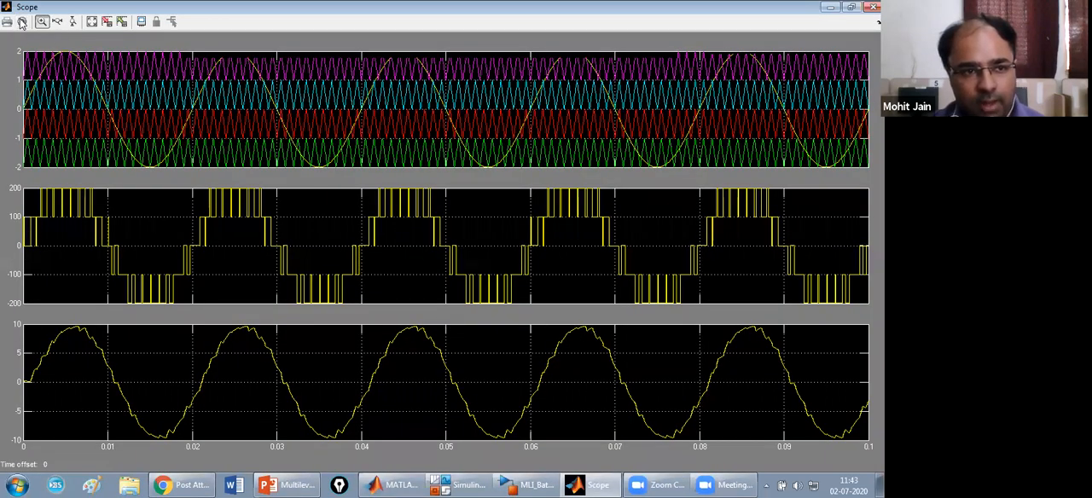
left_click(58, 51)
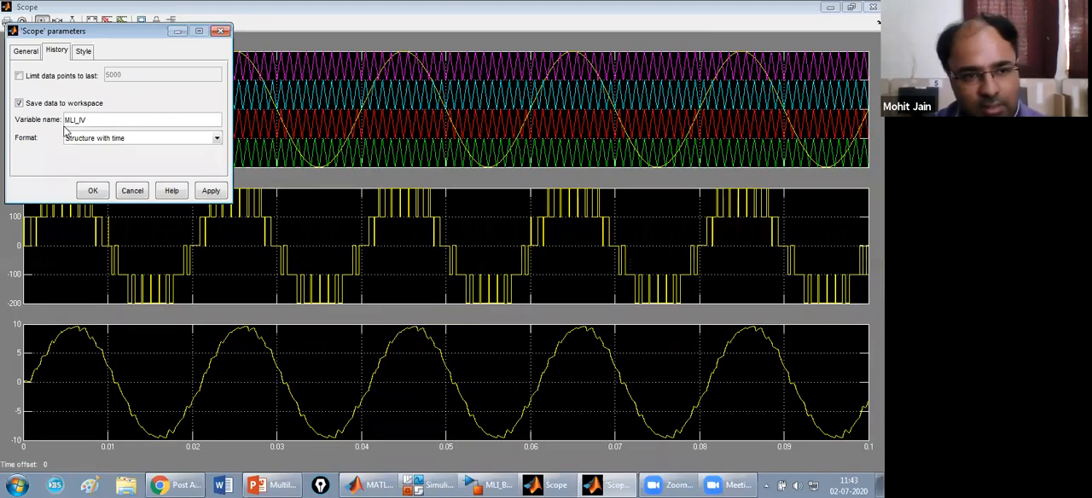
left_click(89, 192)
left_click(873, 7)
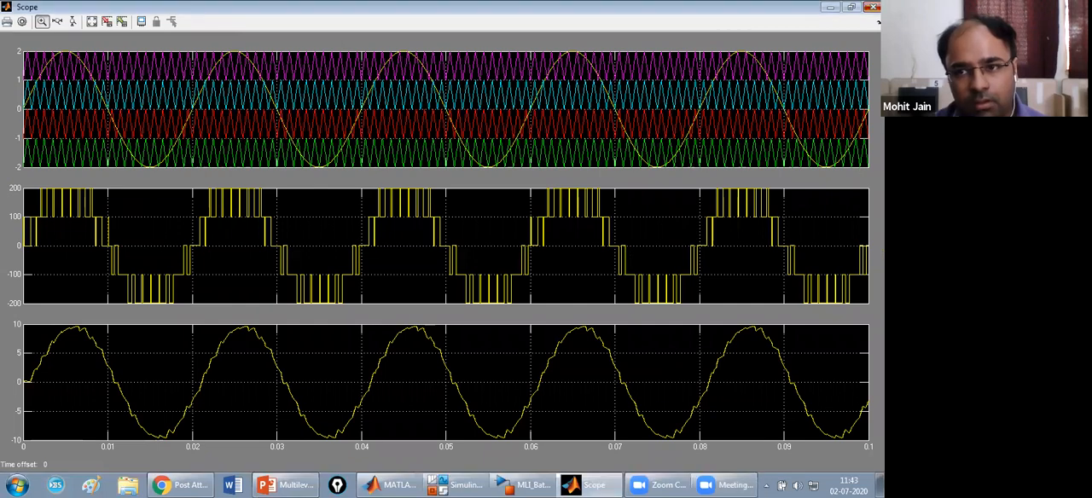
Open the FFT Analysis tool from the powergui block and refresh its available signals.
double_click(103, 117)
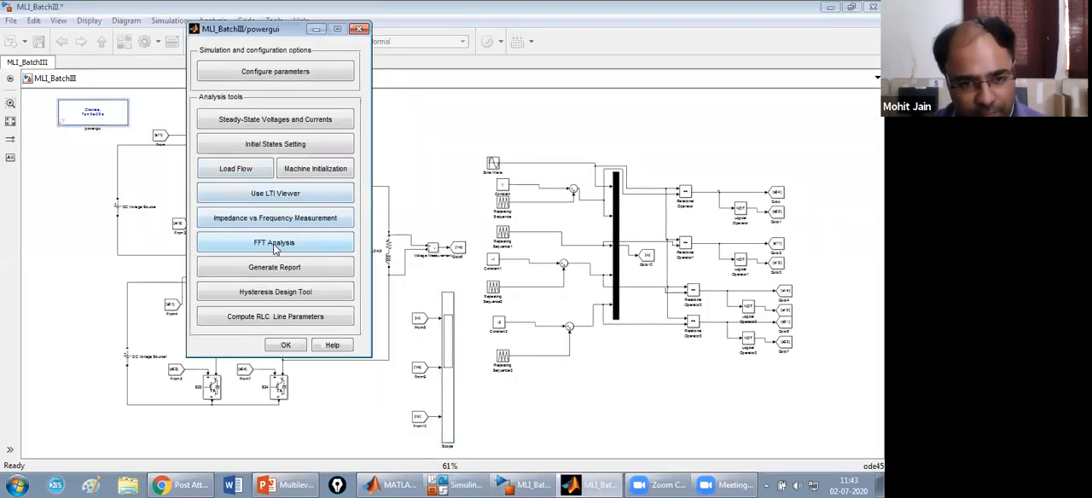
left_click(274, 244)
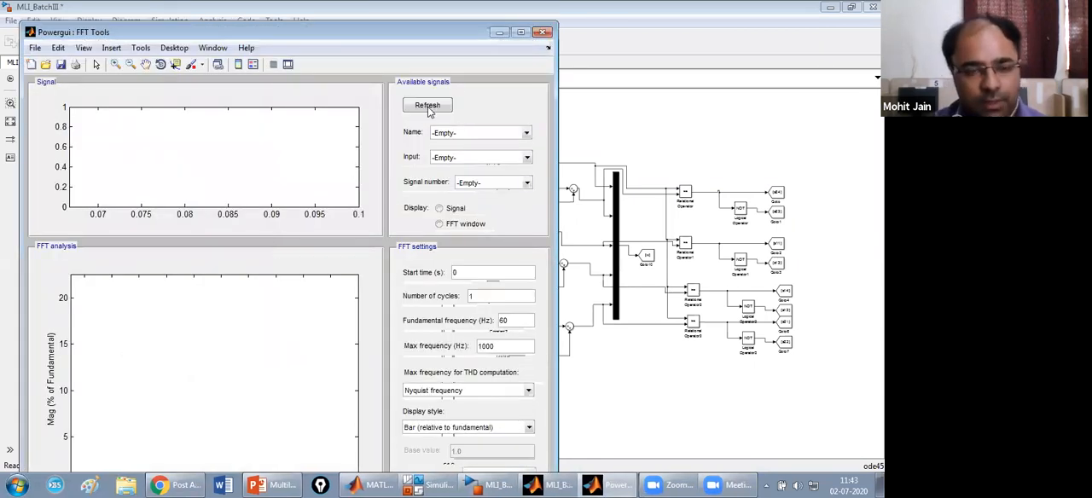
left_click(428, 106)
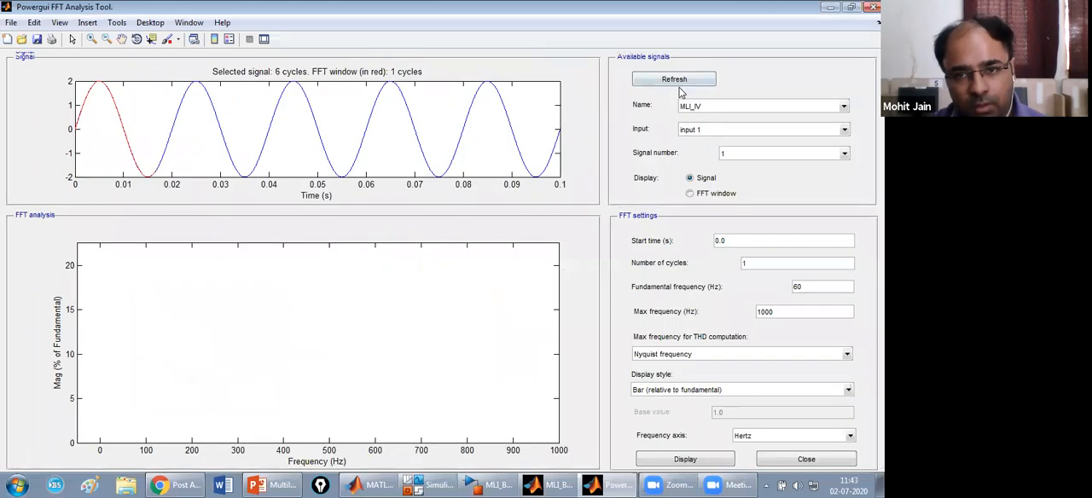
left_click(676, 80)
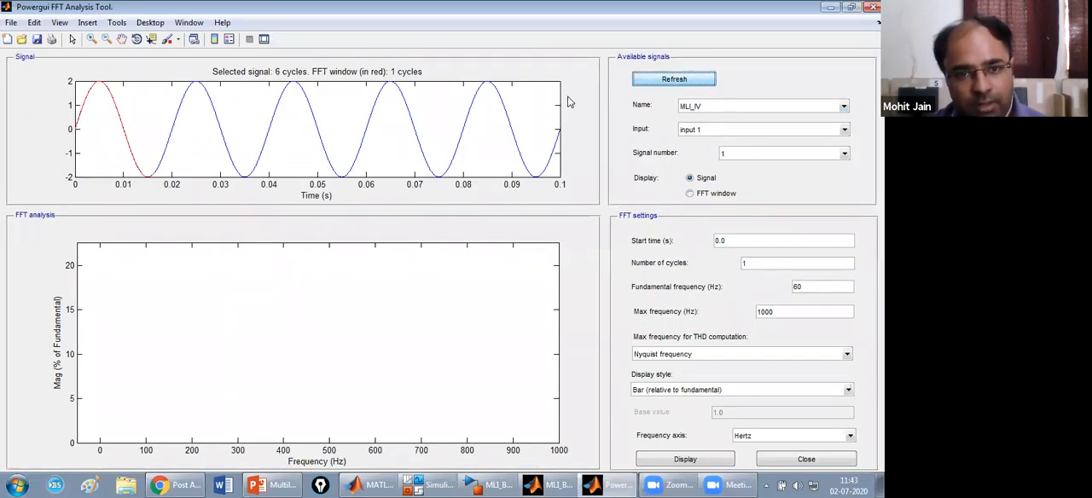
Select input 2 of the MLI_IV structure as the signal for the FFT analysis.
left_click(705, 108)
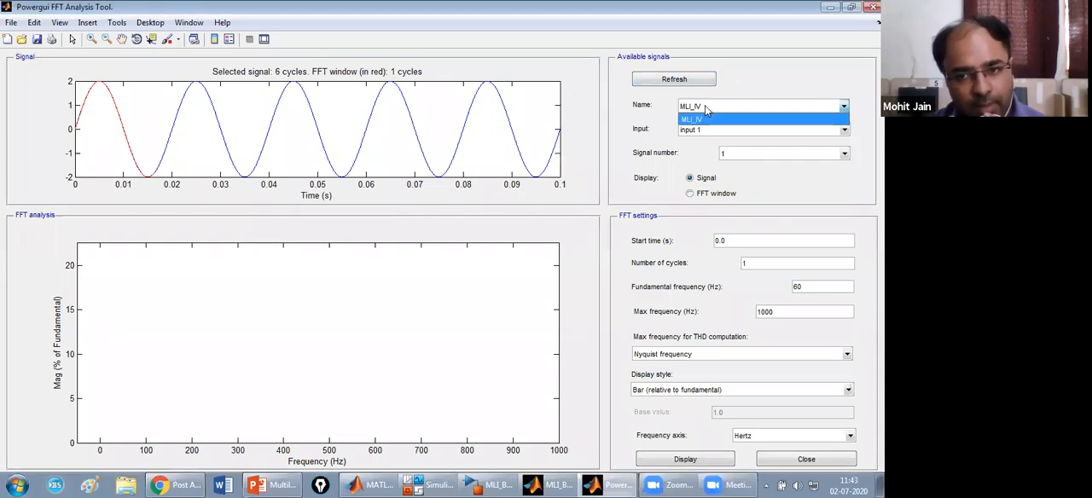
left_click(704, 119)
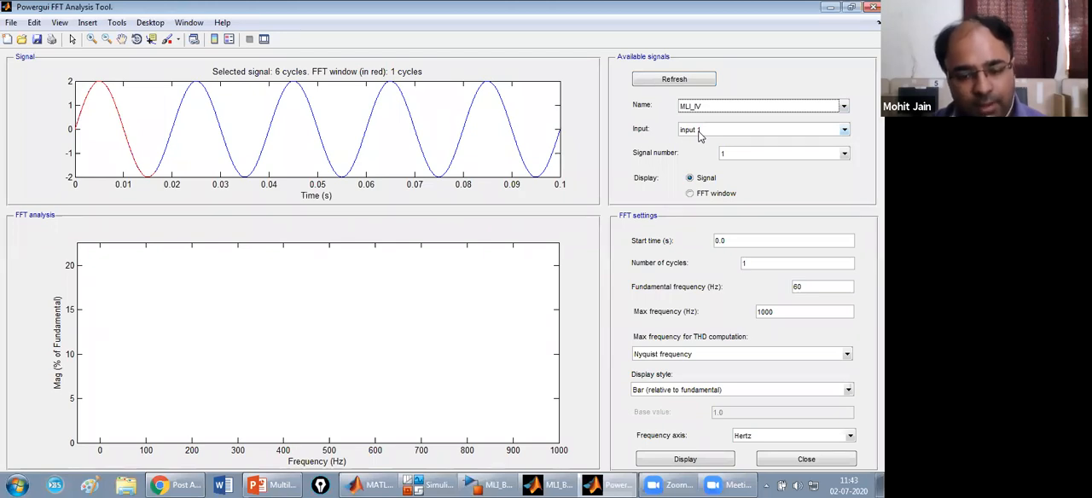
left_click(699, 134)
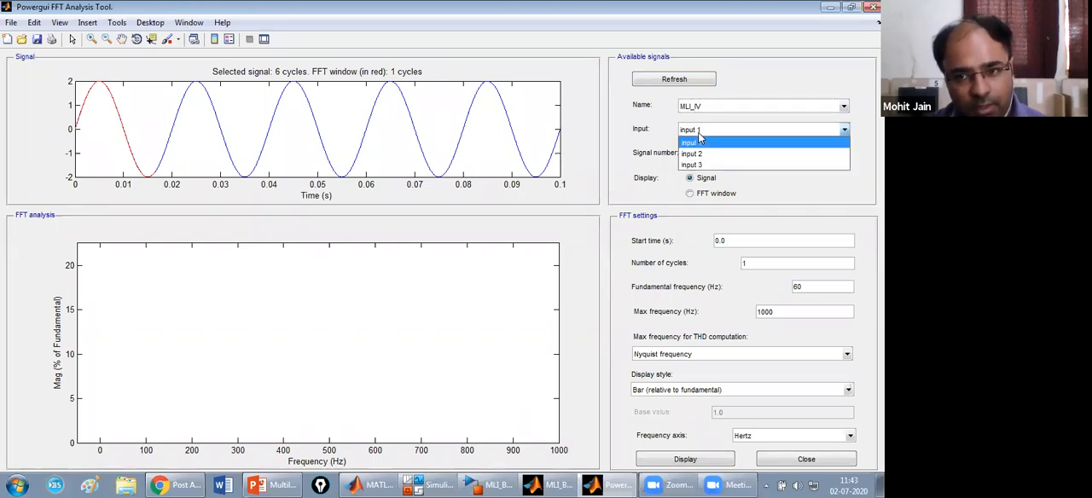
left_click(559, 128)
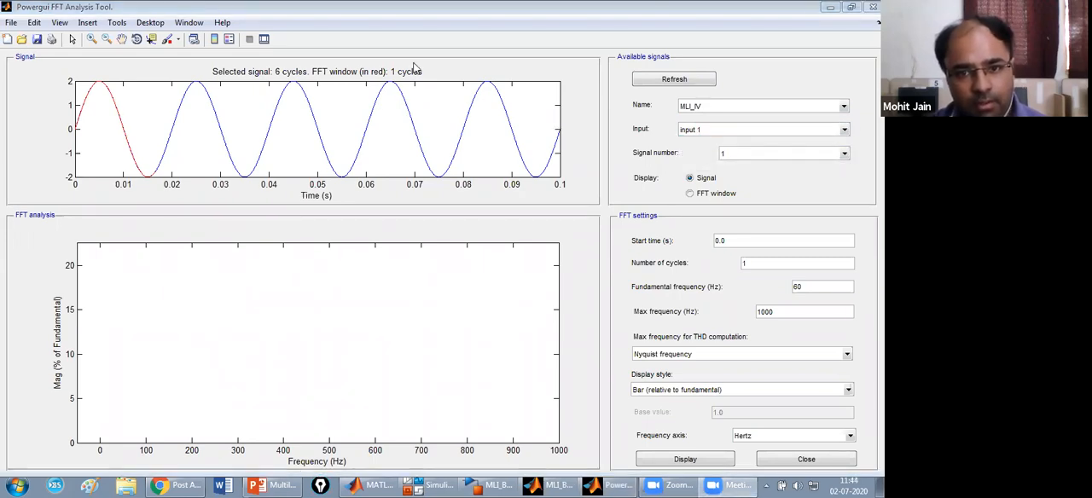
left_click(696, 131)
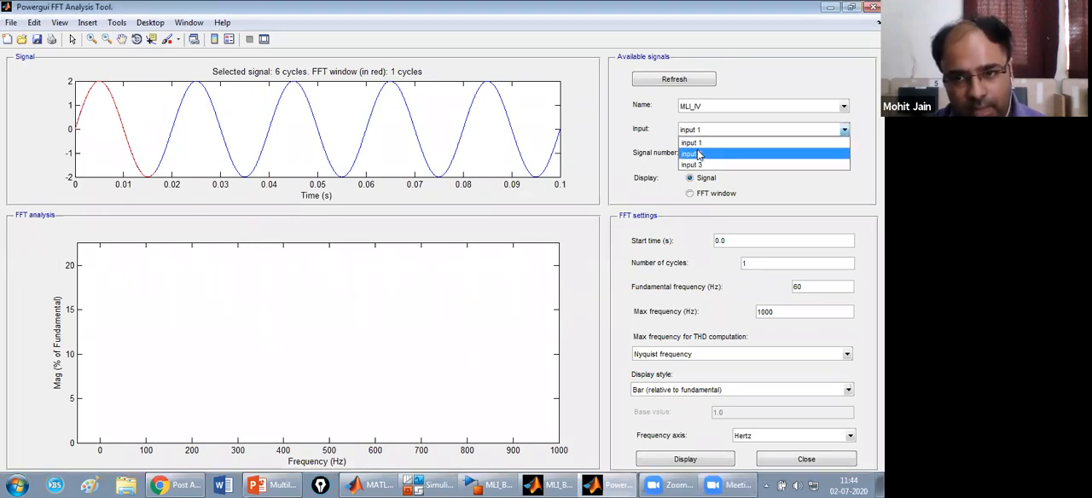
left_click(699, 155)
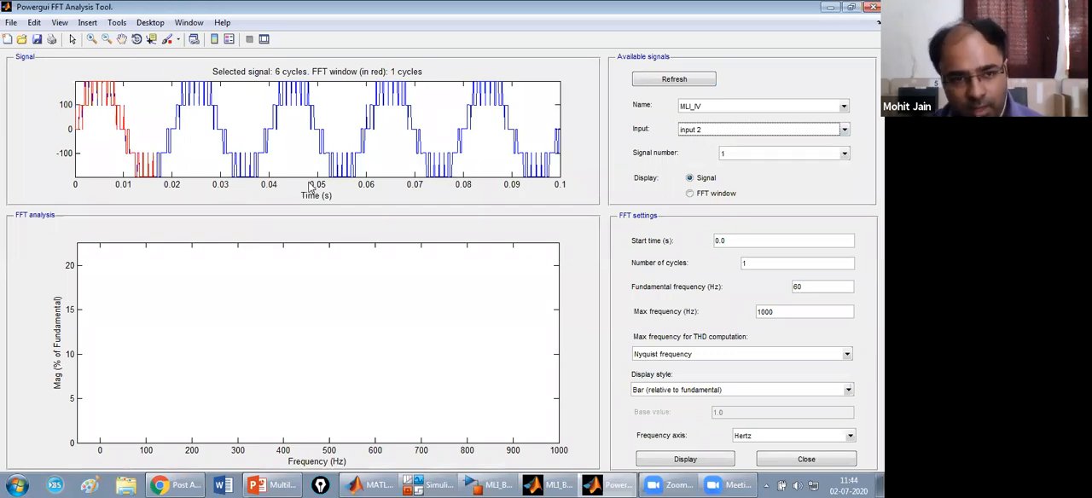
Set the FFT to 3 cycles with a fundamental frequency of 50 Hz, and display the harmonic spectrum.
left_click(734, 241)
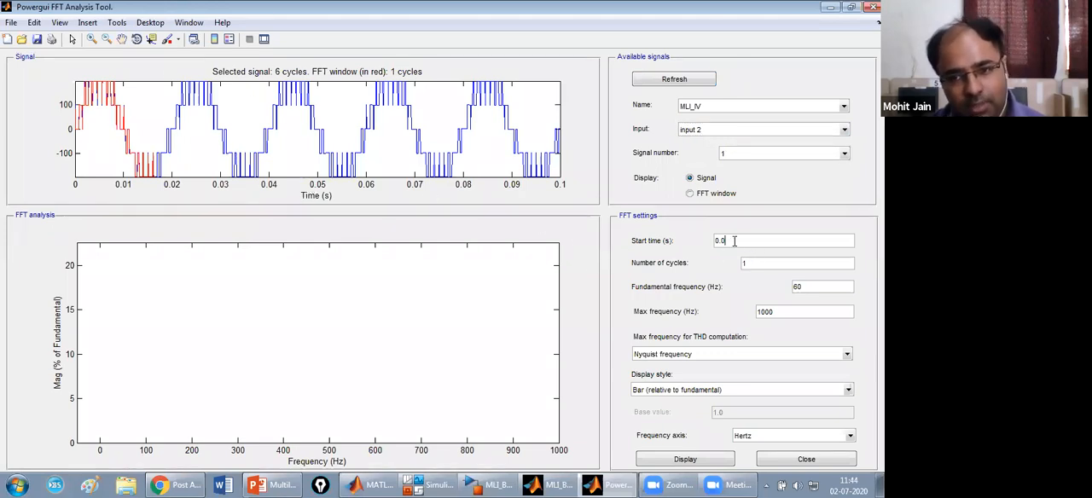
key("BackSpace")
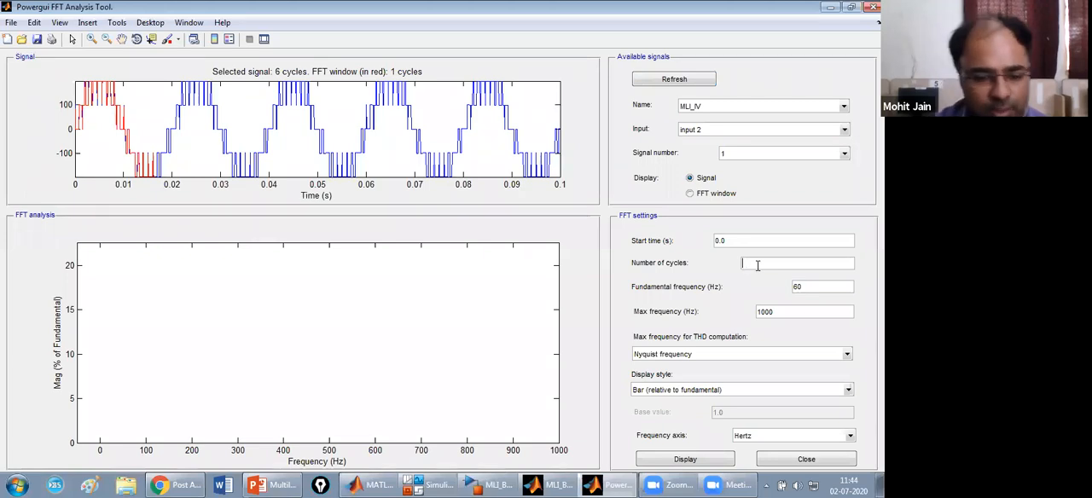
type("3")
left_click(804, 287)
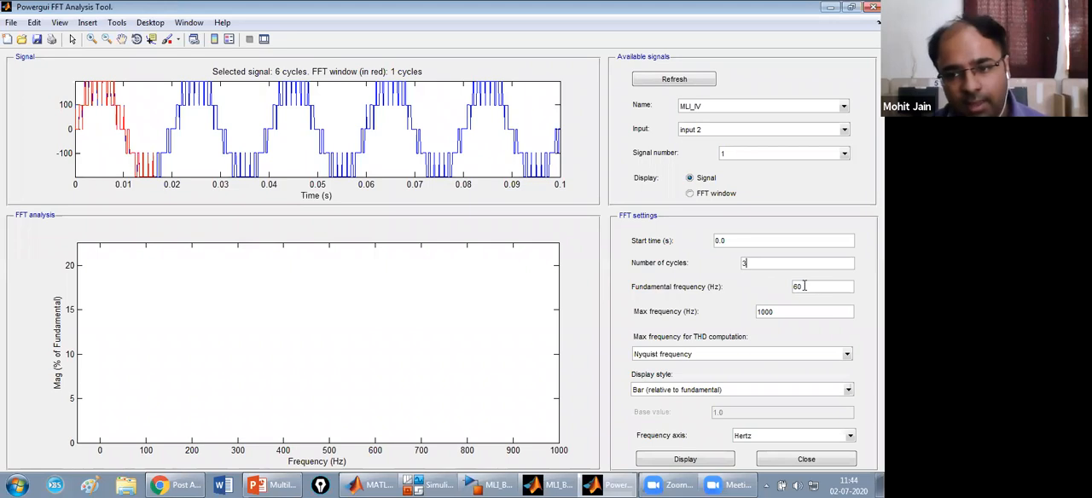
key("BackSpace")
key("BackSpace")
type("50")
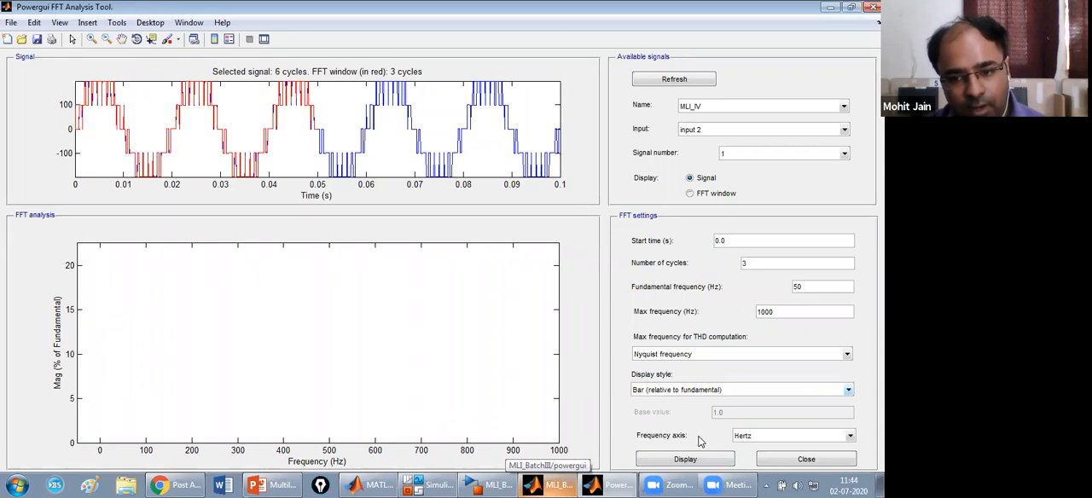
left_click(688, 462)
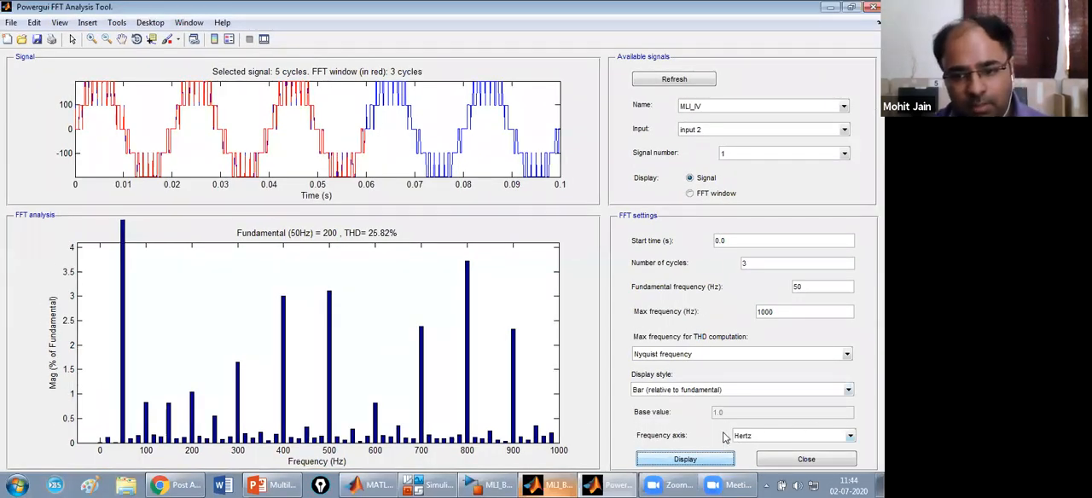
Display the FFT results in the List (relative to fundamental) style, and minimize the FFT analysis window.
left_click(682, 392)
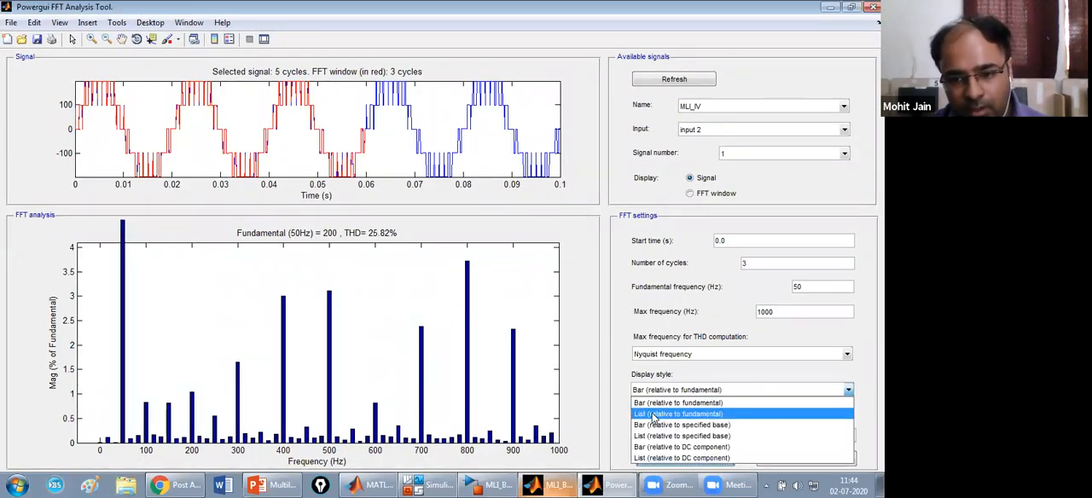
left_click(655, 415)
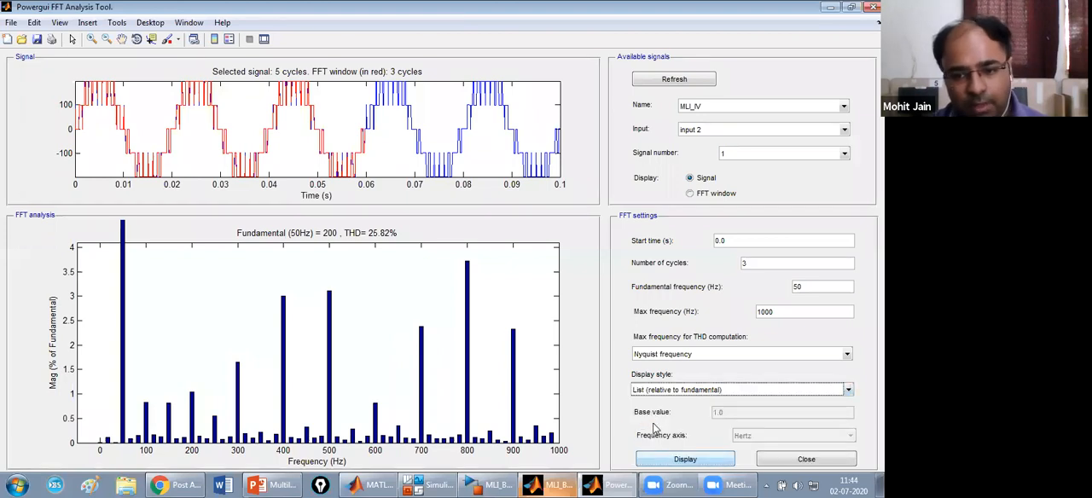
left_click(657, 461)
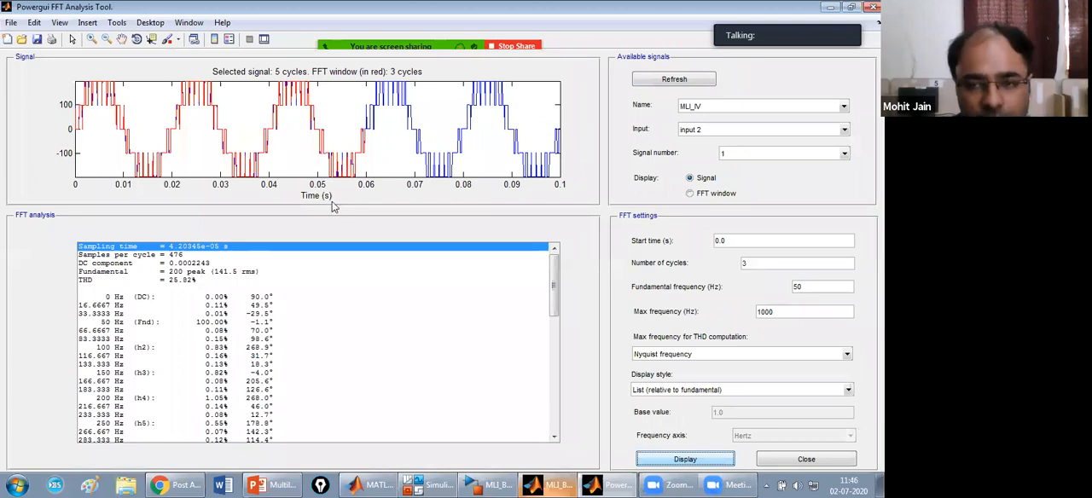
left_click(826, 10)
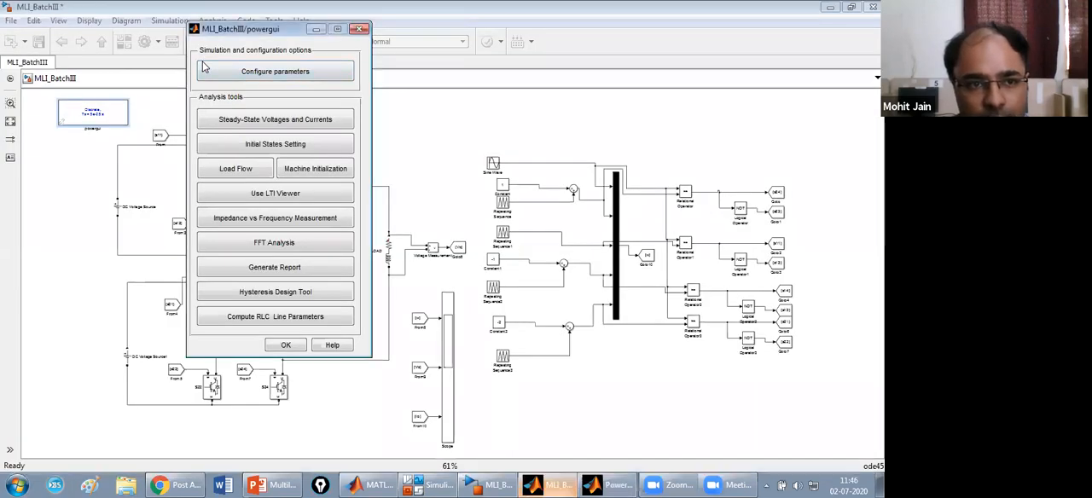
Close the powergui tools window and move the powergui block farther left, away from the inverter circuit.
left_click(287, 346)
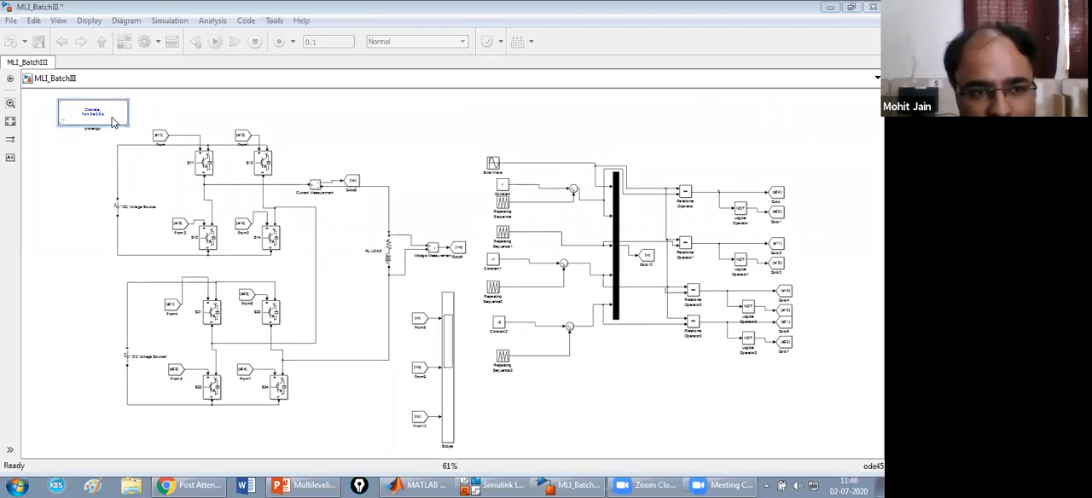
left_click_drag(98, 120, 3, 114)
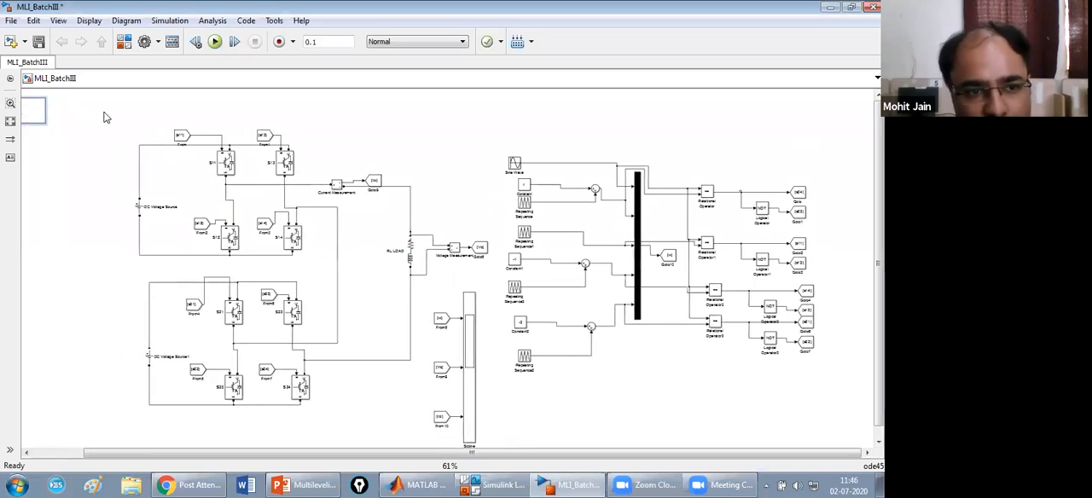
left_click_drag(112, 111, 734, 303)
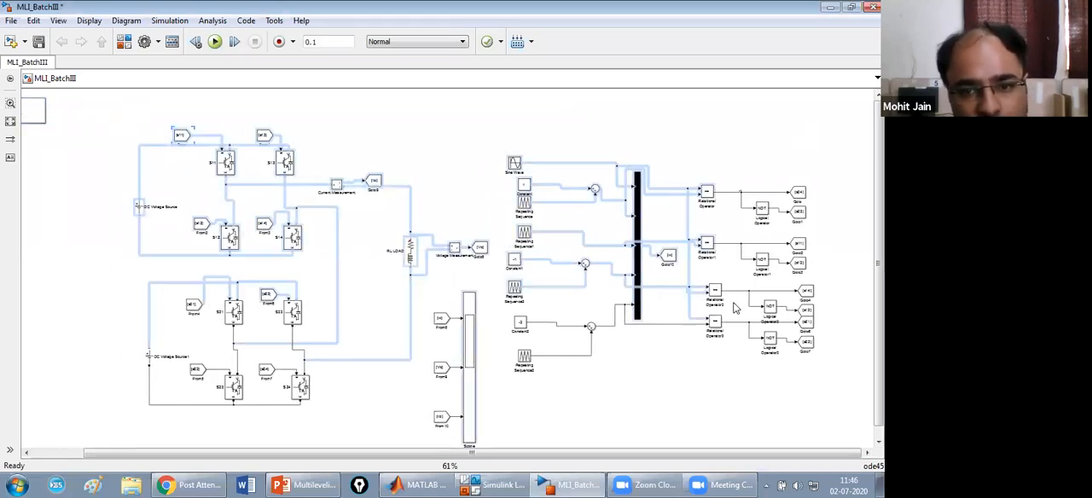
left_click_drag(282, 110, 60, 25)
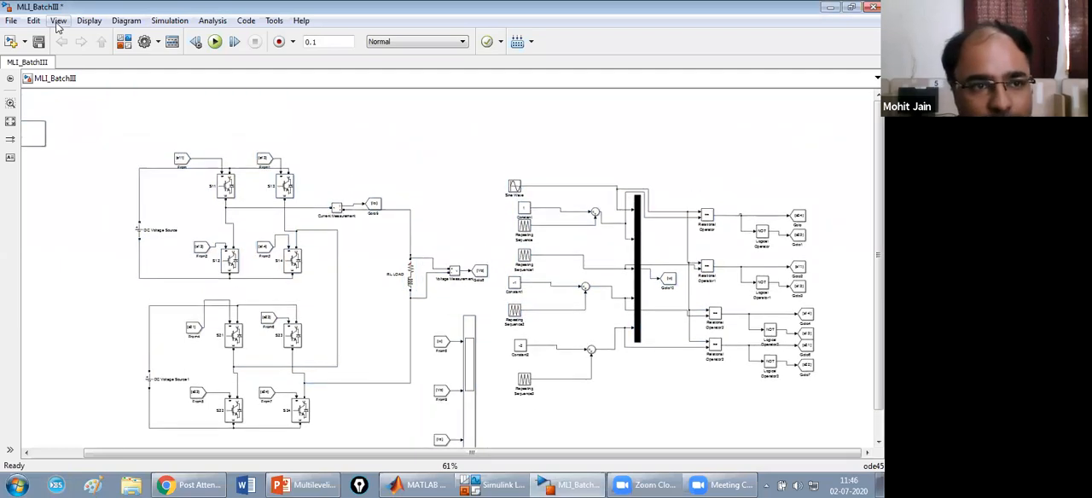
left_click(59, 23)
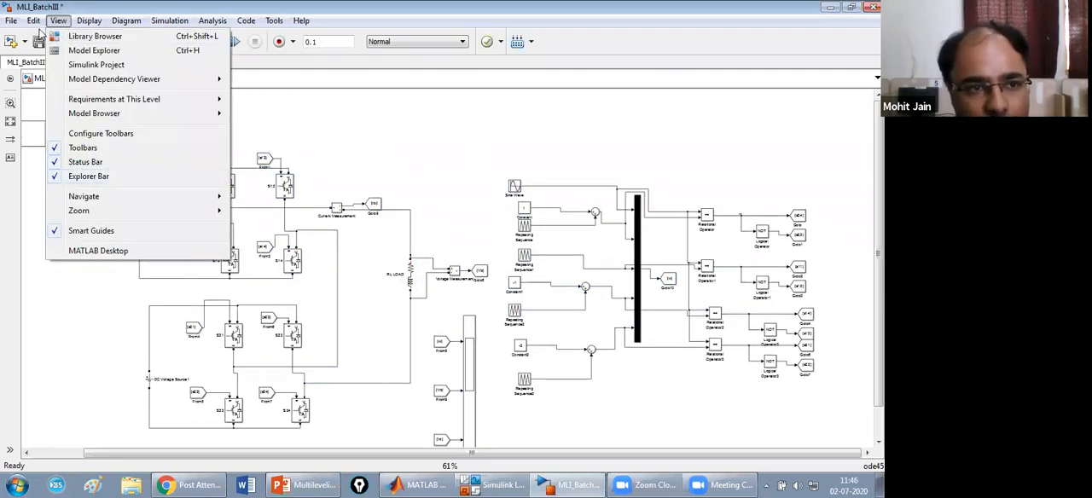
left_click(35, 22)
left_click(93, 147)
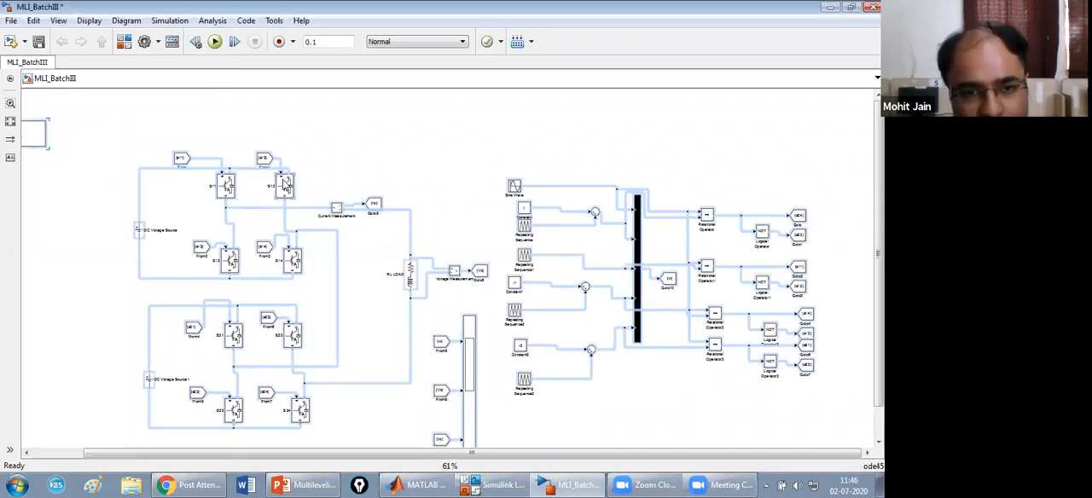
right_click(285, 183)
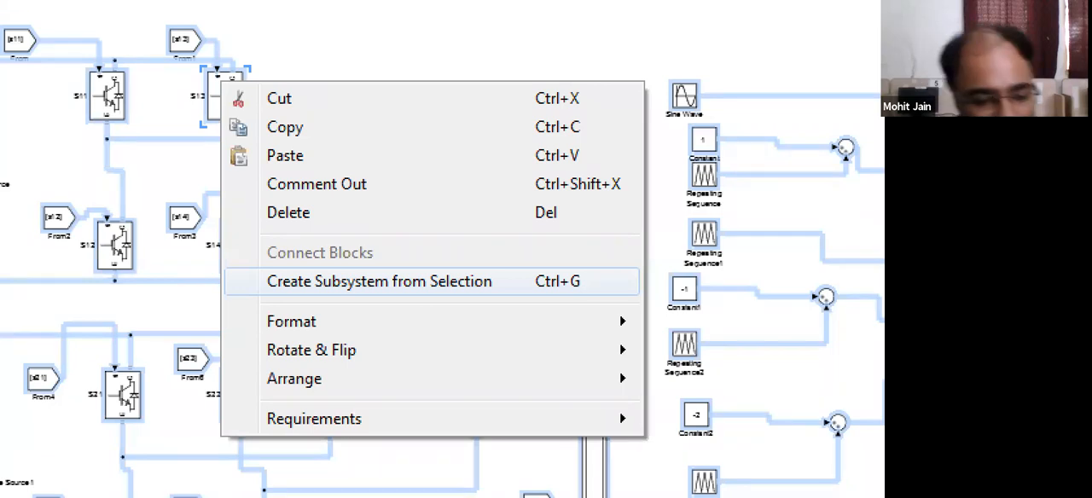
left_click(344, 280)
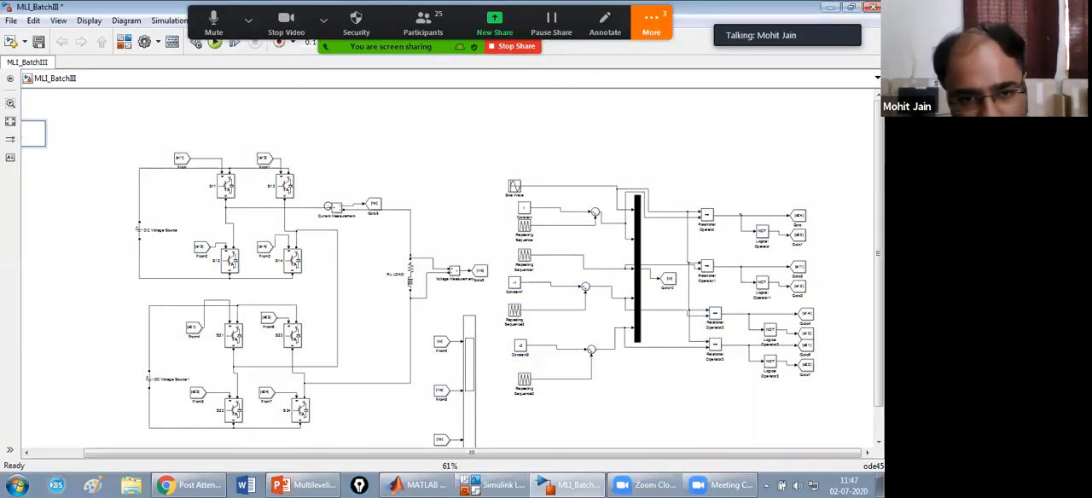
left_click(32, 20)
mouse_move(58, 20)
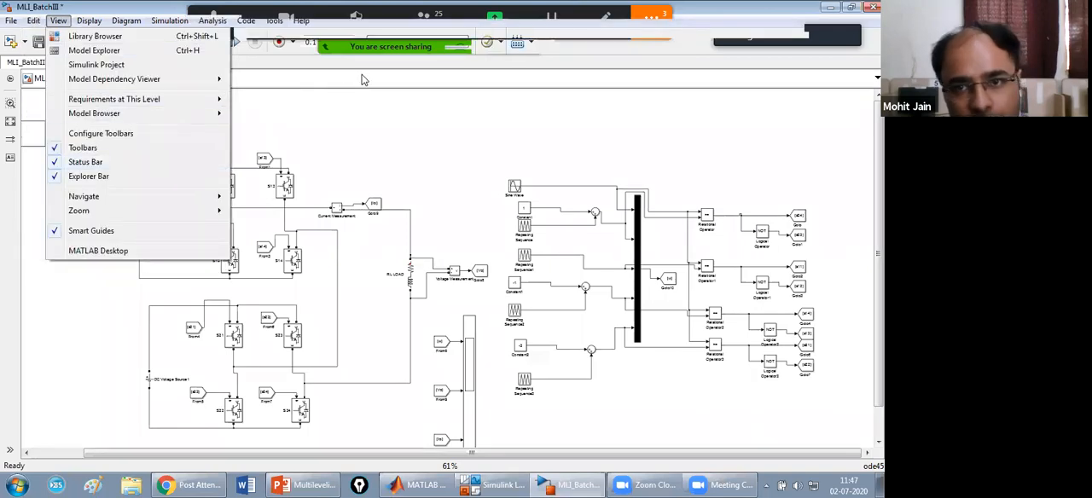
left_click(362, 80)
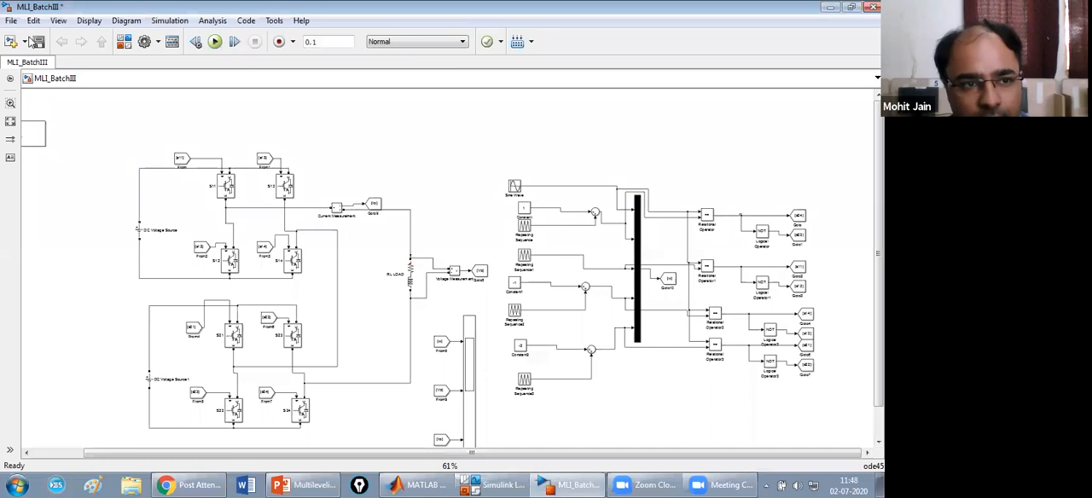
Select all blocks in the MLI_BatchIII model and group them into a single subsystem.
left_click(33, 20)
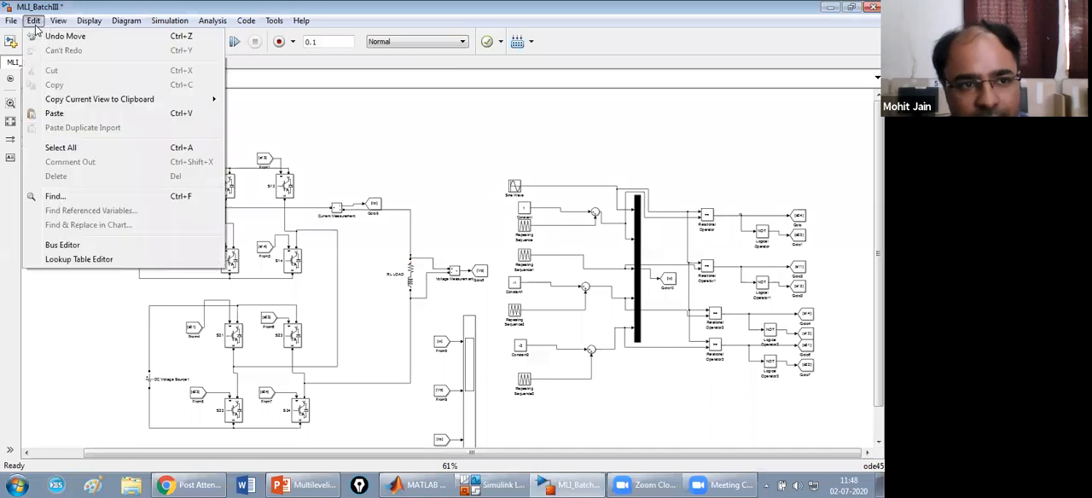
left_click(85, 148)
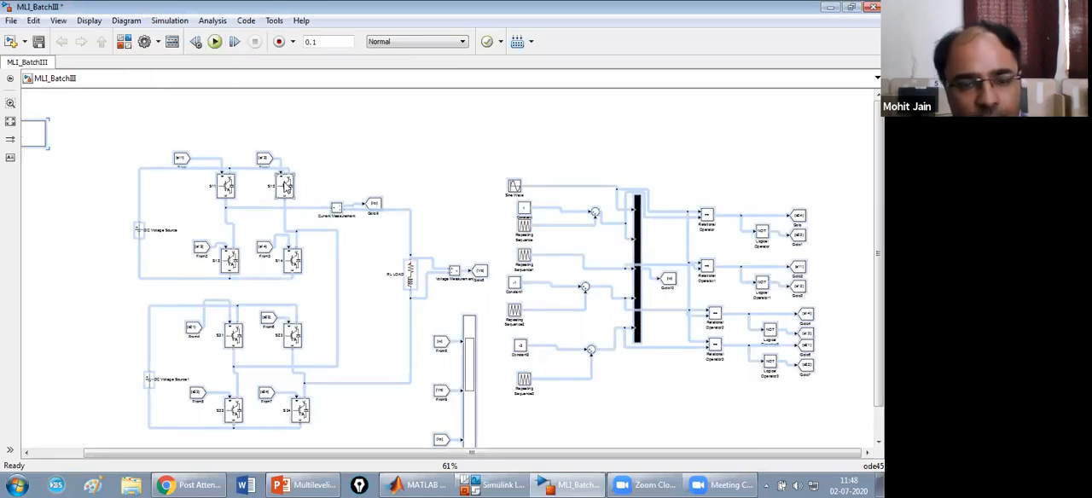
right_click(286, 186)
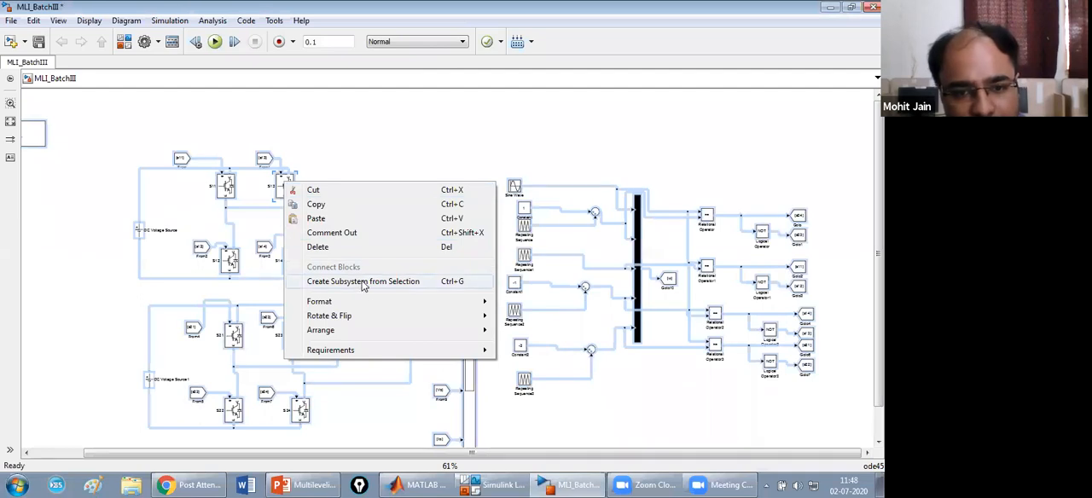
left_click(363, 284)
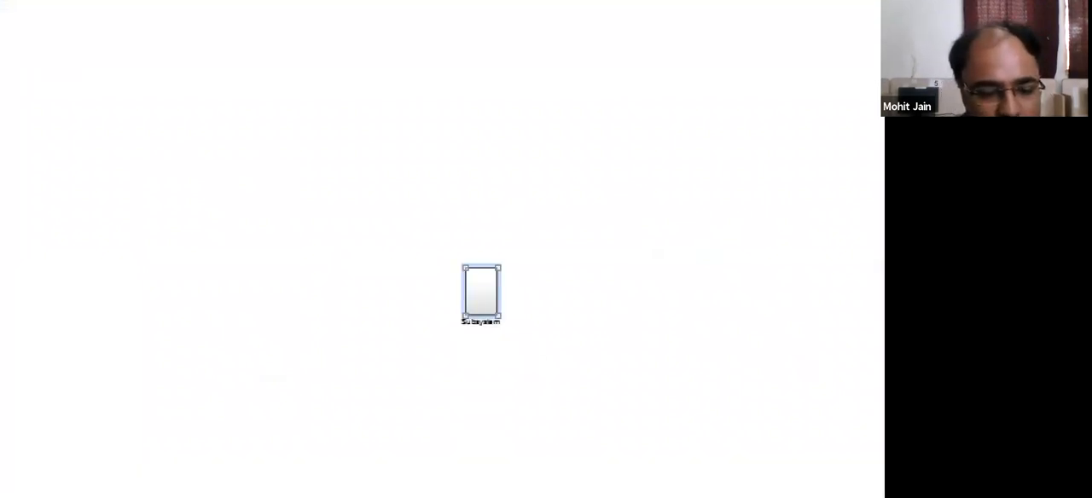
key("Escape")
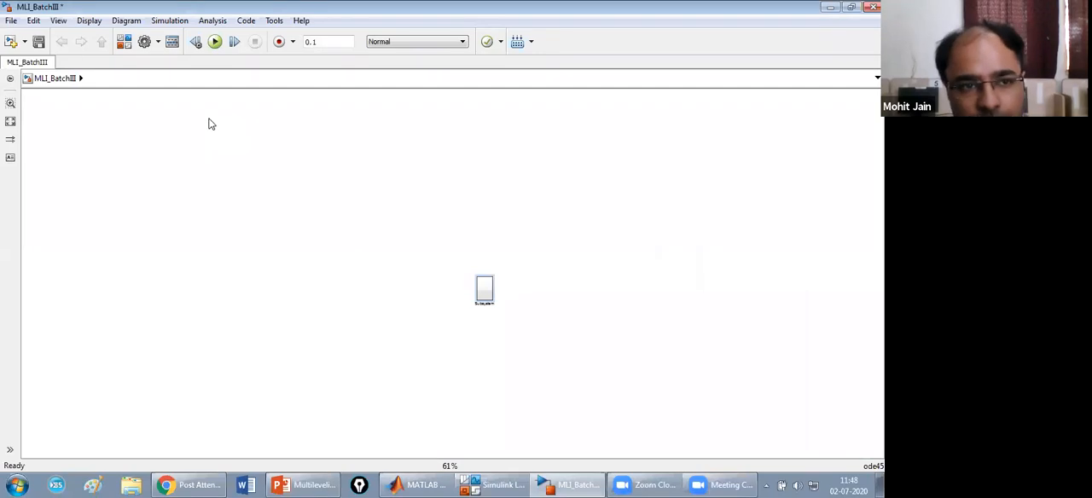
left_click(58, 20)
mouse_move(154, 213)
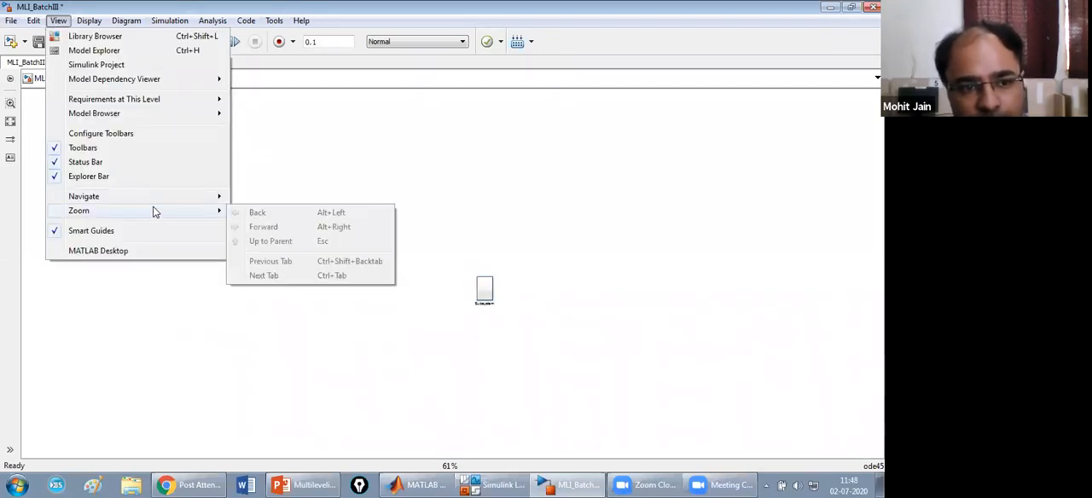
left_click(273, 250)
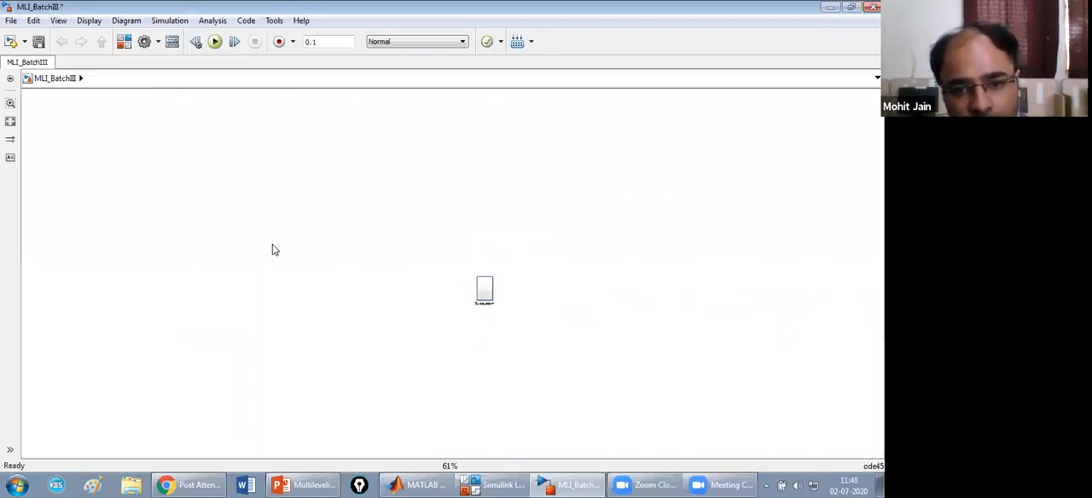
left_click_drag(460, 274, 308, 238)
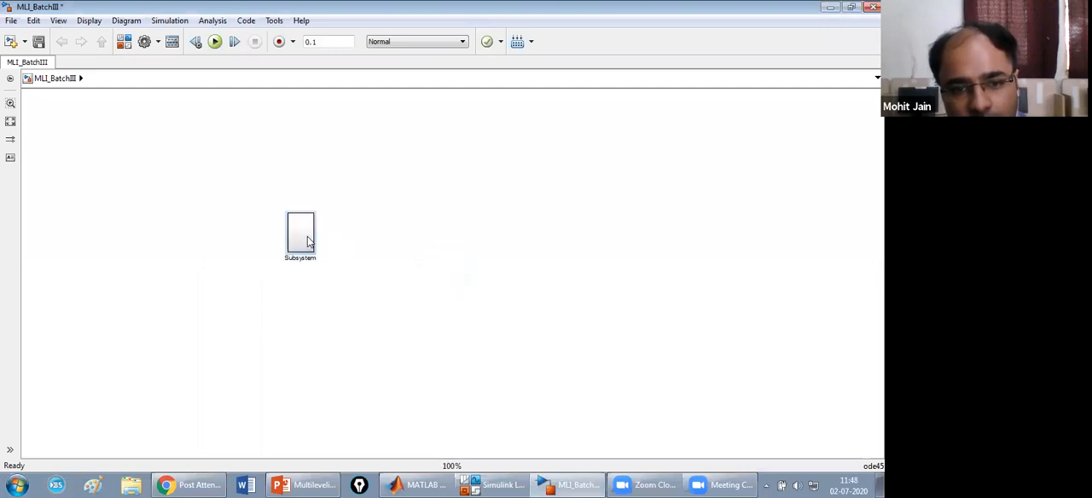
Cut the powergui block out of the subsystem and paste it at the MLI_BatchIII top level, above and left of the subsystem block.
double_click(308, 238)
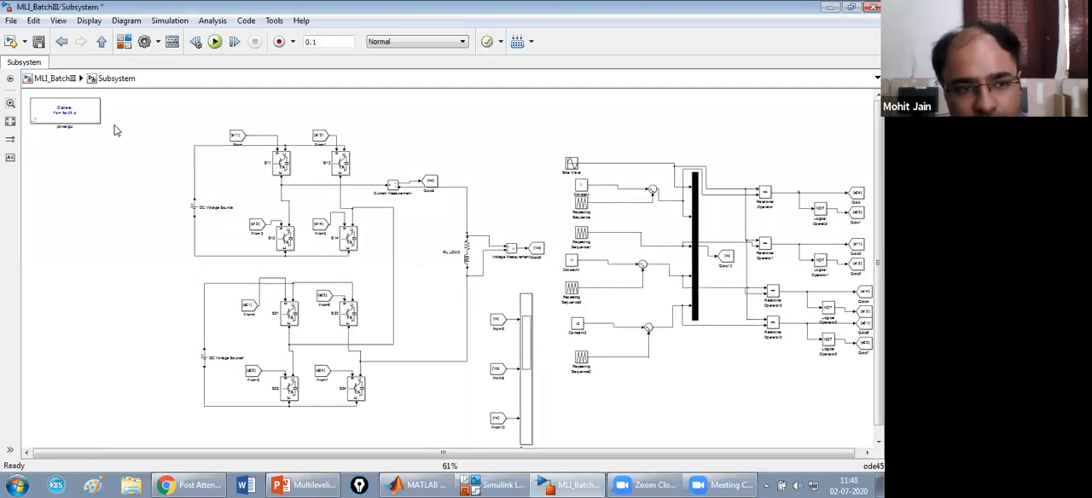
left_click(71, 117)
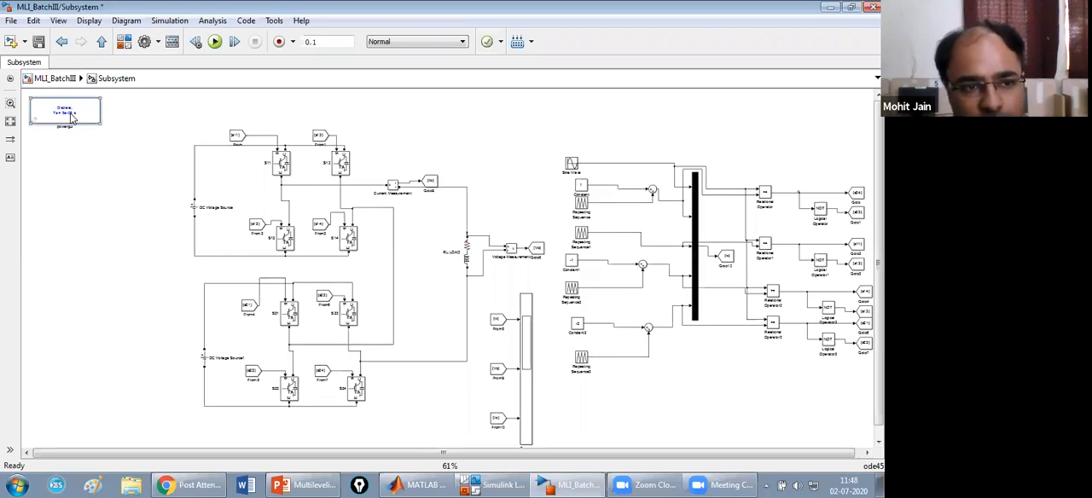
right_click(71, 118)
left_click(99, 76)
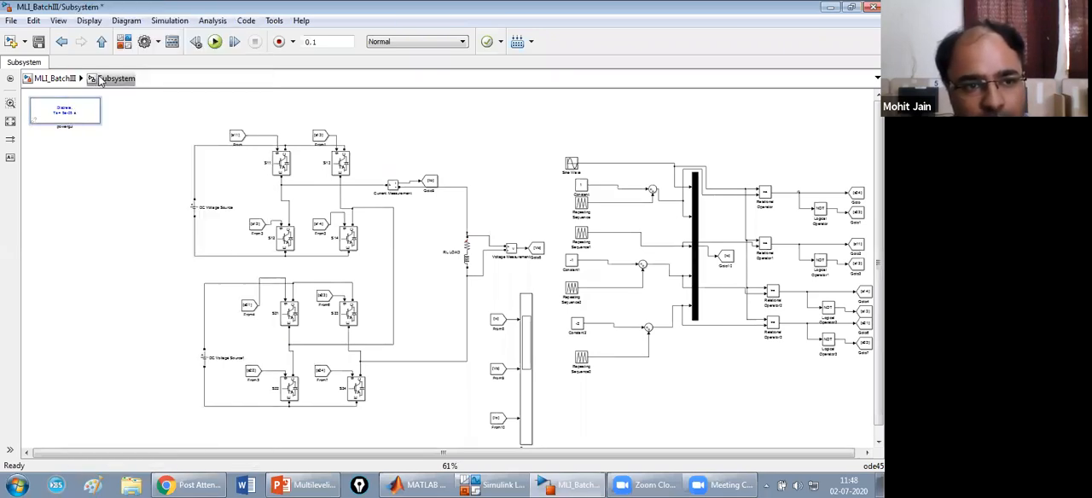
left_click(54, 78)
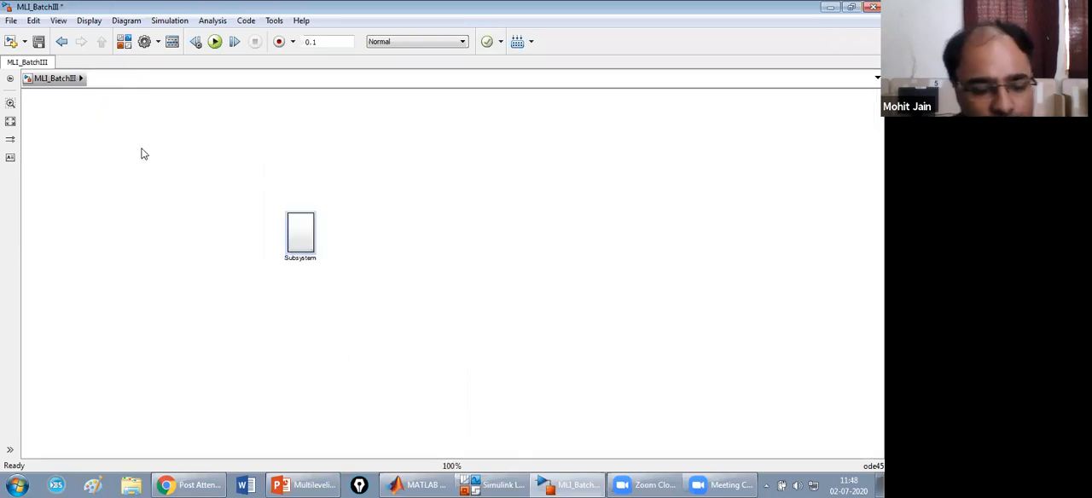
key("ctrl+v")
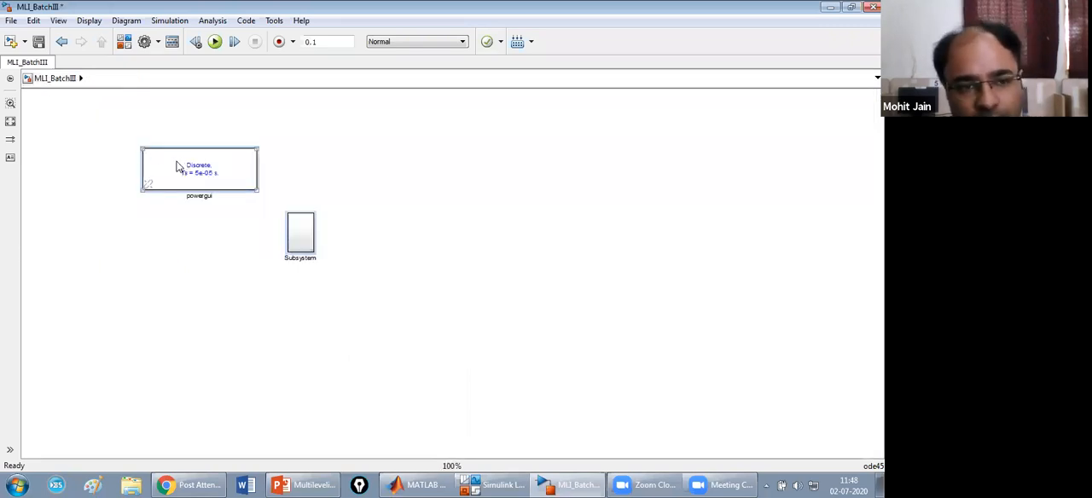
left_click_drag(177, 166, 93, 136)
Open the subsystem to review the inverter circuit, cancel closing the model, and return to the top level.
left_click(303, 239)
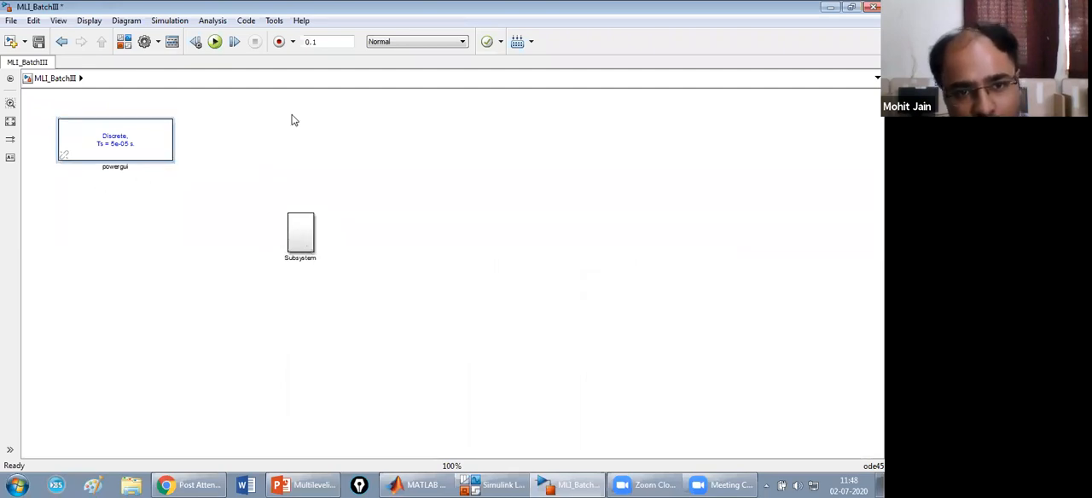
double_click(303, 239)
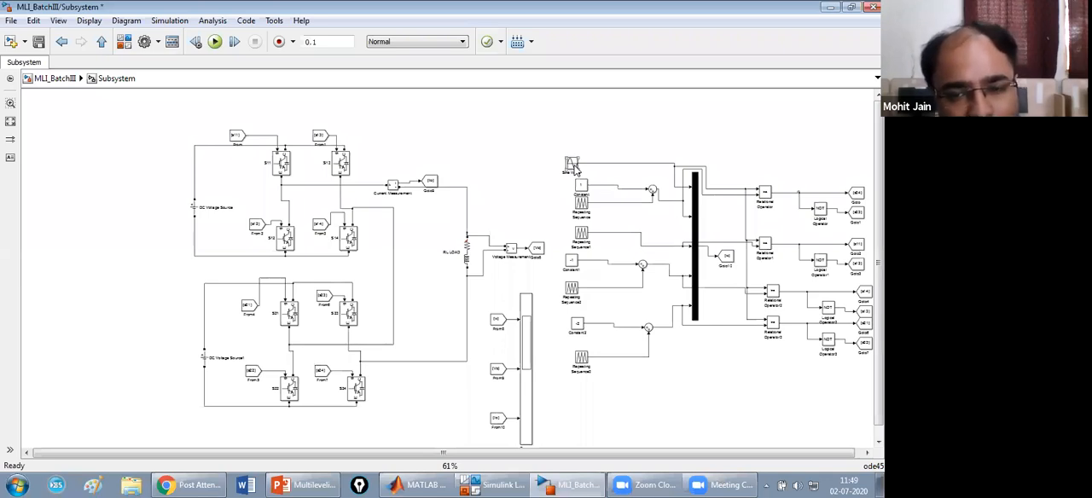
left_click(873, 7)
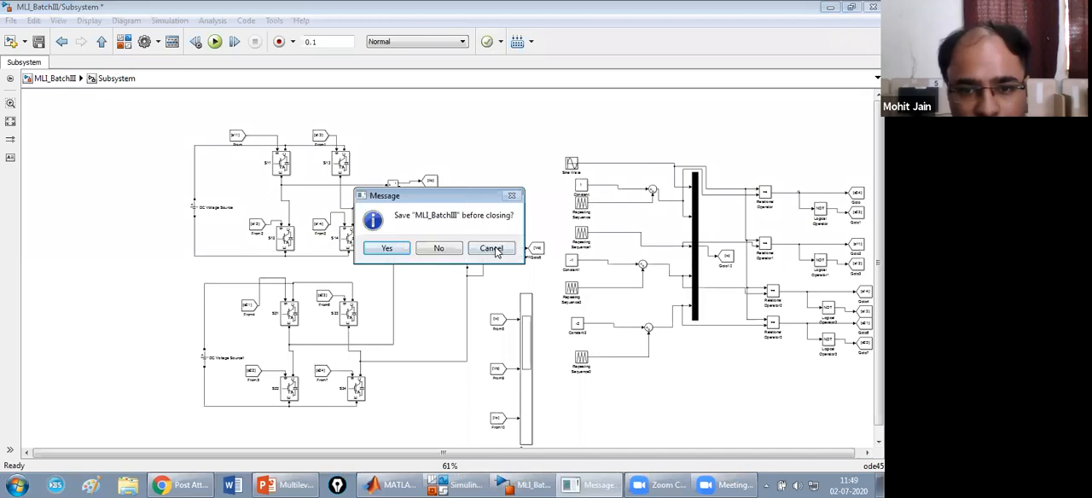
left_click(493, 251)
left_click(57, 79)
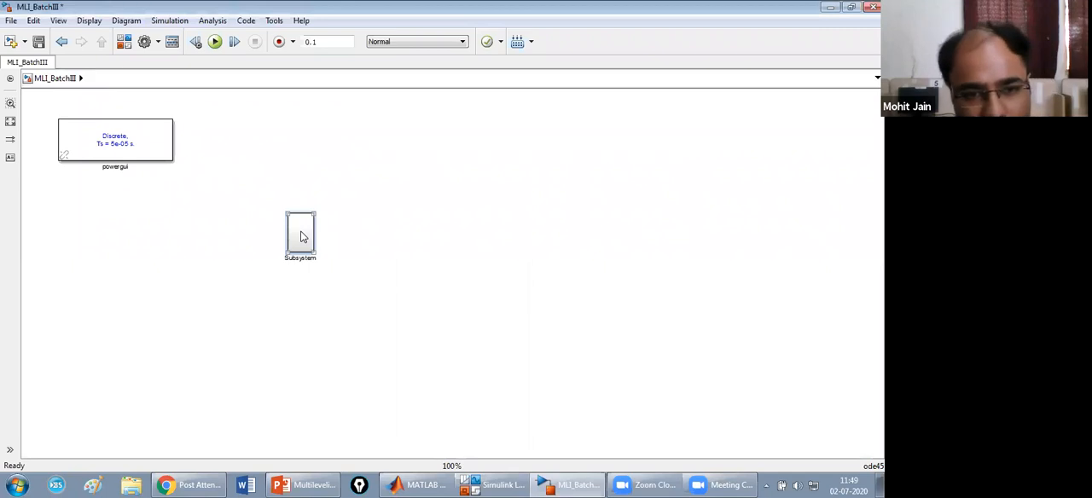
Delete the RL LOAD block inside the subsystem and pull the loose lower wire end out to the left of the output line.
double_click(300, 238)
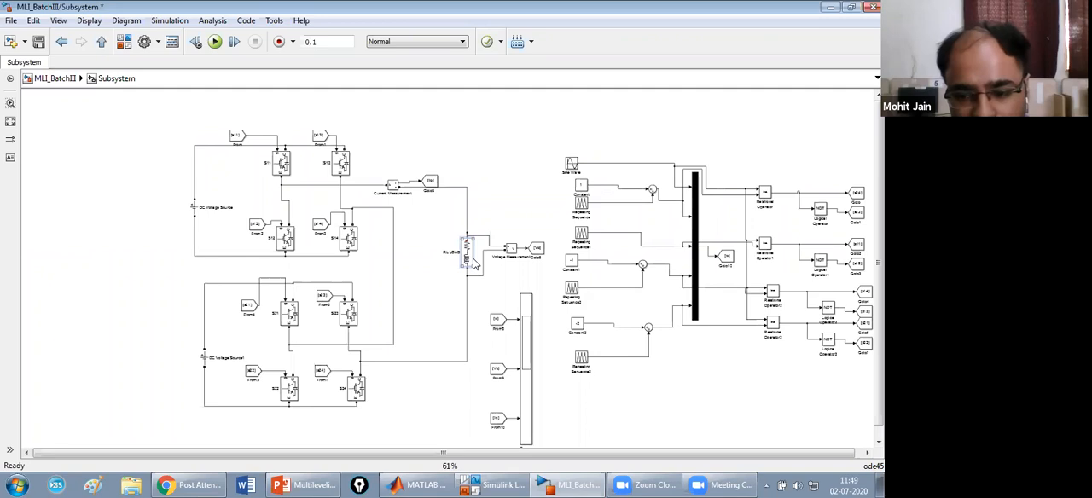
key("Delete")
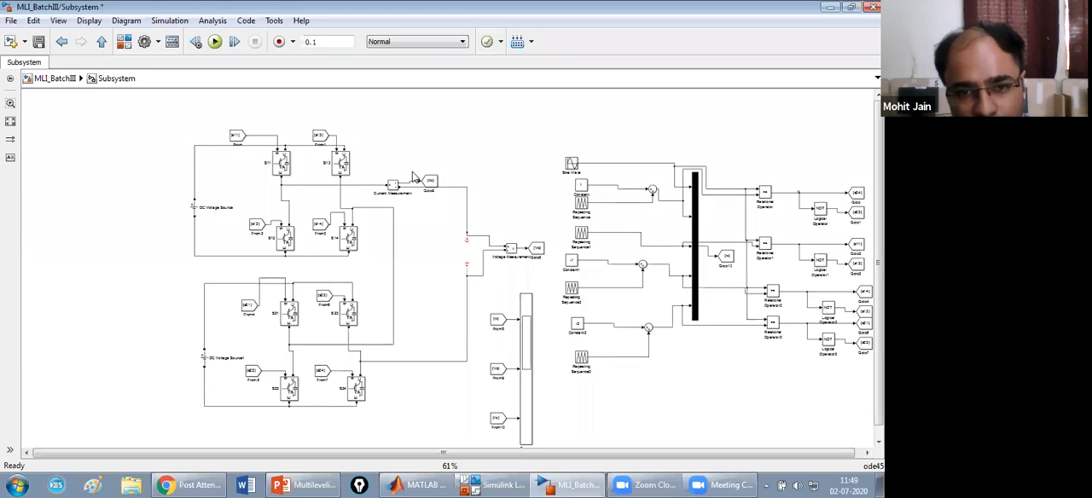
left_click_drag(413, 177, 499, 181)
left_click(479, 137)
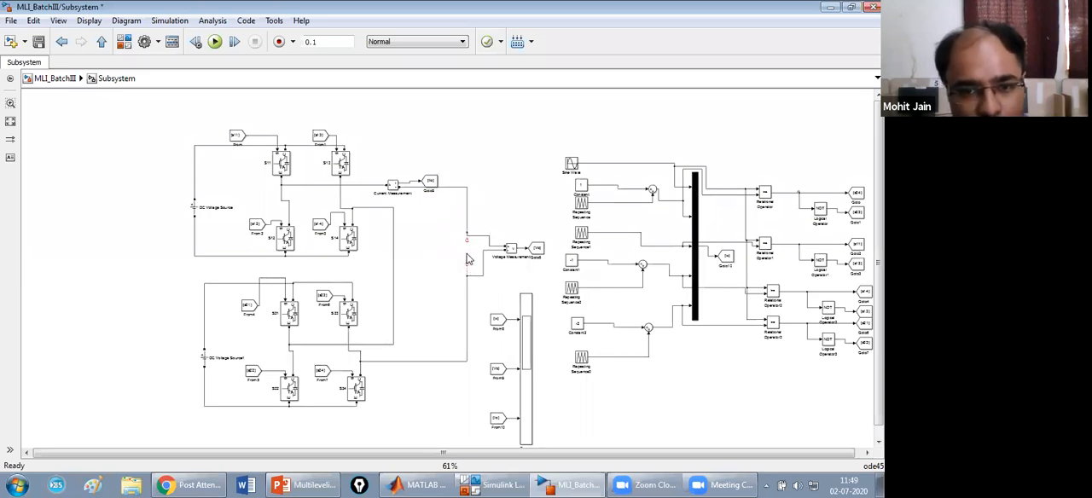
mouse_move(466, 264)
left_mouse_down()
mouse_move(452, 264)
mouse_move(444, 288)
mouse_move(474, 251)
mouse_move(468, 241)
left_mouse_up()
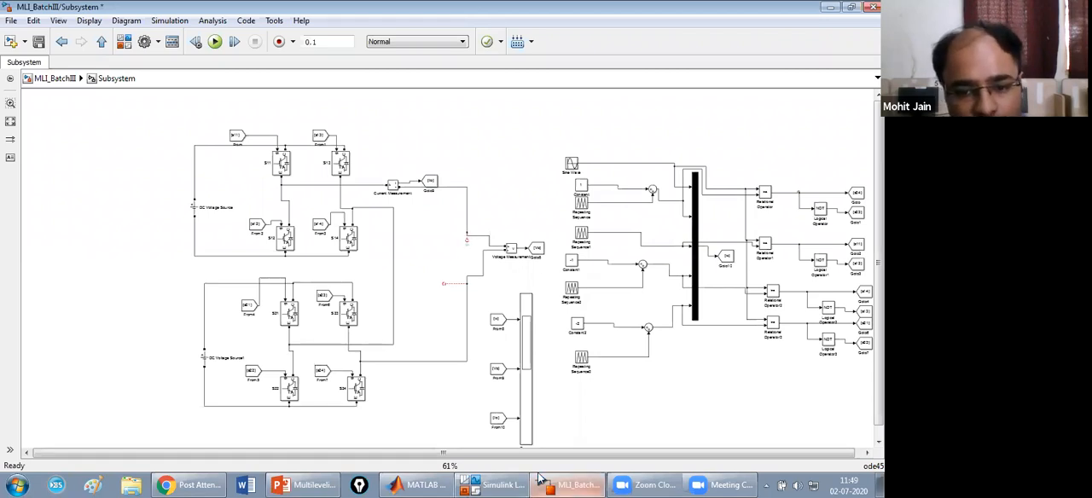
Search the Simulink library for ground and add the Simscape electrical Ground block to the subsystem.
left_click(488, 484)
double_click(110, 39)
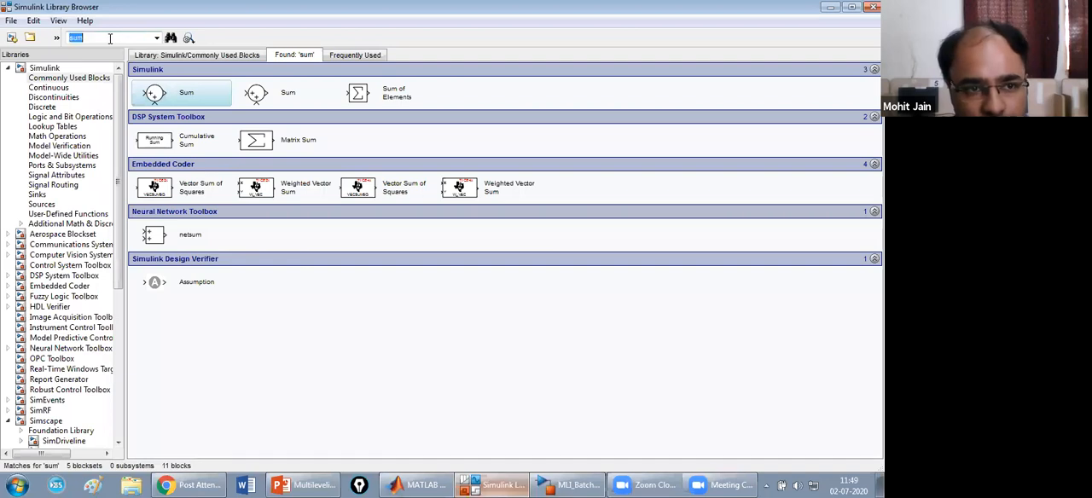
type("ground")
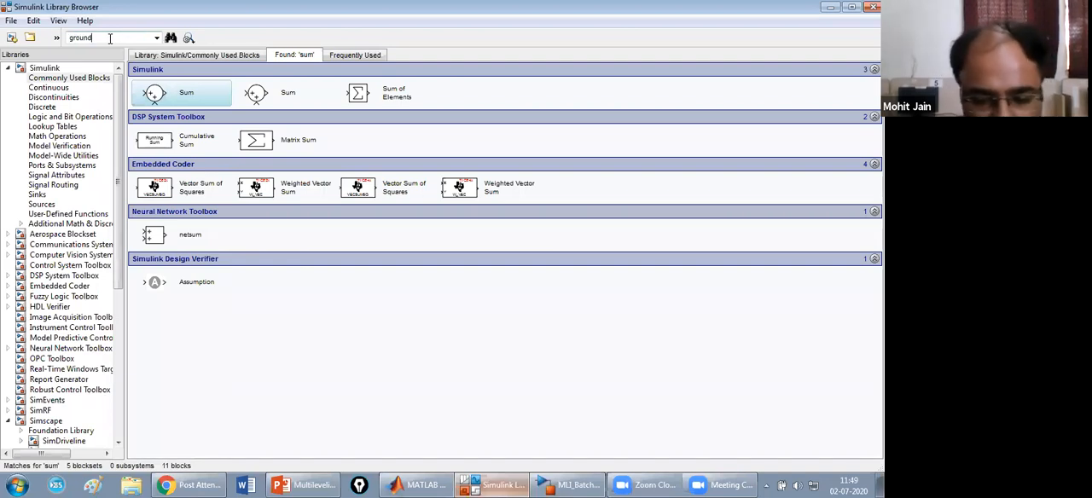
key("Return")
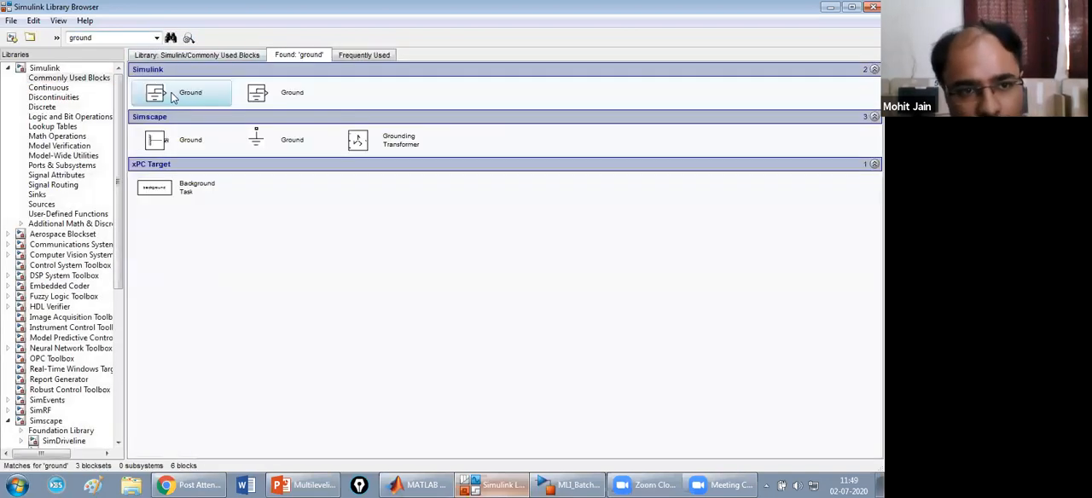
left_click(276, 140)
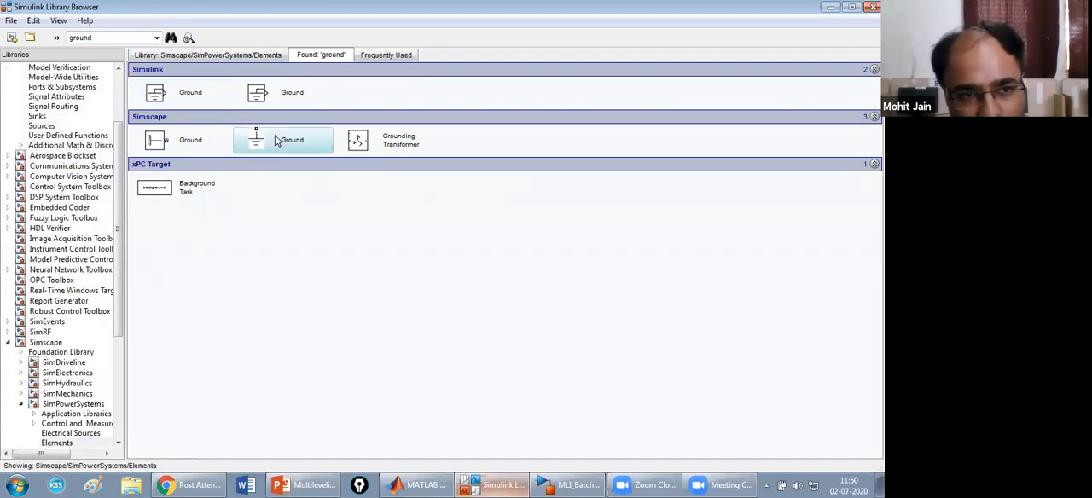
right_click(248, 140)
key("Escape")
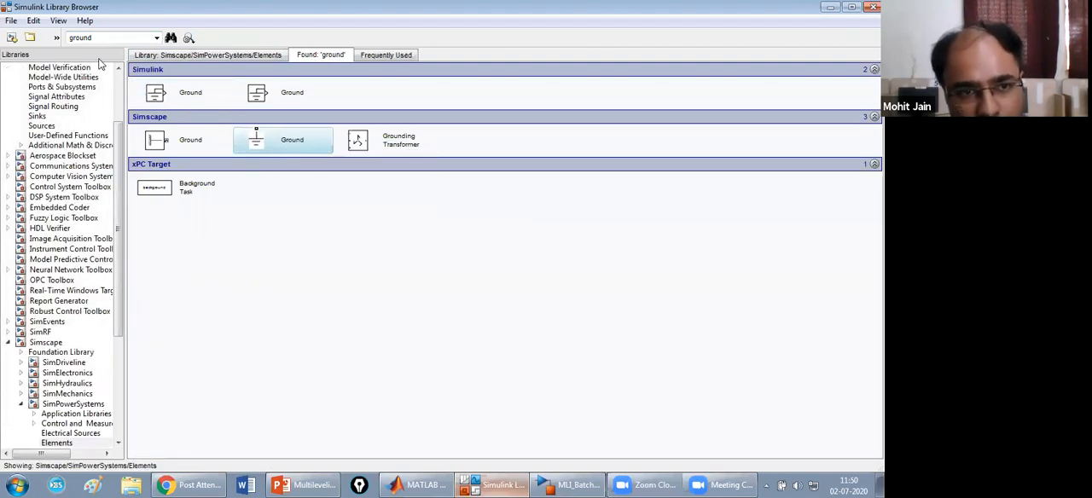
Search the library for connection and add the SimPowerSystems Connection Port block to the subsystem.
double_click(101, 37)
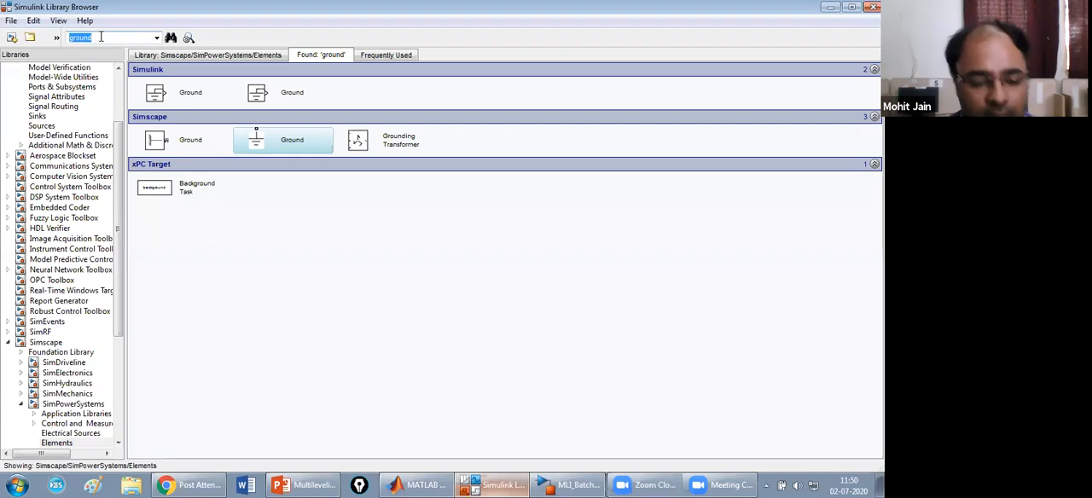
type("connect")
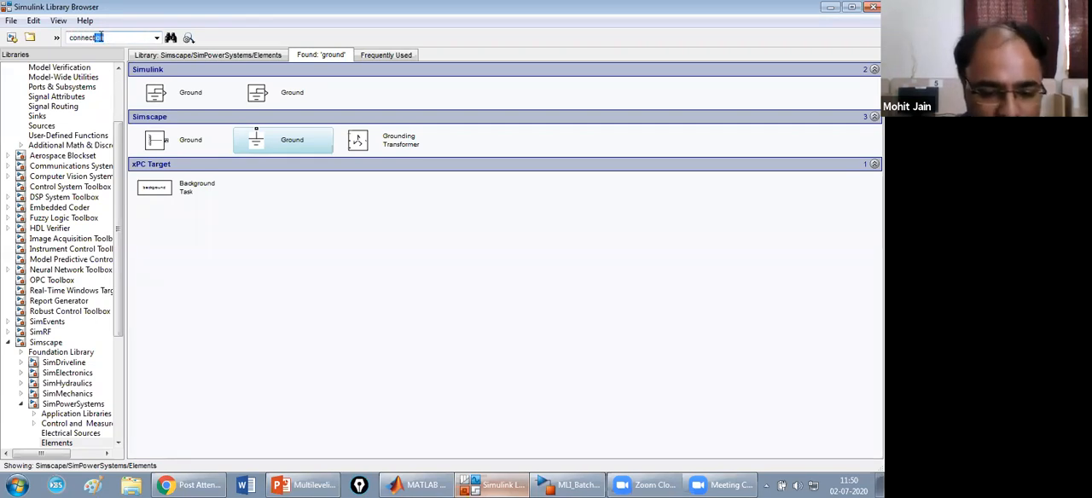
type("ion")
key("Return")
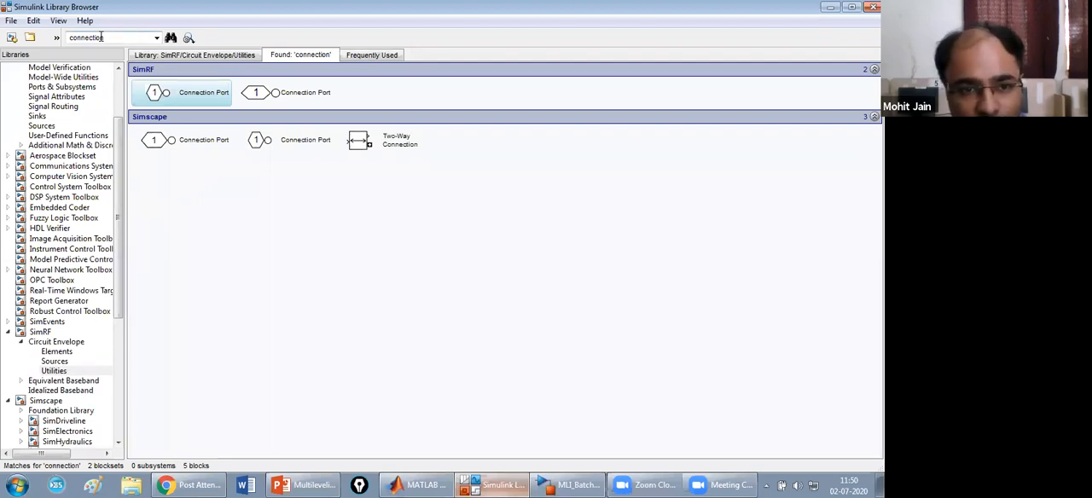
left_click(194, 141)
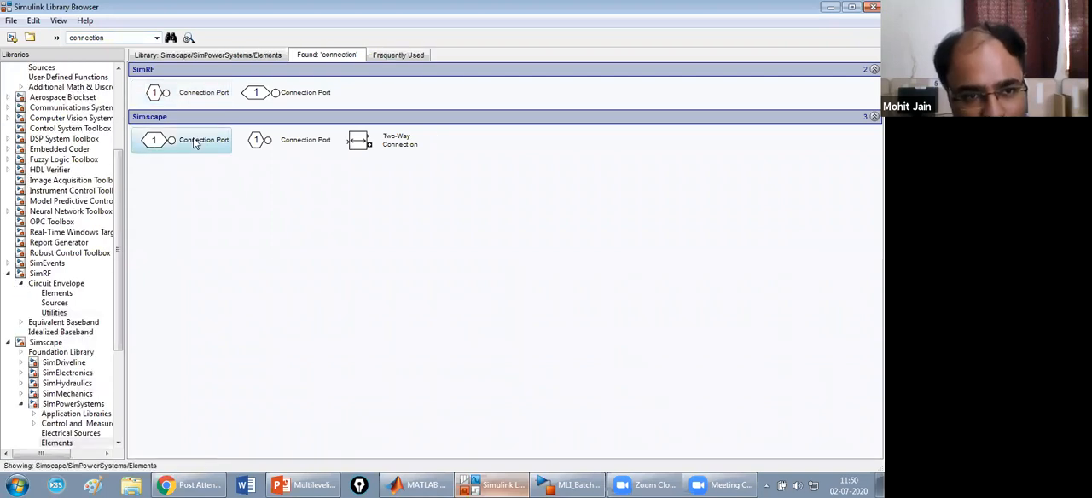
right_click(195, 144)
left_click(201, 152)
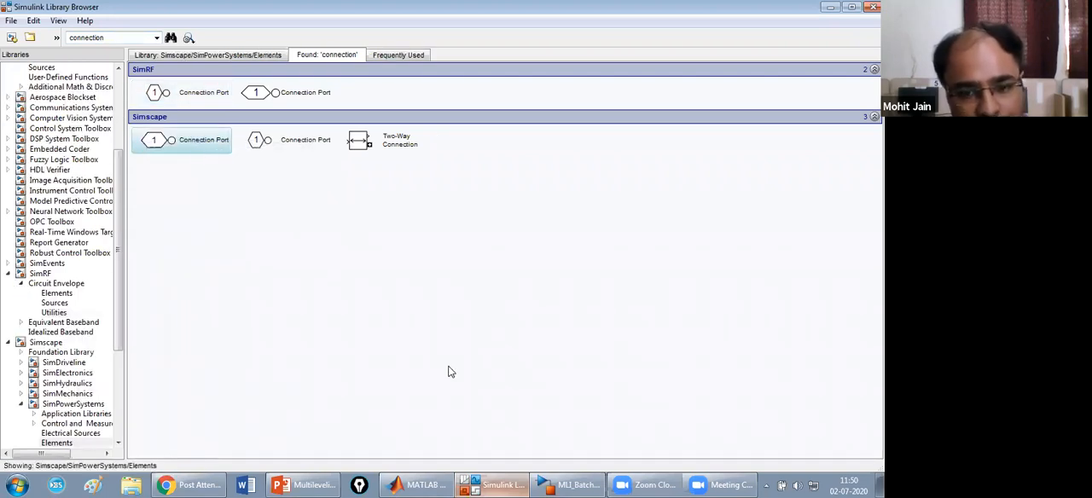
Check the added blocks in the subsystem, view its block at the MLI_BatchIII top level, and reopen the subsystem.
left_click(570, 485)
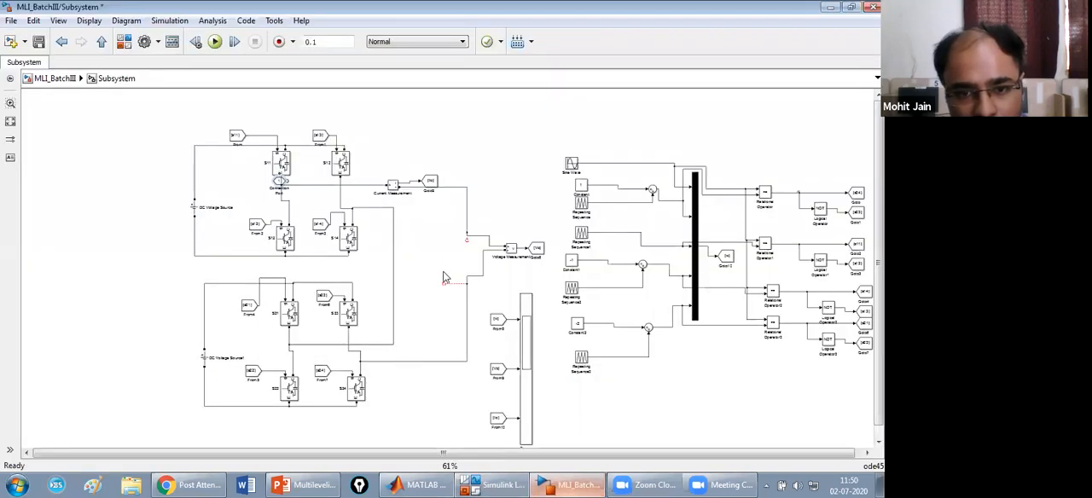
left_click(503, 484)
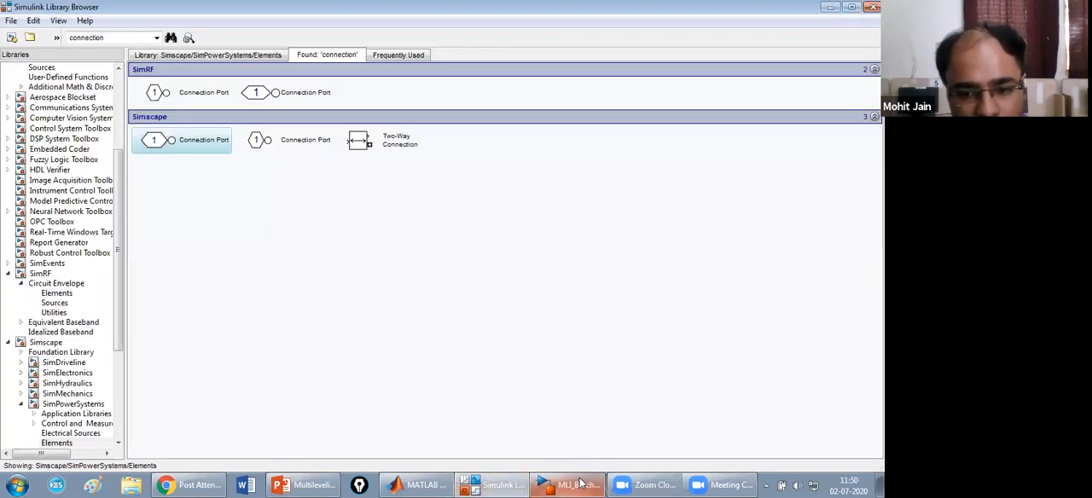
left_click(580, 485)
left_click(67, 79)
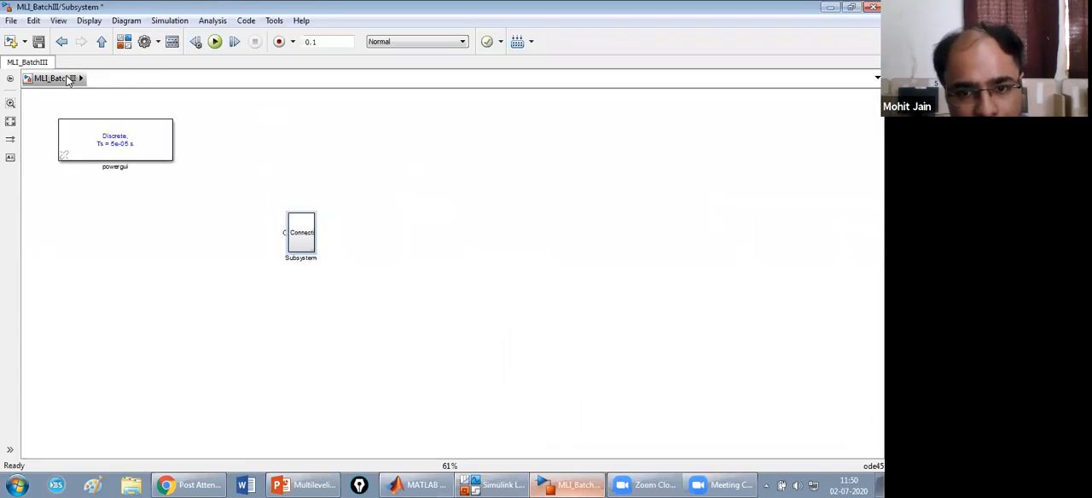
left_click(298, 226)
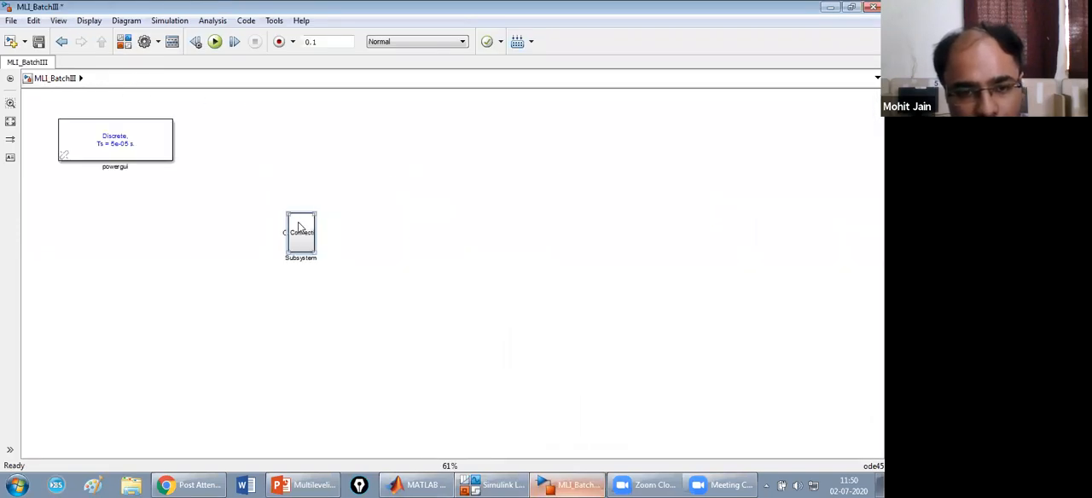
double_click(299, 226)
Move the connection port clear of the upper bridge and attach the ground block to the loose lower output wire.
left_click_drag(279, 185, 489, 146)
left_click_drag(277, 181, 450, 260)
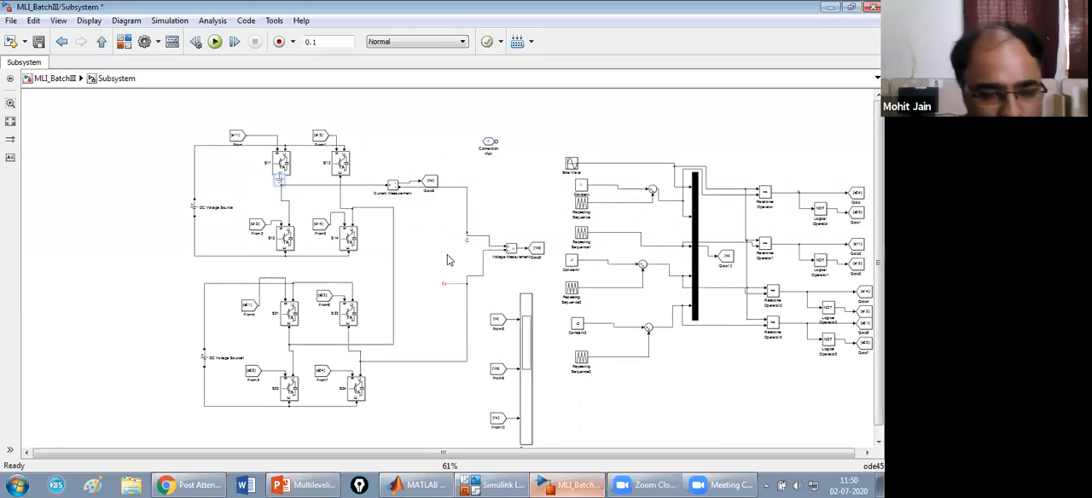
left_click_drag(275, 180, 377, 222)
left_click(225, 163)
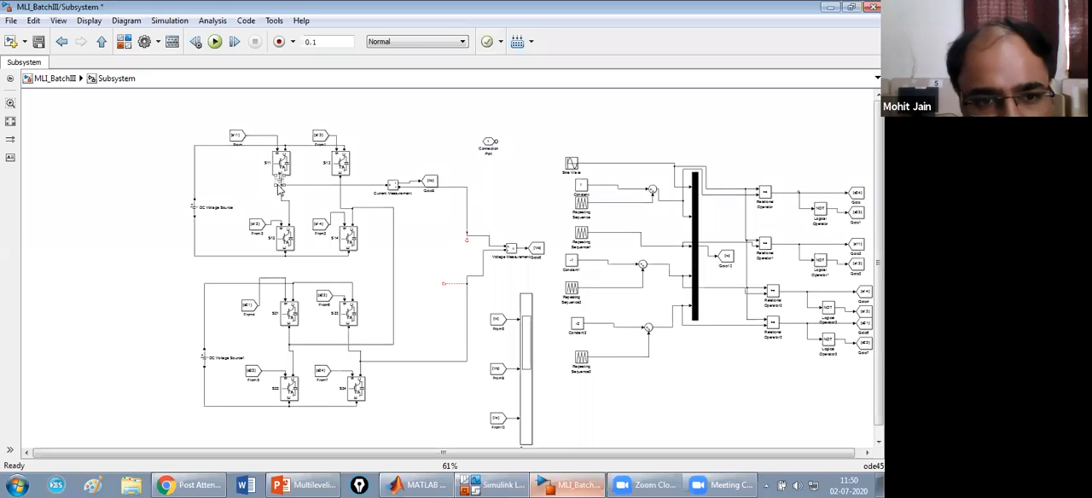
mouse_move(277, 180)
left_mouse_down()
mouse_move(233, 198)
mouse_move(489, 259)
mouse_move(431, 294)
mouse_move(443, 284)
left_mouse_up()
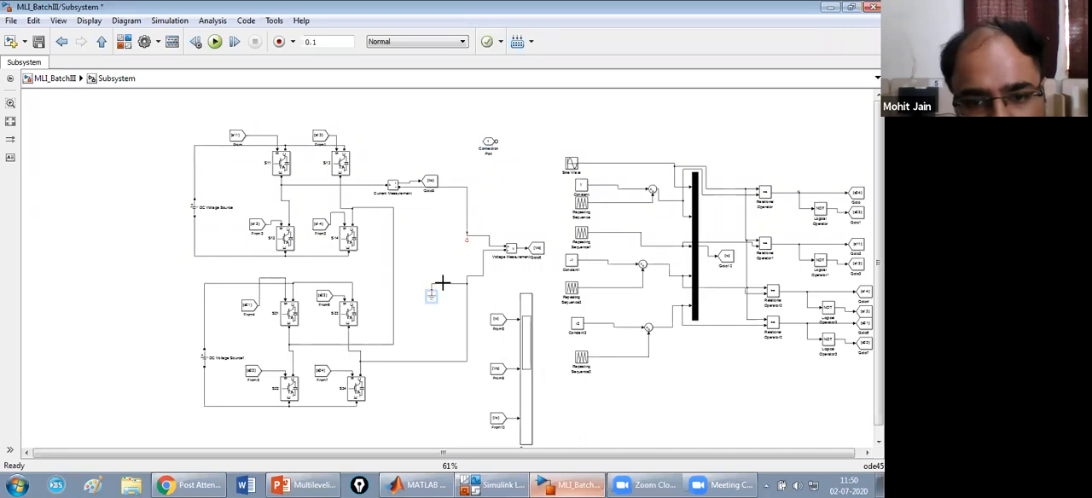
Connect the connection port to the open end of the upper output line and rename the port A.
left_click(489, 145)
mouse_move(459, 184)
left_mouse_down()
mouse_move(427, 244)
mouse_move(467, 239)
left_mouse_up()
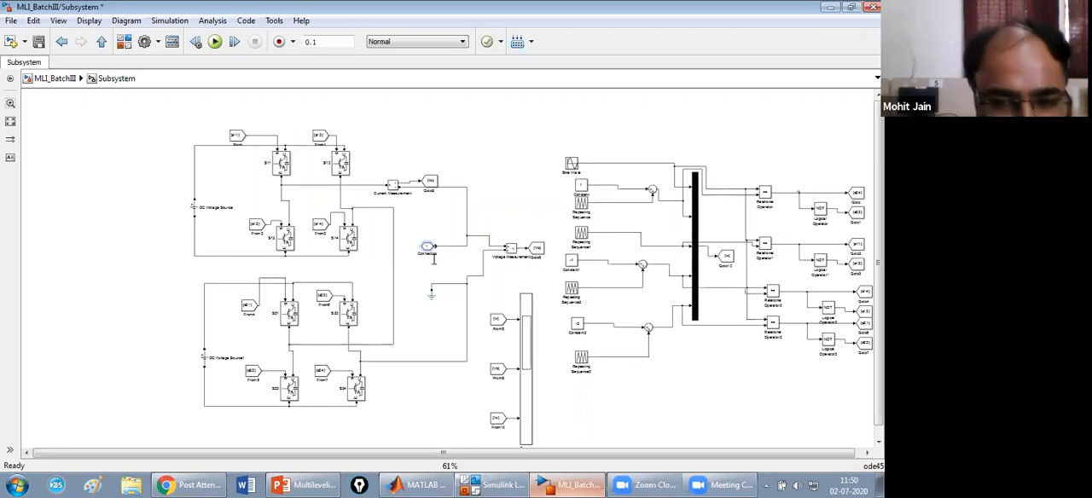
type("A")
left_click(482, 210)
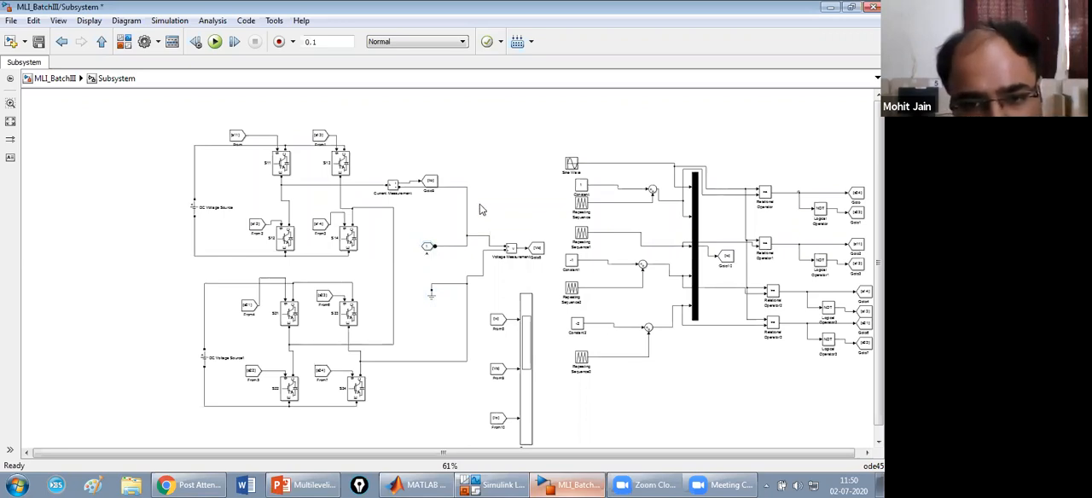
Return to the MLI_BatchIII top level and flip the subsystem block so that port A faces right.
left_click(75, 78)
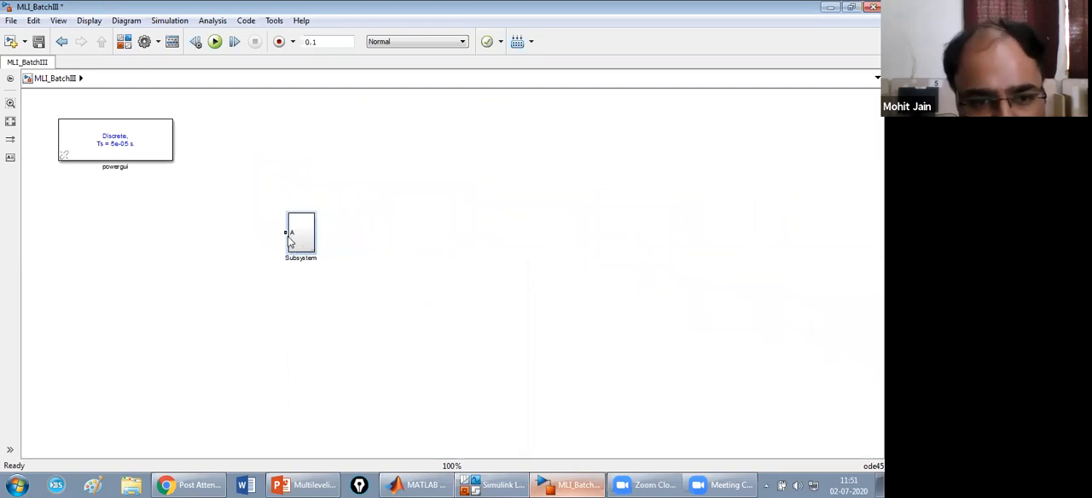
left_click_drag(285, 232, 232, 232)
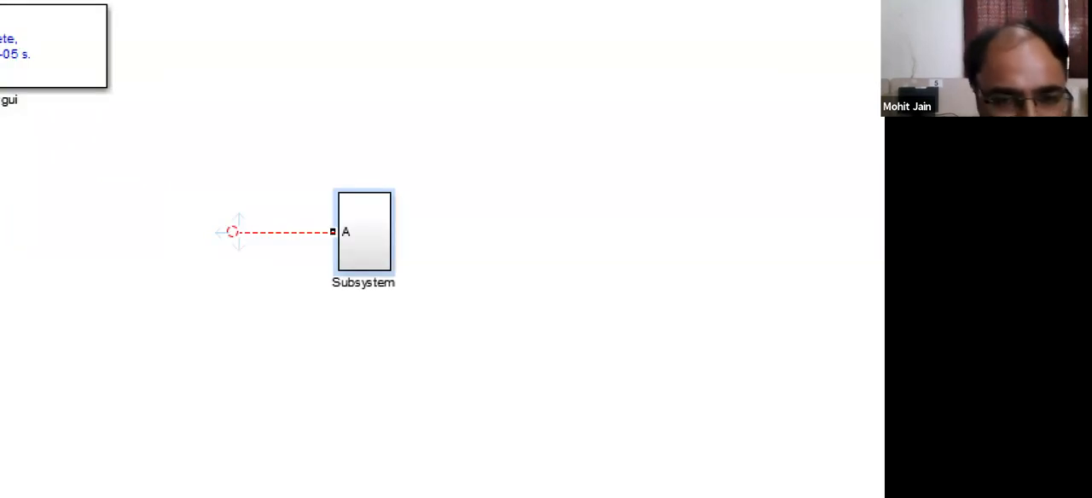
left_click_drag(232, 232, 234, 232)
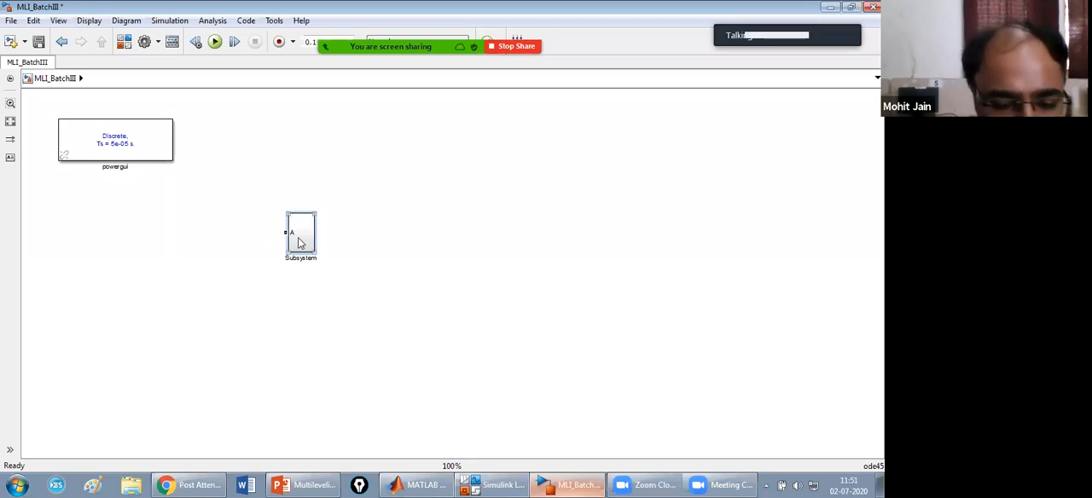
key("ctrl+i")
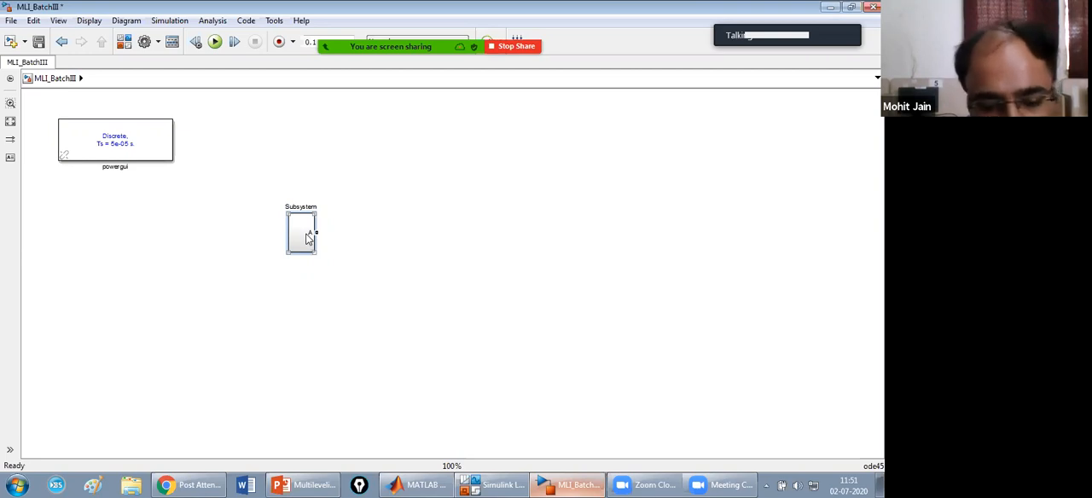
Paste two copies of the subsystem block and line them up in a column below the original.
key("ctrl+v")
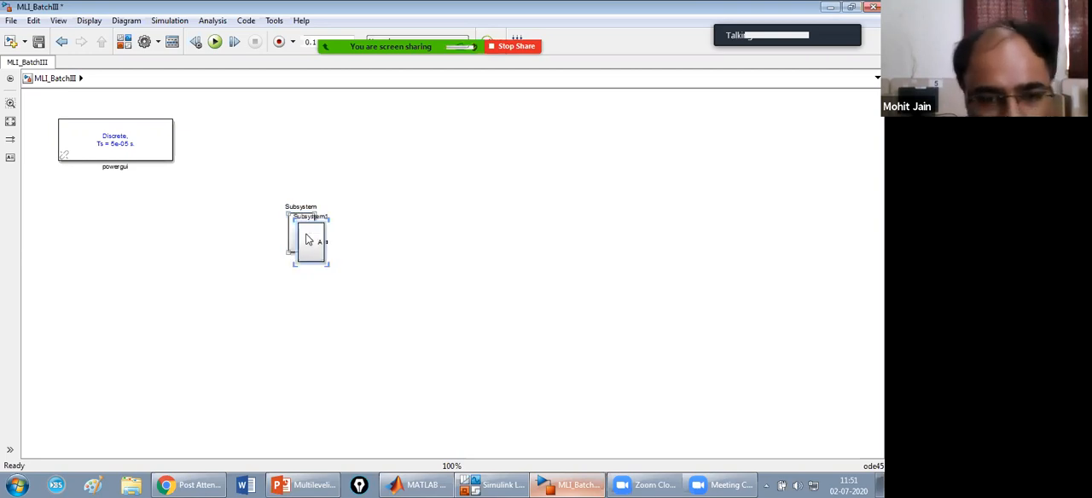
left_click_drag(308, 237, 307, 376)
left_click_drag(307, 244, 302, 302)
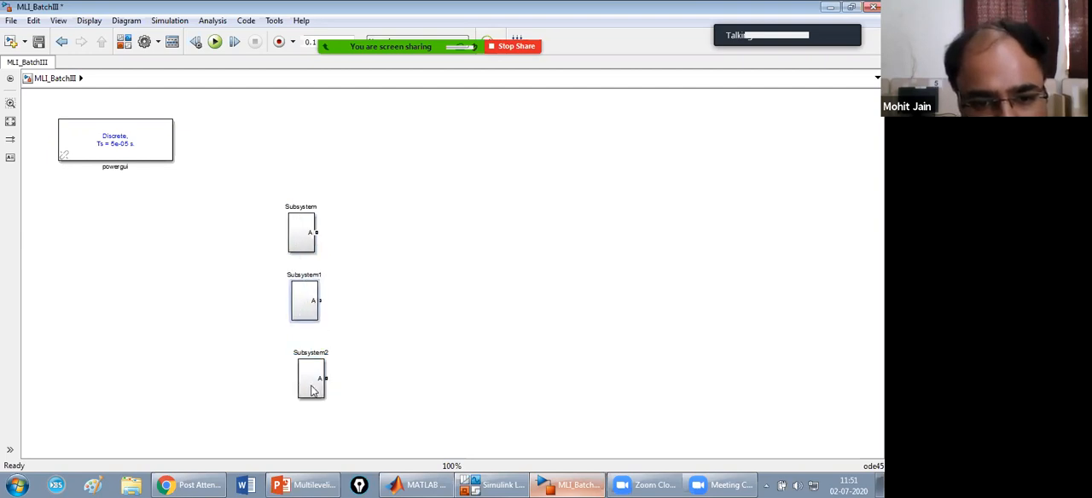
left_click_drag(312, 391, 305, 391)
Rename the original subsystem block Phase A and align it above the two copies.
left_click(317, 207)
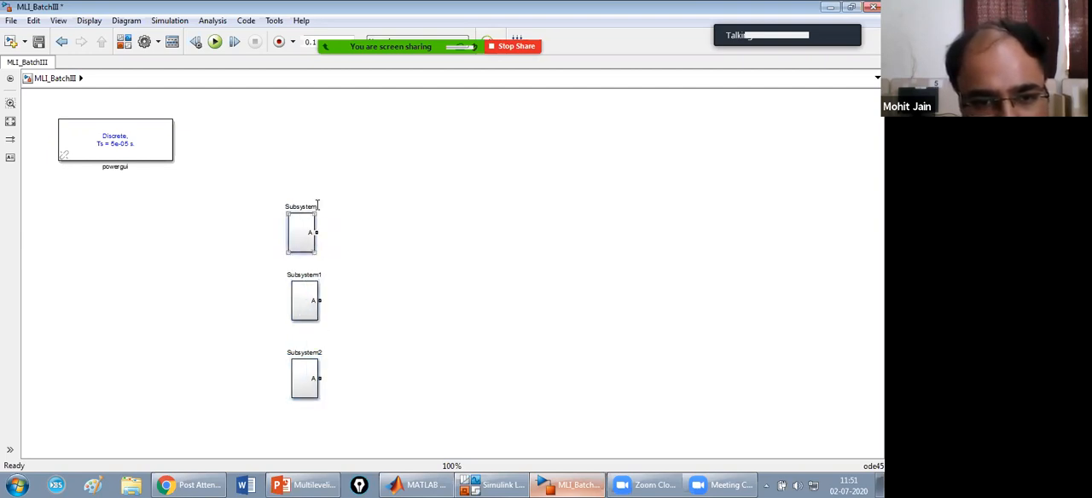
key("BackSpace")
key("BackSpace")
key("BackSpace")
key("BackSpace")
key("BackSpace")
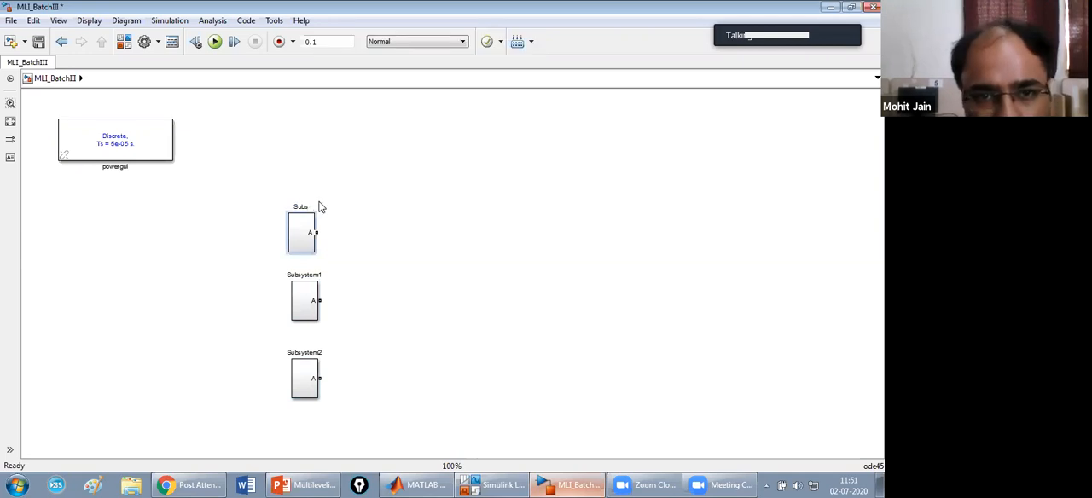
left_click(321, 208)
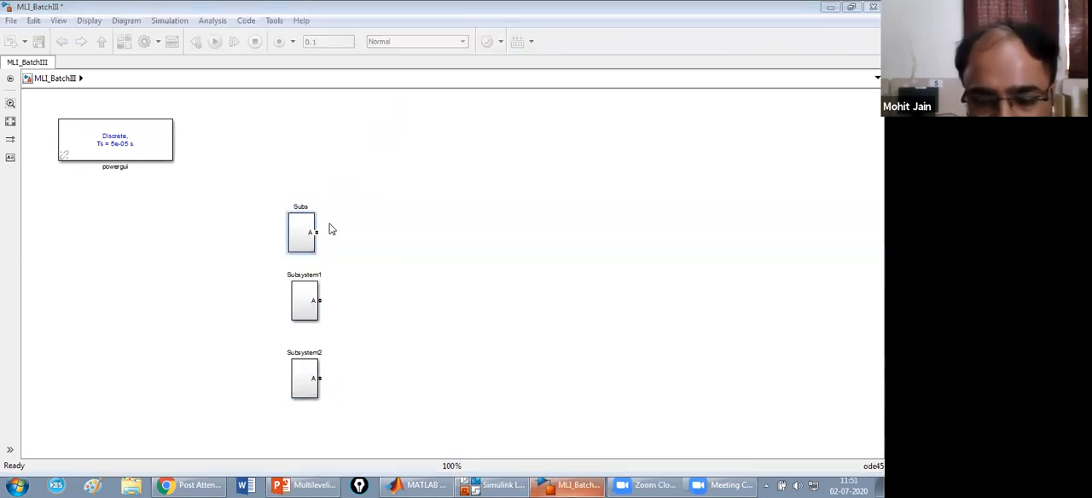
left_click(308, 207)
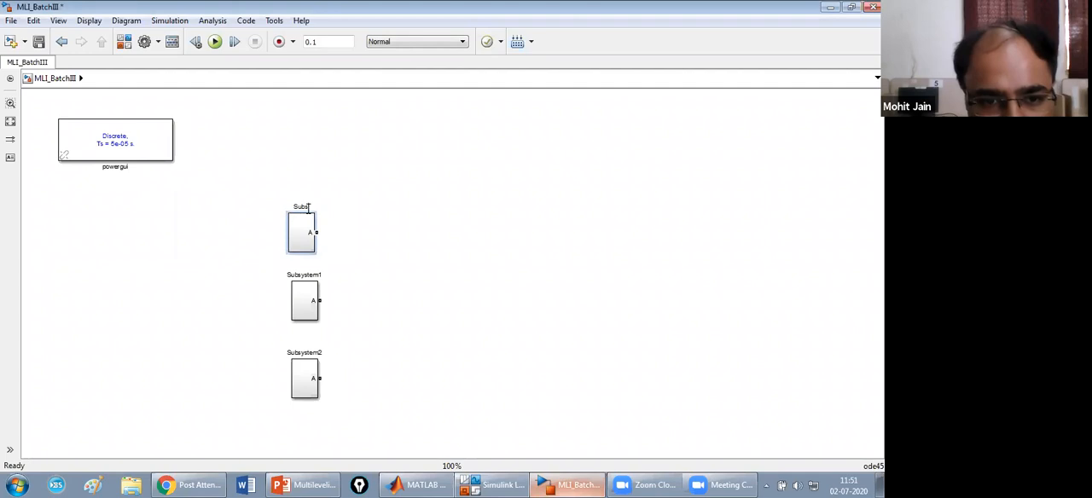
key("BackSpace")
key("BackSpace")
key("BackSpace")
key("BackSpace")
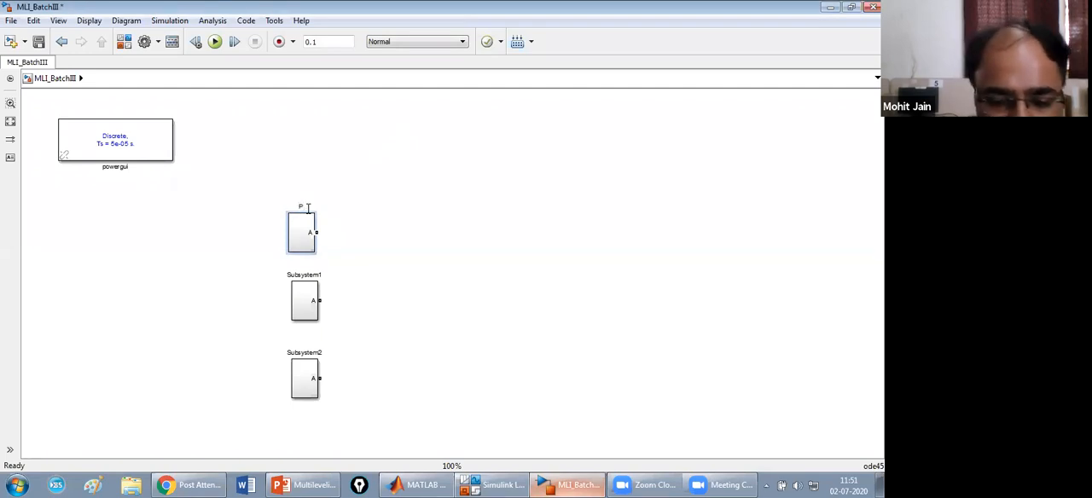
type("PhaseA")
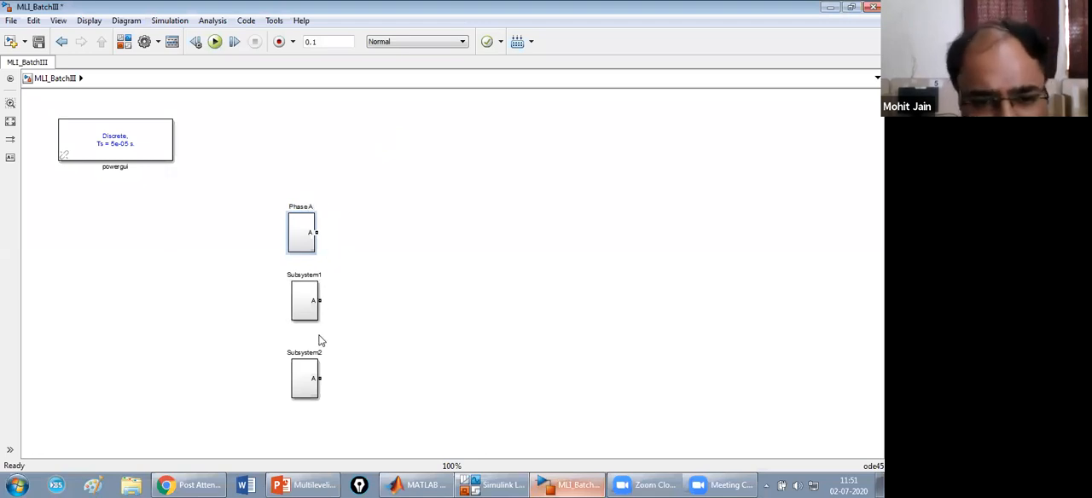
mouse_move(299, 246)
left_mouse_down()
mouse_move(309, 242)
mouse_move(300, 236)
left_mouse_up()
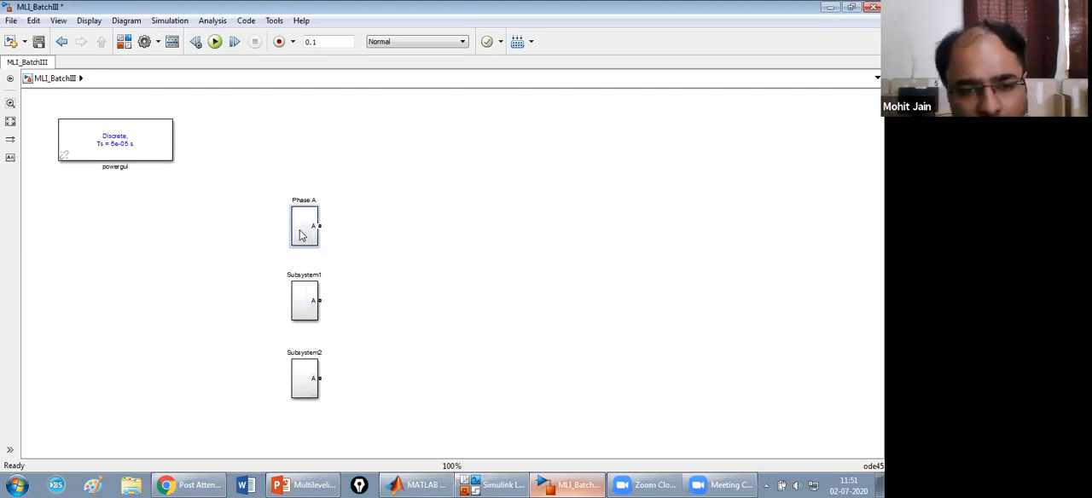
Open the Subsystem1 block and set its Sine Wave source's phase to -(120*pi)/180 rad.
double_click(307, 304)
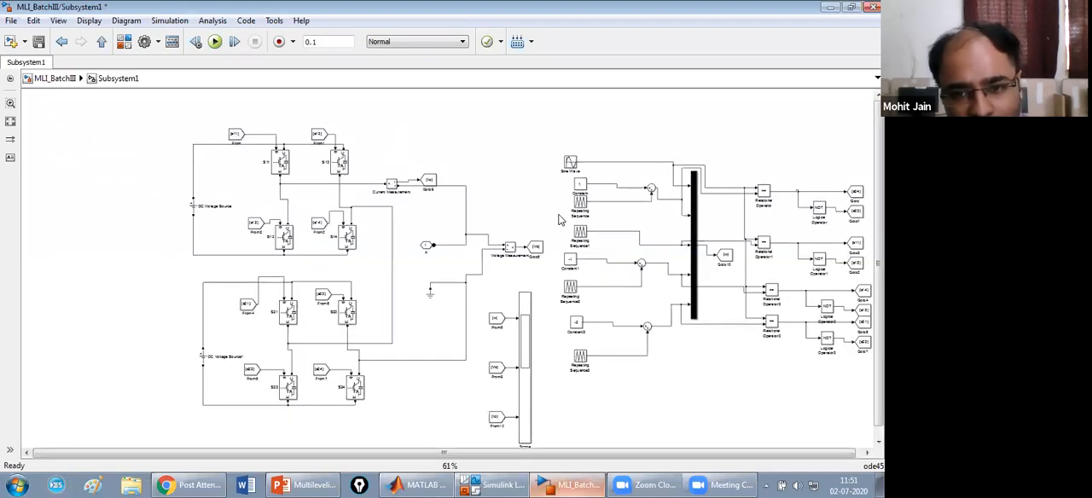
double_click(570, 162)
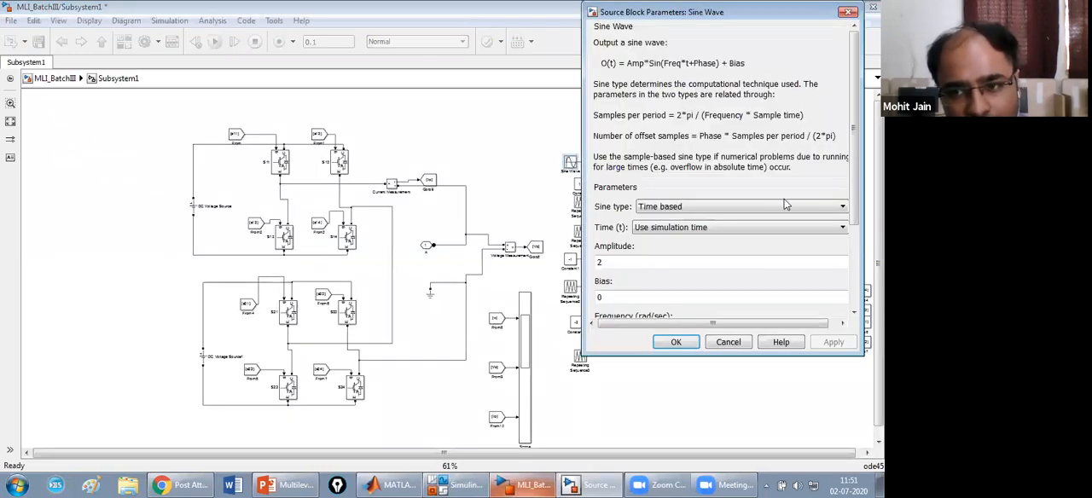
left_click_drag(854, 217, 860, 338)
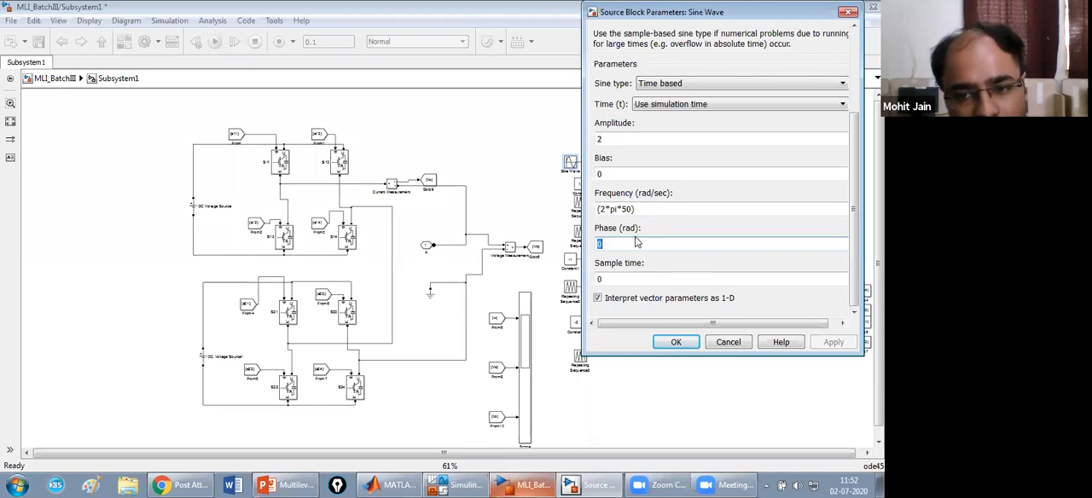
type("-")
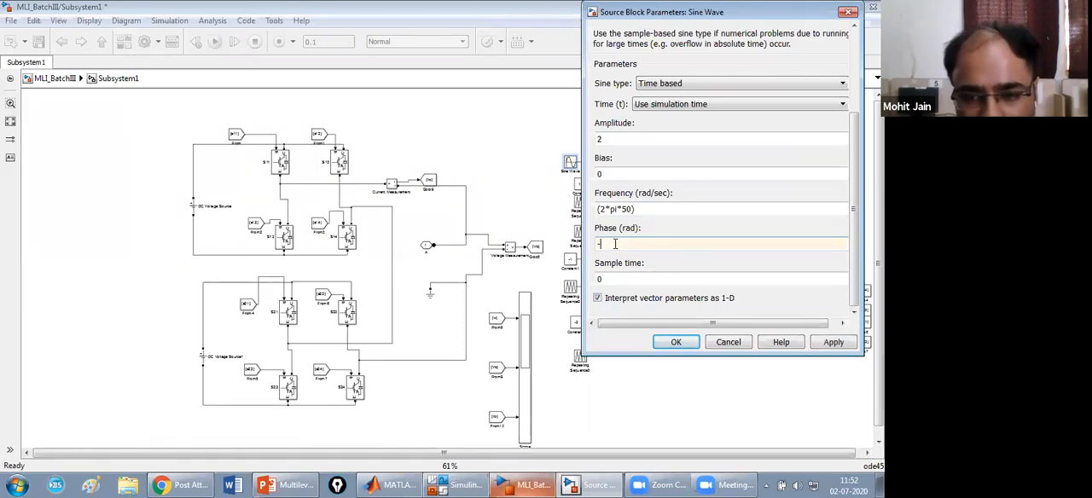
type("(120)")
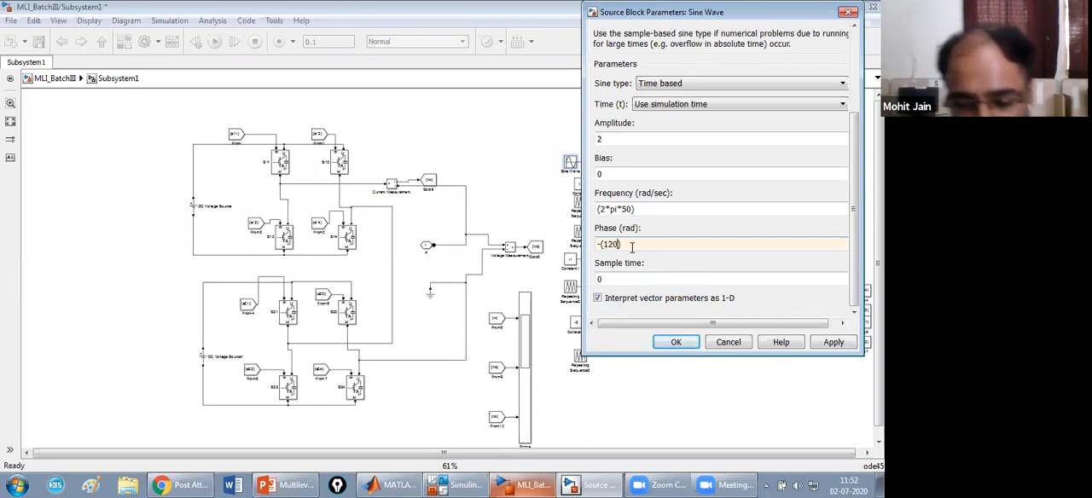
type("*pi)")
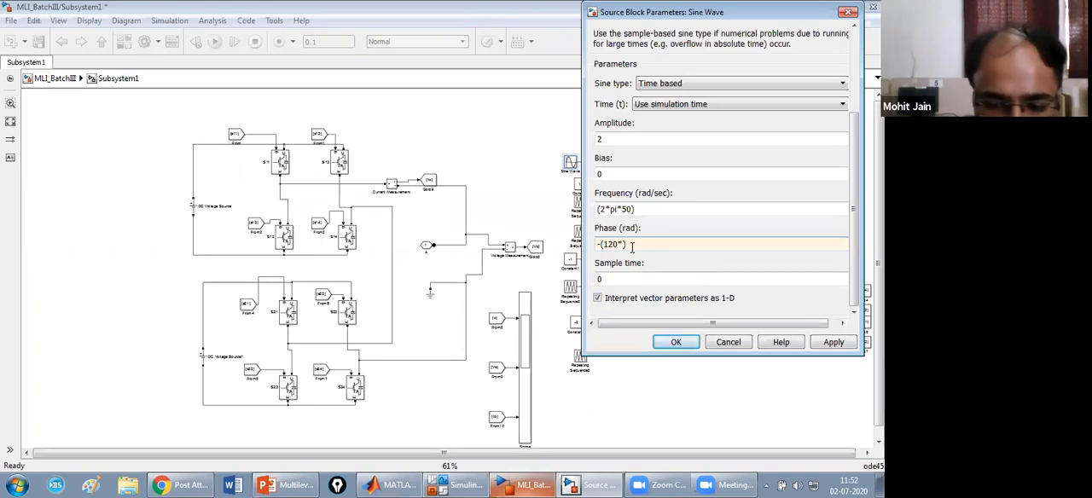
type("/1")
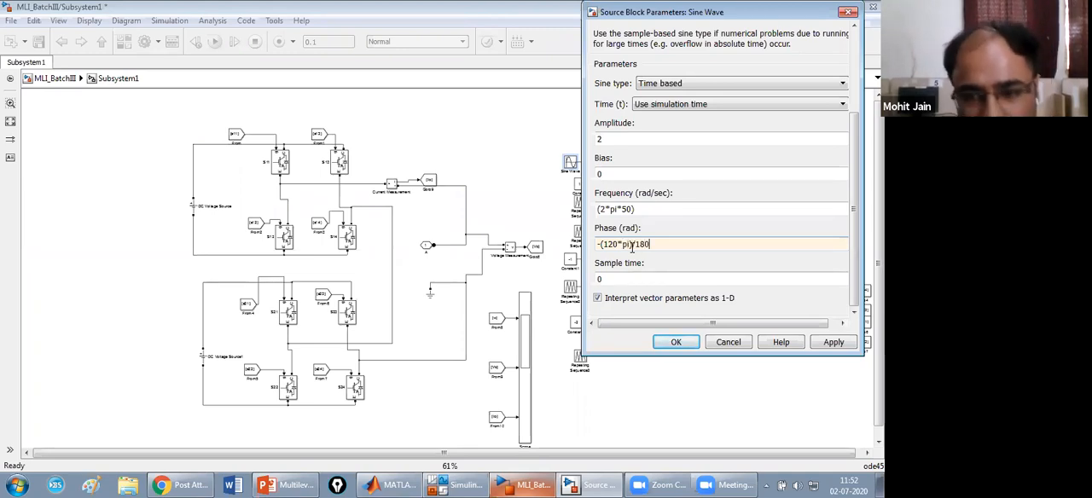
type("80")
left_click(834, 342)
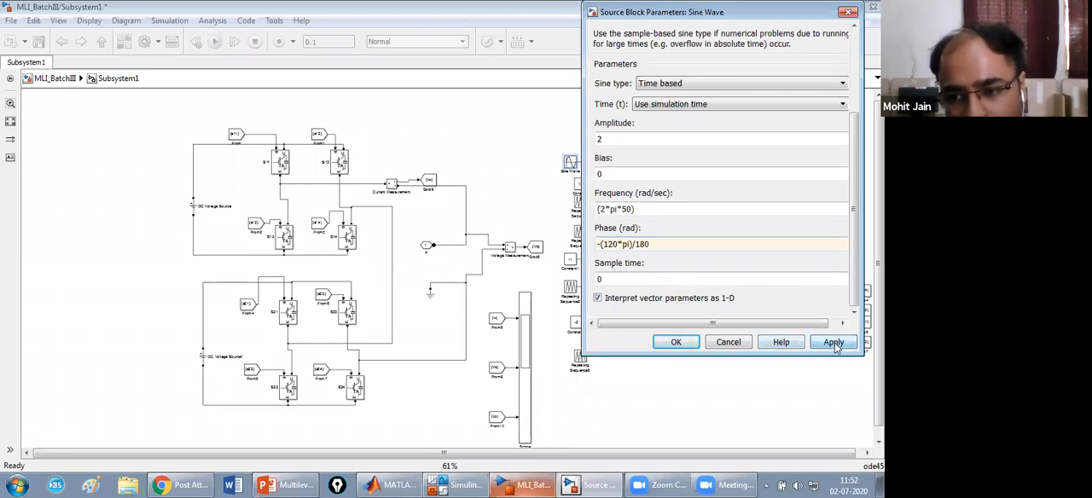
left_click(693, 342)
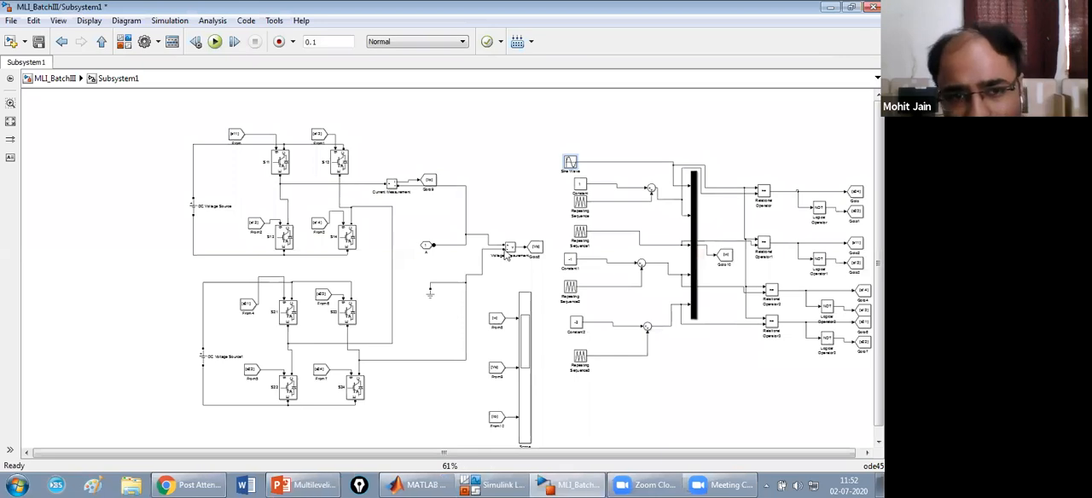
Set the workspace variable name of the Scope in Subsystem1 to MLI_IVB and close the Scope.
left_click_drag(549, 454, 594, 449)
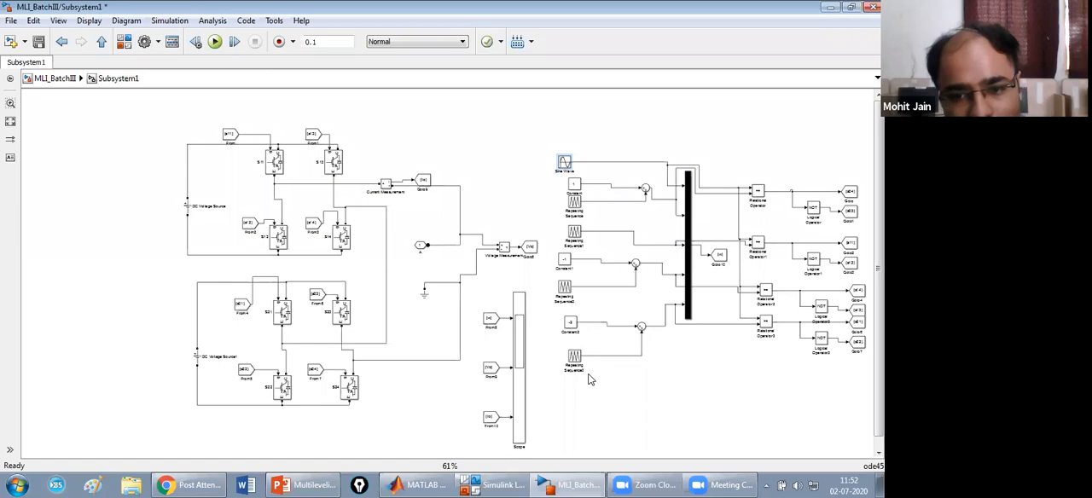
left_click_drag(478, 288, 536, 424)
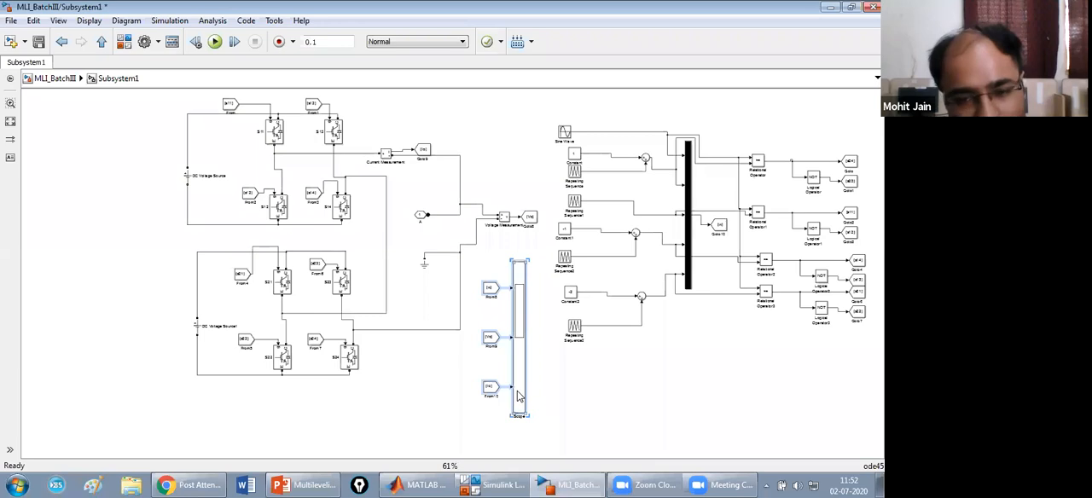
left_click(564, 377)
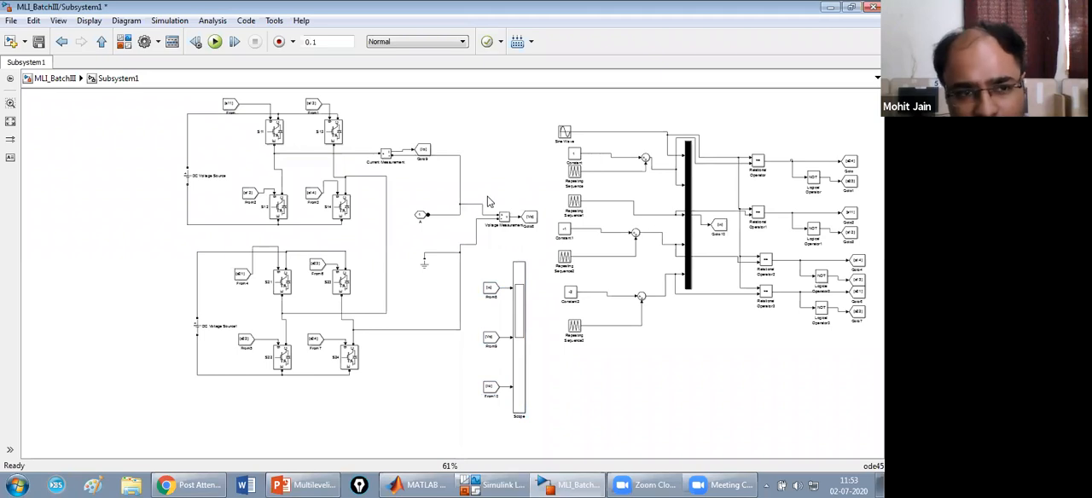
double_click(519, 290)
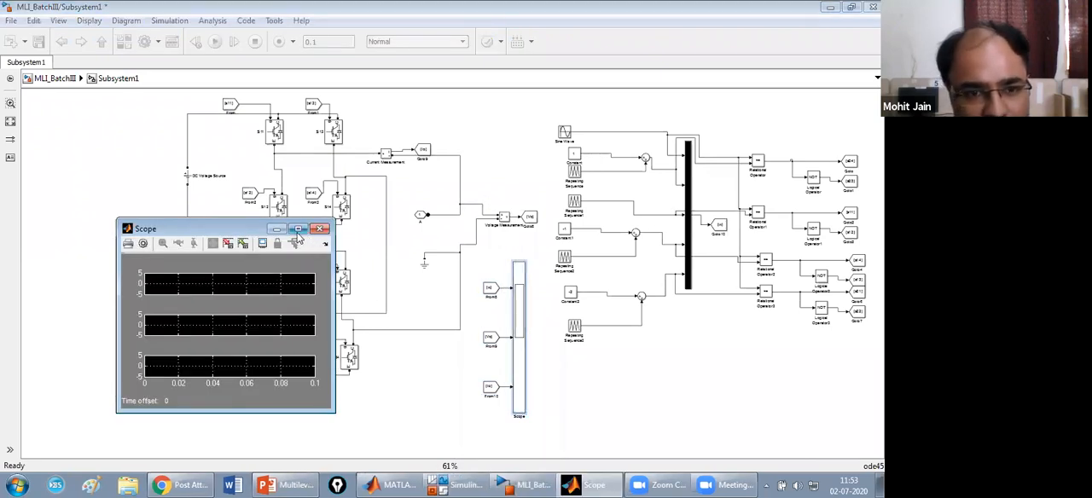
left_click(298, 229)
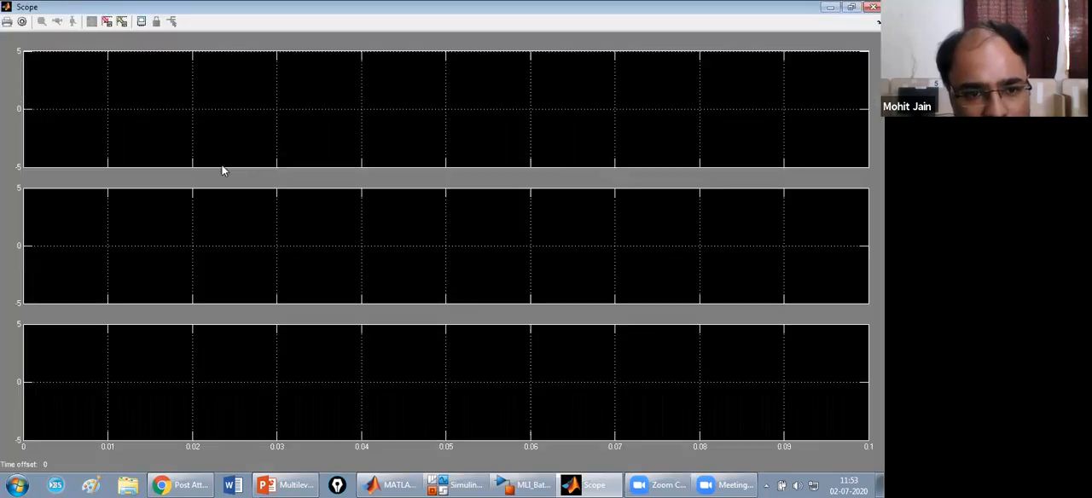
left_click(23, 22)
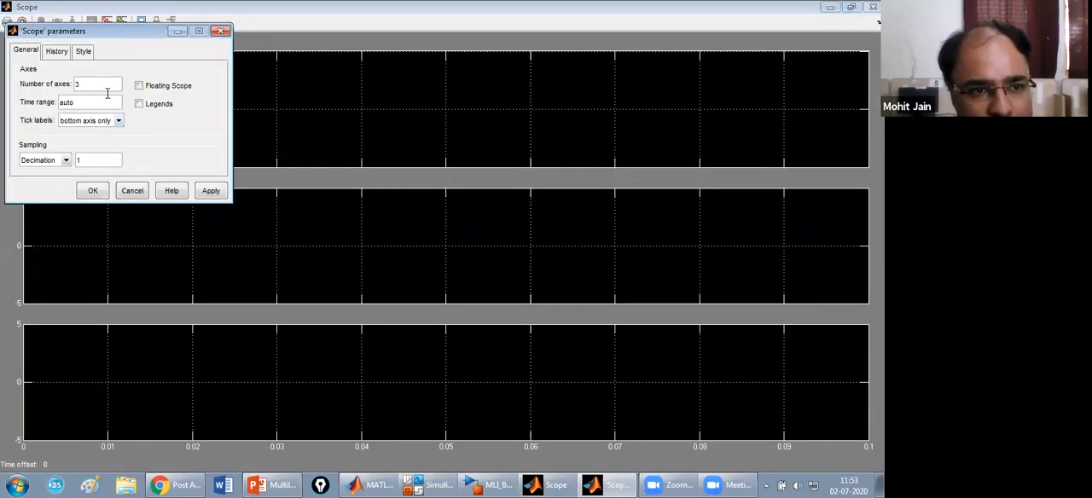
left_click(59, 51)
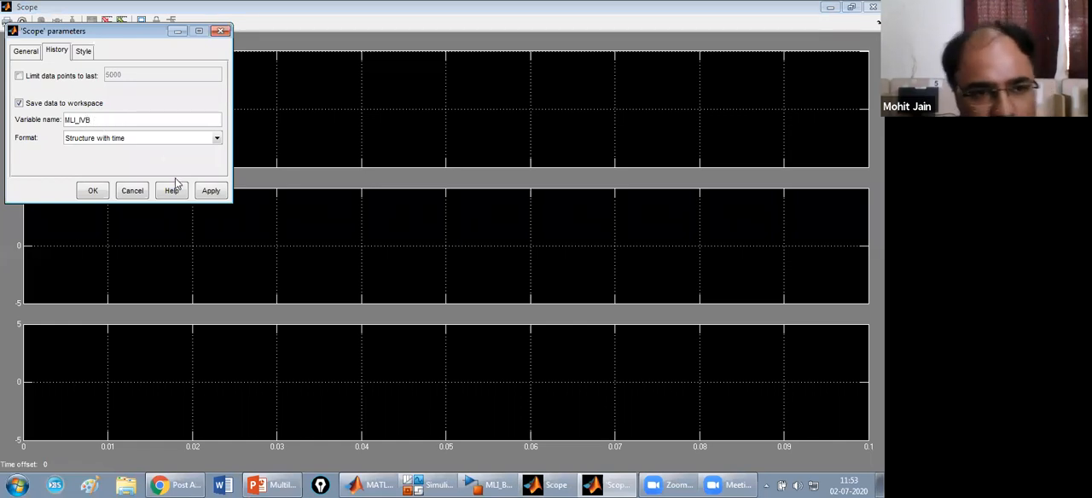
left_click(210, 190)
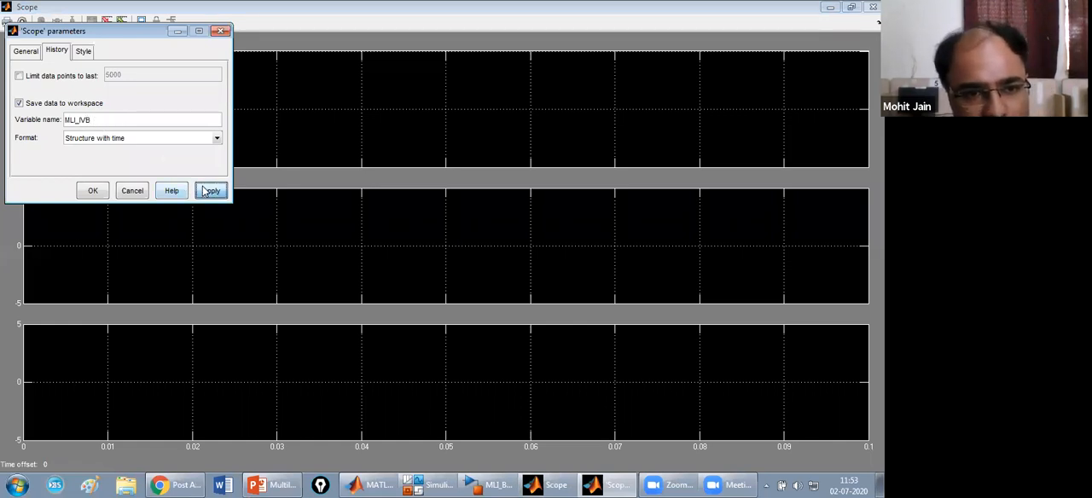
left_click(105, 195)
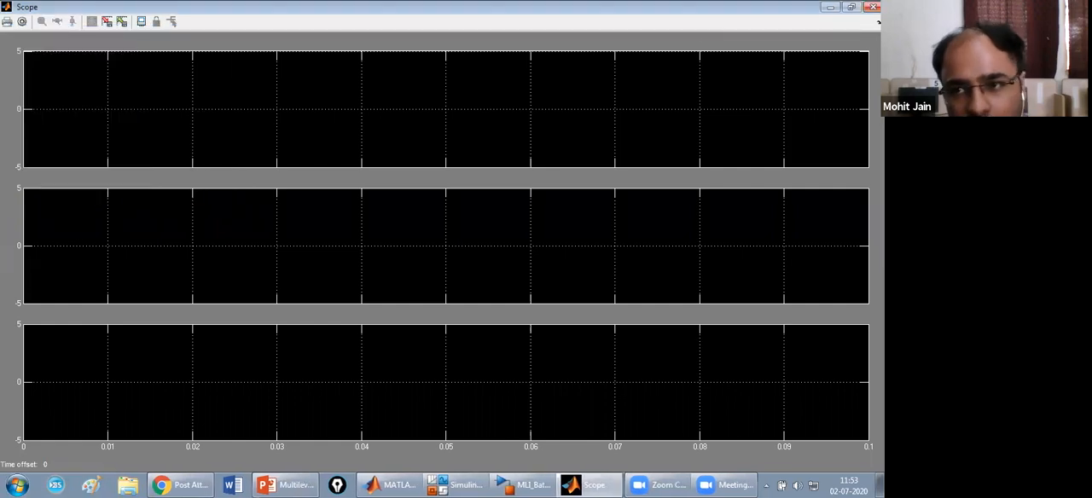
left_click(874, 7)
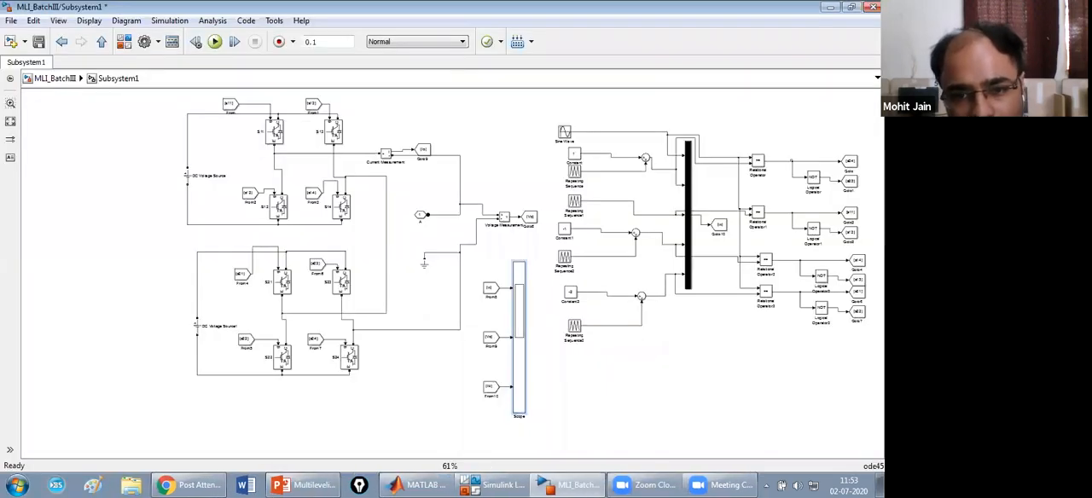
left_click(56, 78)
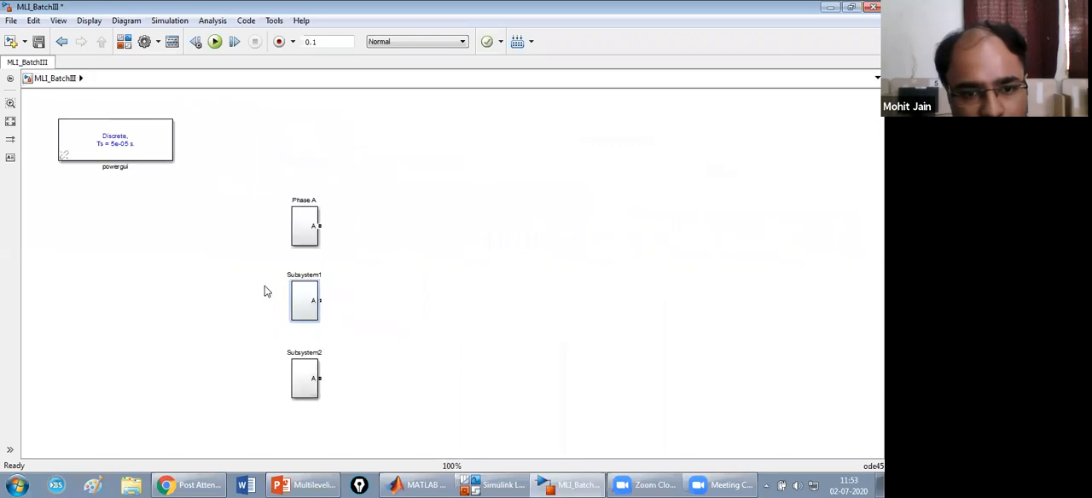
left_click(311, 383)
double_click(309, 384)
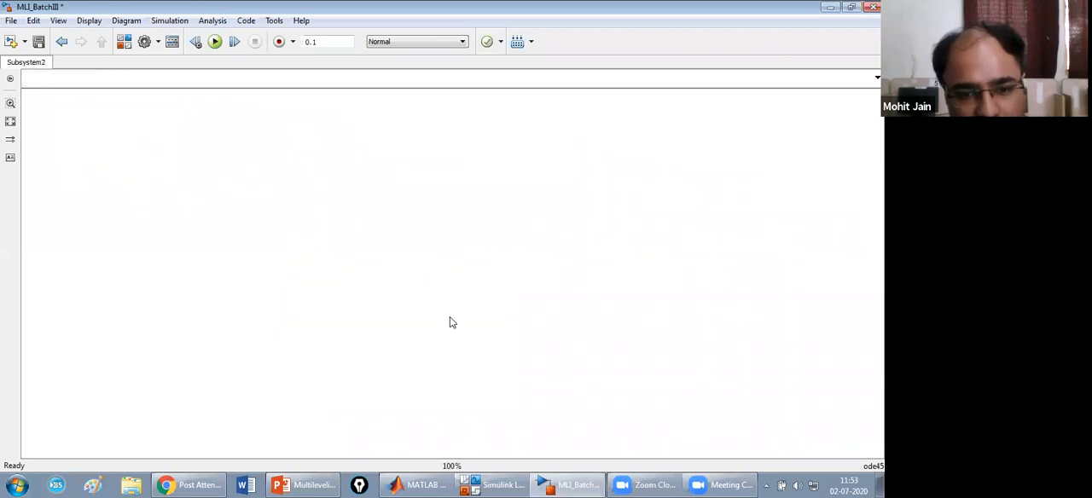
double_click(525, 367)
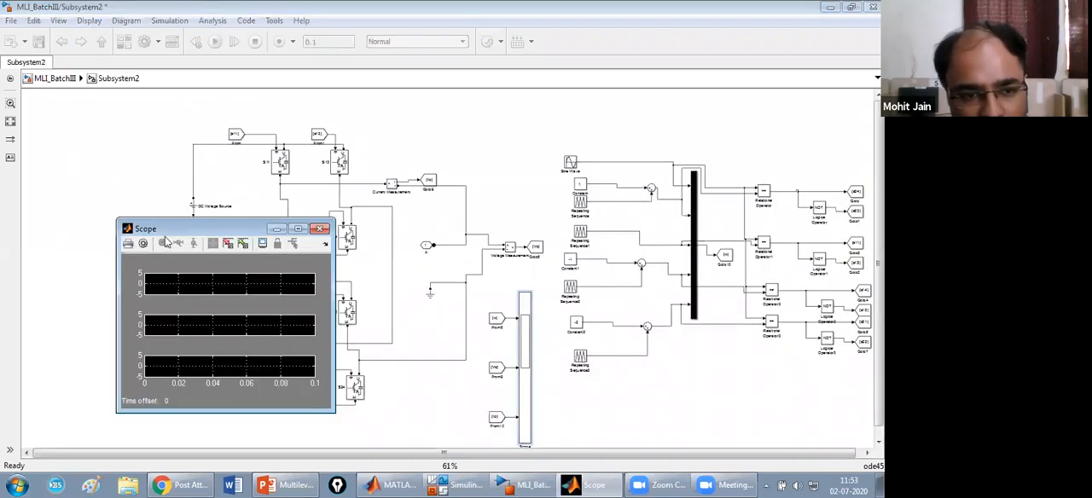
left_click(143, 243)
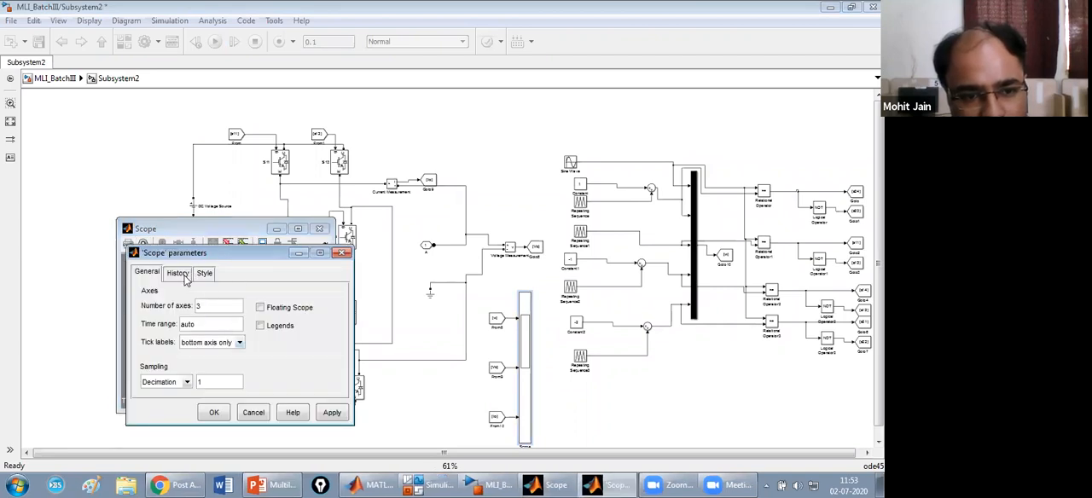
left_click(178, 273)
left_click(220, 344)
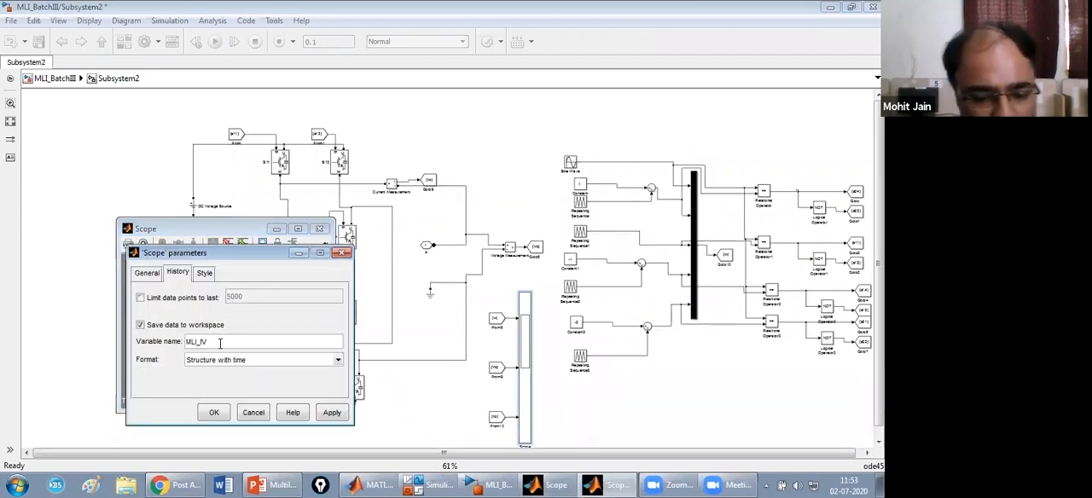
left_click(332, 413)
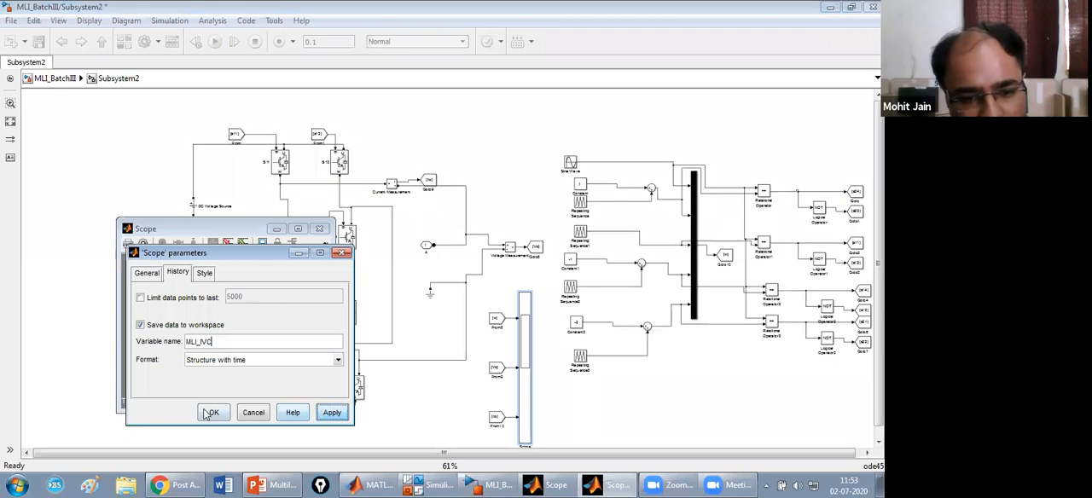
left_click(215, 413)
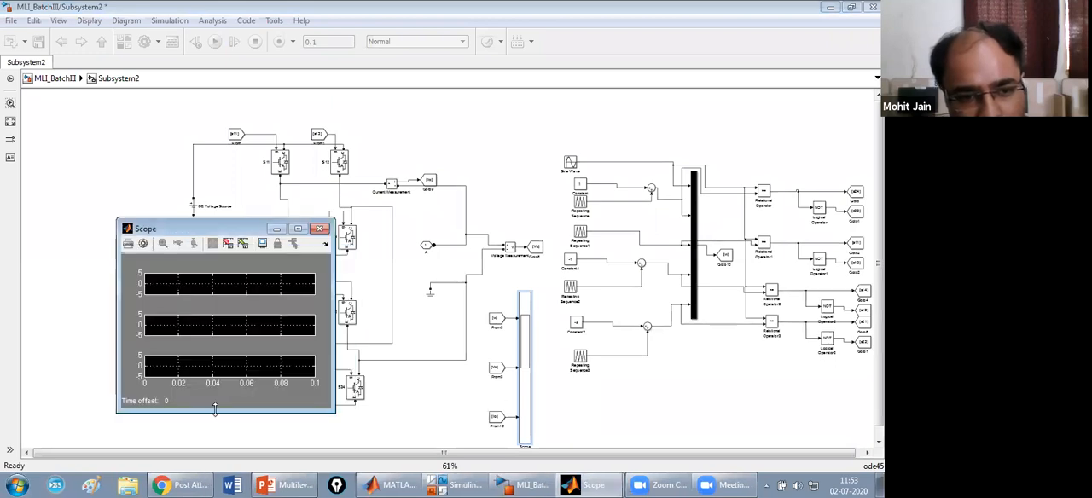
left_click(320, 230)
Set the phase of the Sine Wave source in Subsystem2 to (120*pi)/180 rad.
double_click(574, 169)
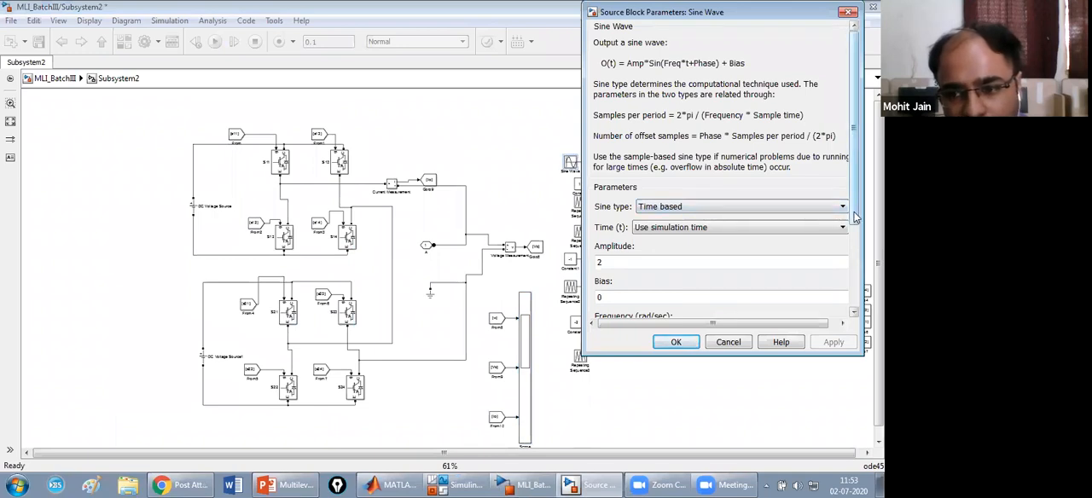
scroll(856, 218, "down", 3)
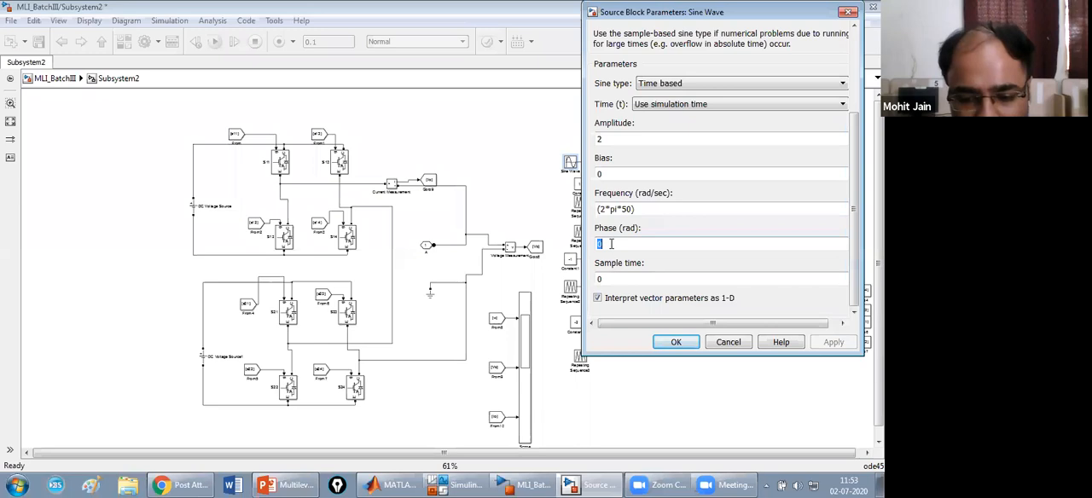
type("(120*pi")
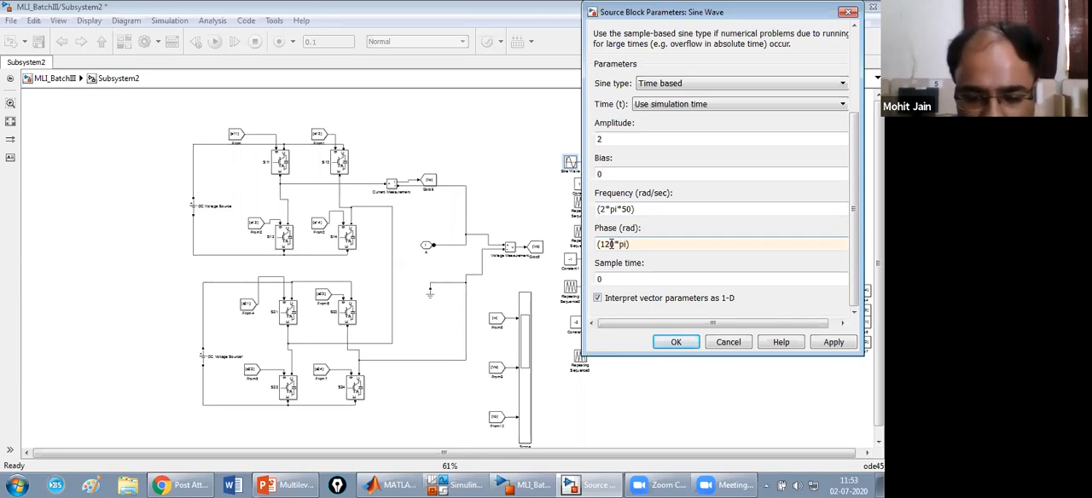
type("80")
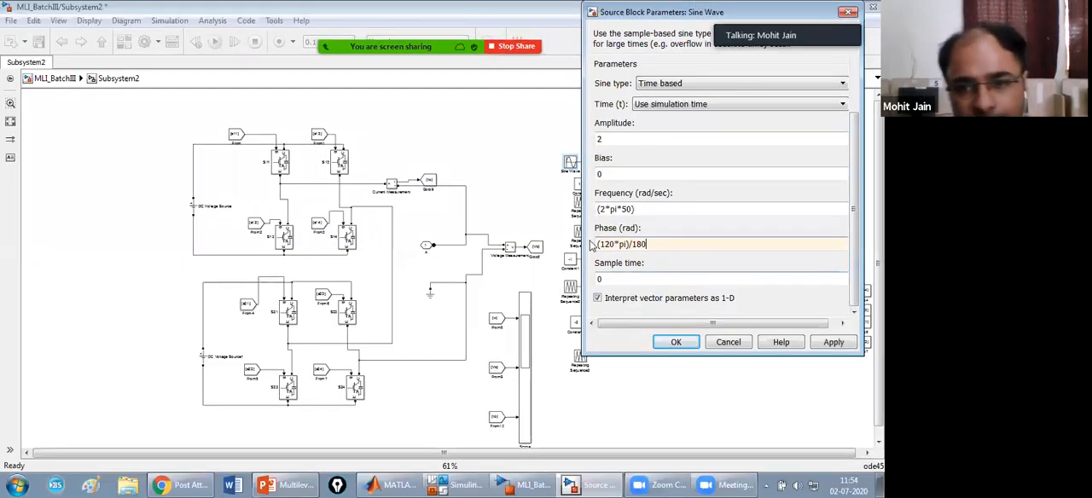
left_click(834, 342)
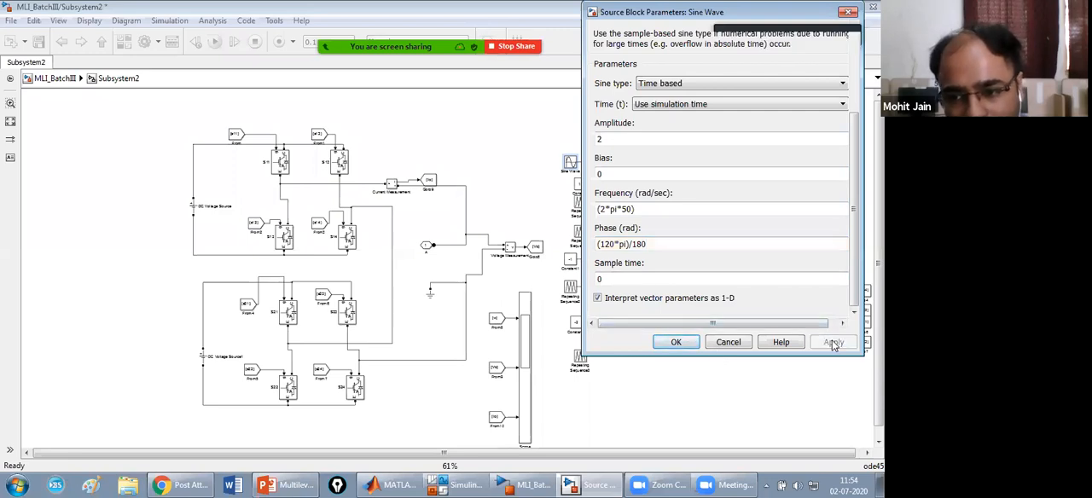
left_click(687, 342)
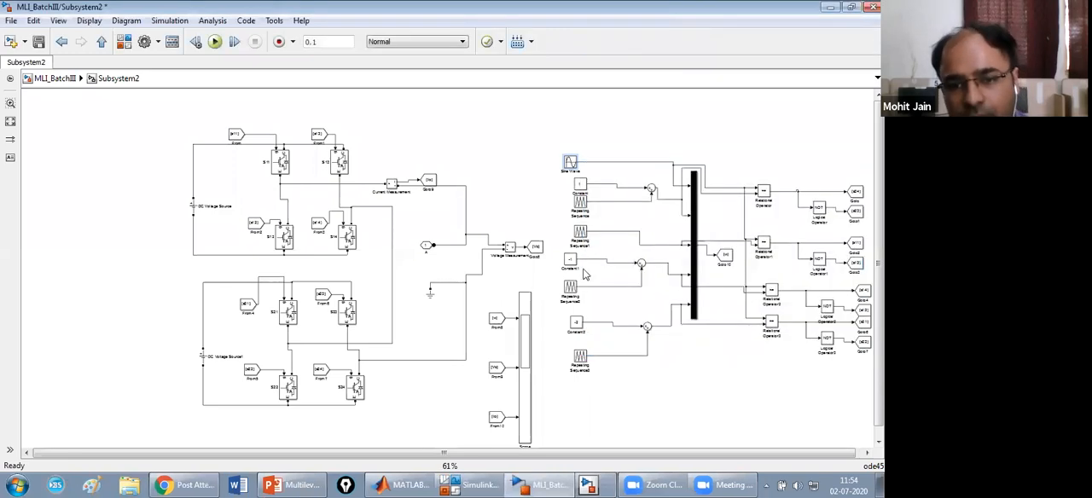
Check the workspace variable name saved by Subsystem2's Scope, close the Scope and return to the model's top level.
left_click(57, 79)
left_click(307, 413)
left_click(311, 398)
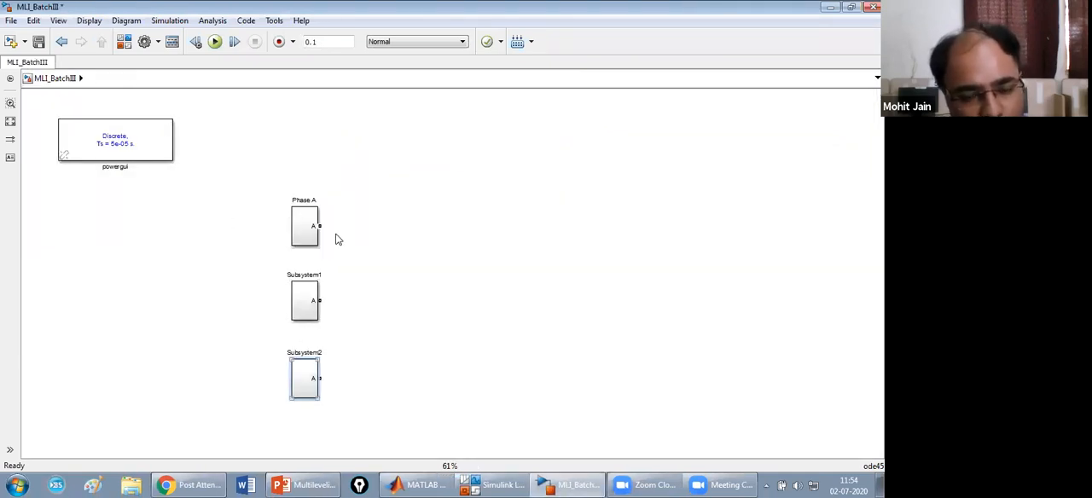
double_click(311, 375)
double_click(520, 358)
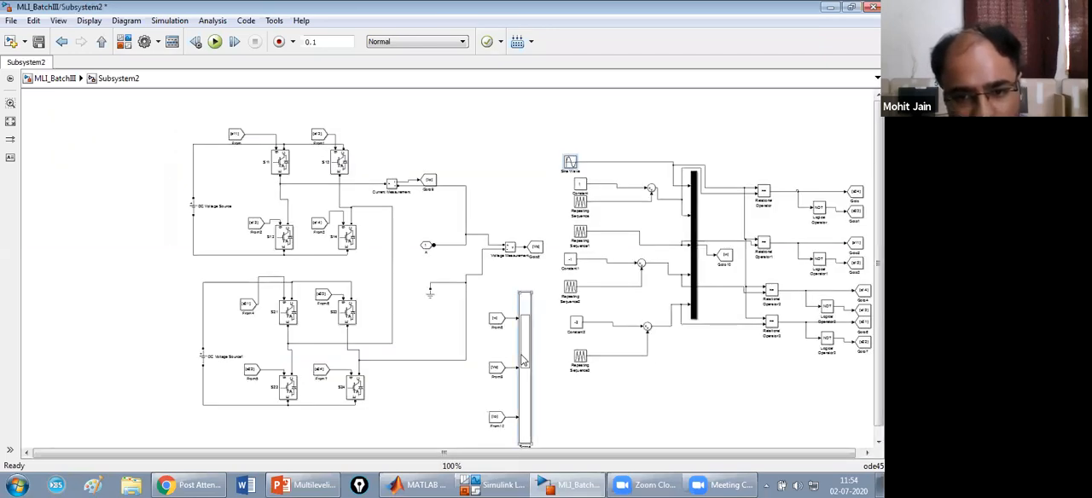
left_click(144, 245)
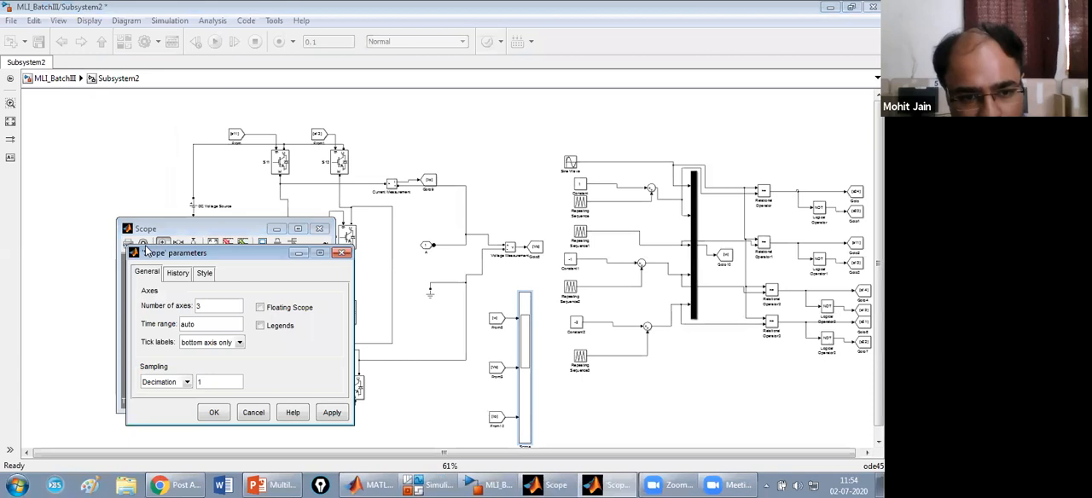
left_click(177, 273)
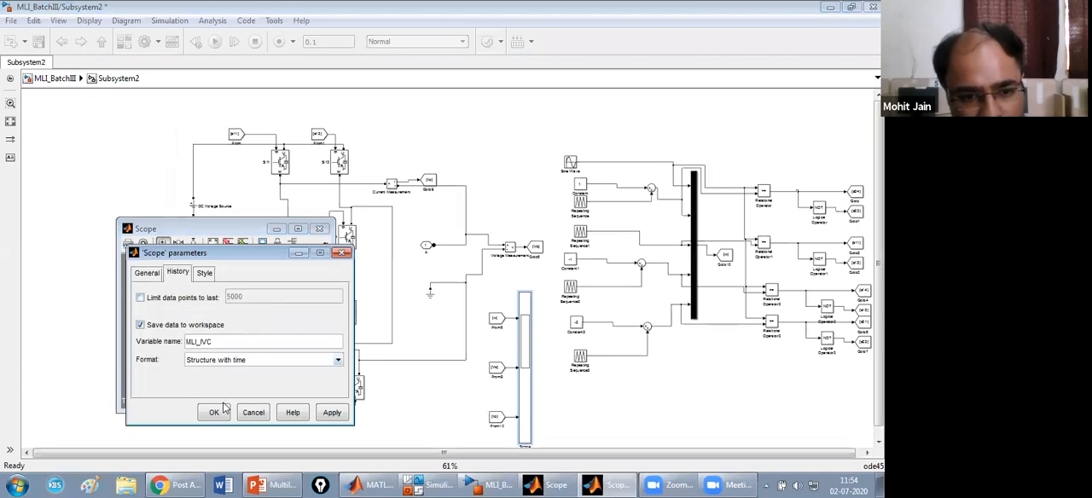
left_click(214, 412)
left_click(321, 231)
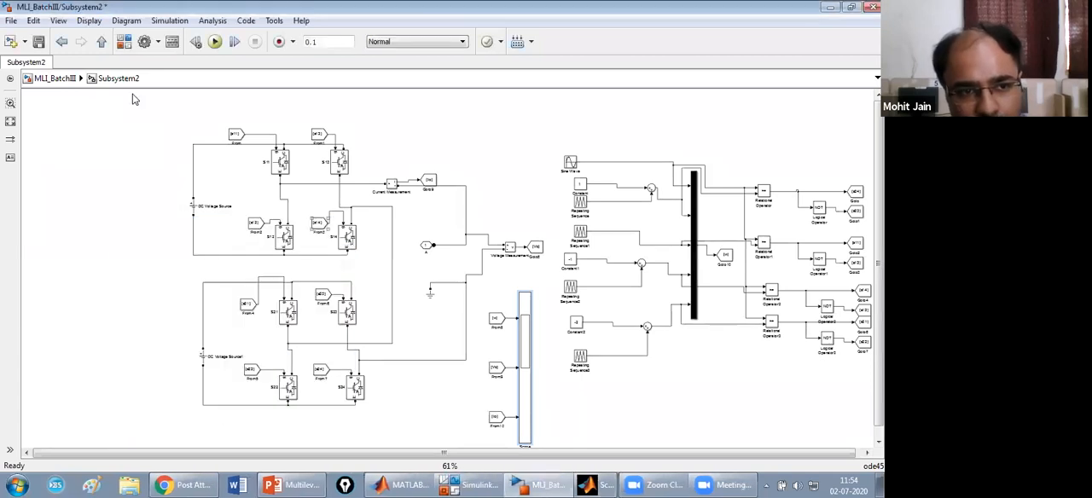
left_click(60, 78)
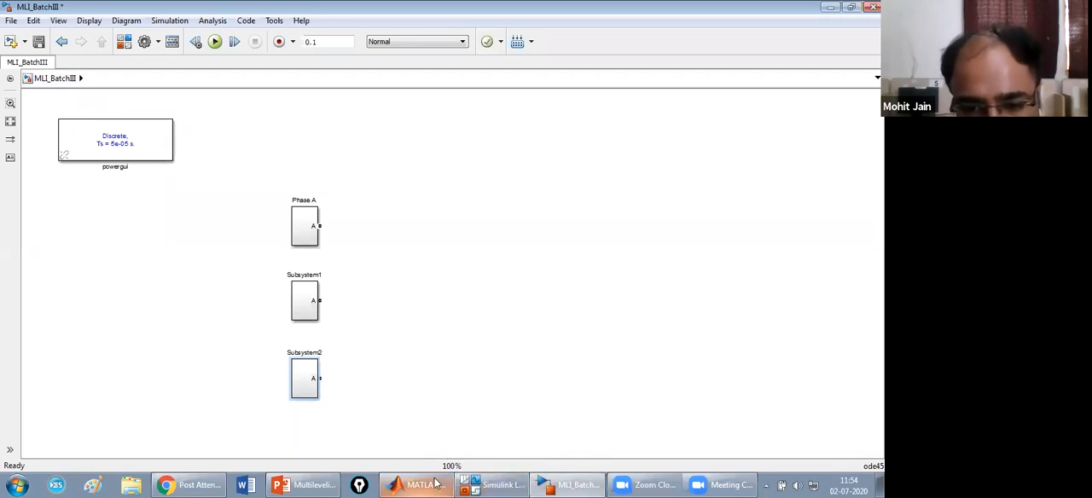
Add a Three-Phase Series RLC Load from the SimPowerSystems Elements library to the MLI_BatchIII model.
left_click(493, 485)
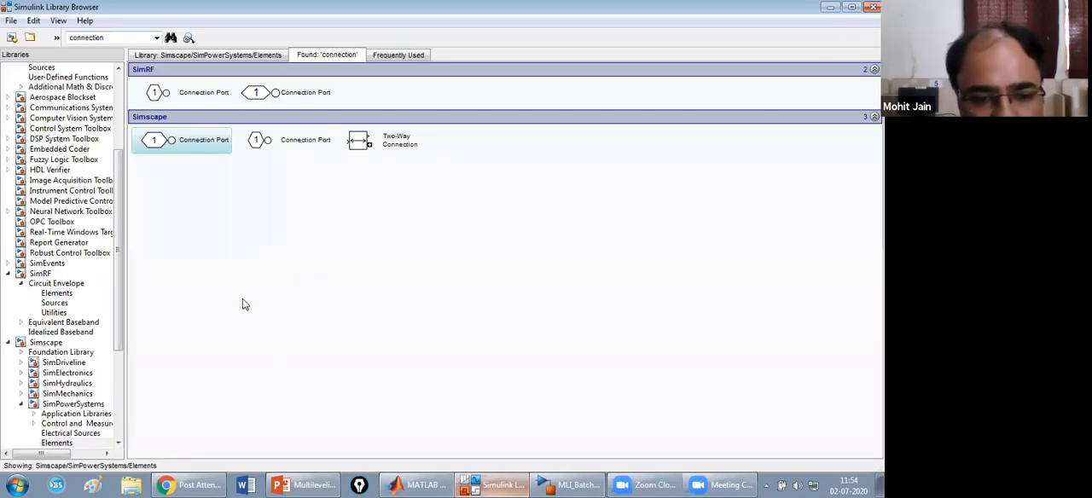
left_click_drag(120, 305, 124, 416)
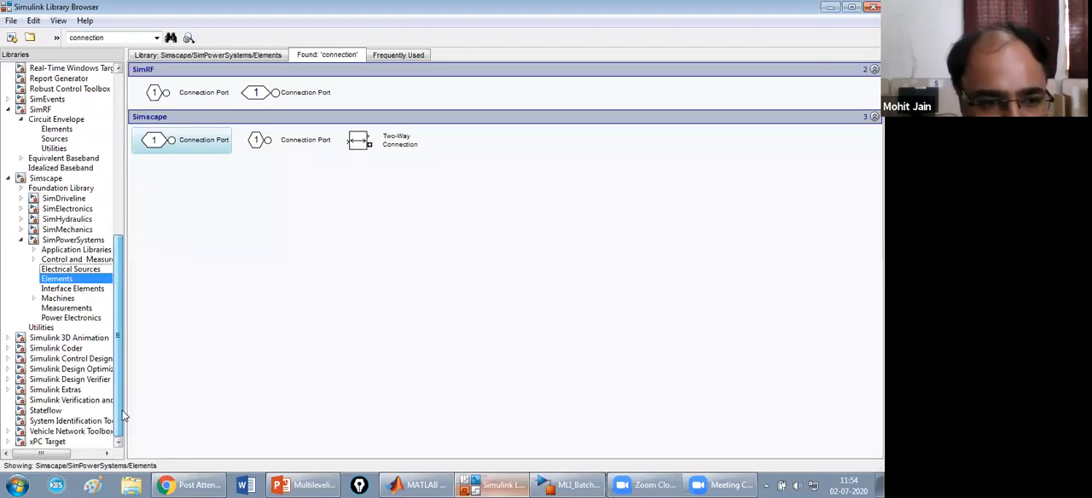
left_click(66, 287)
left_click(65, 282)
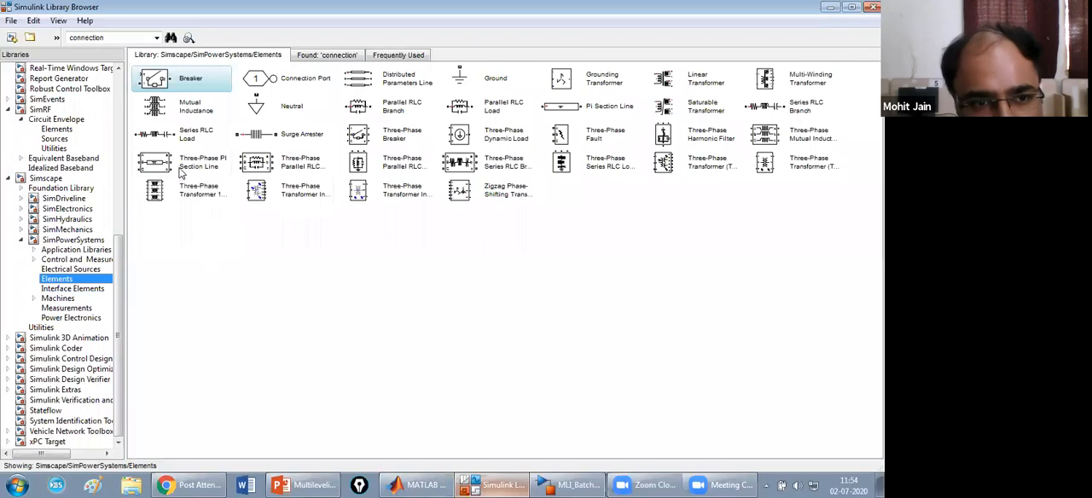
left_click(220, 165)
left_click(291, 163)
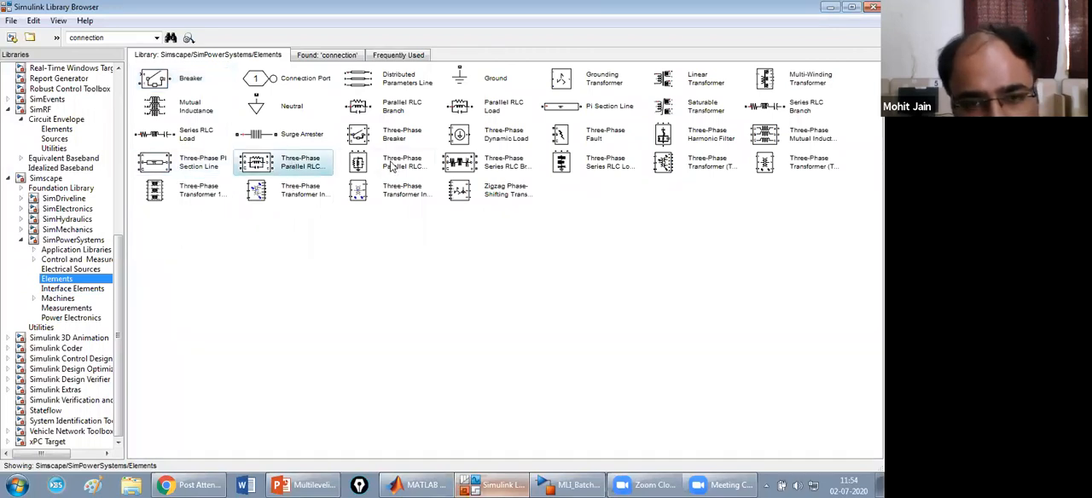
left_click(392, 165)
left_click(507, 164)
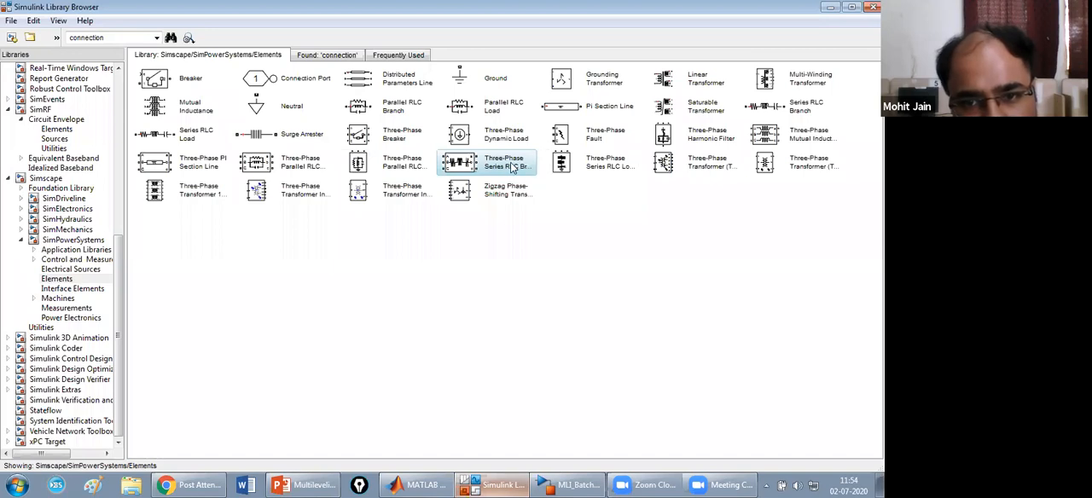
left_click(597, 168)
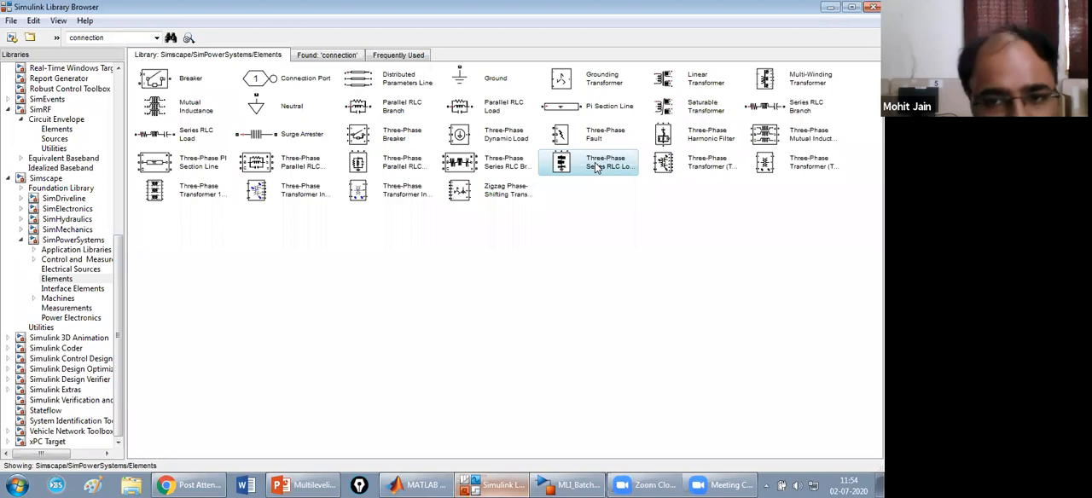
right_click(598, 169)
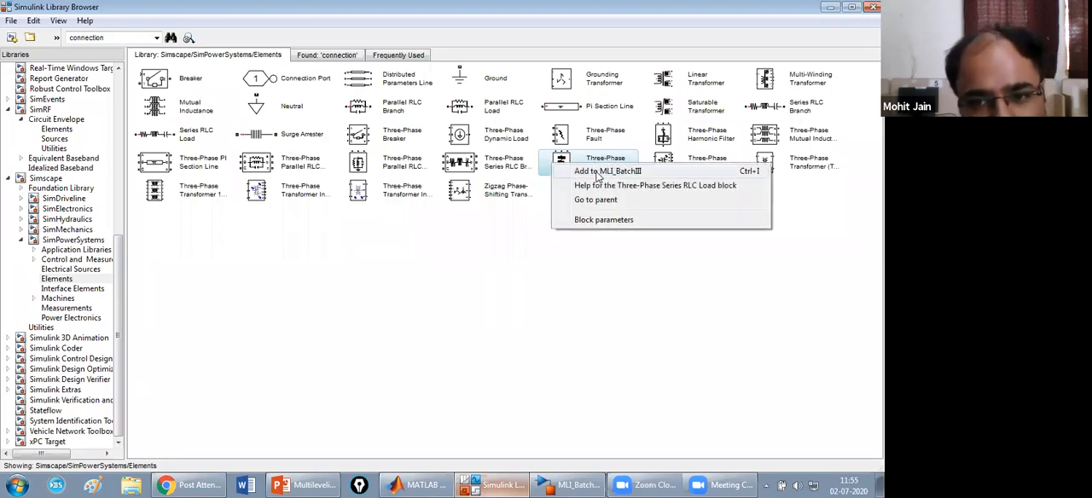
left_click(599, 172)
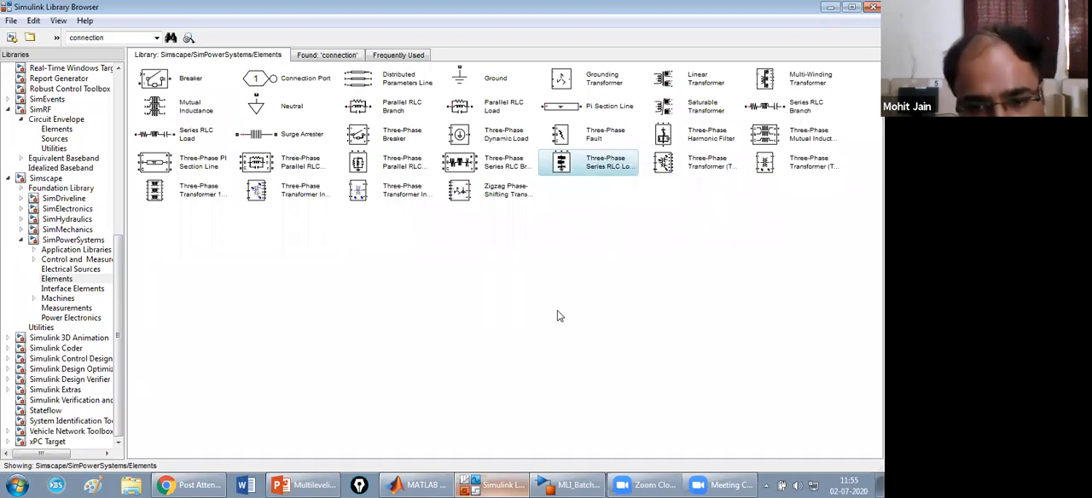
left_click(559, 485)
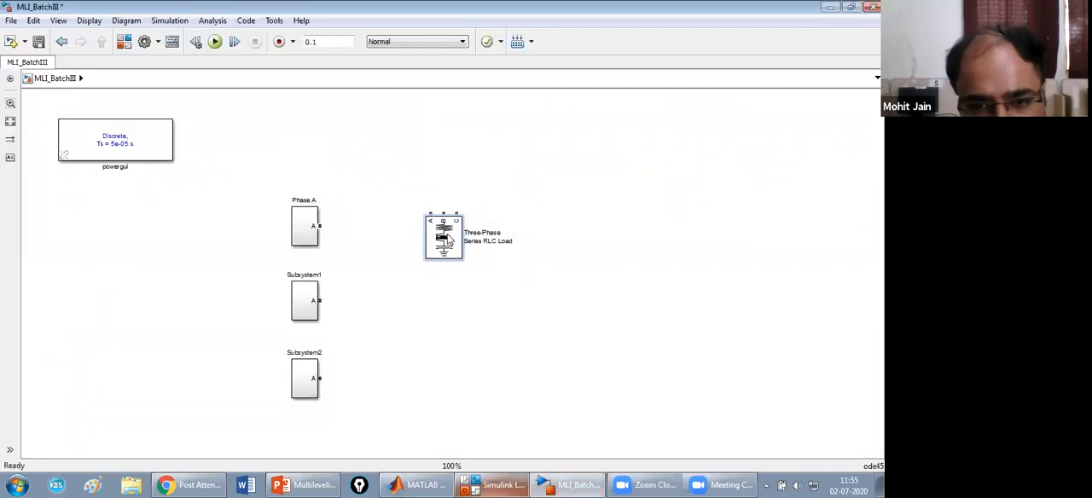
Rotate the Three-Phase Series RLC Load so its A, B, C terminals face the phase subsystems and place it to their right.
left_click_drag(443, 239, 488, 340)
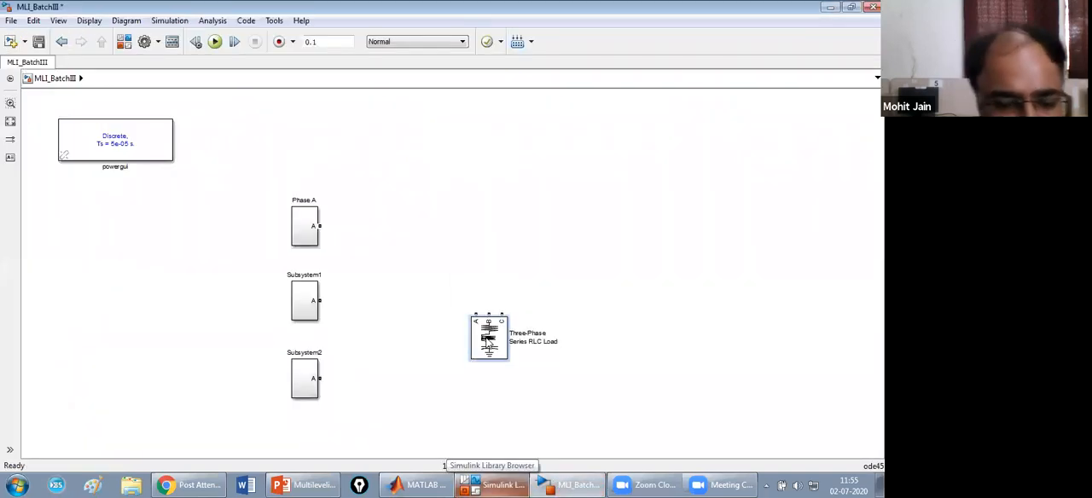
key("ctrl+r")
key("ctrl+r")
key("ctrl+r")
left_click_drag(488, 340, 529, 263)
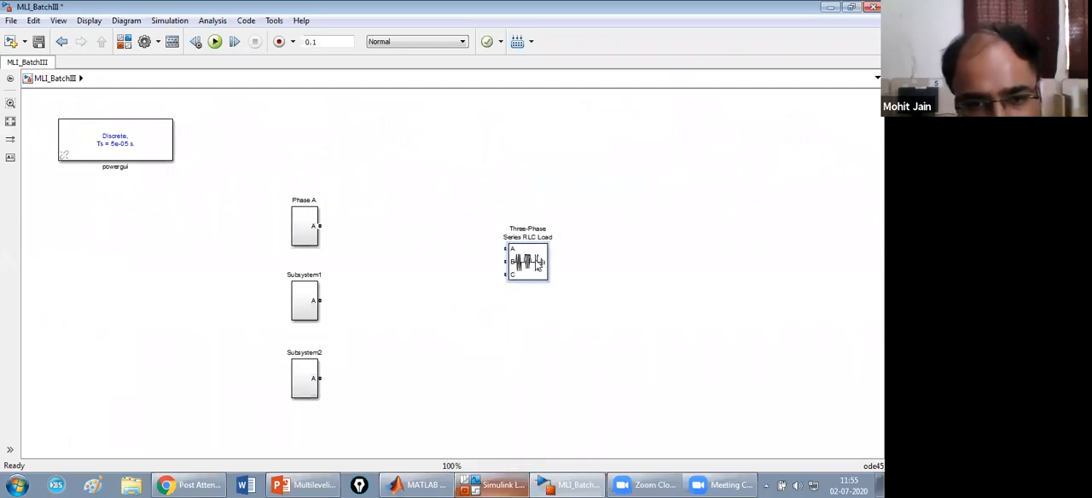
Add a Three-Phase V-I Measurement block from the SimPowerSystems Measurements library to the model.
left_click(496, 484)
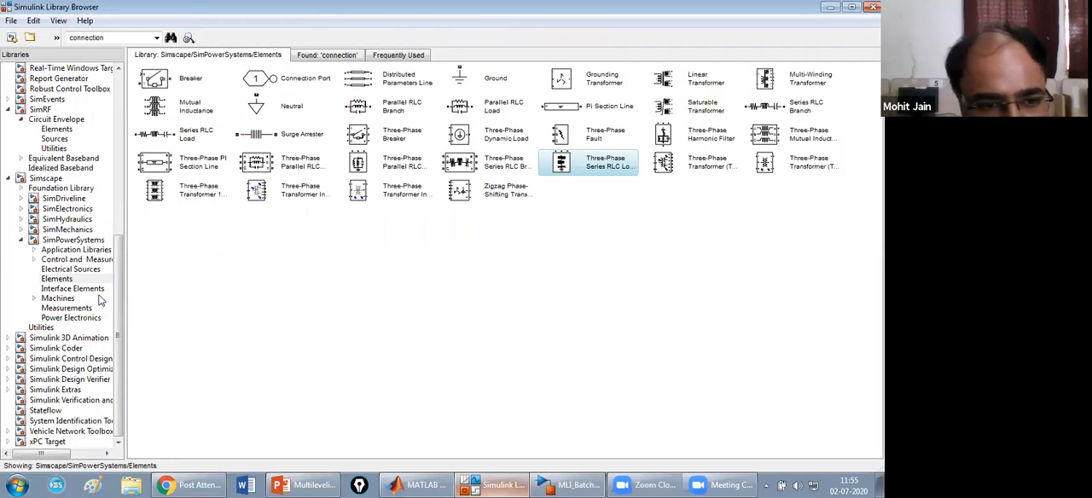
left_click(85, 309)
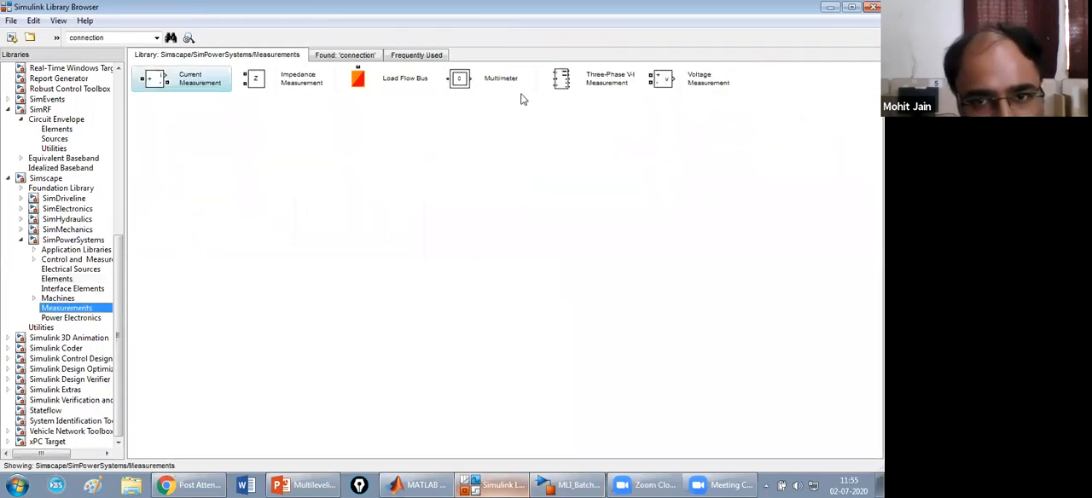
left_click(582, 82)
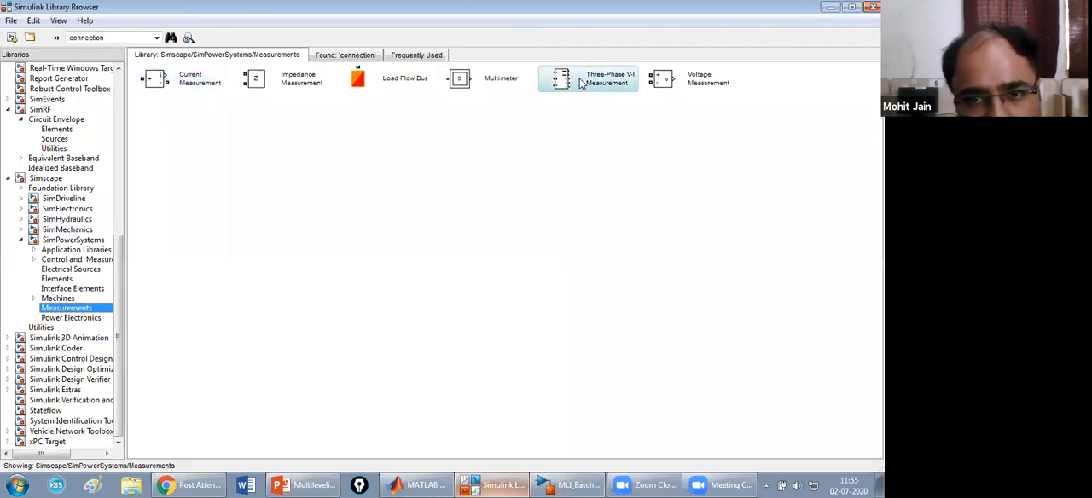
right_click(580, 81)
left_click(587, 89)
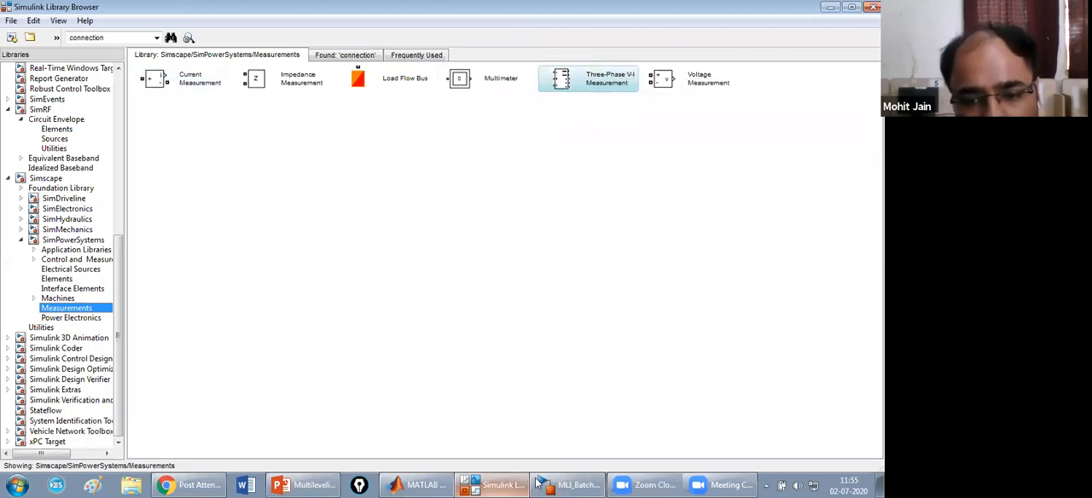
left_click(565, 485)
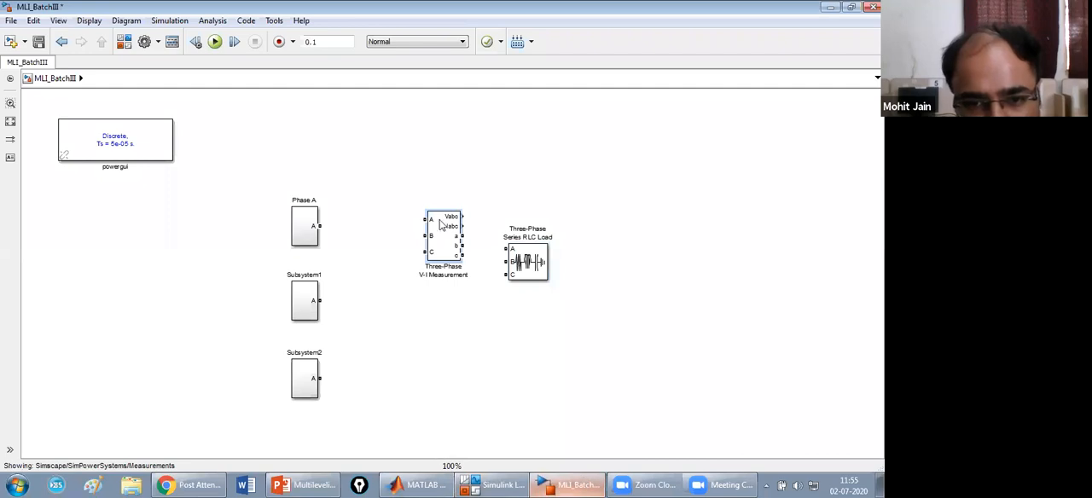
Enlarge the Three-Phase V-I Measurement block and connect the Phase A, Subsystem1 and Subsystem2 outputs to its A, B and C inputs.
left_click_drag(443, 244, 442, 384)
left_click_drag(420, 344, 417, 308)
left_click_drag(319, 226, 402, 226)
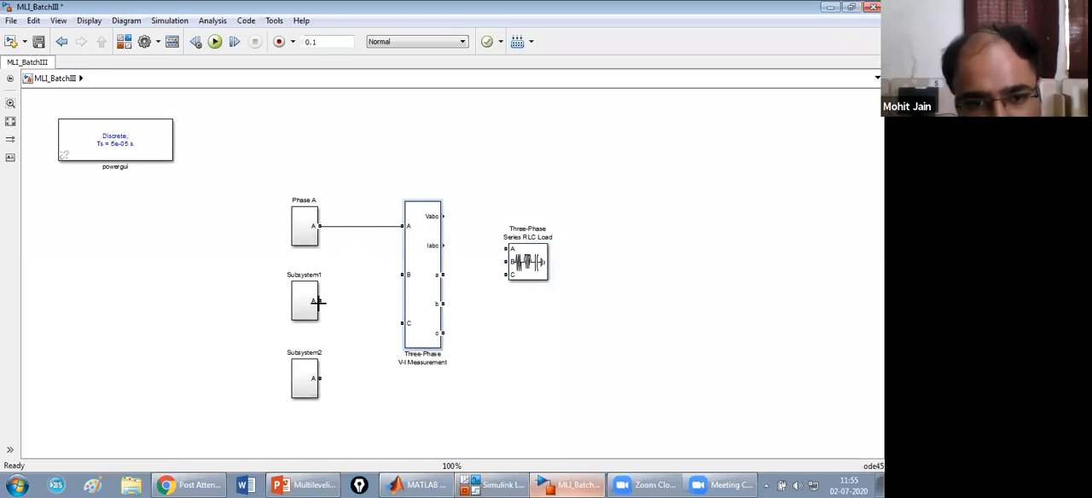
left_click_drag(318, 302, 402, 274)
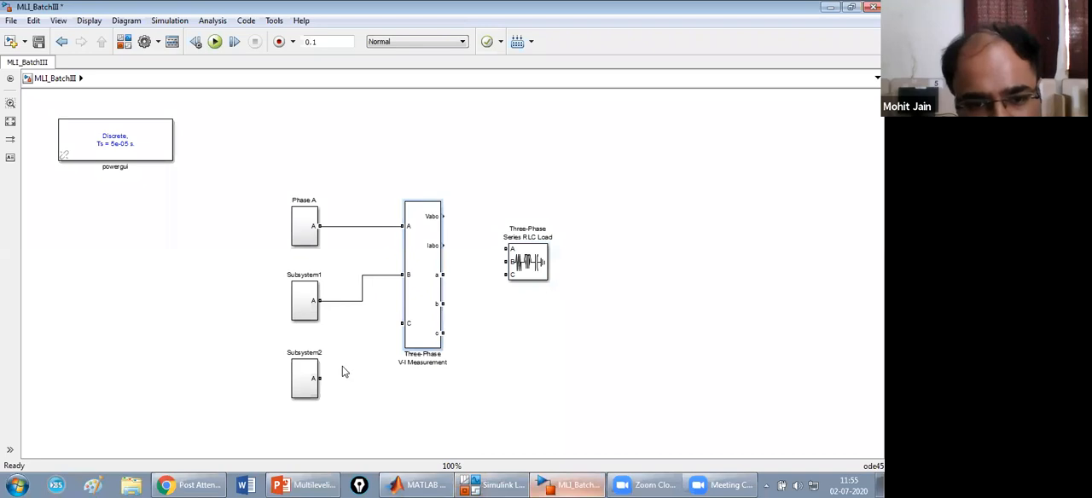
mouse_move(318, 378)
left_mouse_down()
mouse_move(367, 336)
mouse_move(415, 322)
mouse_move(415, 338)
left_mouse_up()
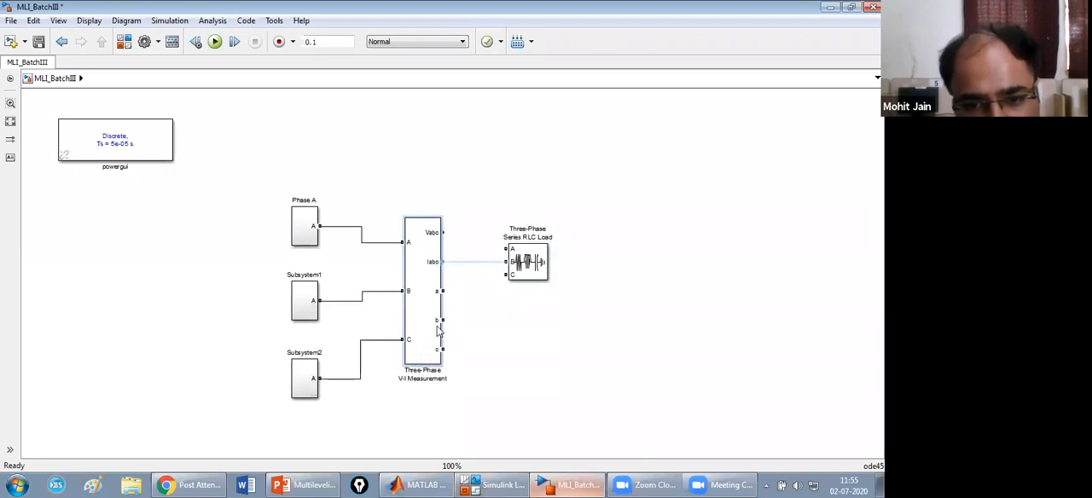
Connect the V-I Measurement block's a, b and c terminals to the A, B and C terminals of the RLC load.
mouse_move(442, 291)
left_mouse_down()
mouse_move(512, 249)
mouse_move(569, 335)
left_mouse_up()
left_click_drag(442, 320, 549, 333)
left_click_drag(442, 350, 552, 348)
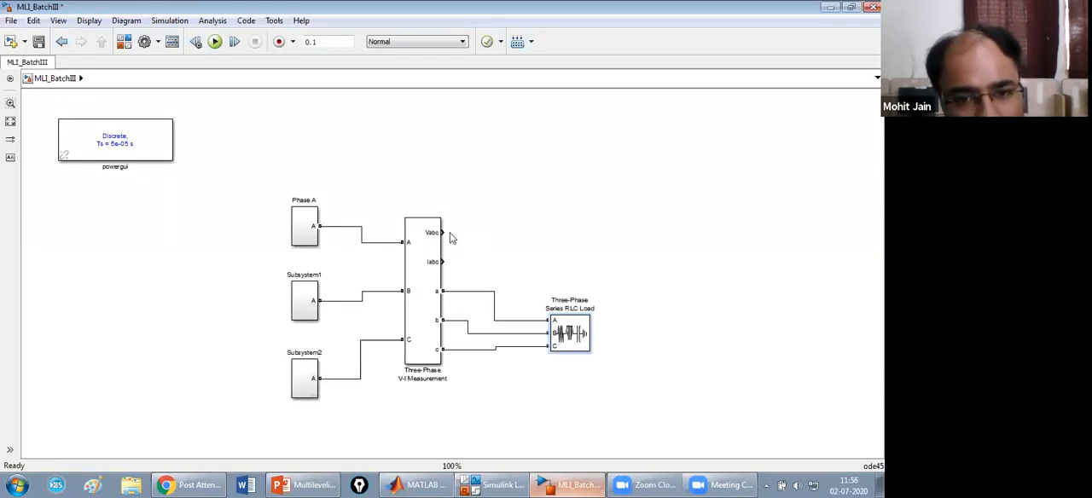
Search the block library for "mux" and add a Demux block to the MLI_BatchIII model.
left_click(493, 485)
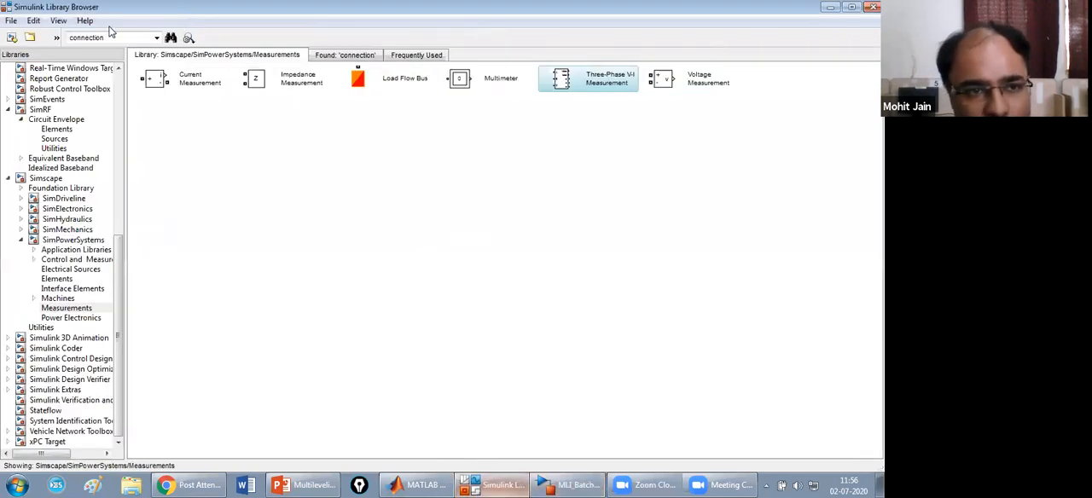
double_click(110, 37)
type("mu")
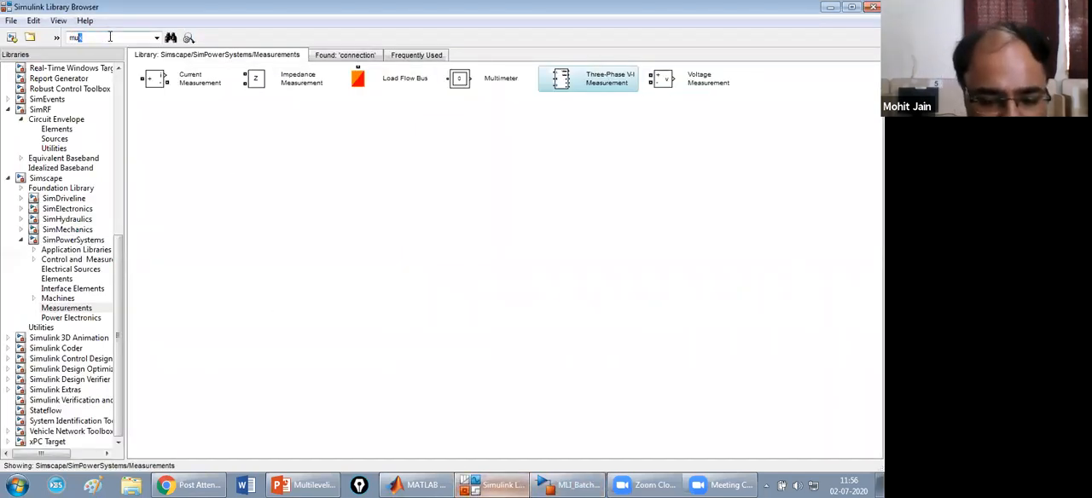
type("x")
key("Return")
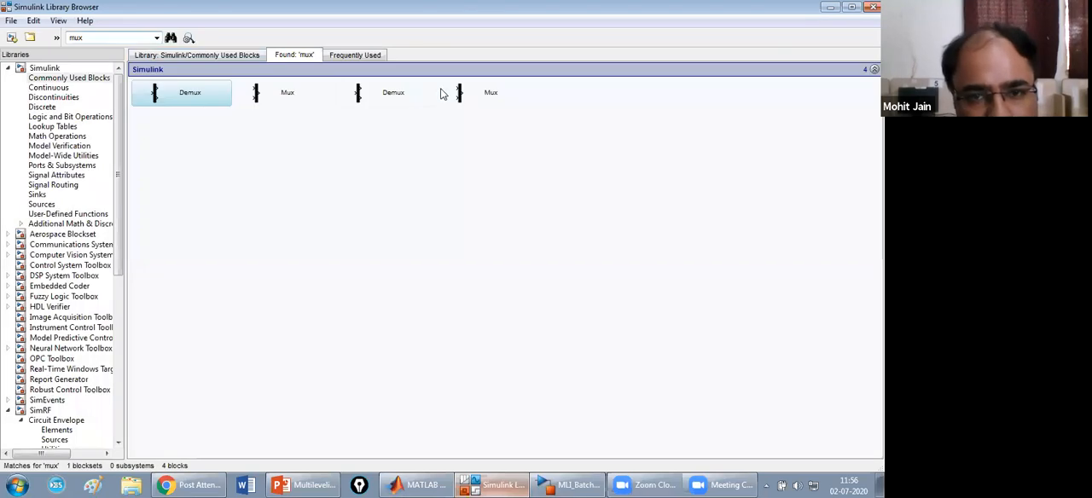
left_click(461, 96)
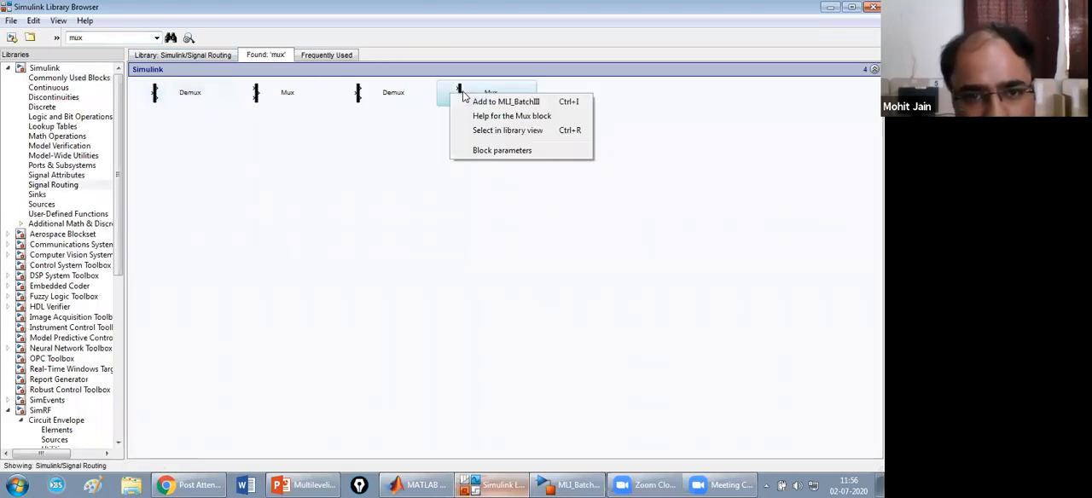
left_click(200, 94)
right_click(206, 99)
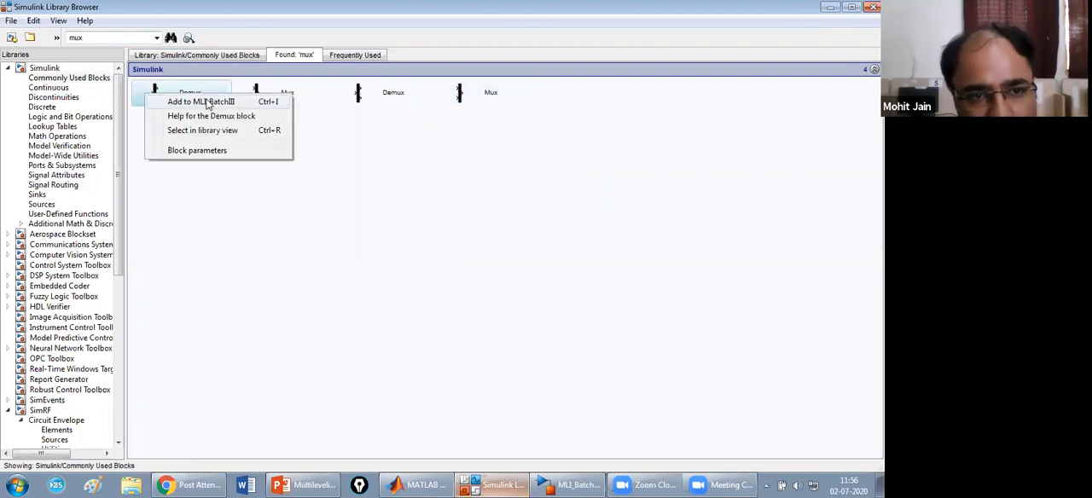
left_click(209, 101)
left_click(600, 483)
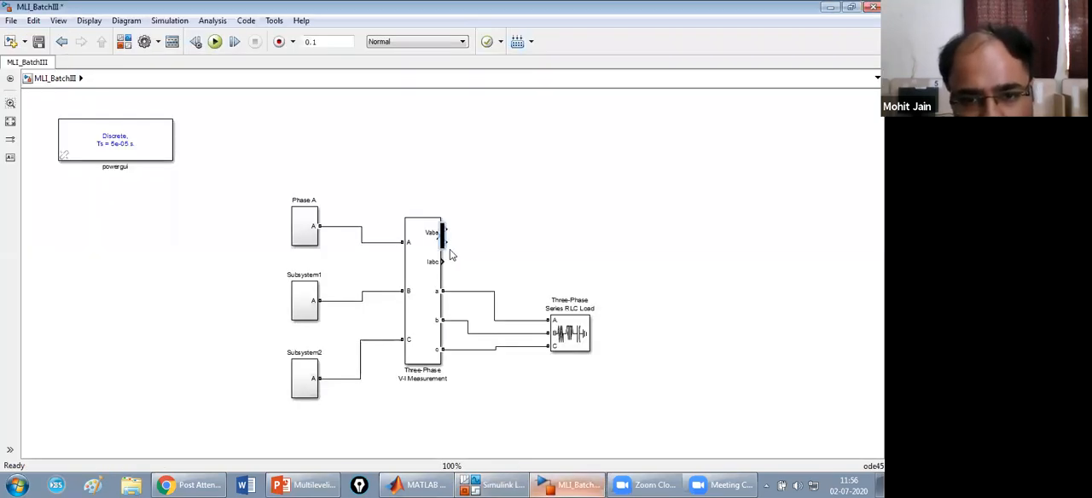
Place the Demux beside the V-I Measurement block, connect Vabc to its input and set its number of outputs to 3.
left_click_drag(445, 246, 529, 221)
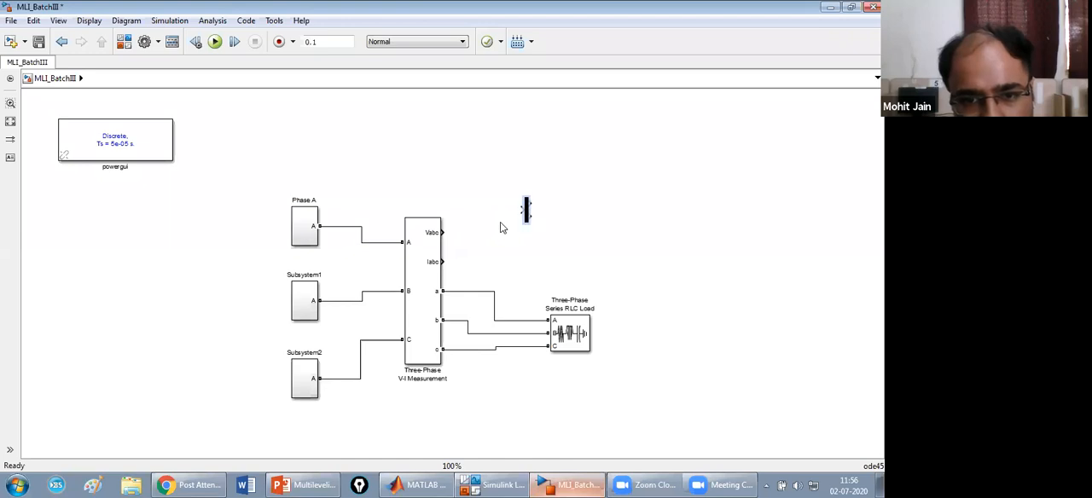
left_click_drag(444, 231, 523, 210)
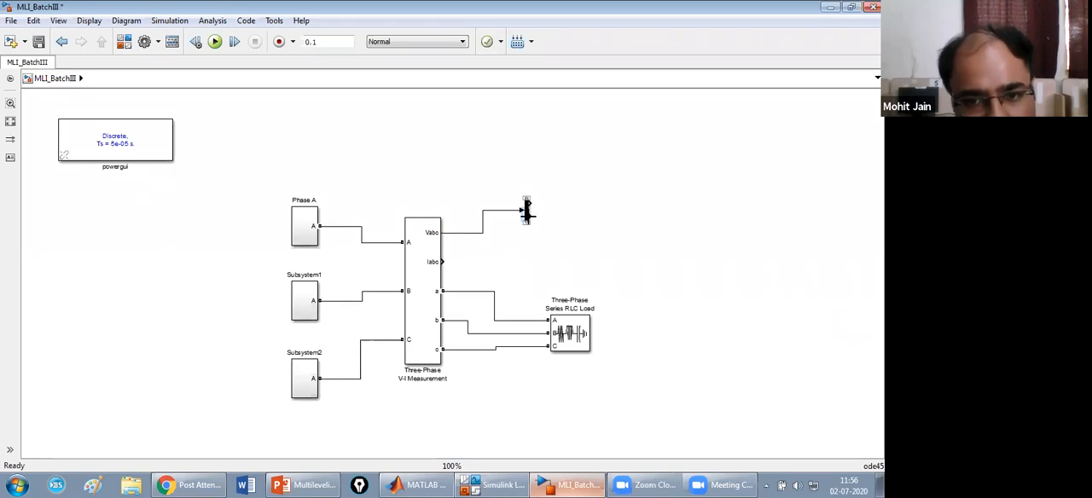
double_click(527, 212)
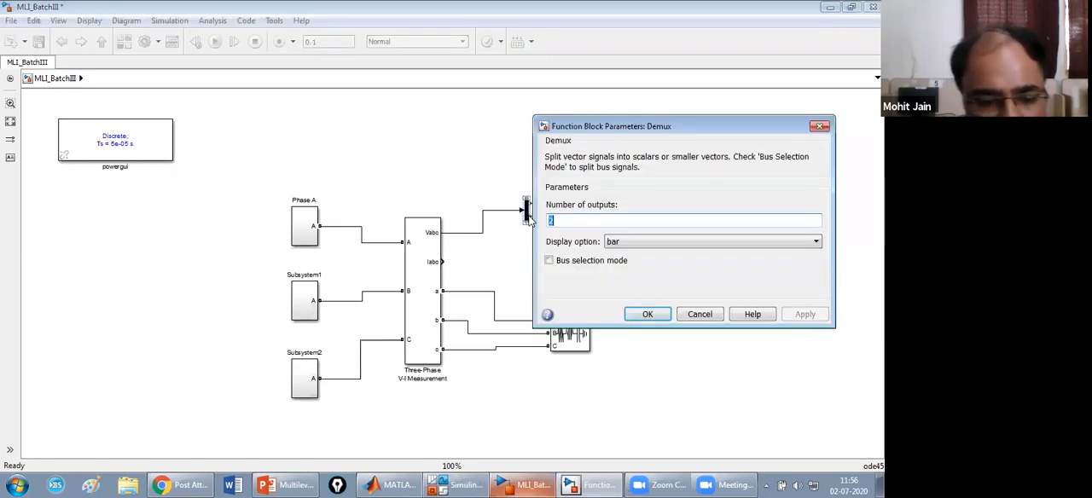
type("3")
left_click(652, 314)
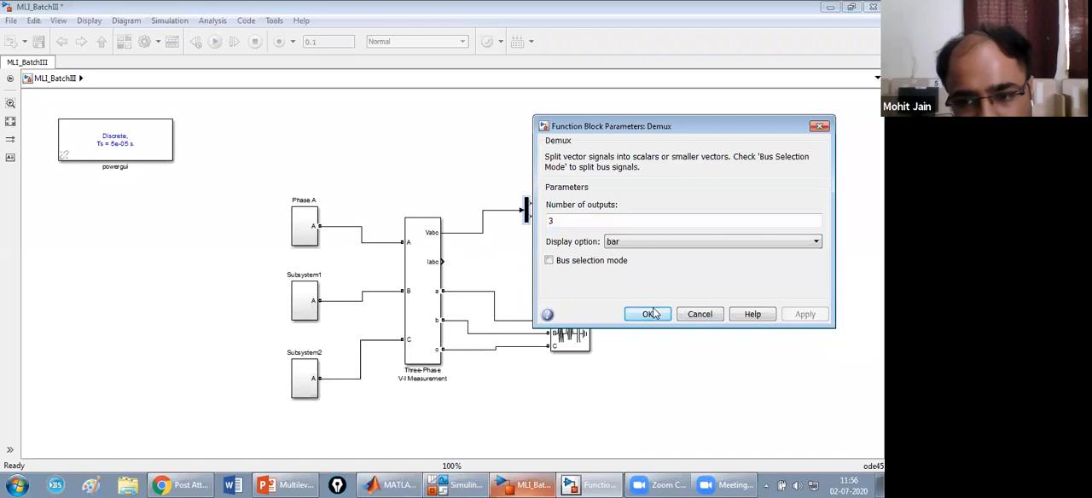
left_click_drag(526, 214, 551, 213)
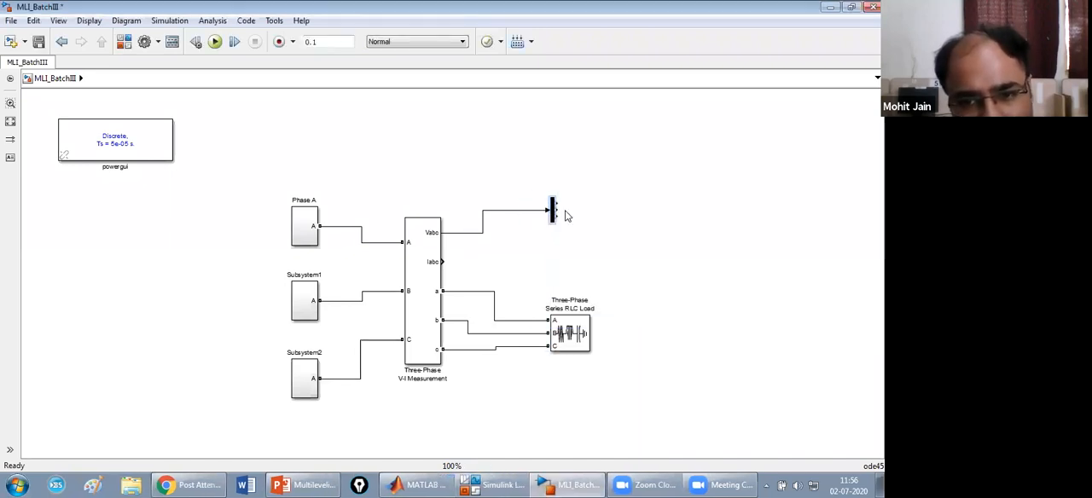
Open the reference model multilevelinverter.slx from the Multilevel Inverter folder and go up to its top level.
left_click(430, 485)
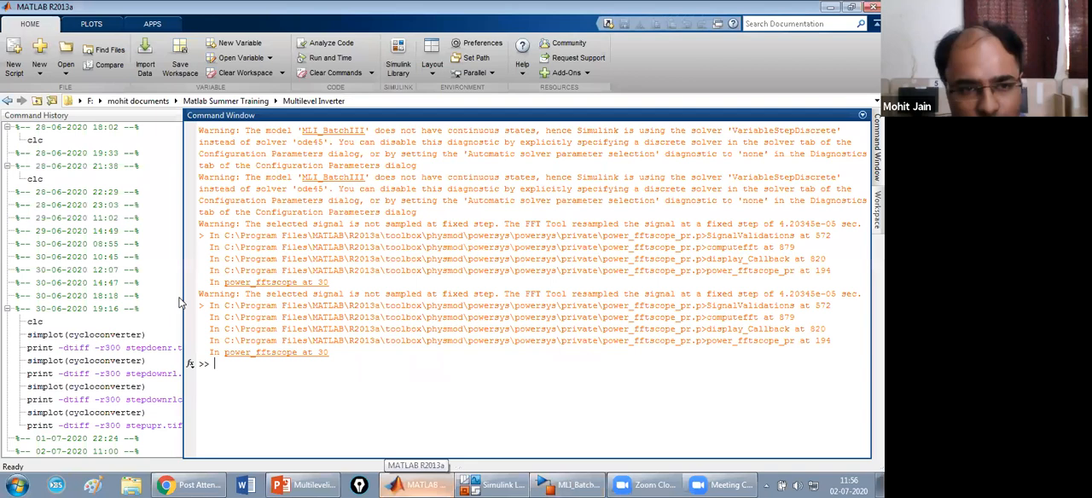
left_click(68, 73)
left_click(89, 92)
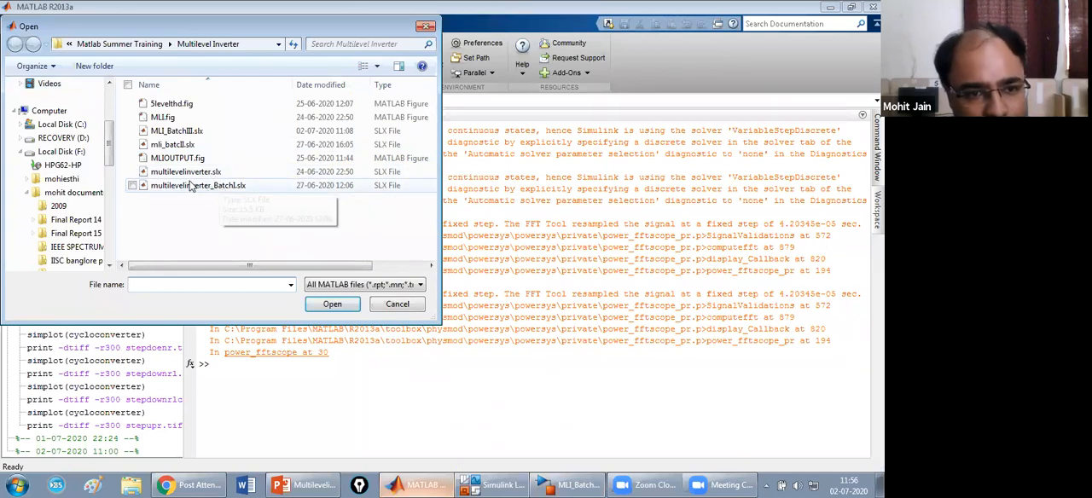
left_click(193, 174)
left_click(335, 304)
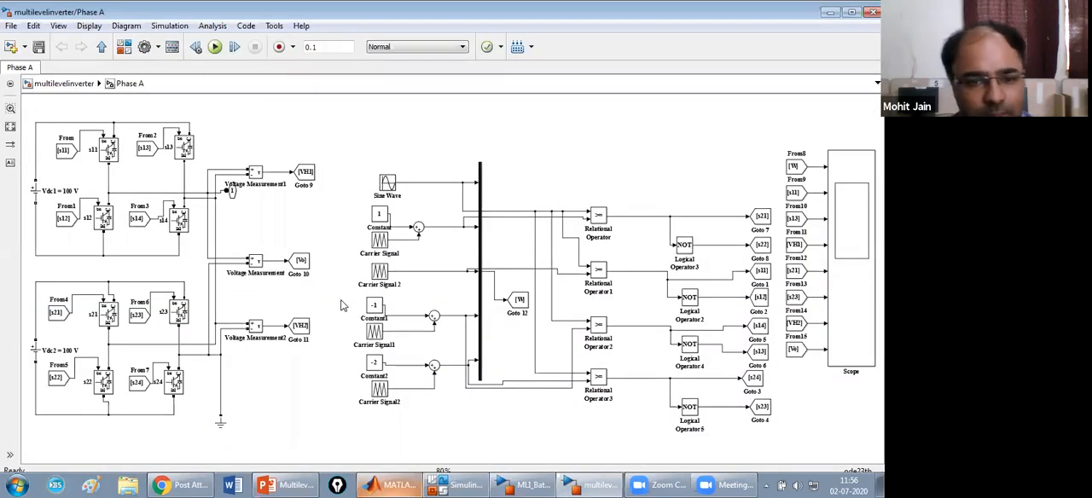
left_click(57, 87)
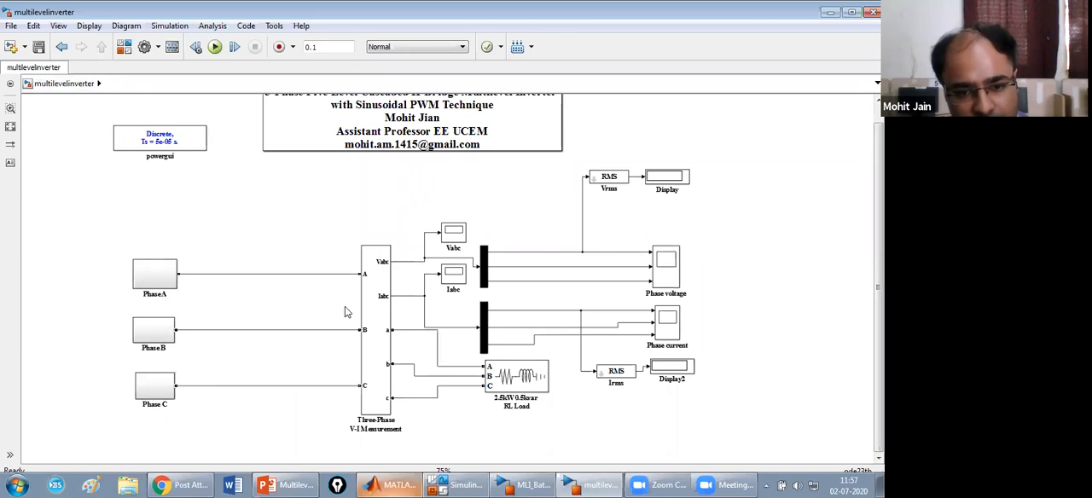
Review the power, voltage and frequency parameters of the three-phase RL load in the multilevelinverter model.
double_click(527, 381)
left_click(332, 182)
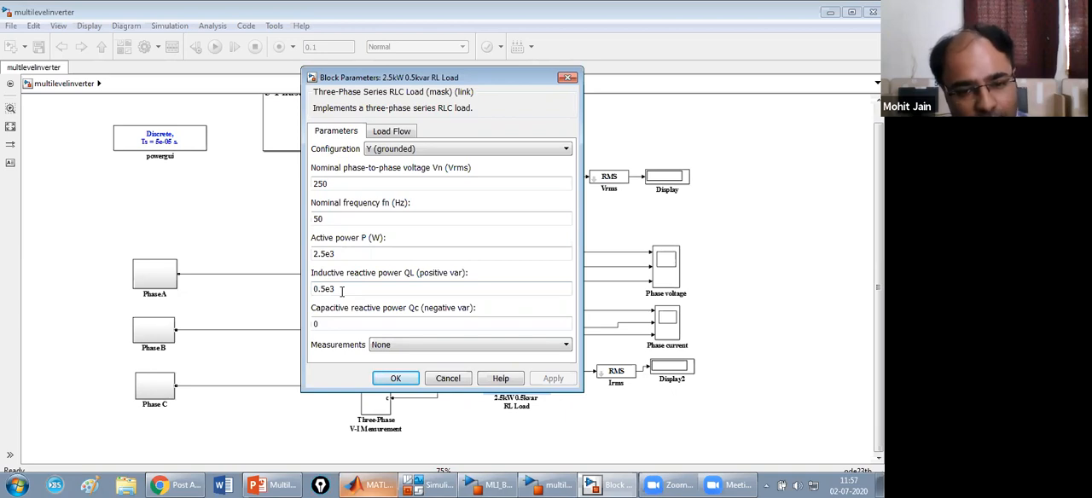
left_click(396, 378)
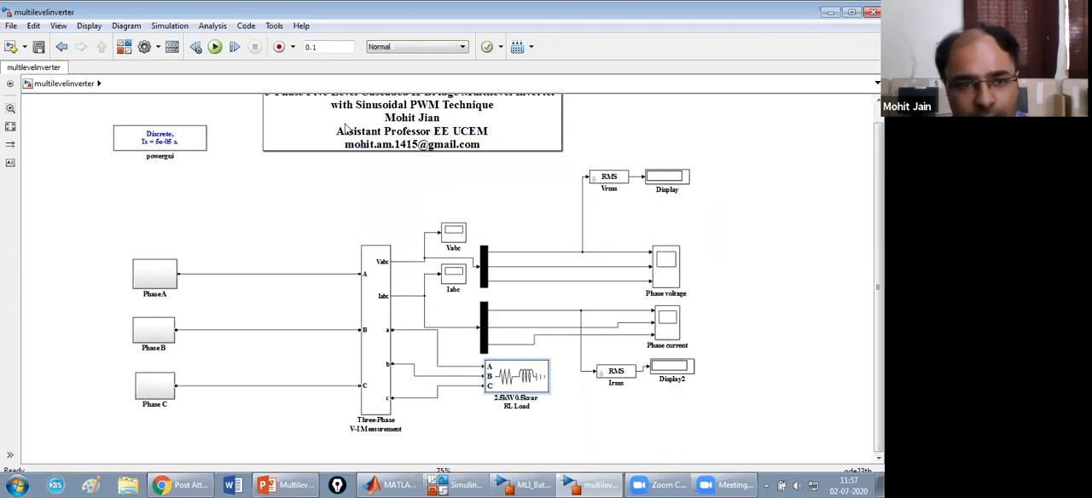
Run the multilevelinverter simulation and view the autoscaled three-phase waveforms in the Phase voltage scope.
left_click(217, 48)
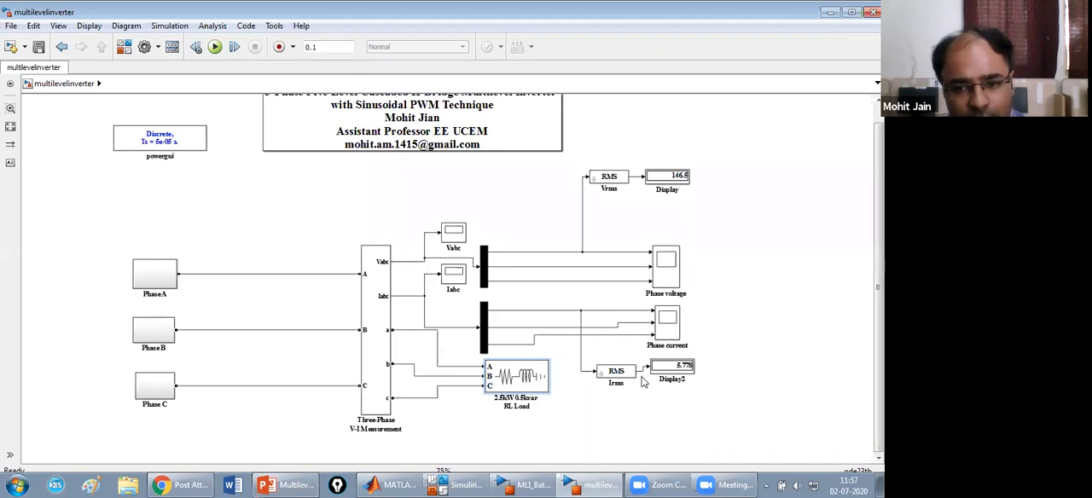
scroll(642, 368, "up", 2)
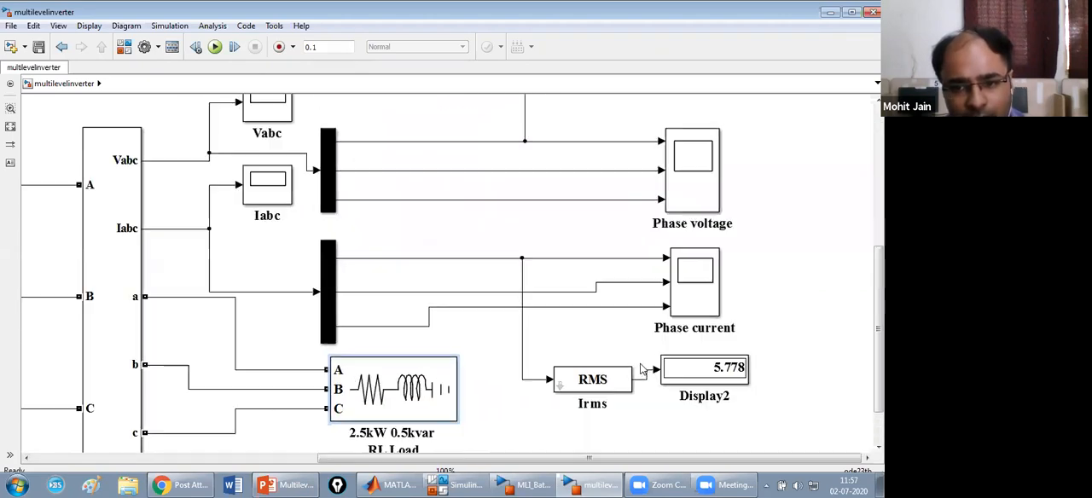
double_click(695, 160)
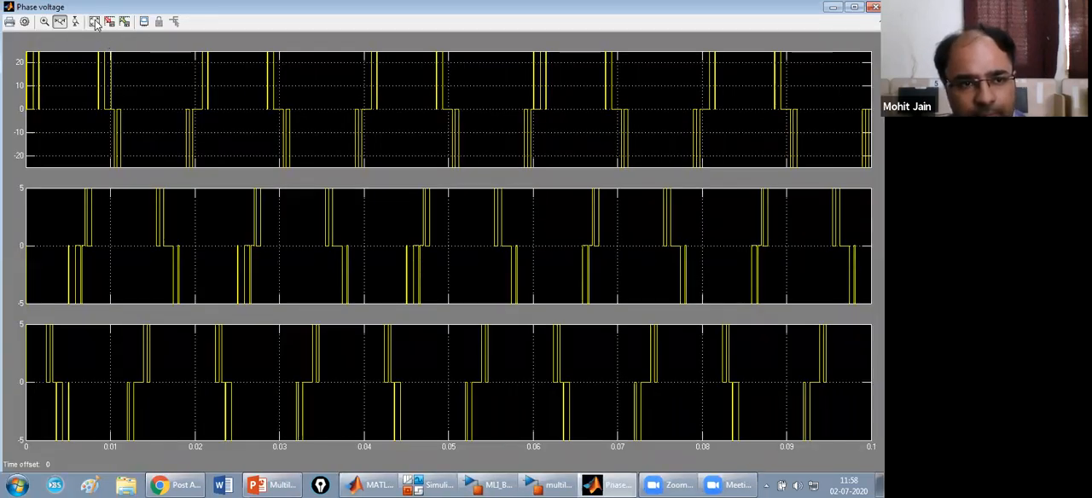
left_click(96, 23)
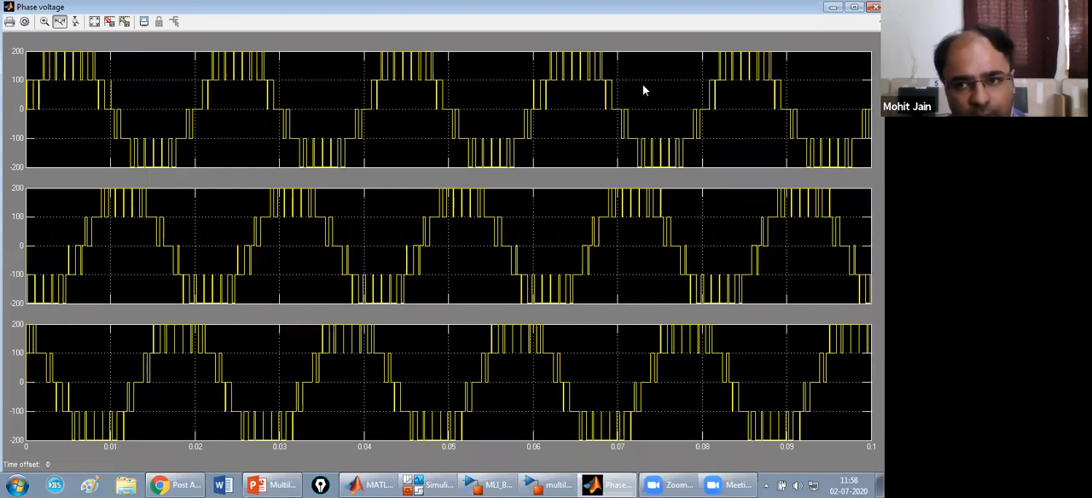
left_click(874, 7)
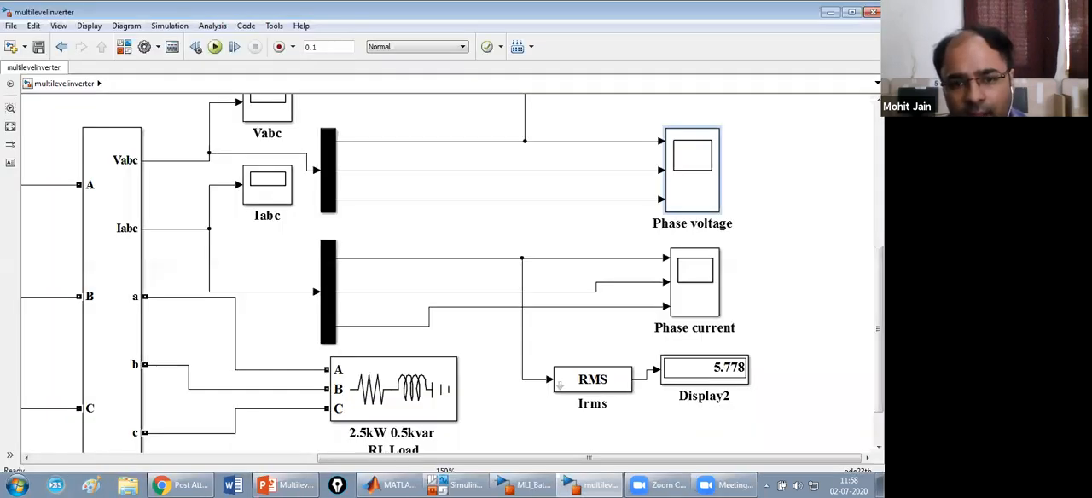
View the autoscaled waveforms in the Phase current scope and the combined three-phase currents in the Iabc scope.
left_click(713, 287)
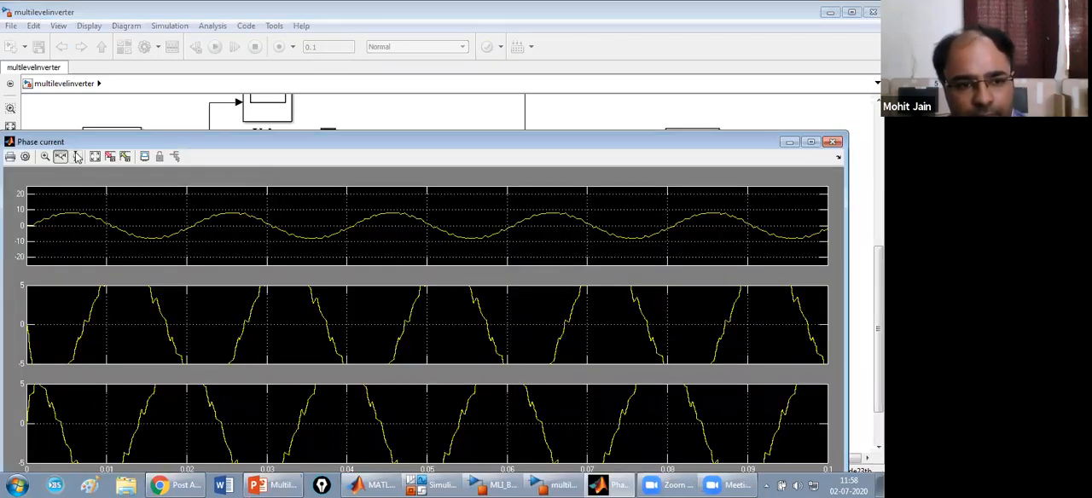
left_click(94, 157)
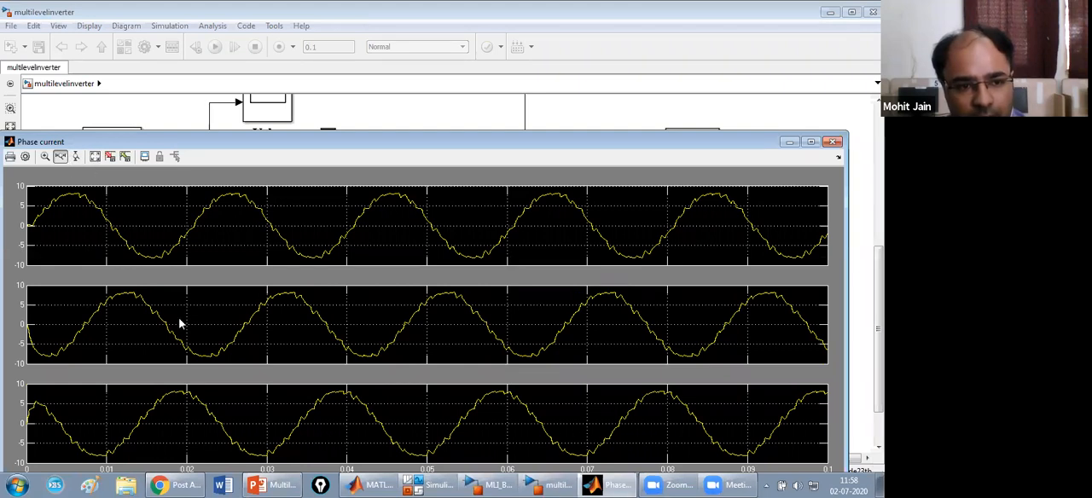
left_click(835, 142)
double_click(275, 179)
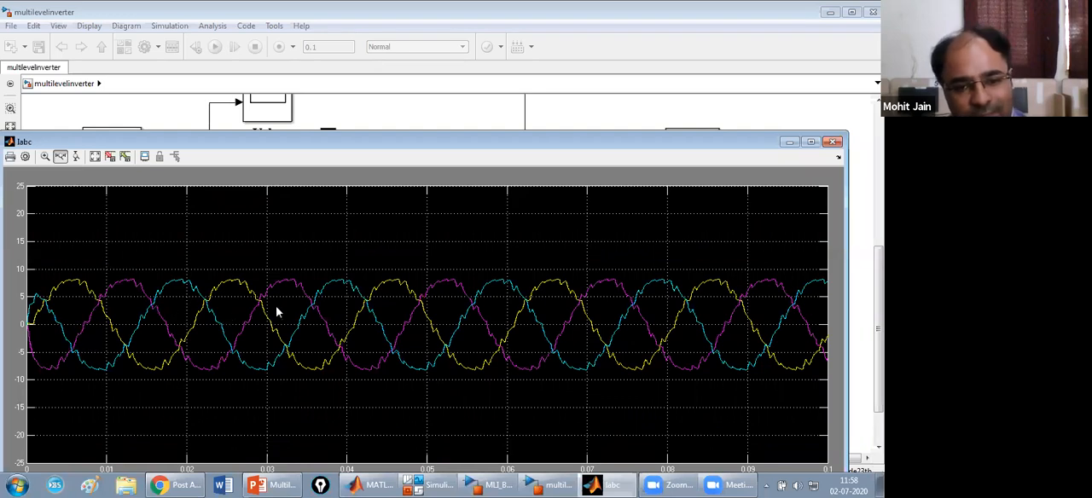
left_click(833, 142)
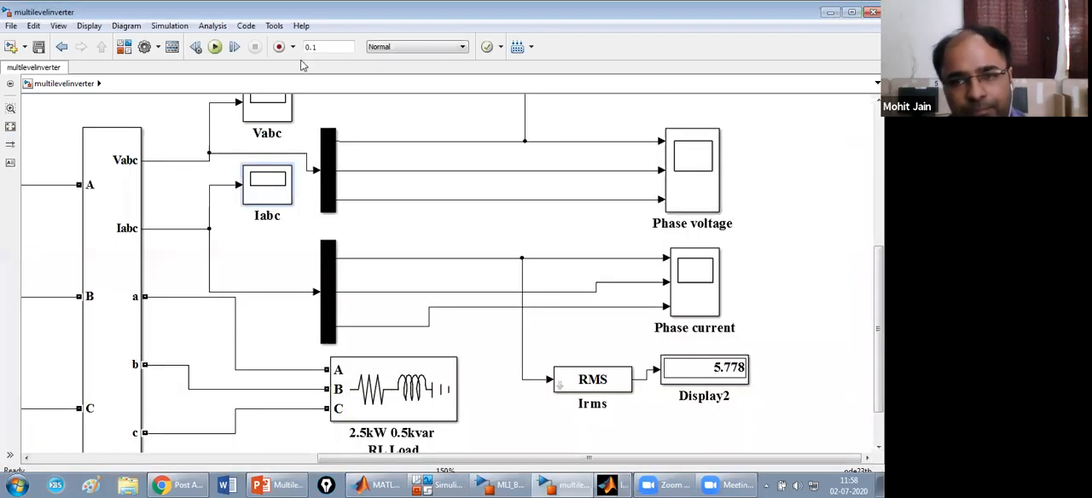
Check the workspace-saving variable name and format in the Phase current scope's history parameters.
left_click(58, 26)
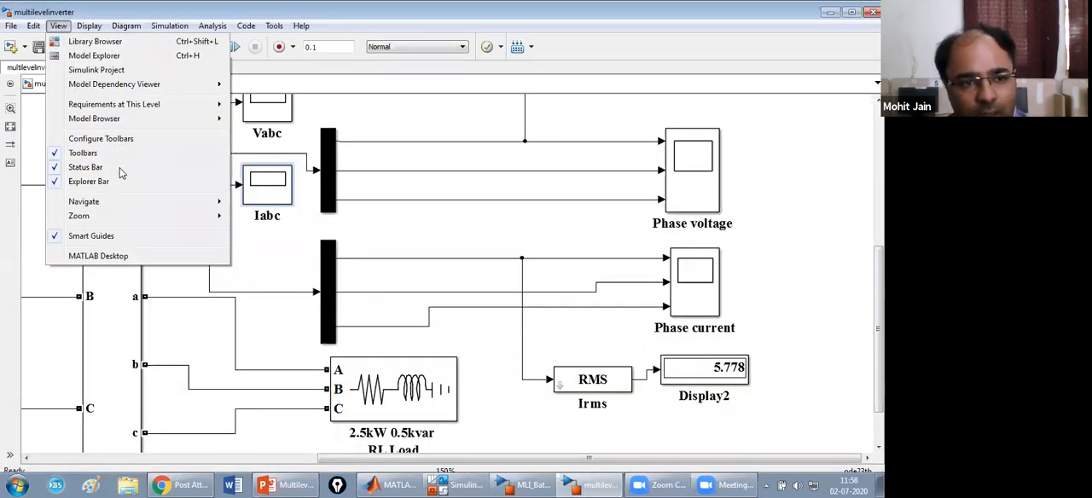
mouse_move(144, 216)
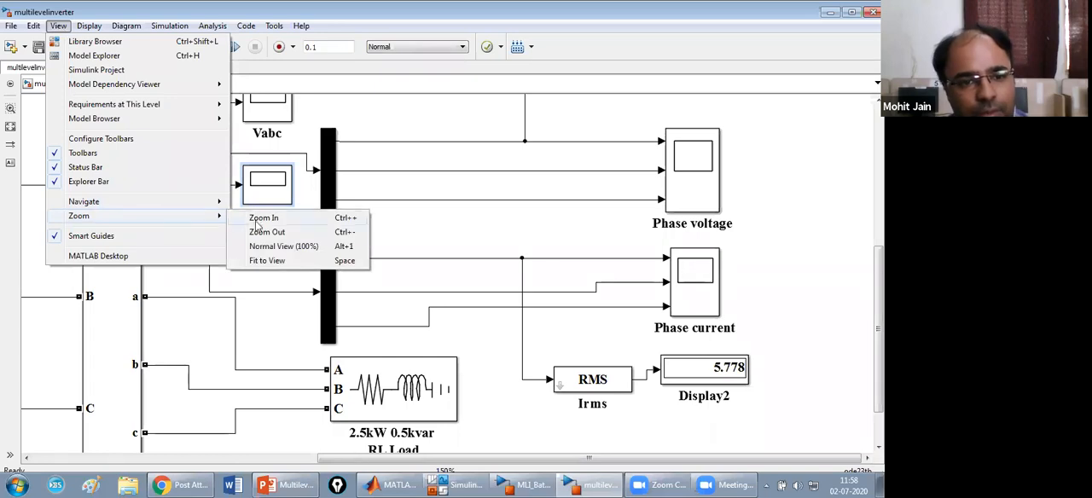
left_click(268, 262)
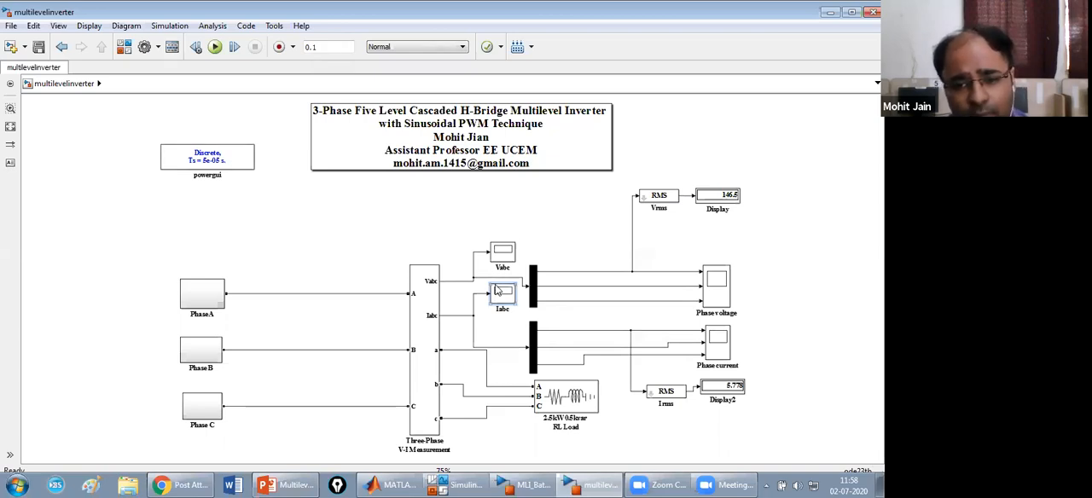
double_click(715, 342)
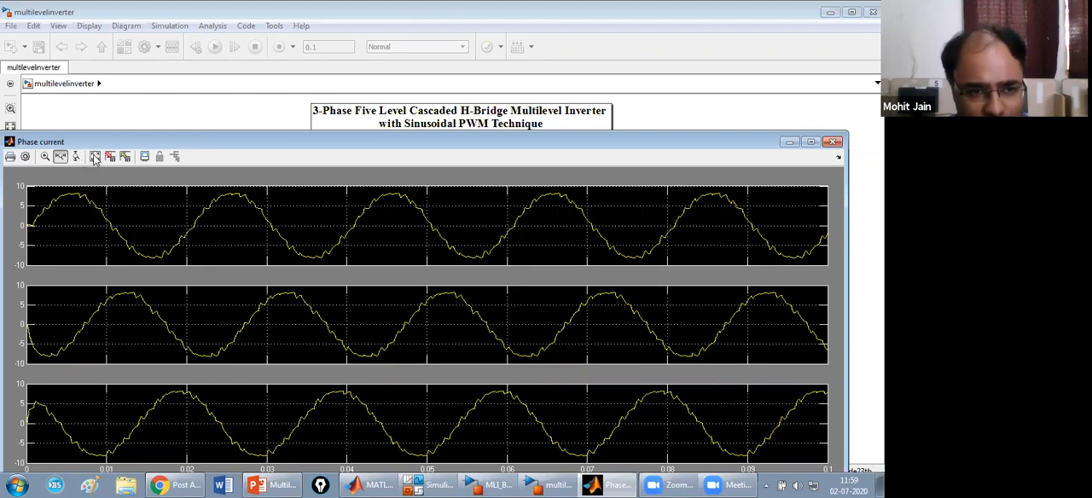
left_click(26, 157)
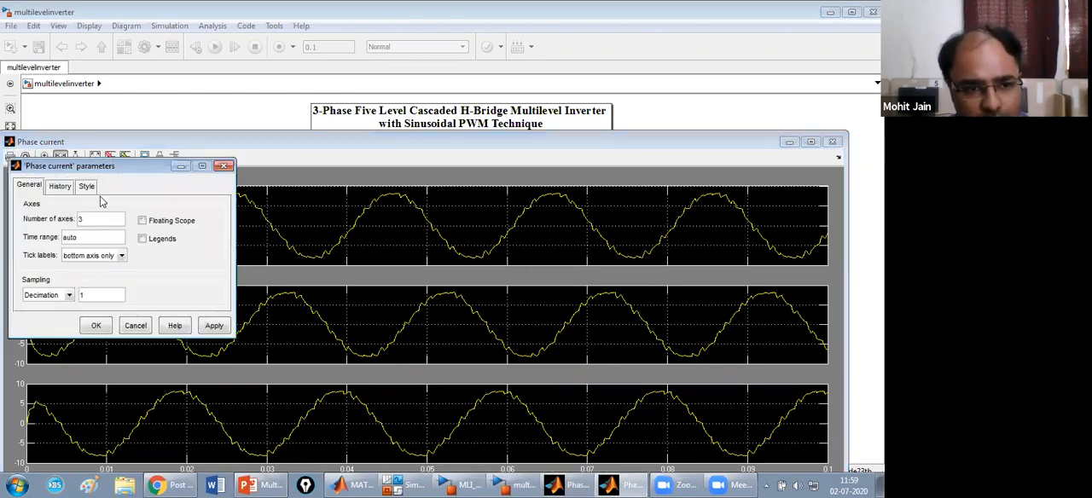
left_click(69, 186)
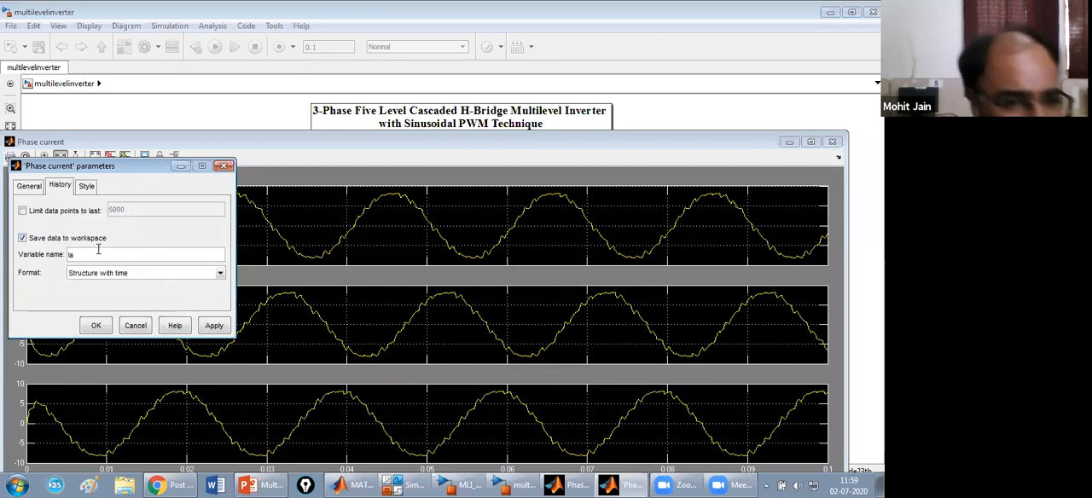
left_click(97, 325)
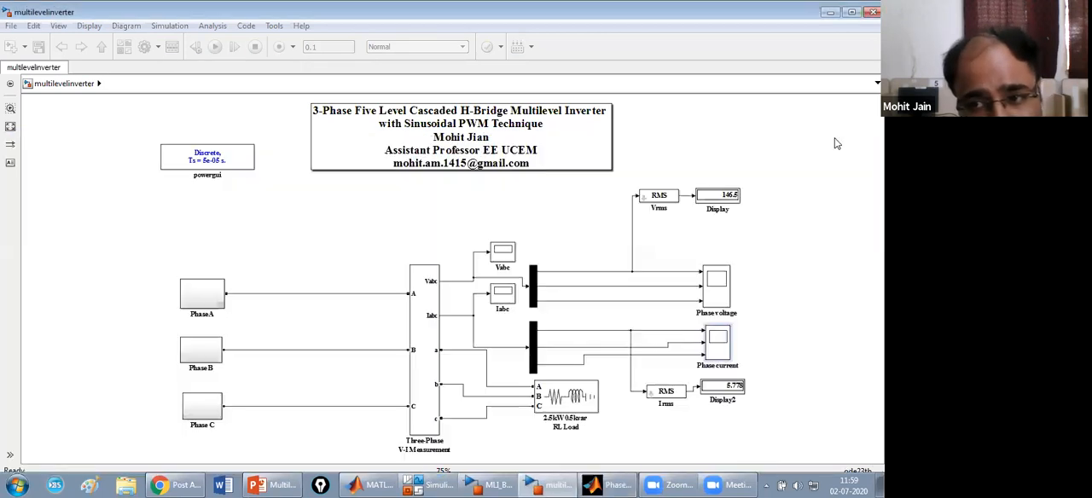
left_click(833, 141)
Rerun the simulation and display the powergui FFT analysis of signal Ia, input 1, as a bar chart relative to fundamental.
left_click(215, 47)
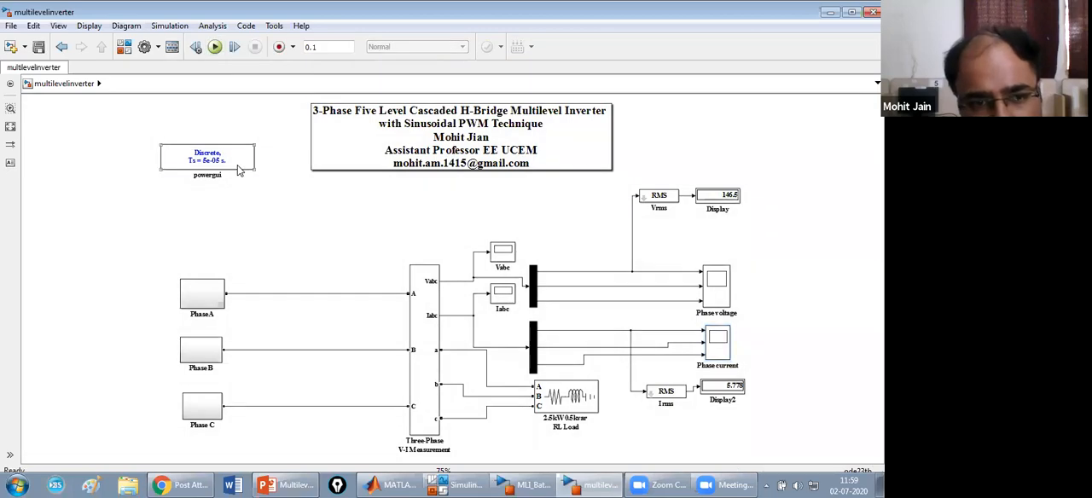
double_click(240, 170)
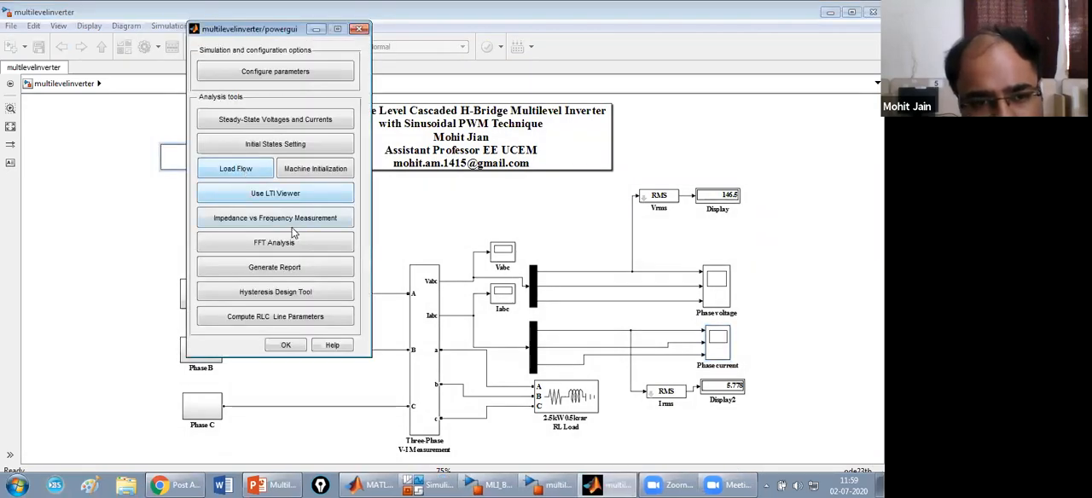
left_click(287, 244)
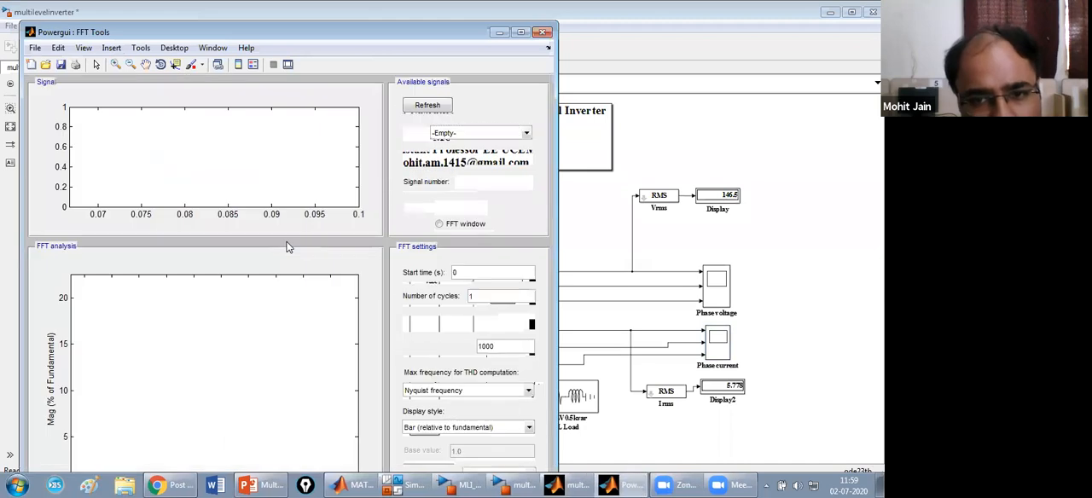
left_click(548, 84)
left_click(695, 81)
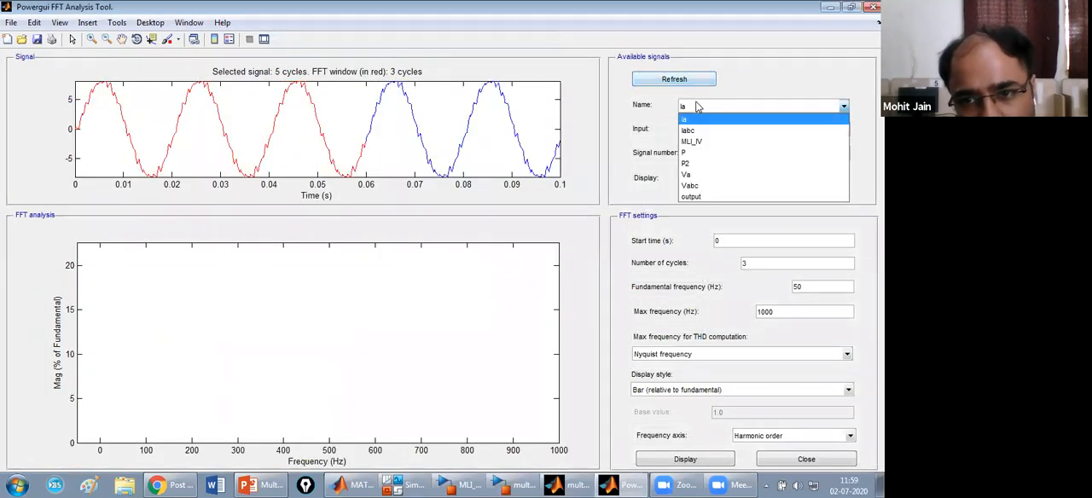
left_click(697, 105)
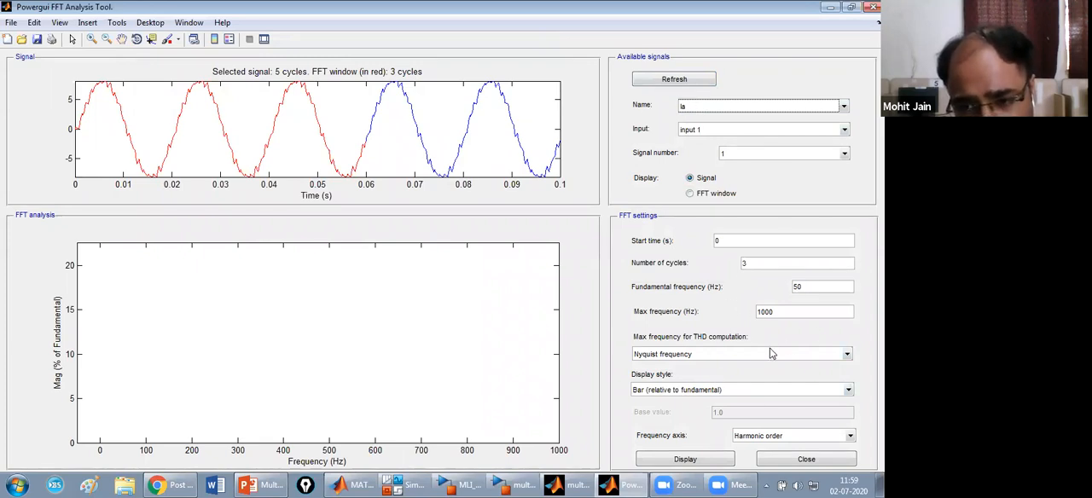
left_click(690, 460)
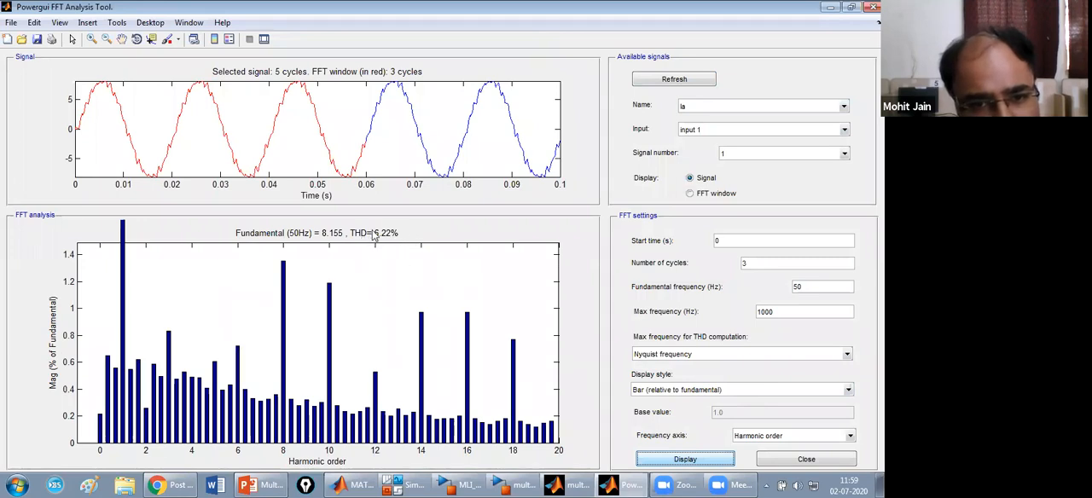
Display the Ia harmonics as List (relative to fundamental), and close the FFT Analysis Tool and powergui windows.
left_click(653, 390)
left_click(647, 413)
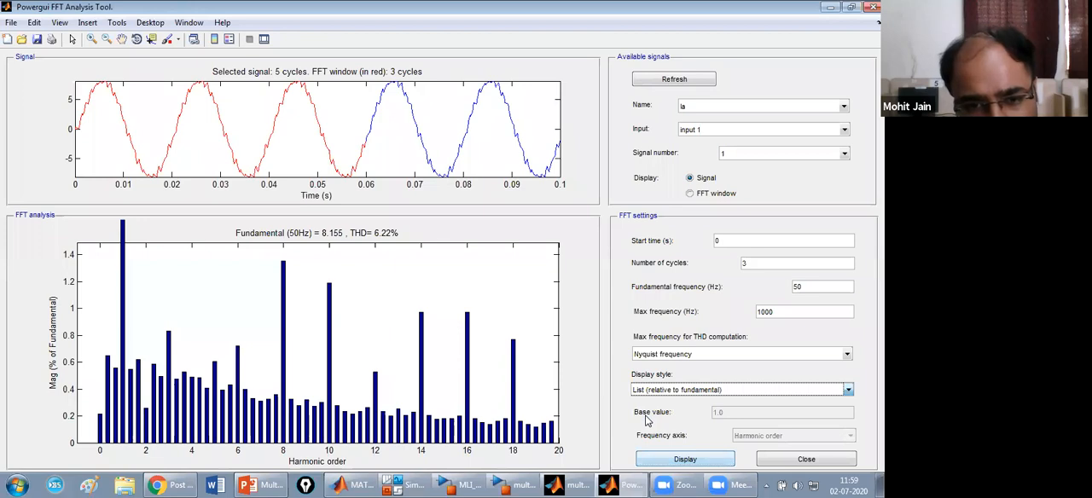
left_click(646, 395)
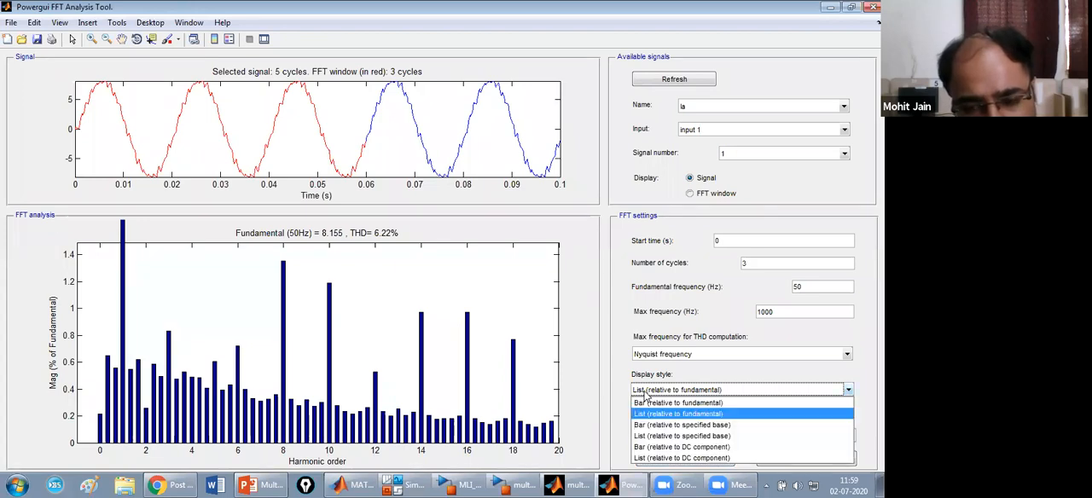
left_click(647, 413)
left_click(674, 461)
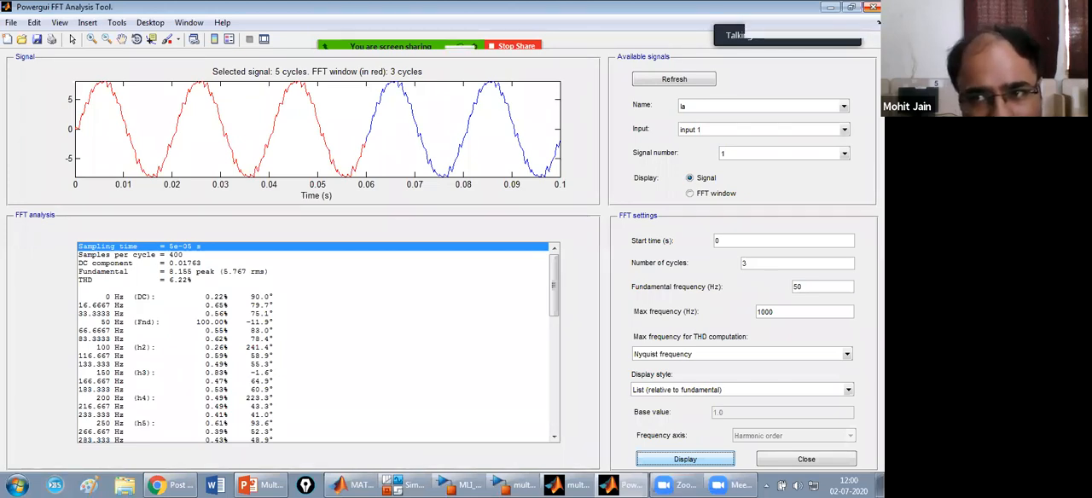
left_click(873, 7)
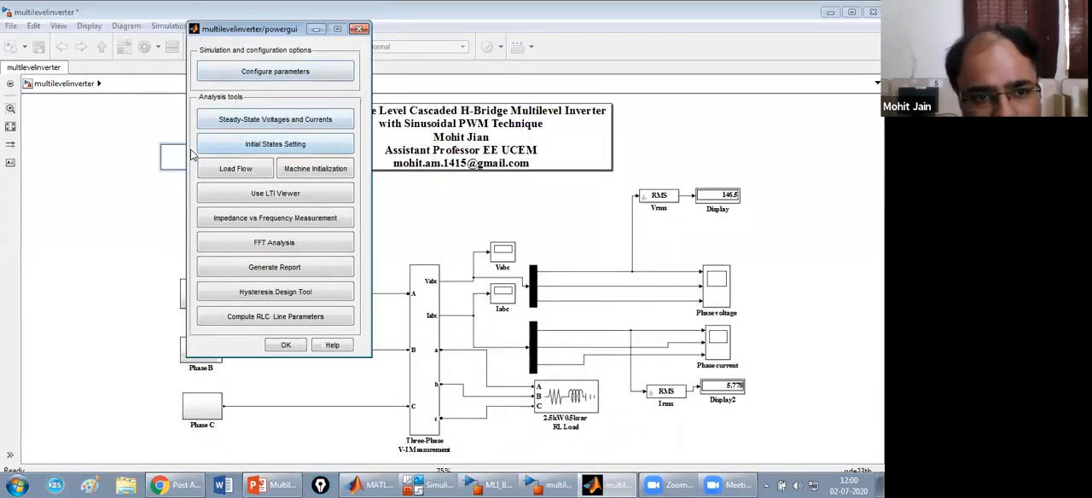
left_click(332, 8)
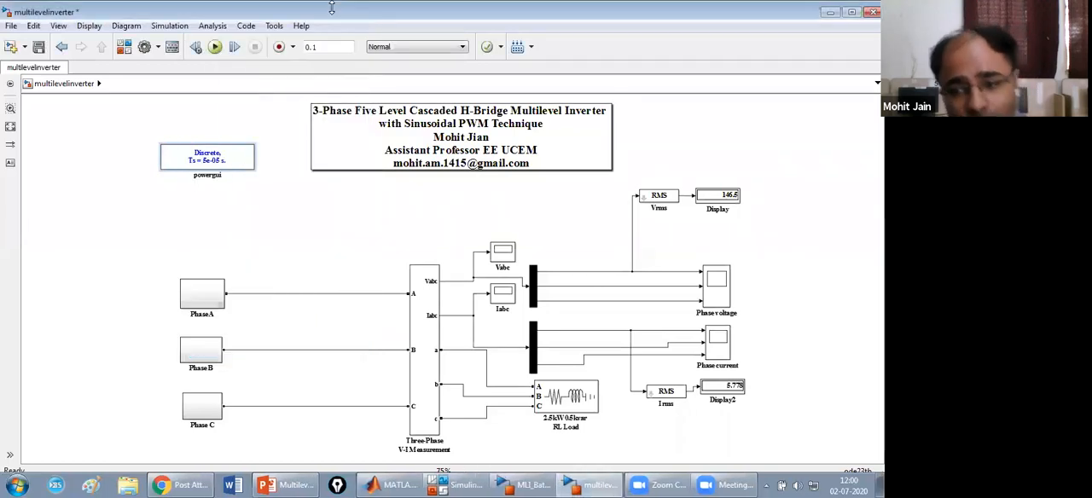